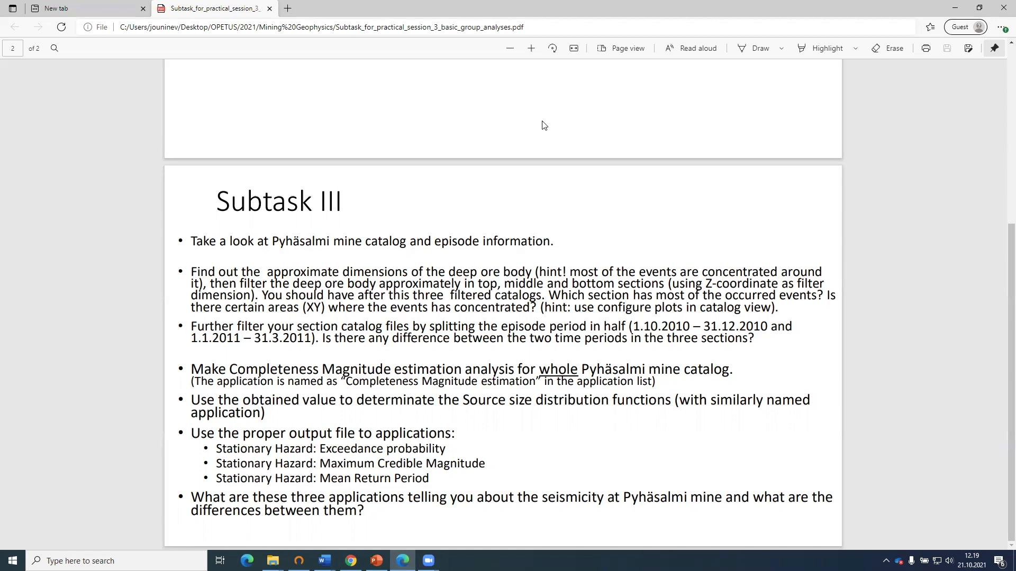
Switch from the task PDF to the EPOS website in Chrome and open the EPISODES Platform's personal workspace.
left_click(957, 7)
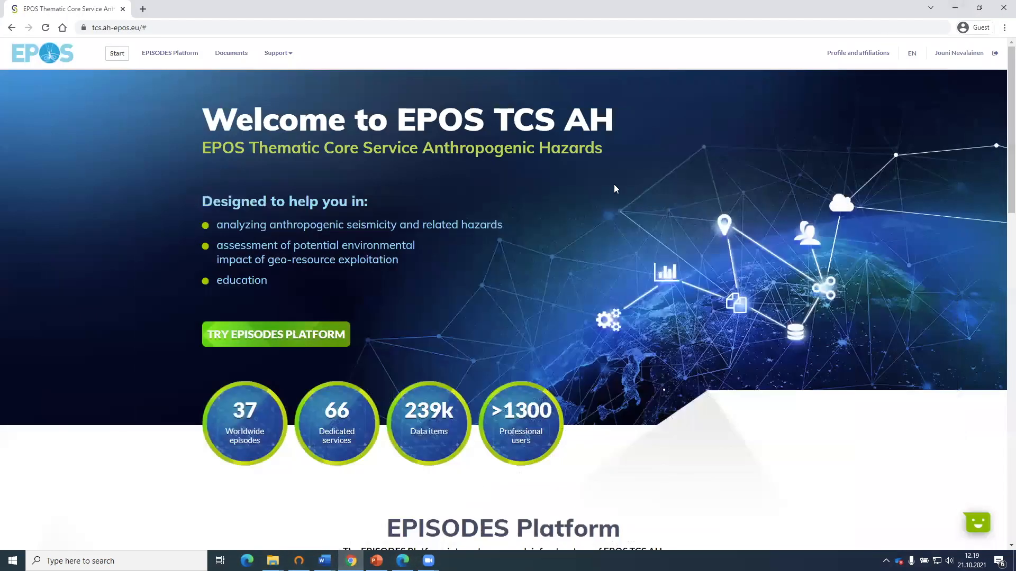
left_click(177, 55)
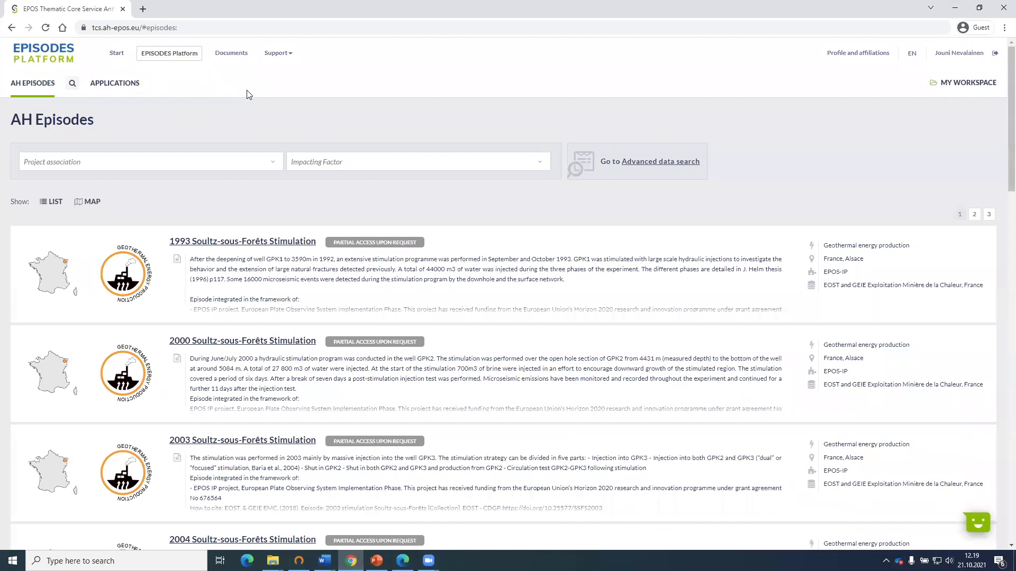
left_click(977, 86)
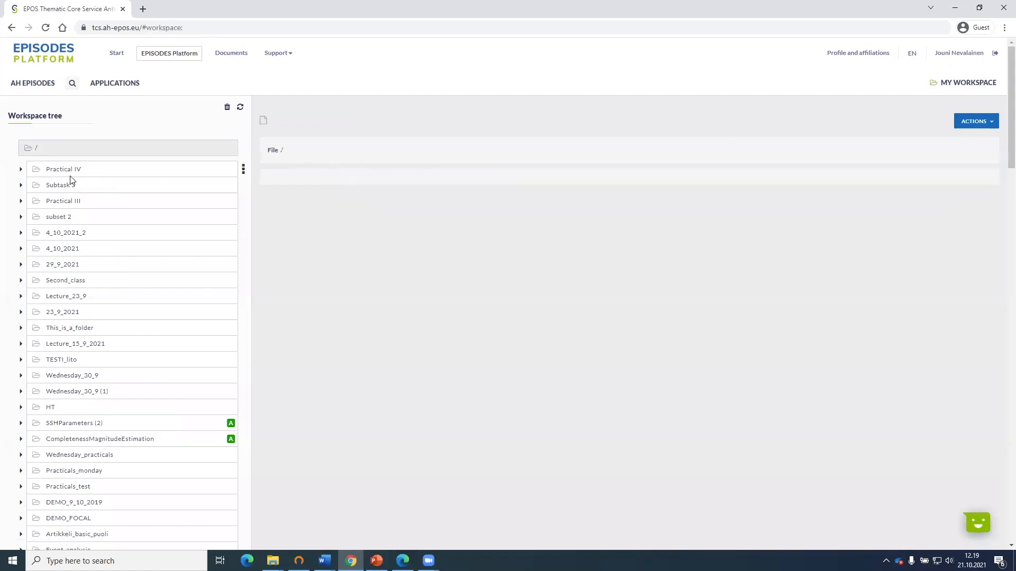
Expand Practical IV and SUBTASK III in the workspace tree and open the catalog PYHASALMI_catalog_7059_seismic_events.mat.
left_click(43, 172)
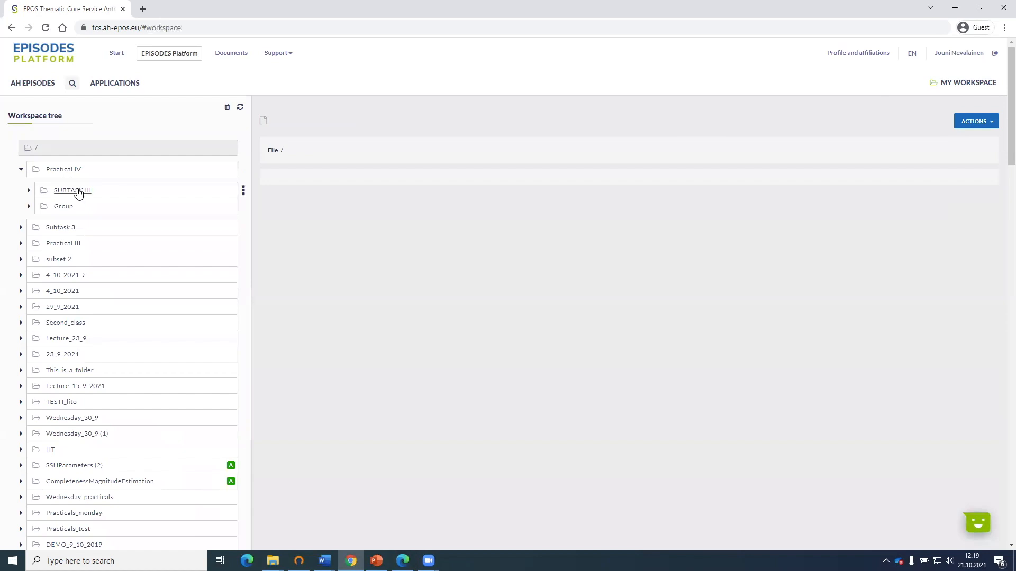
left_click(29, 191)
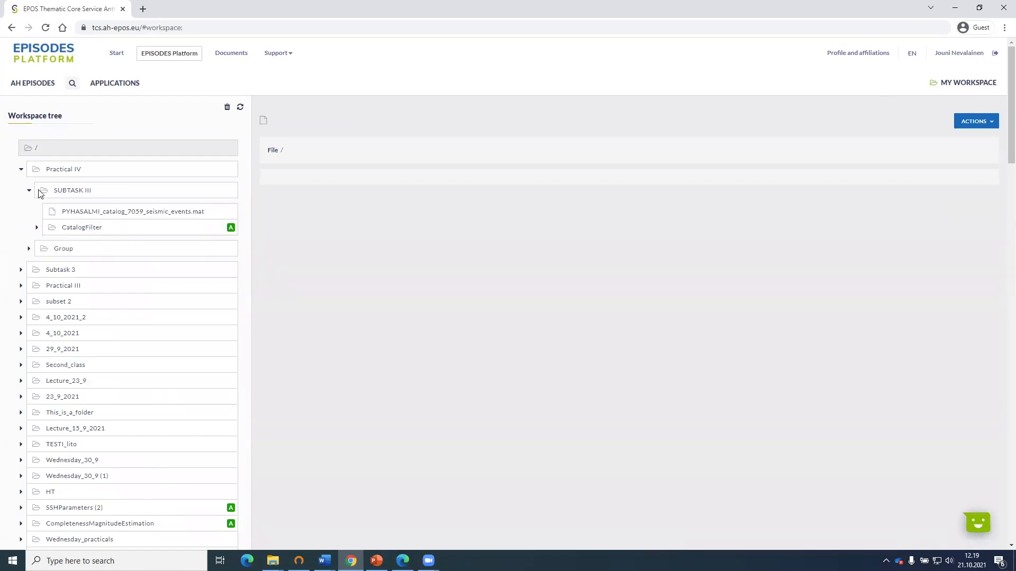
left_click(159, 212)
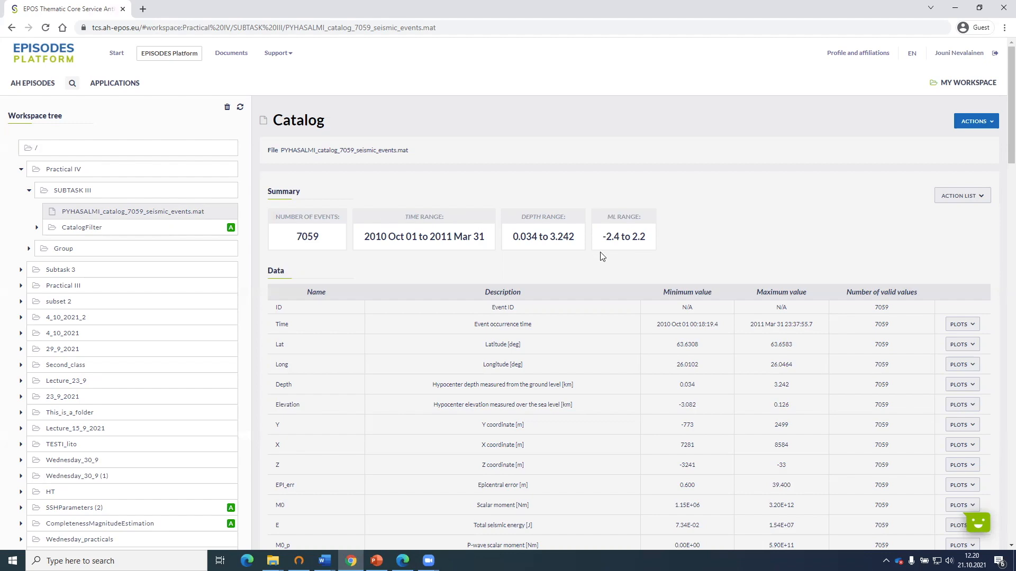
Create a 2D plot of the catalog with Z on the X axis and X on the Y axis, and zoom in on the event cluster.
scroll(600, 254, "down", 3)
scroll(601, 256, "down", 8)
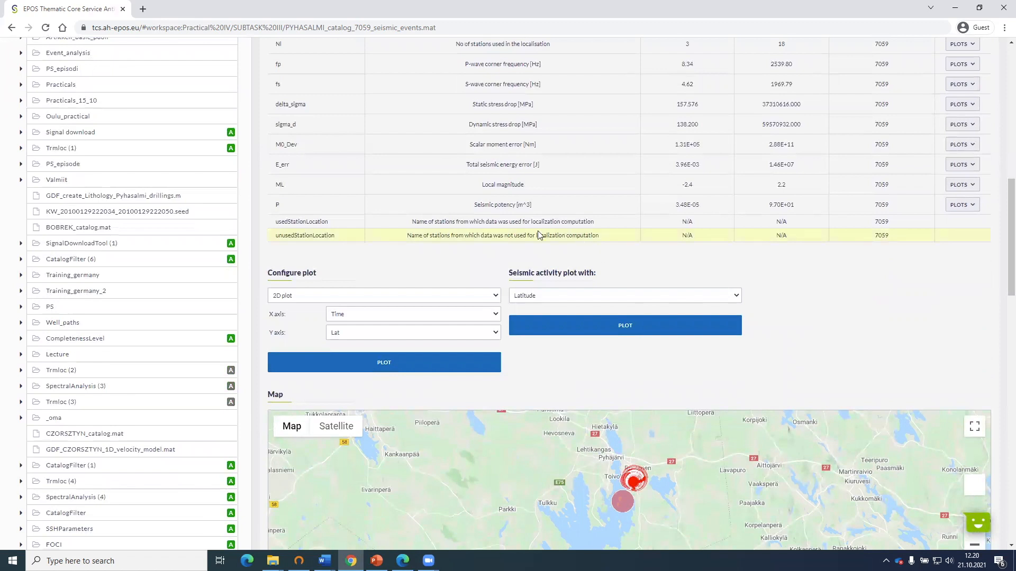
left_click(324, 296)
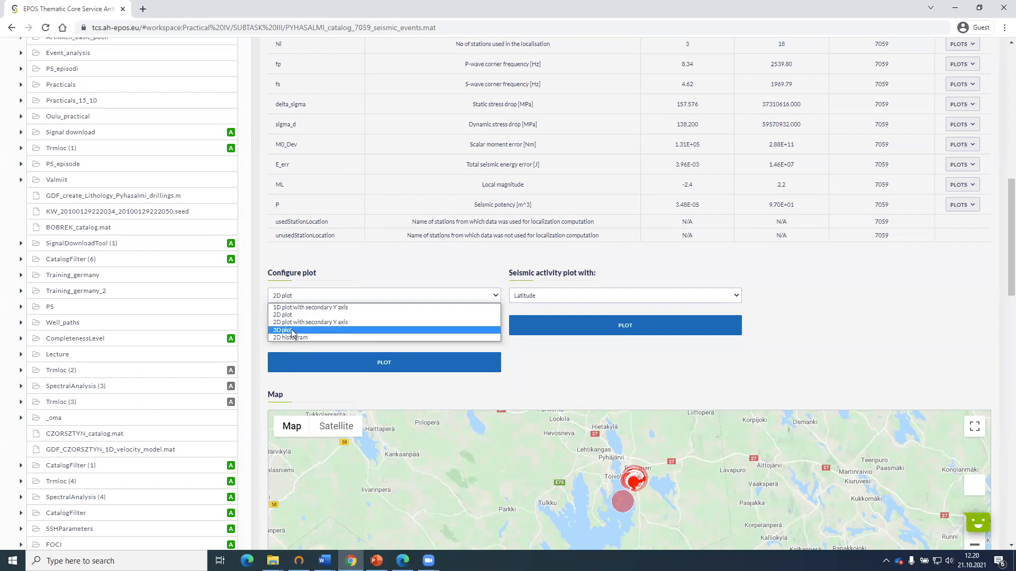
left_click(317, 315)
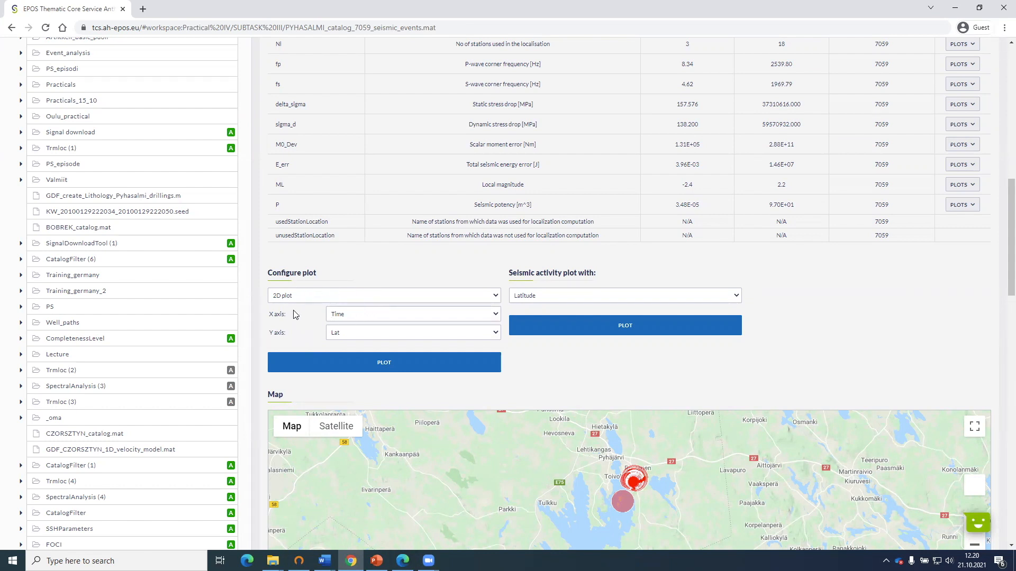
left_click(338, 315)
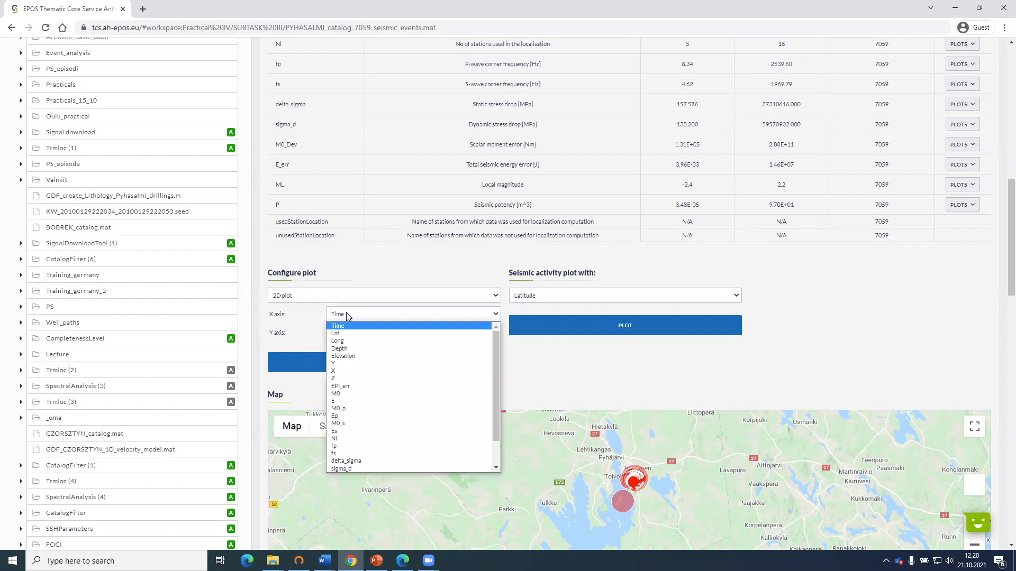
left_click(344, 379)
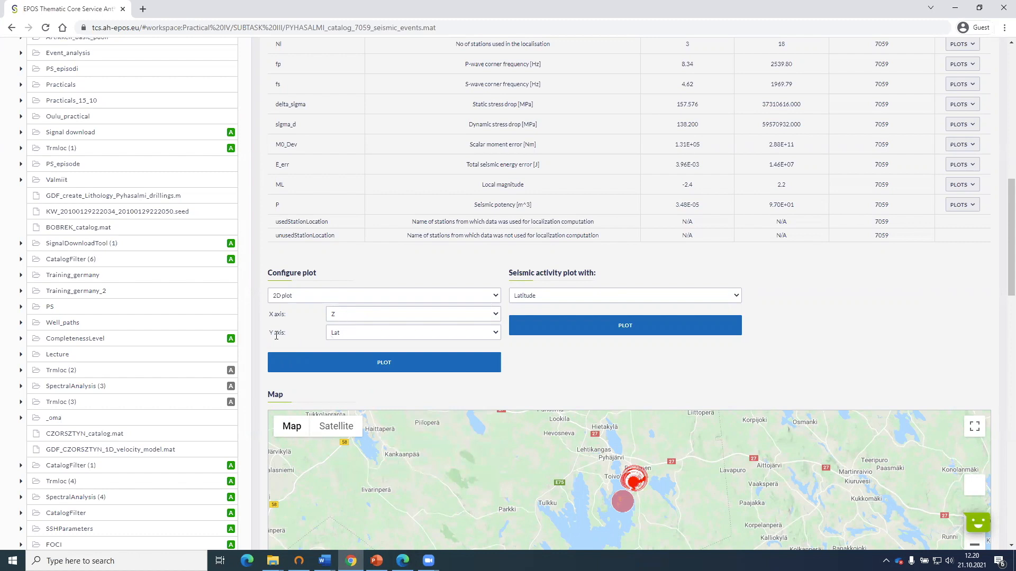
left_click(350, 334)
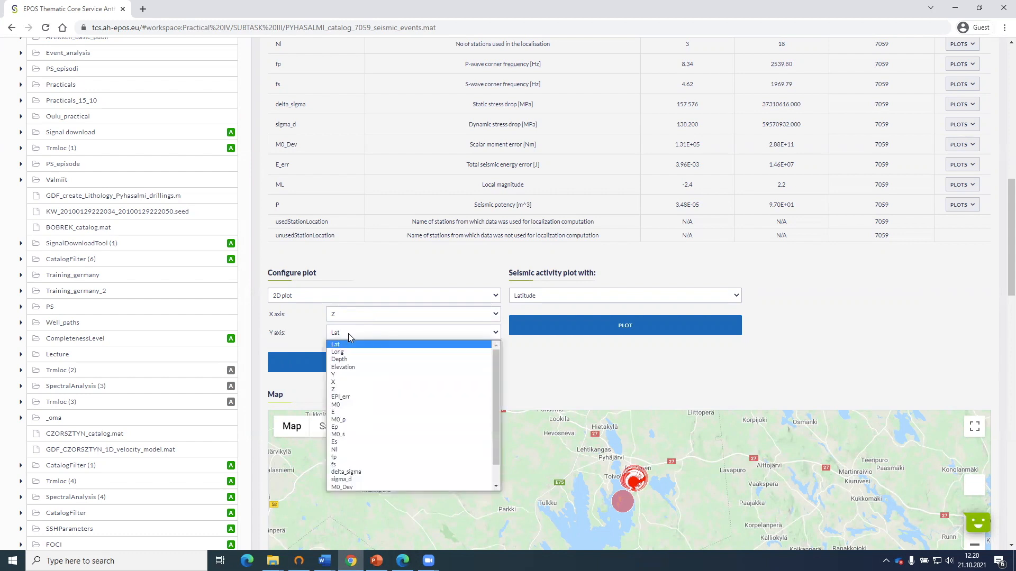
left_click(348, 382)
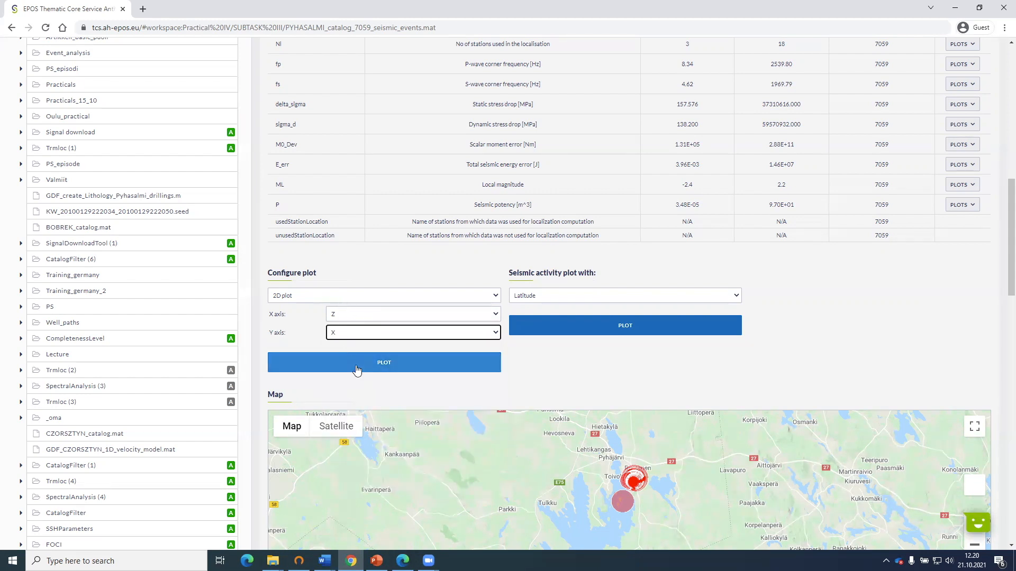
left_click(357, 369)
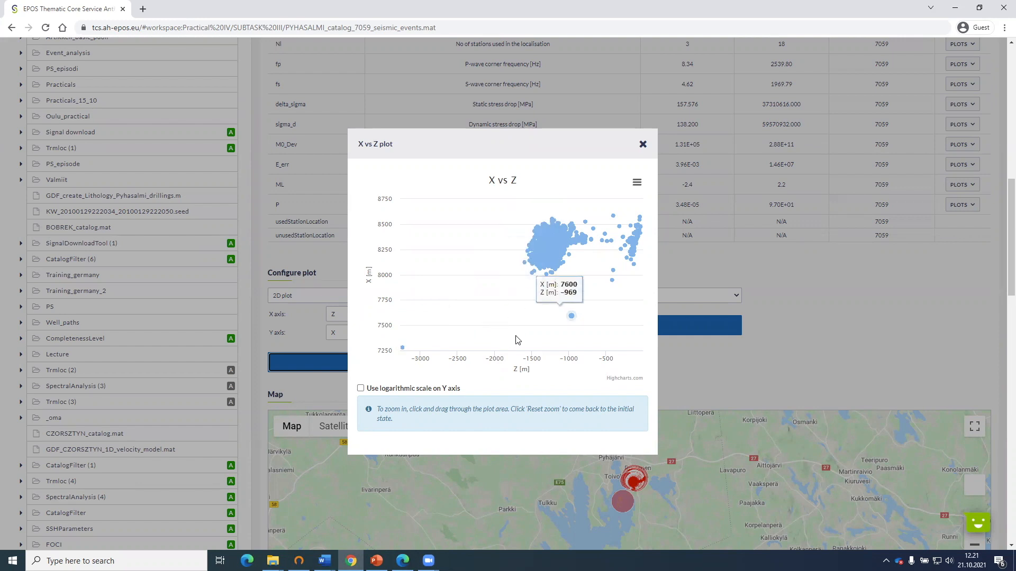
left_click_drag(507, 342, 650, 196)
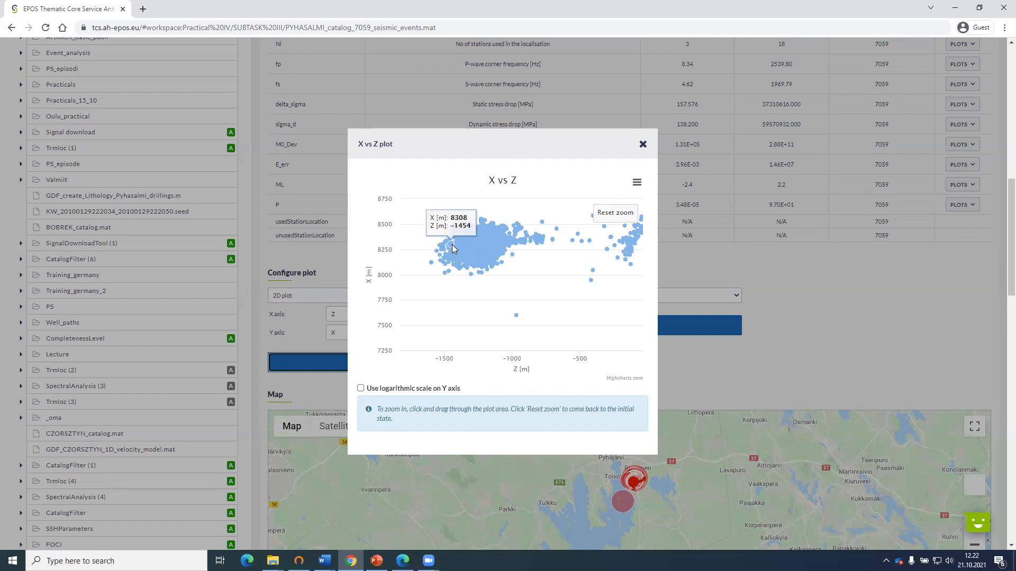
left_click(644, 145)
Open the existing CatalogFilter application in the SUBTASK III folder.
scroll(500, 235, "up", 15)
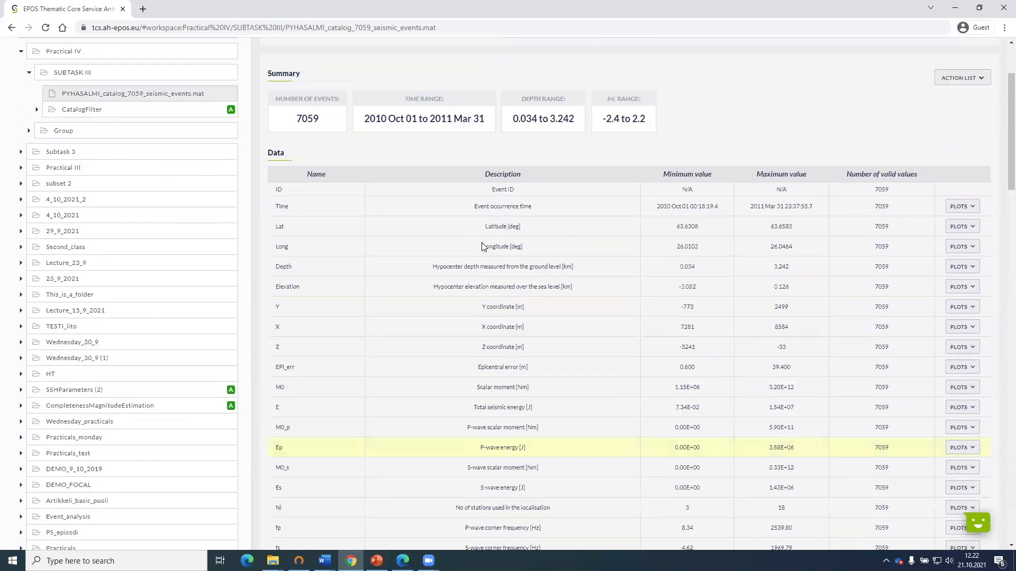
mouse_move(243, 219)
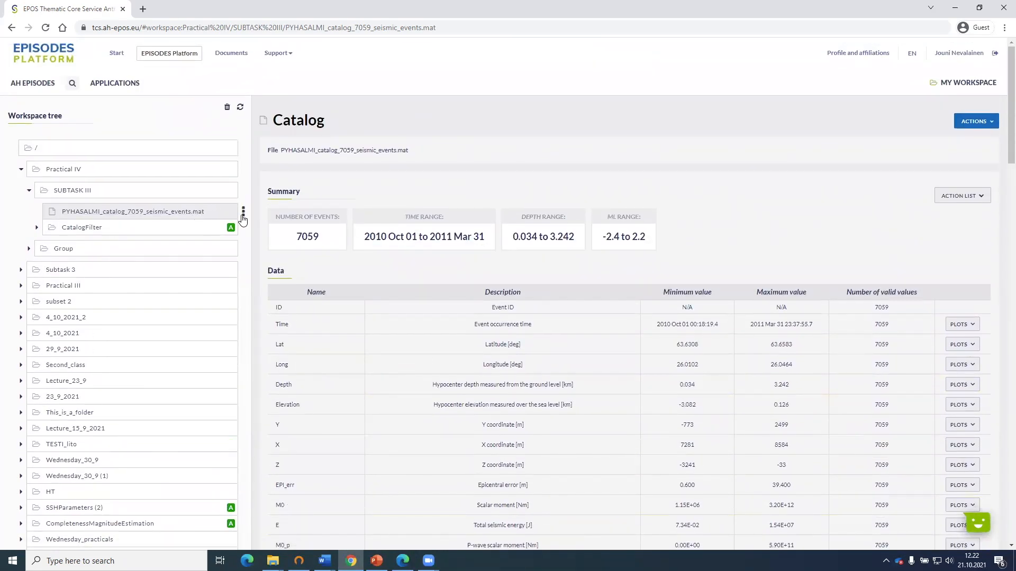
left_click(84, 227)
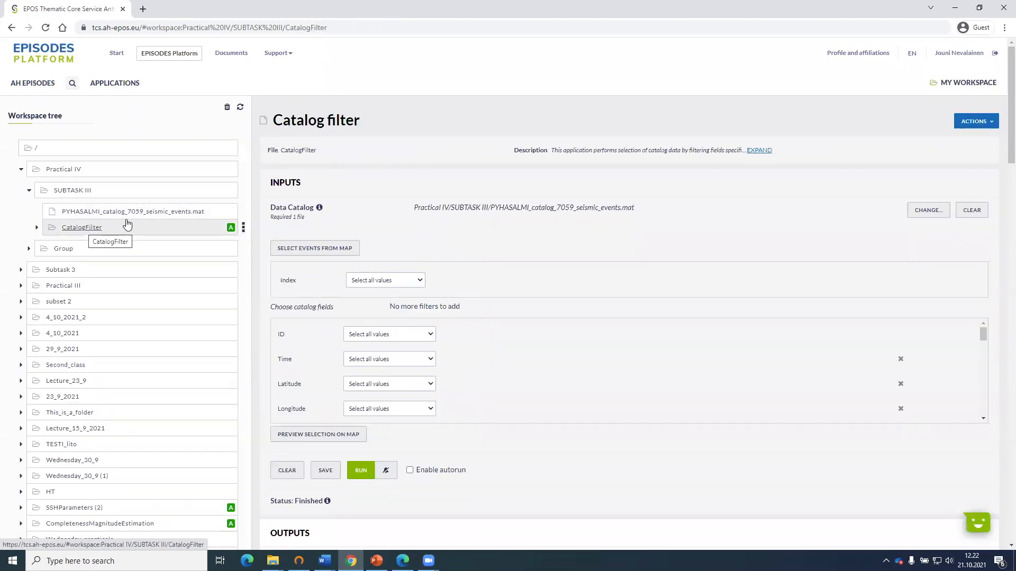
View the list of applications in which the PYHASALMI catalog file can be used.
mouse_move(243, 213)
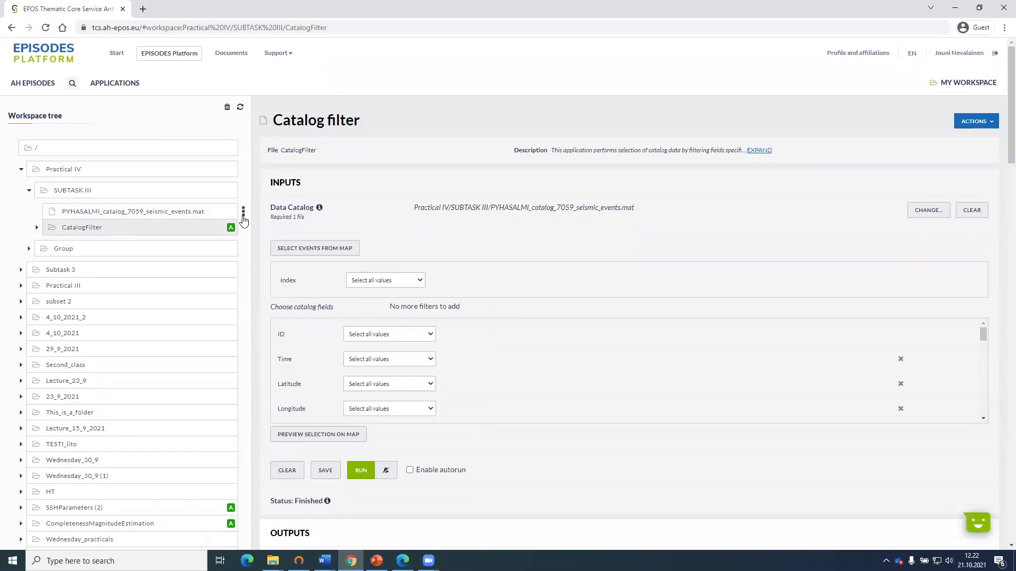
left_click(244, 213)
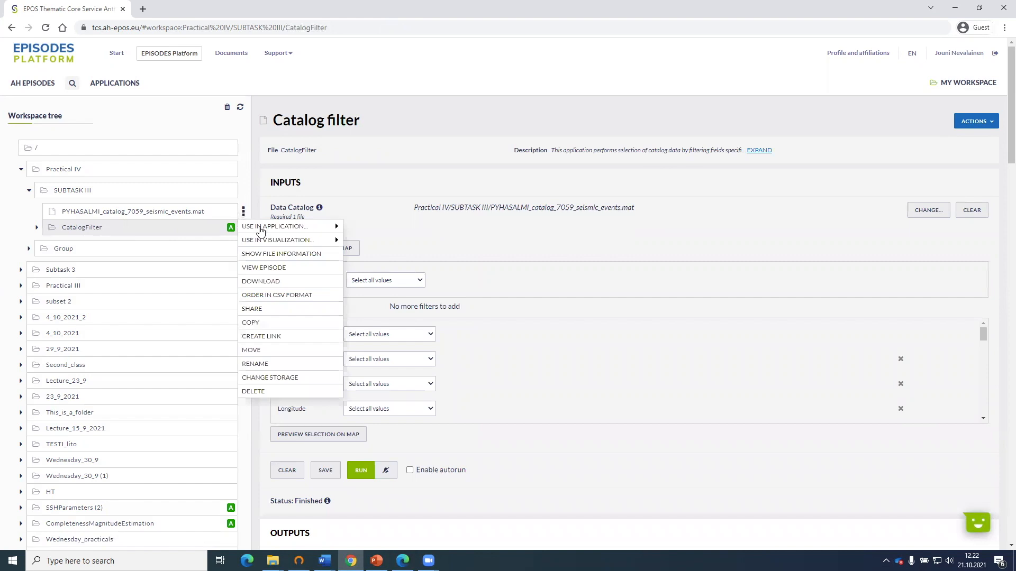
left_click(309, 231)
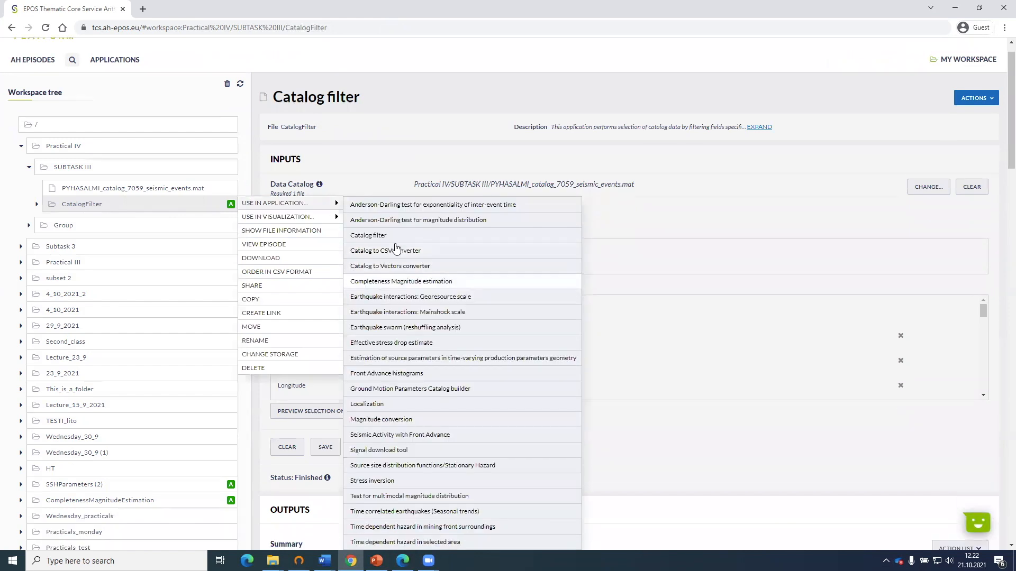
scroll(371, 265, "down", 1)
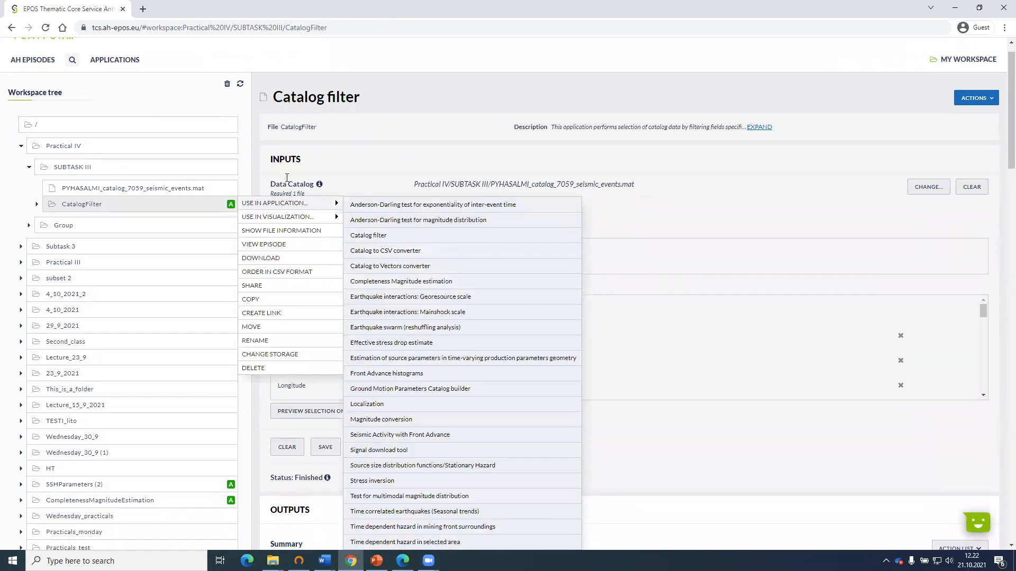
left_click(122, 199)
scroll(212, 233, "up", 1)
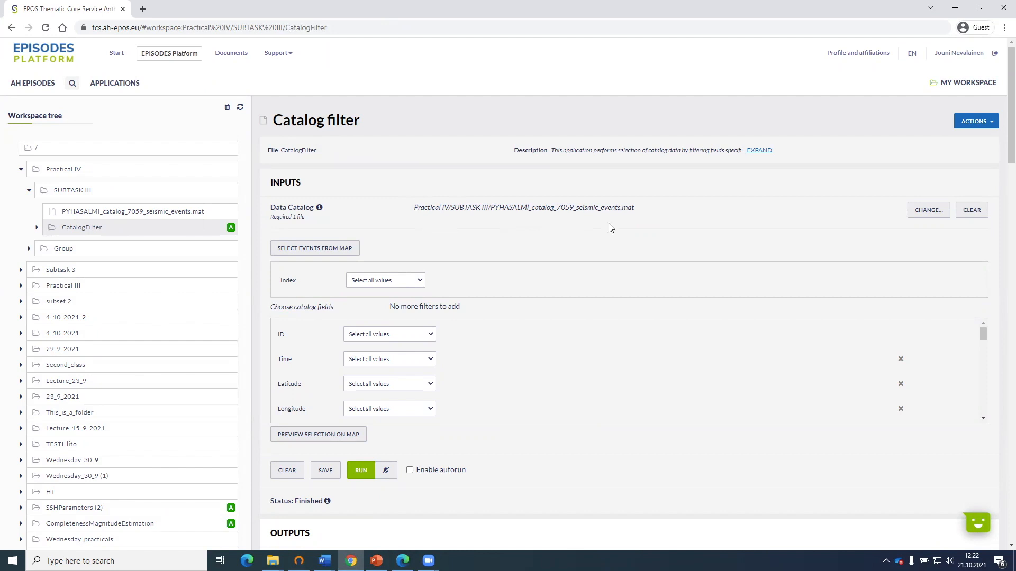
Set the catalog filter's Z range to -1500 to -1350 and run the filter.
scroll(538, 242, "down", 2)
scroll(499, 290, "down", 5)
scroll(453, 311, "up", 3)
scroll(453, 312, "down", 1)
scroll(439, 302, "down", 2)
scroll(429, 318, "up", 2)
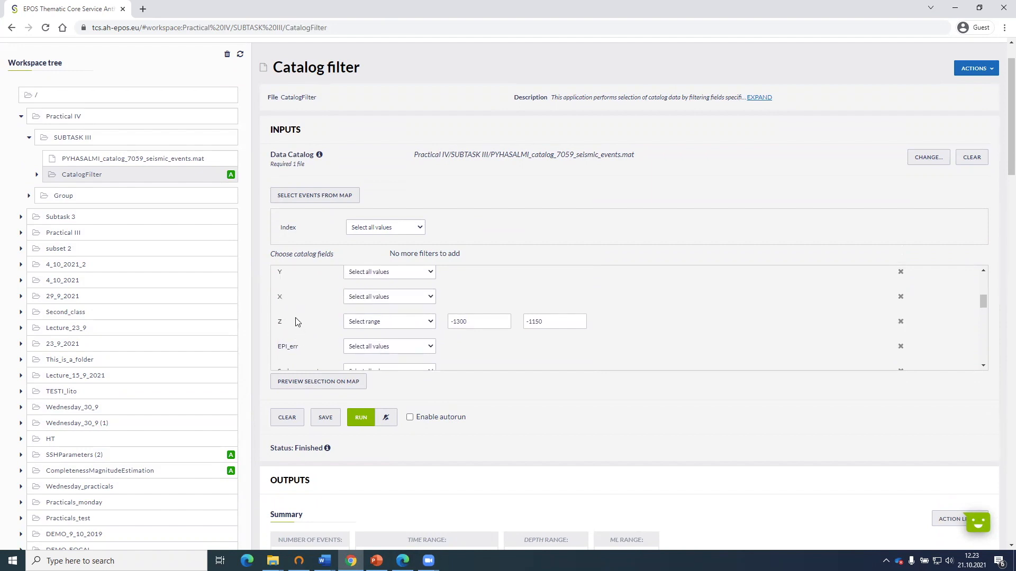
scroll(297, 320, "up", 3)
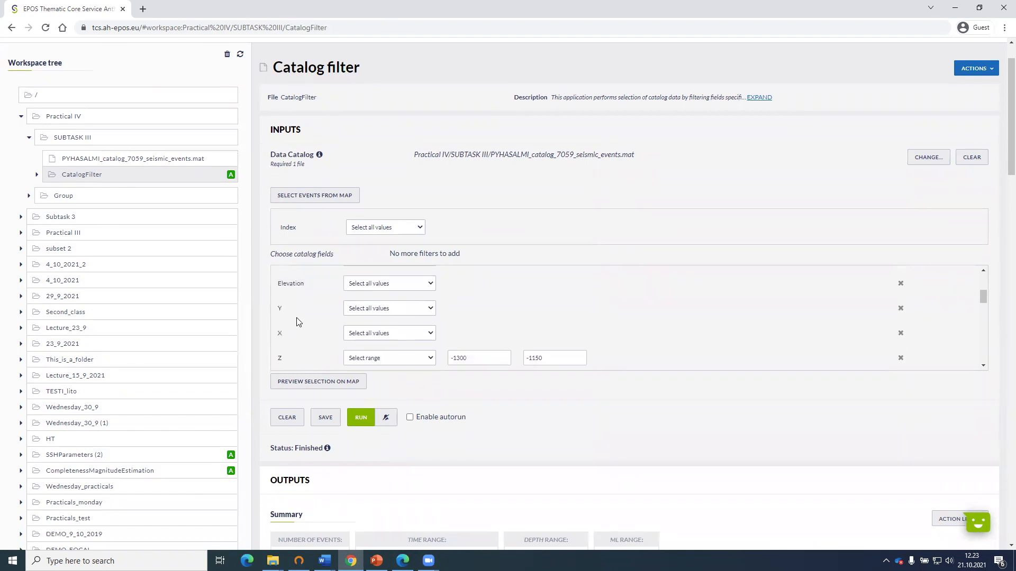
scroll(337, 346, "down", 3)
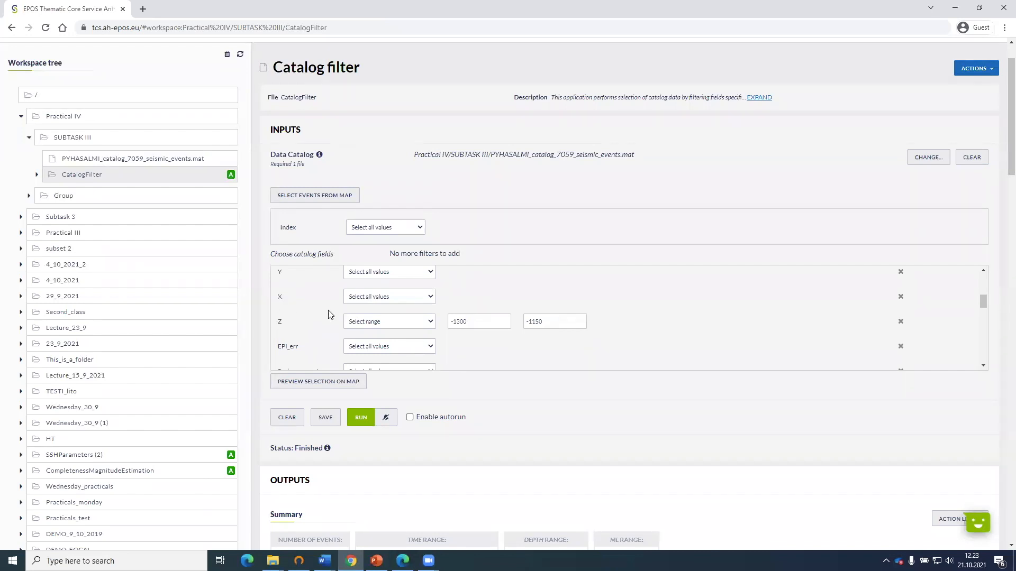
left_click(478, 320)
left_click_drag(476, 323, 458, 322)
type("500")
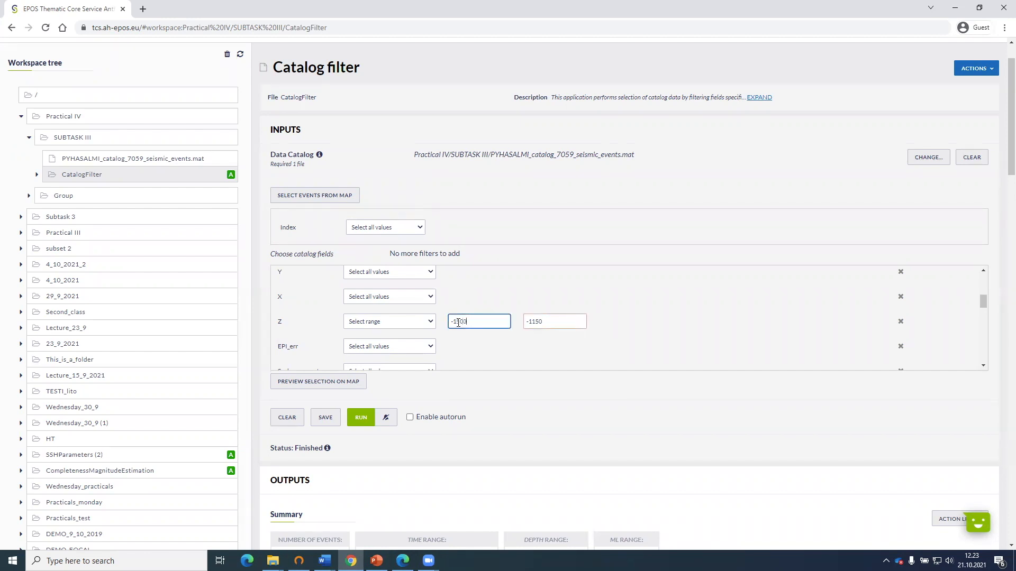
left_click_drag(544, 322, 533, 319)
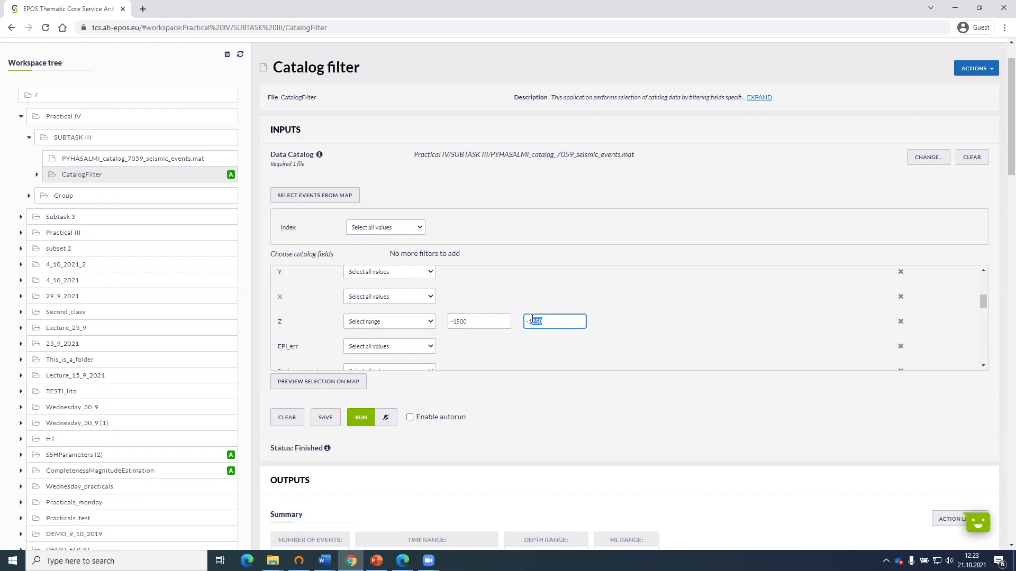
left_click(541, 321)
type("00")
left_click(361, 419)
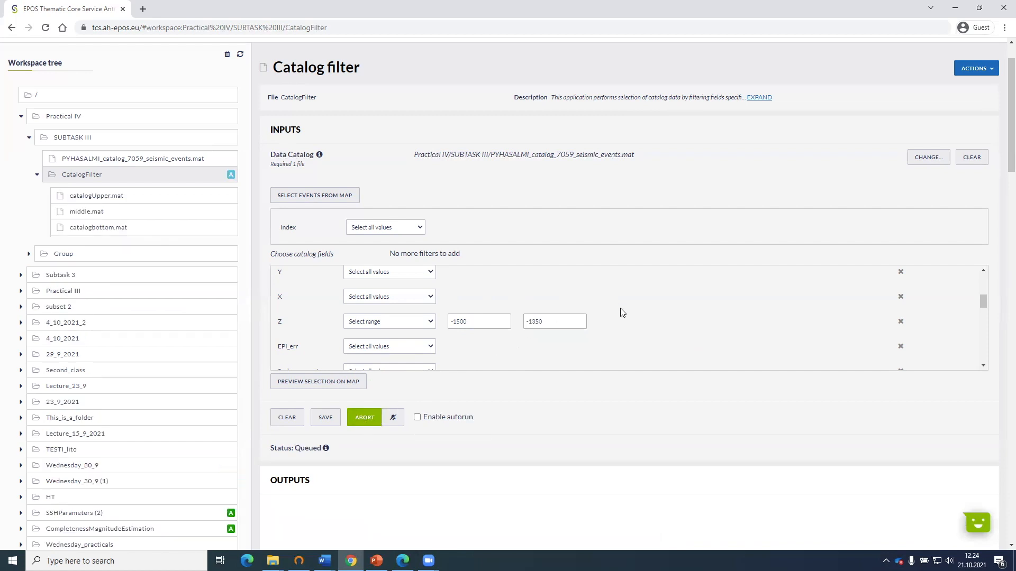
Examine the filter run's output summary, including the number of events and the depth range.
scroll(626, 322, "down", 3)
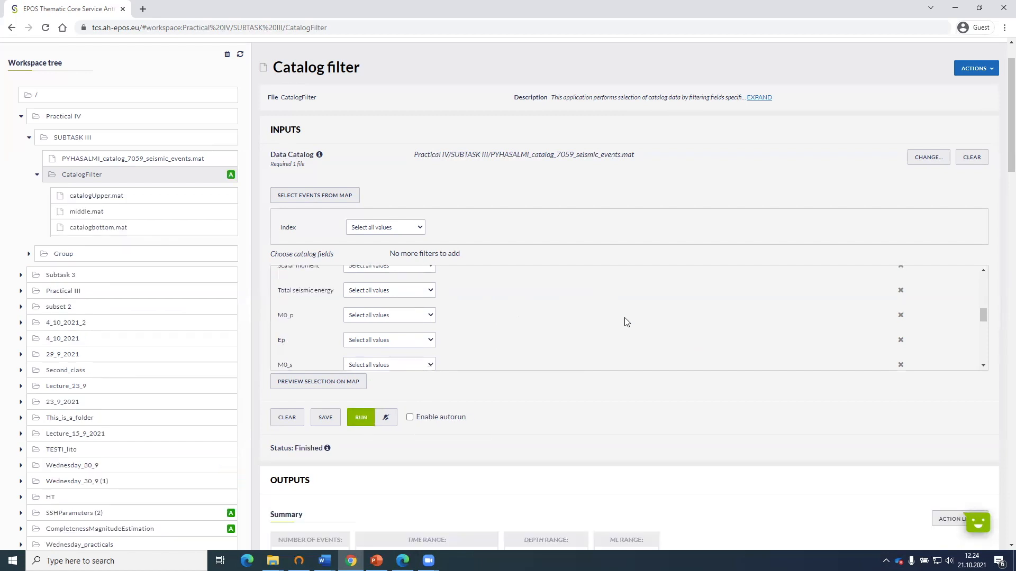
scroll(432, 341, "down", 3)
scroll(483, 396, "down", 5)
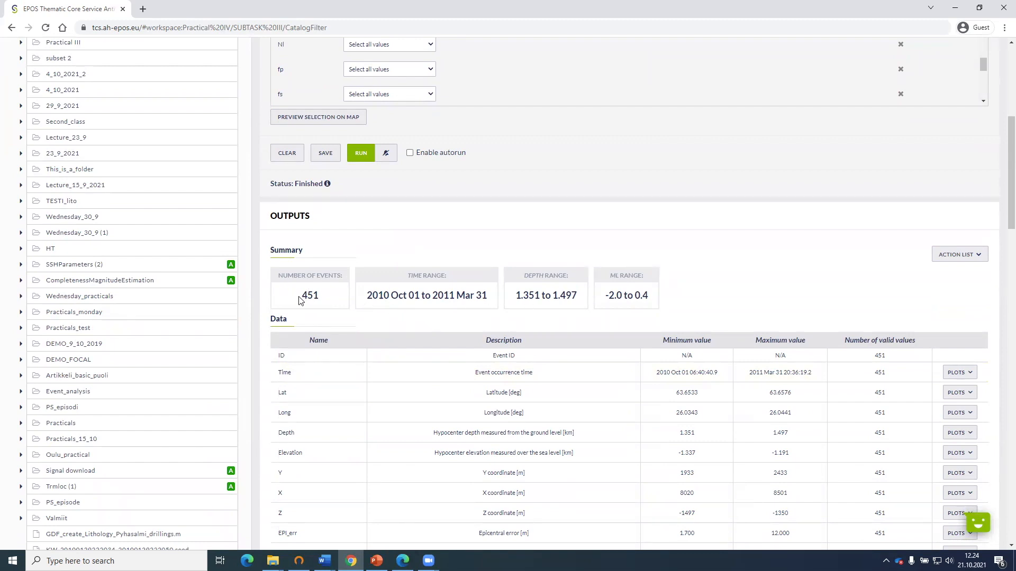
scroll(520, 300, "up", 1)
scroll(519, 300, "up", 2)
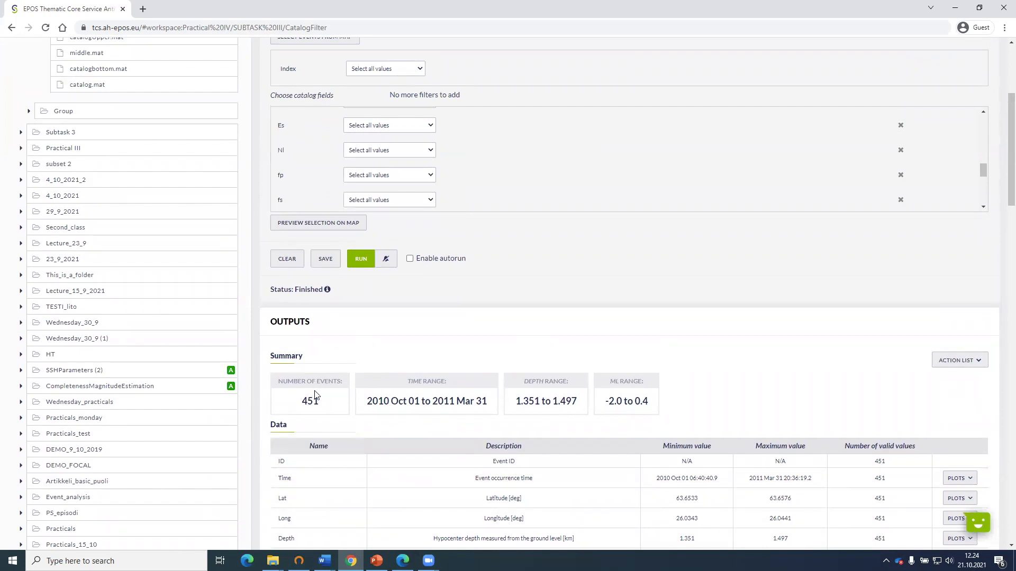
scroll(537, 370, "up", 3)
scroll(538, 369, "down", 4)
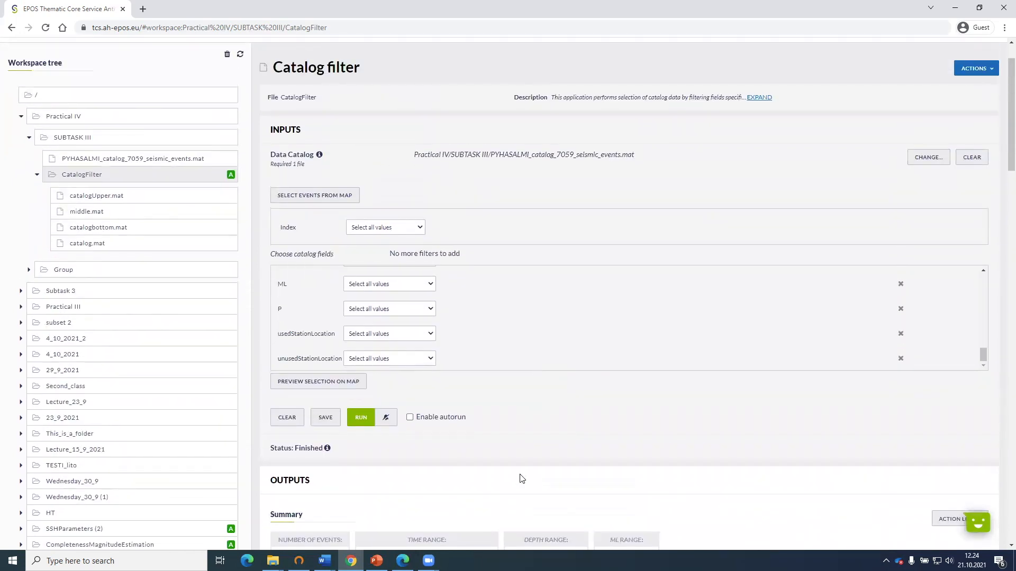
scroll(521, 478, "down", 2)
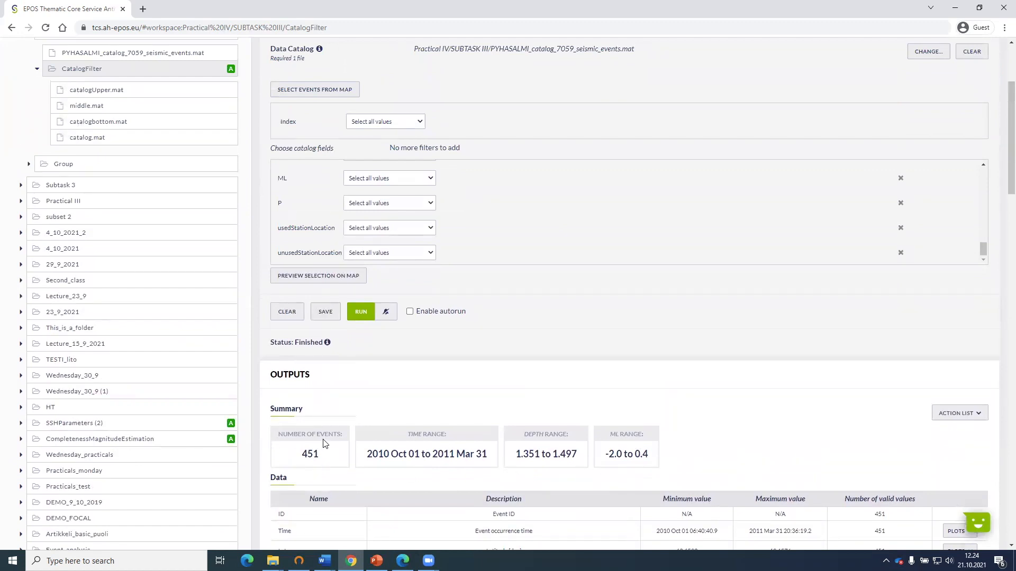
scroll(519, 378, "up", 3)
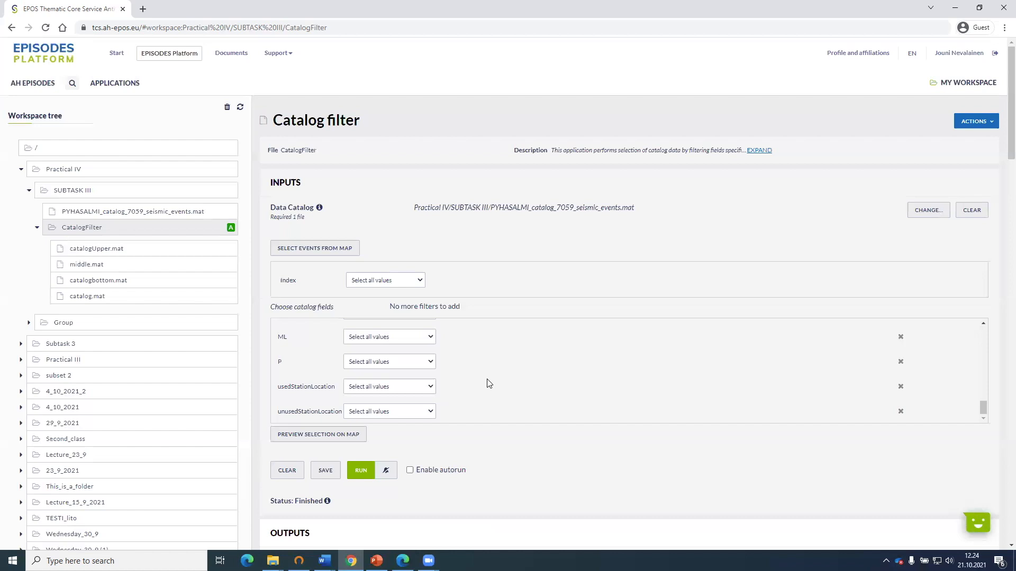
Rename the filter output file catalog.mat in the CatalogFilter folder as catalogBOT.mat.
scroll(485, 384, "down", 1)
scroll(466, 317, "up", 3)
scroll(472, 337, "up", 4)
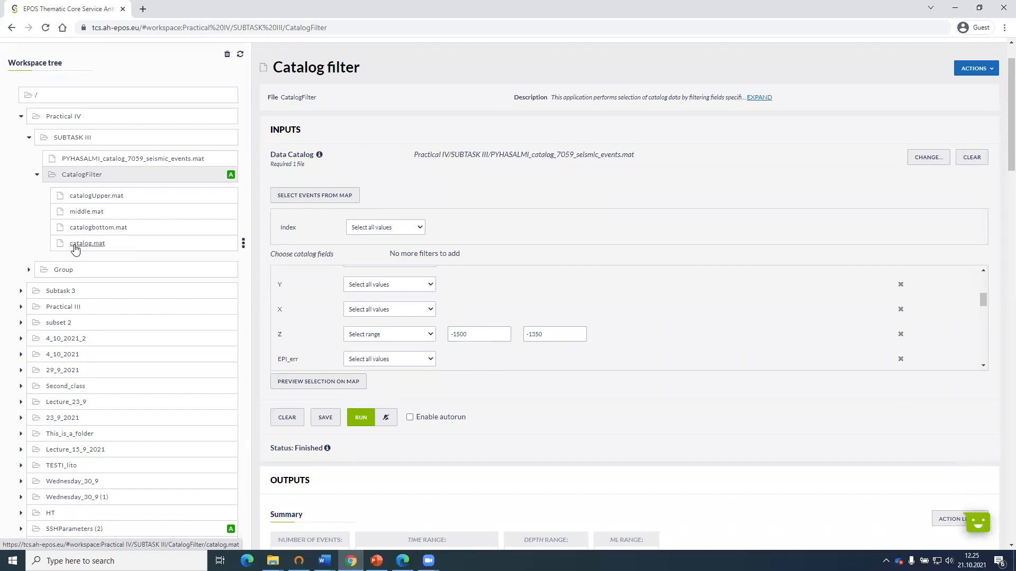
left_click(243, 244)
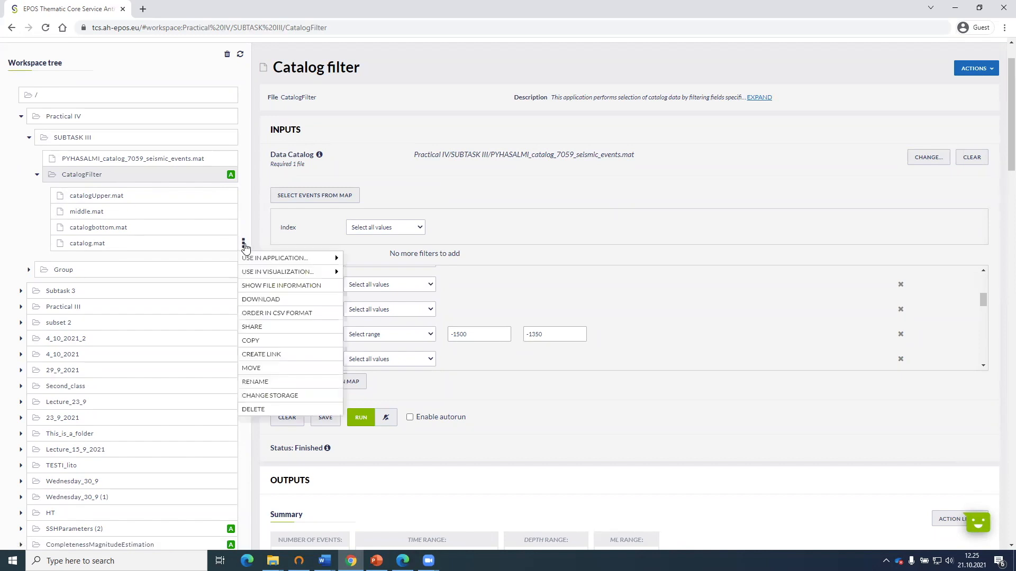
left_click(275, 382)
left_click(511, 285)
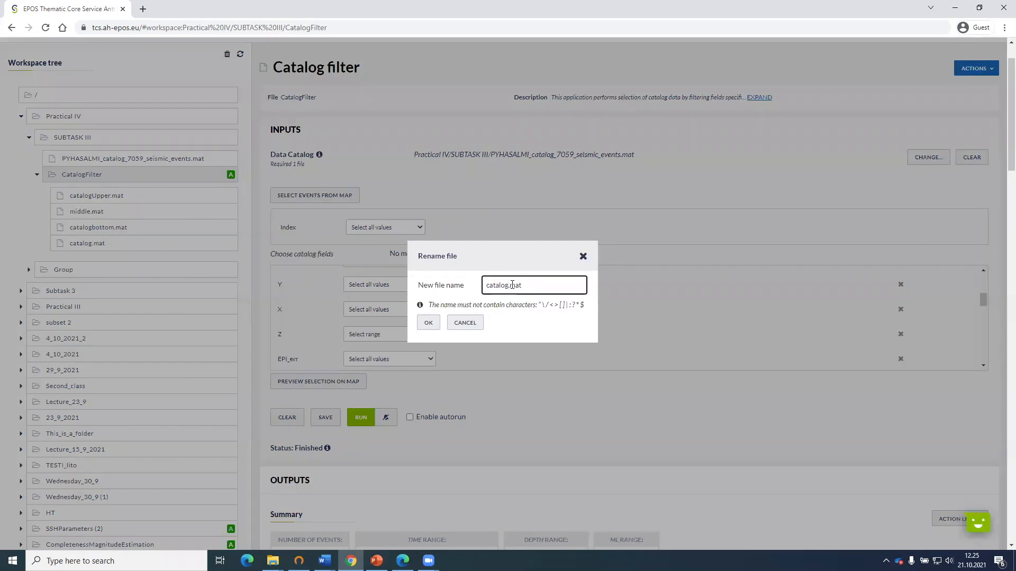
type("EOT")
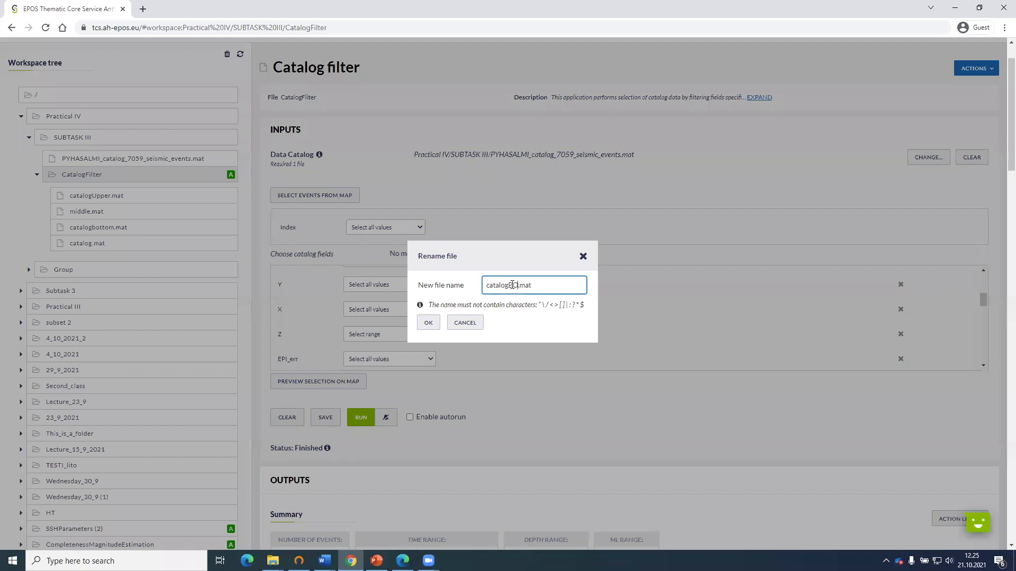
left_click(431, 322)
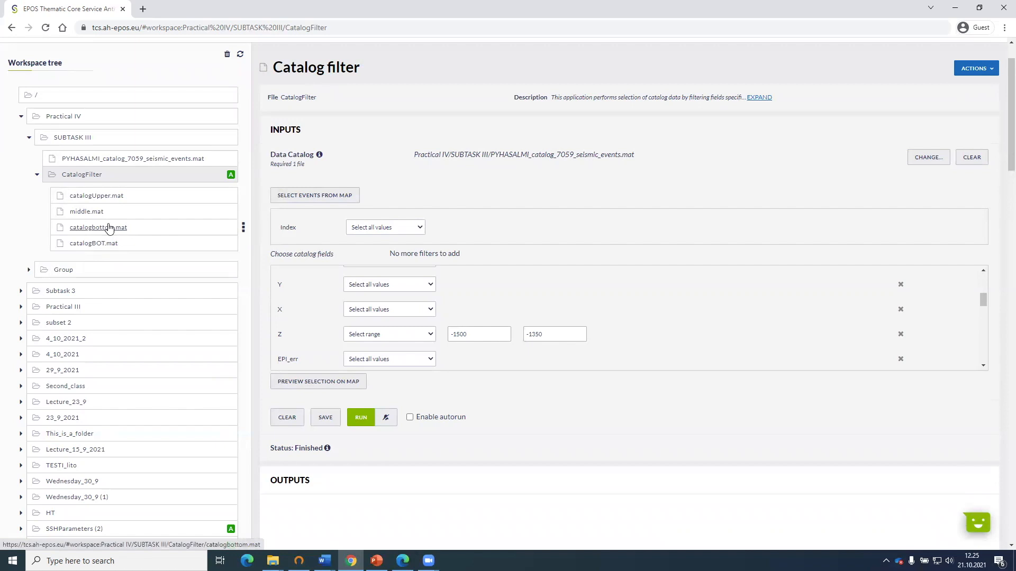
Check the event count and depth range of middle.mat, and return to the CatalogFilter application.
scroll(308, 304, "up", 1)
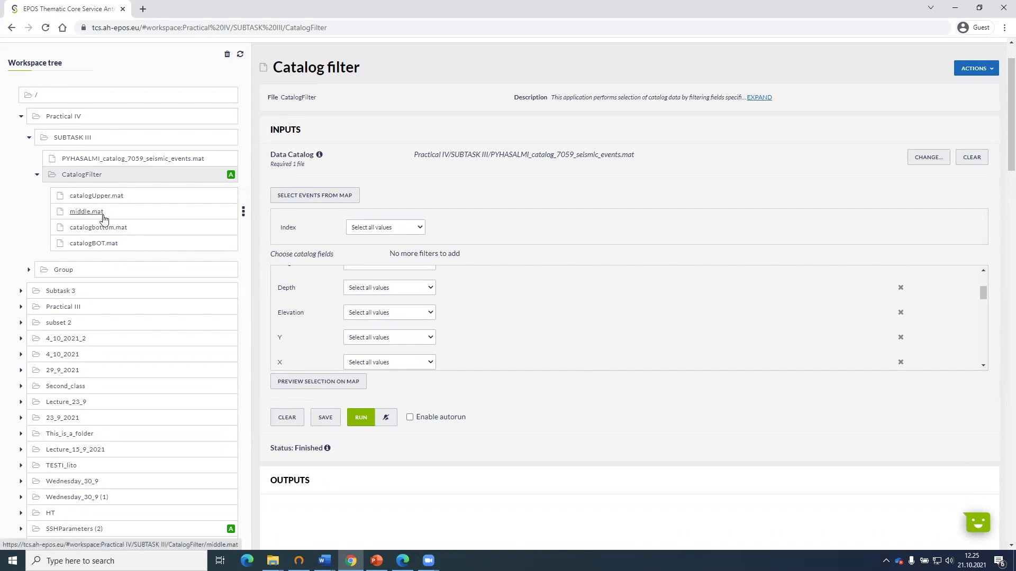
left_click(92, 213)
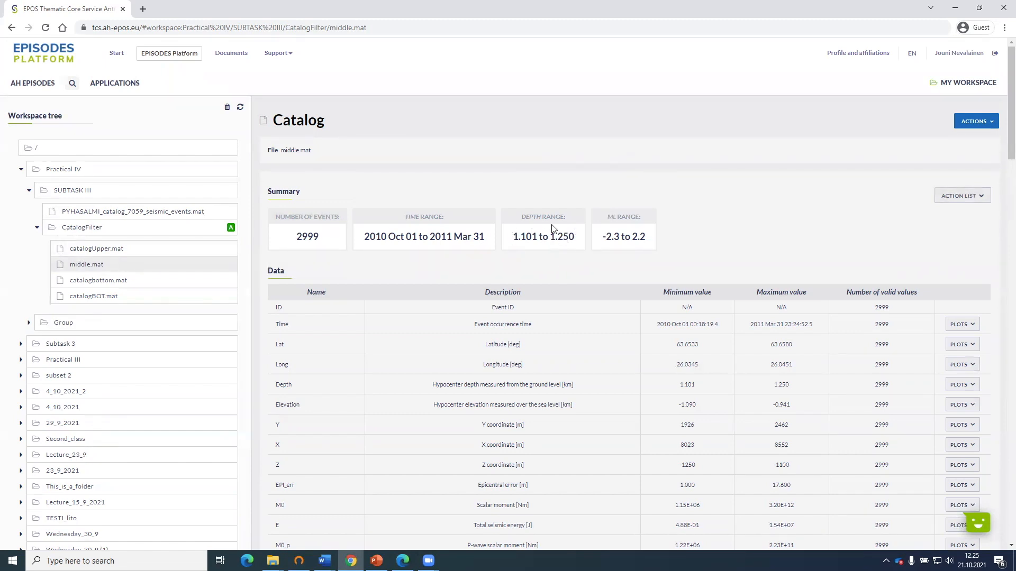
left_click(87, 229)
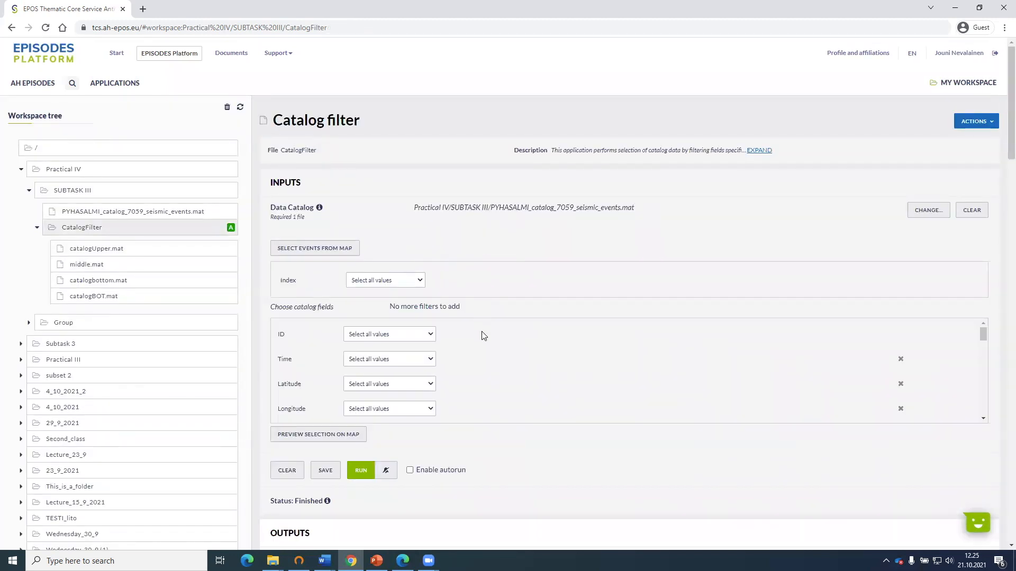
Set the catalog filter's Z range to -1350 to -1200 and run the filter.
scroll(484, 339, "down", 4)
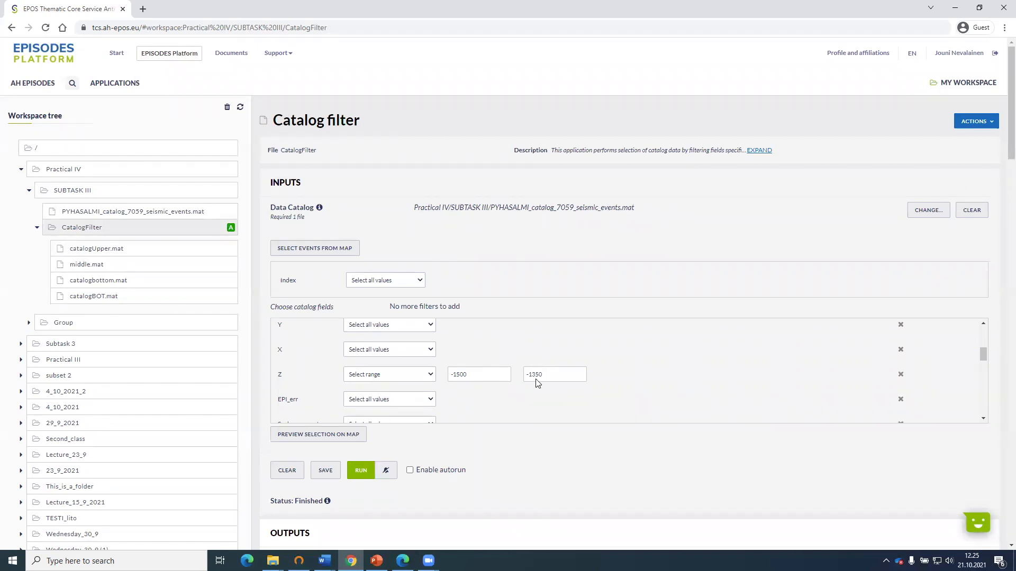
left_click_drag(457, 374, 473, 375)
type("350")
left_click_drag(530, 375, 544, 376)
type("2")
left_click_drag(535, 375, 544, 378)
type("00")
left_click(651, 386)
left_click(362, 471)
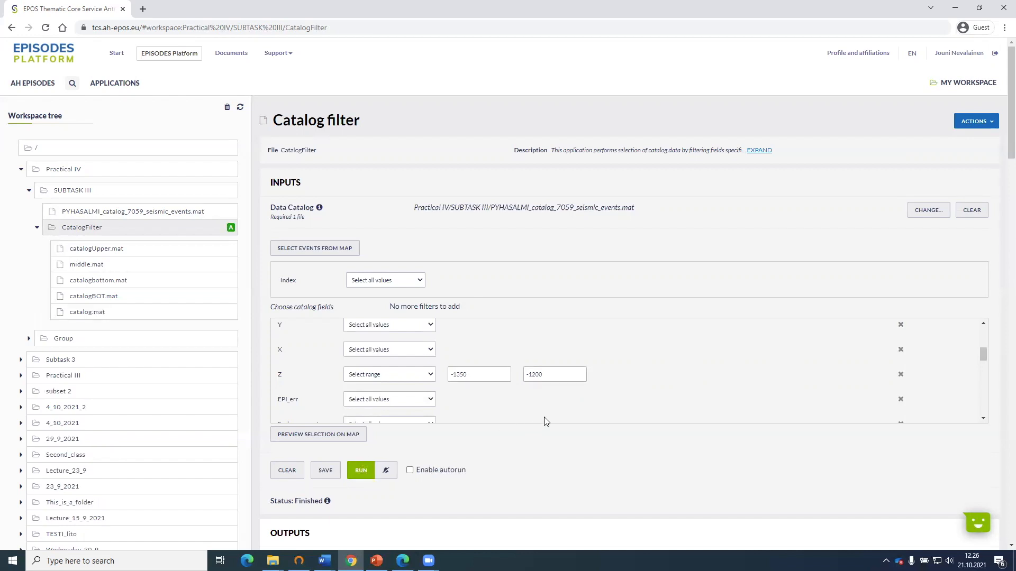
Examine the output summary and data table produced by the -1350 to -1200 filter run.
scroll(539, 437, "down", 5)
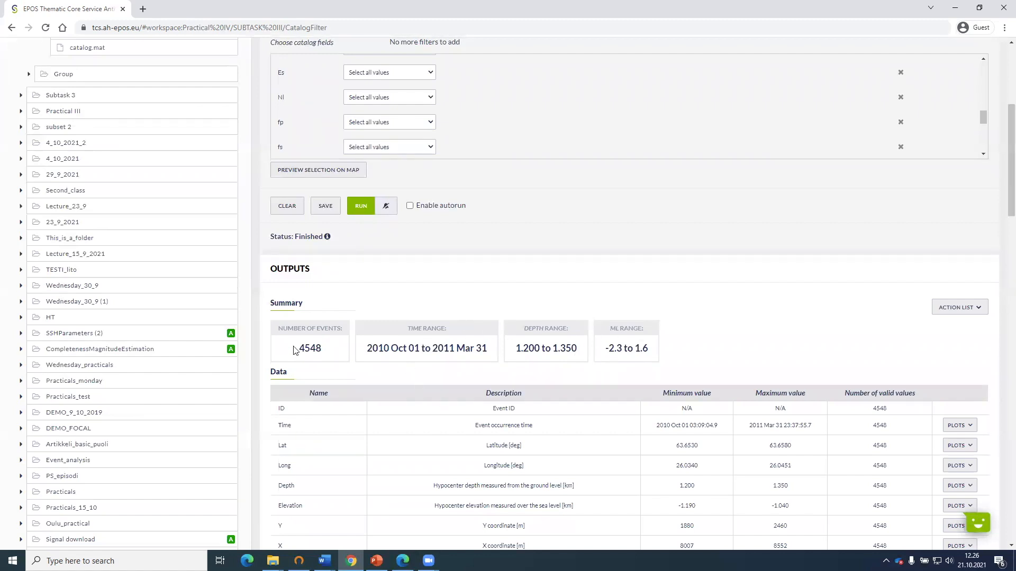
scroll(518, 379, "up", 4)
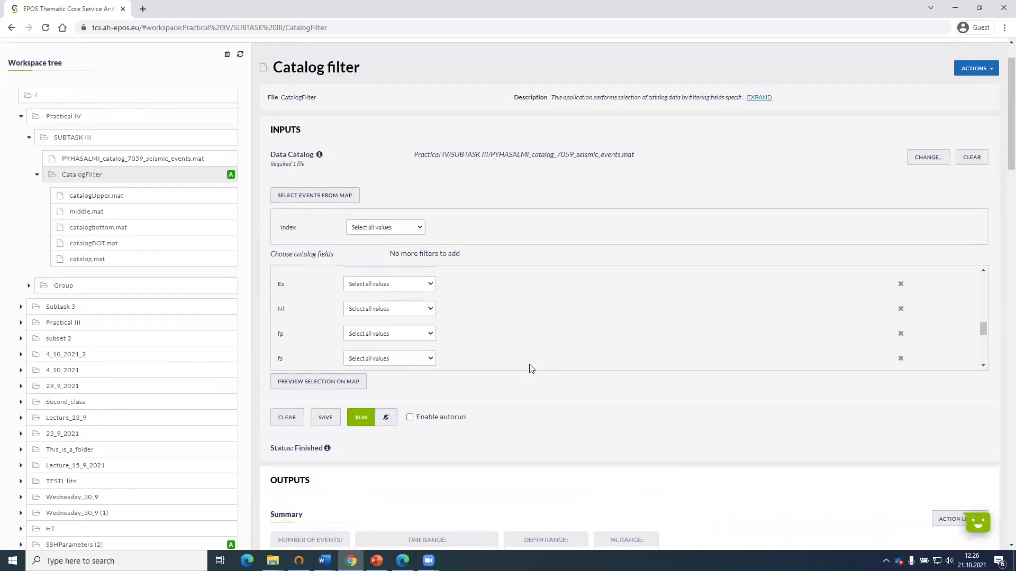
scroll(295, 299, "down", 2)
scroll(437, 305, "down", 3)
scroll(435, 301, "down", 2)
scroll(458, 306, "down", 2)
scroll(482, 312, "up", 3)
scroll(481, 312, "up", 1)
Set the catalog filter's Z range to -1200 to -1000 and run the filter.
scroll(503, 359, "up", 5)
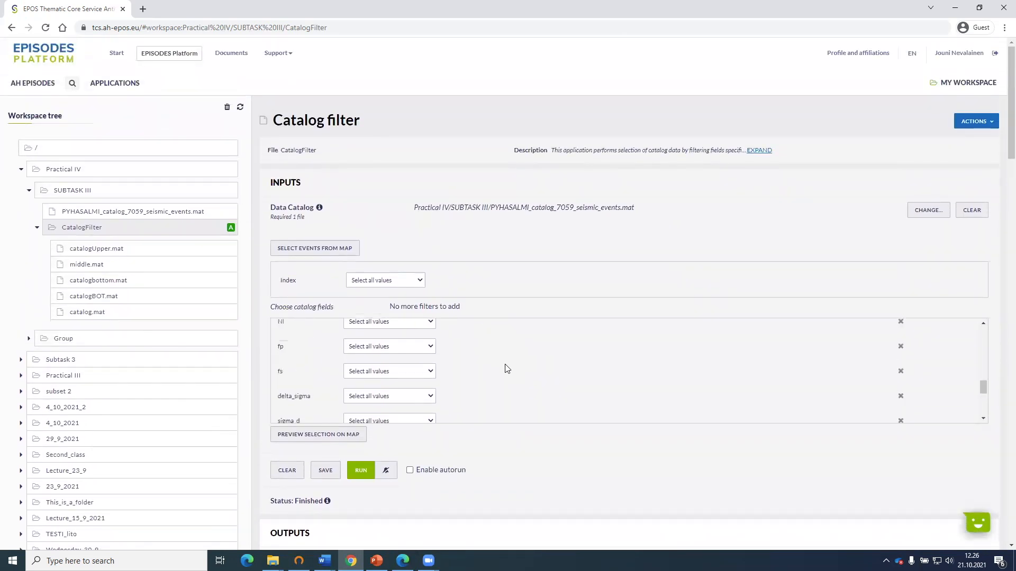
scroll(505, 369, "up", 6)
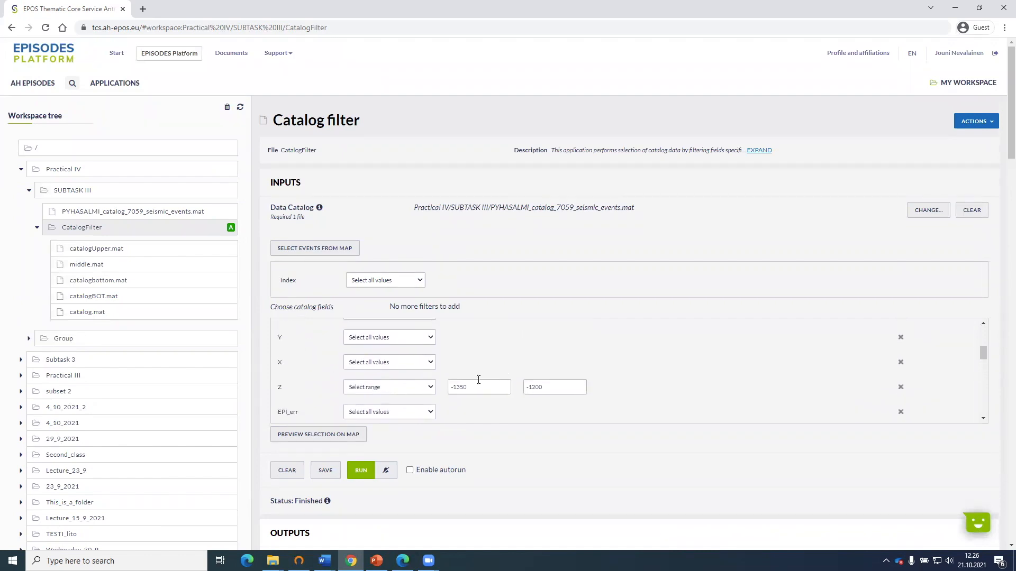
left_click_drag(455, 387, 473, 390)
type("00")
left_click_drag(548, 386, 534, 387)
type("000")
left_click(614, 375)
left_click(370, 472)
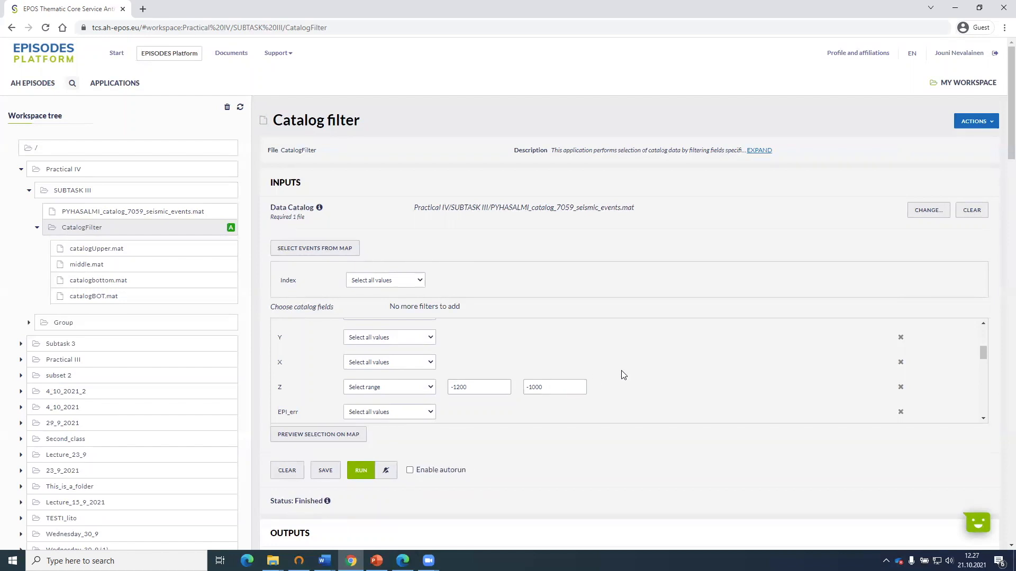
Check the number of events and depth range output for the -1200 to -1000 section.
scroll(587, 447, "down", 4)
scroll(586, 447, "down", 2)
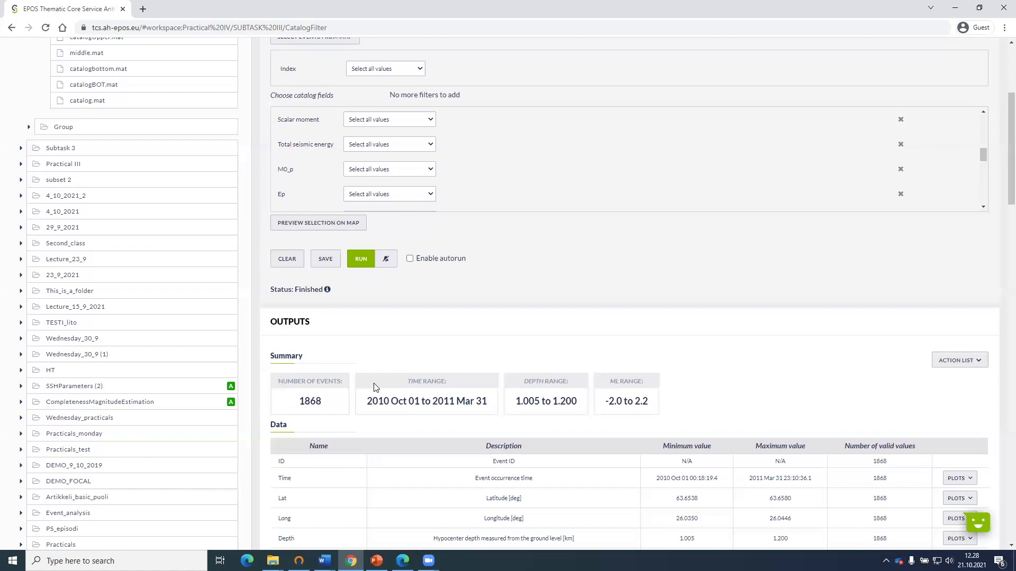
scroll(447, 381, "up", 2)
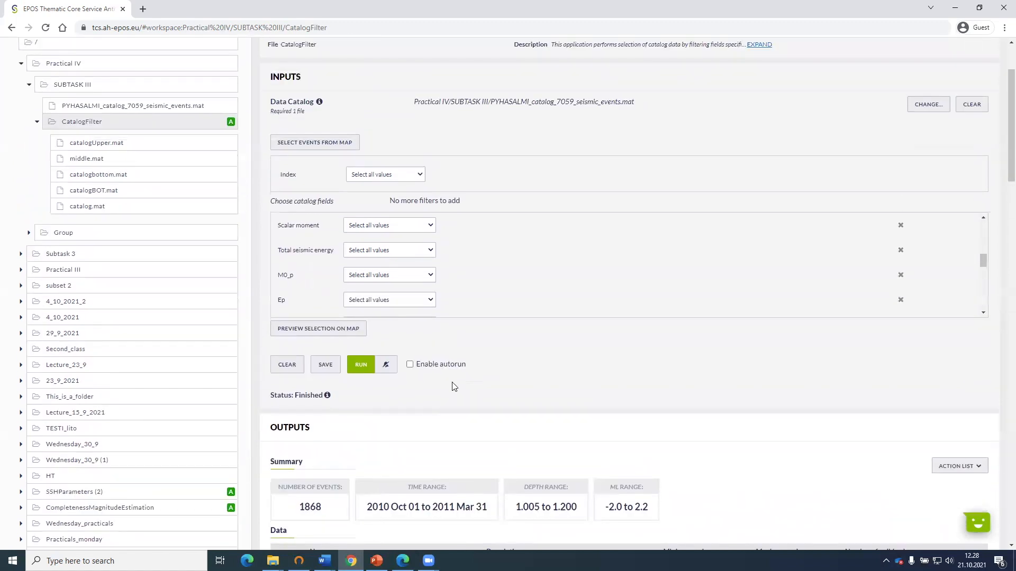
scroll(452, 386, "down", 2)
scroll(443, 394, "up", 3)
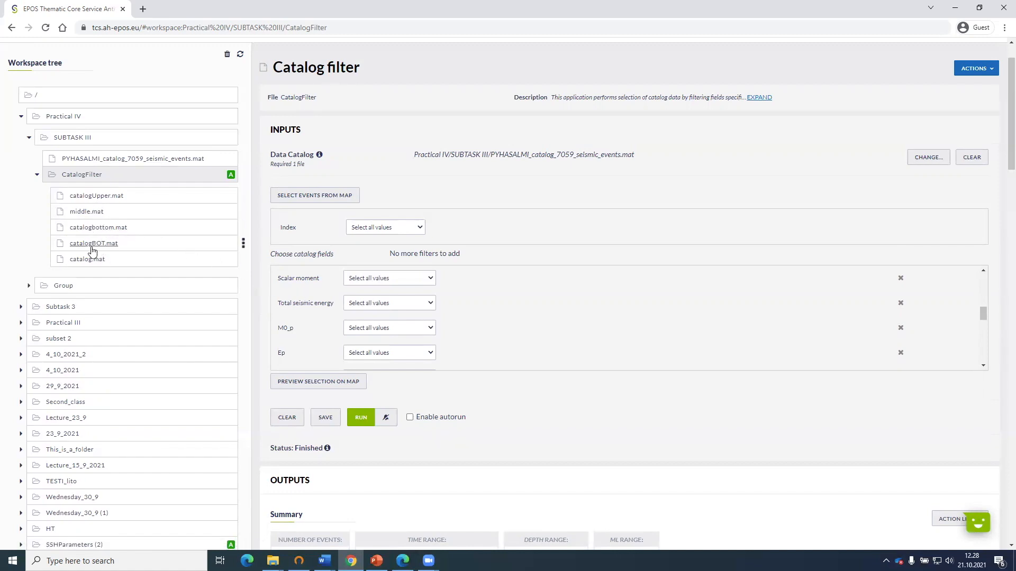
Open middle.mat and create a new Catalog filter application that uses it as input.
left_click(86, 212)
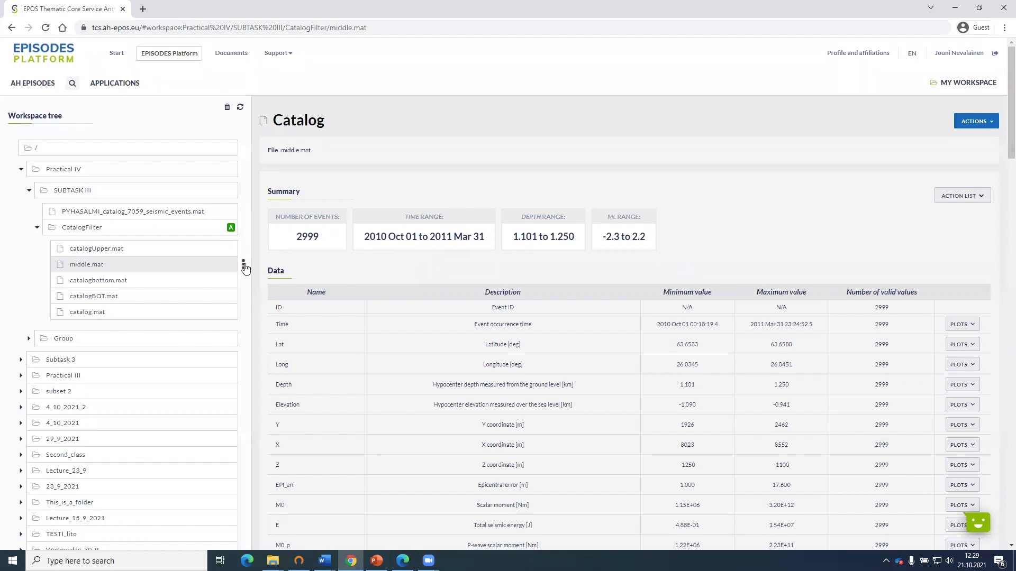
left_click(244, 266)
mouse_move(258, 279)
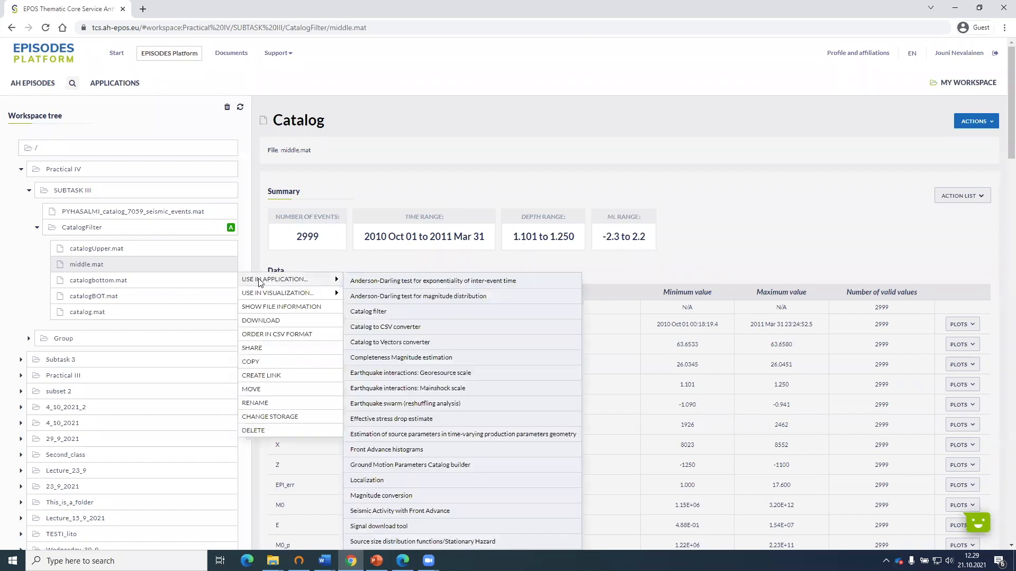
scroll(370, 291, "down", 1)
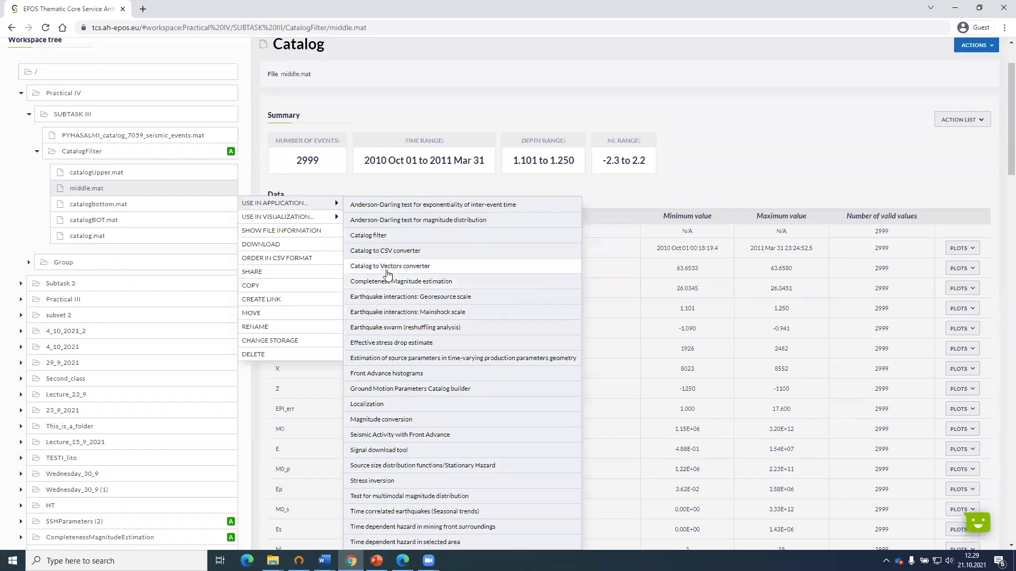
left_click(379, 235)
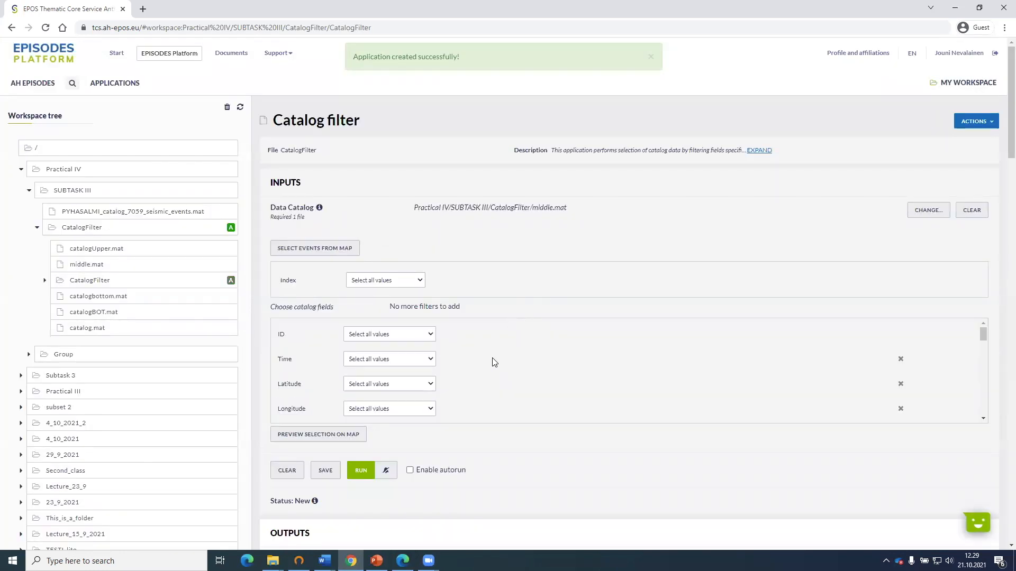
Look through the catalog fields available for filtering middle.mat in the new Catalog filter.
scroll(489, 349, "down", 5)
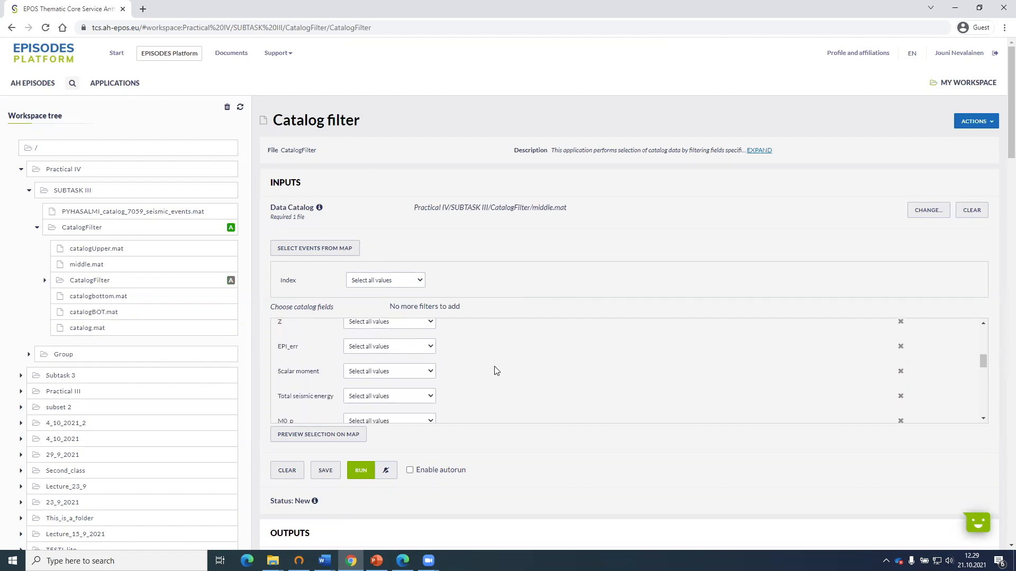
scroll(480, 376, "up", 2)
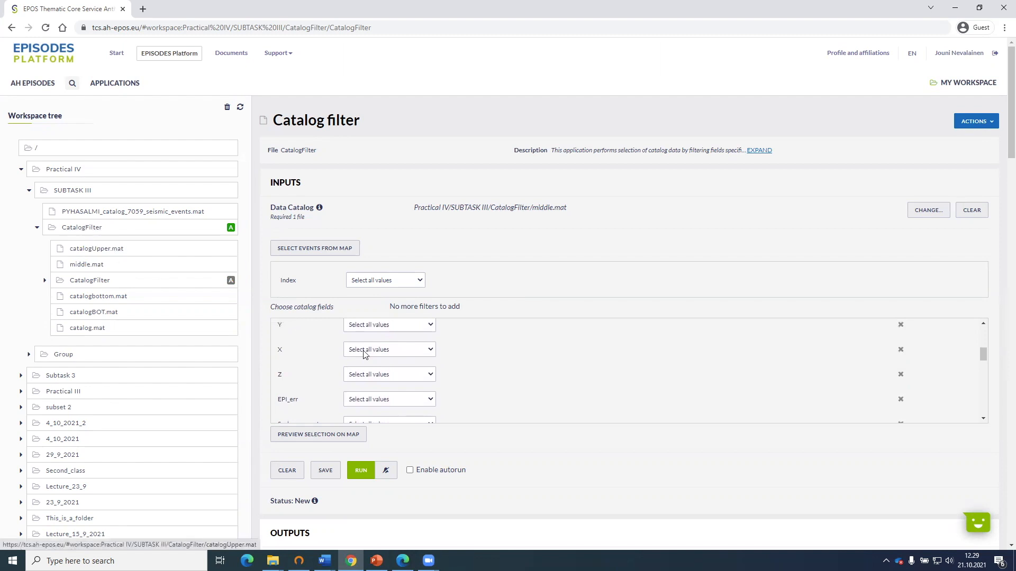
scroll(458, 377, "down", 2)
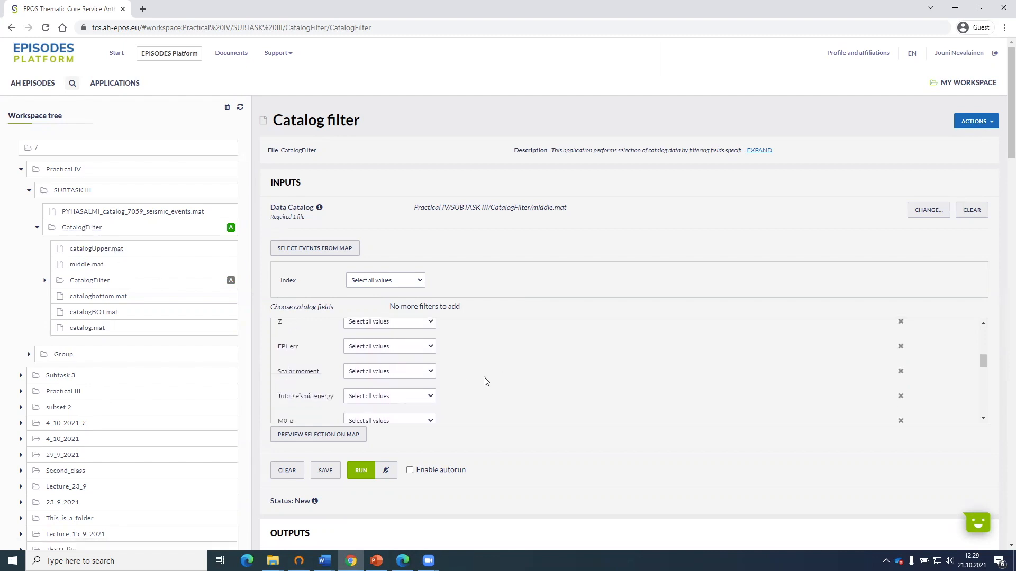
scroll(482, 381, "down", 2)
scroll(377, 383, "up", 2)
scroll(334, 352, "up", 4)
scroll(325, 400, "down", 2)
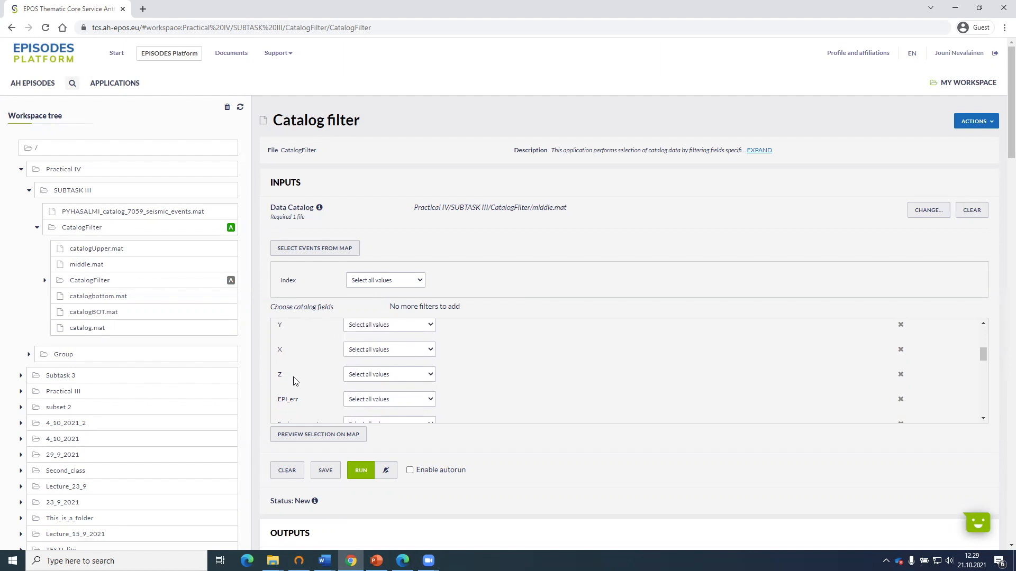
scroll(413, 386, "up", 5)
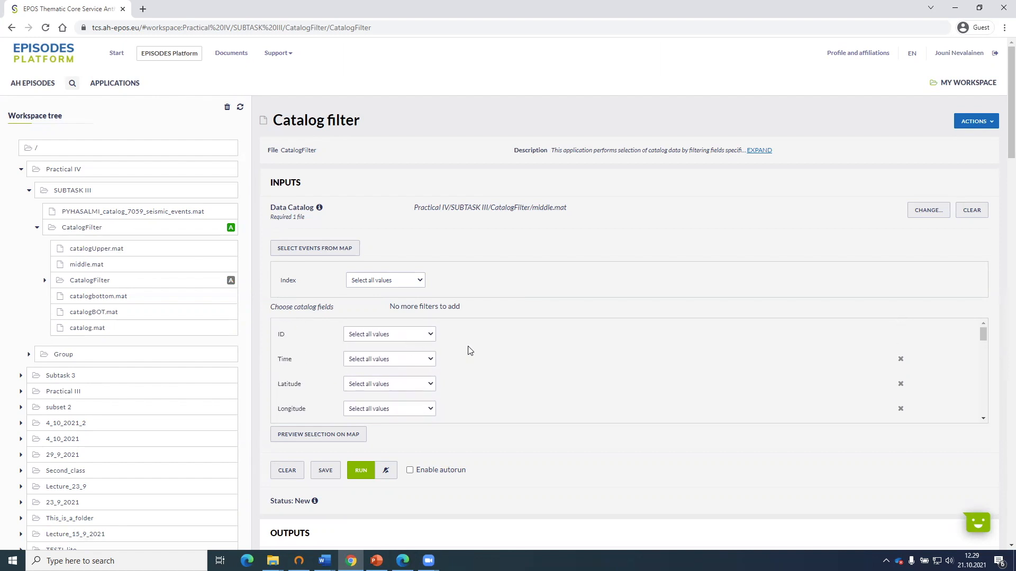
scroll(468, 356, "down", 3)
scroll(455, 365, "up", 3)
Set the Time field of the middle.mat filter to select a range of values.
left_click(390, 337)
left_click(479, 356)
left_click(349, 359)
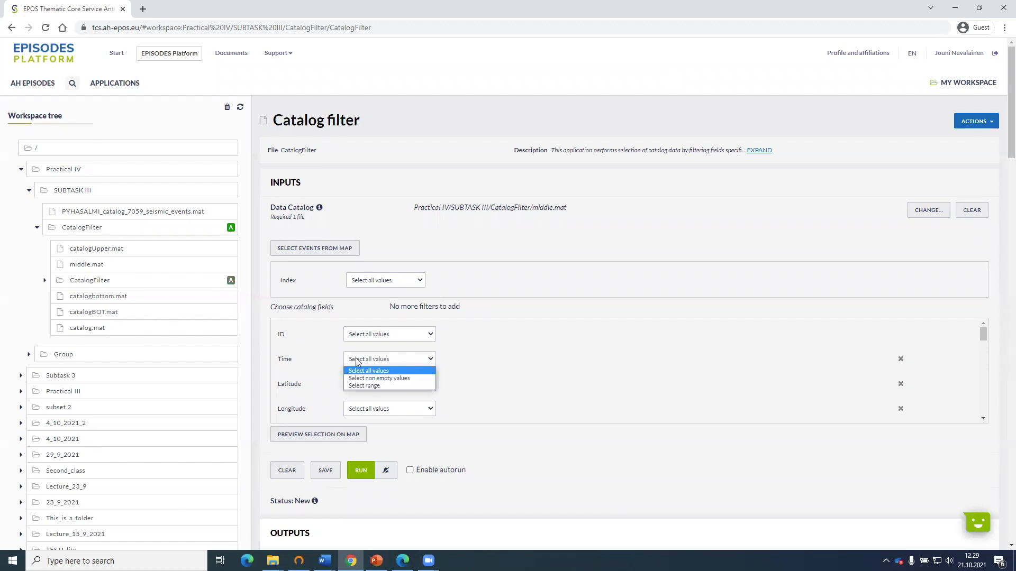
left_click(368, 386)
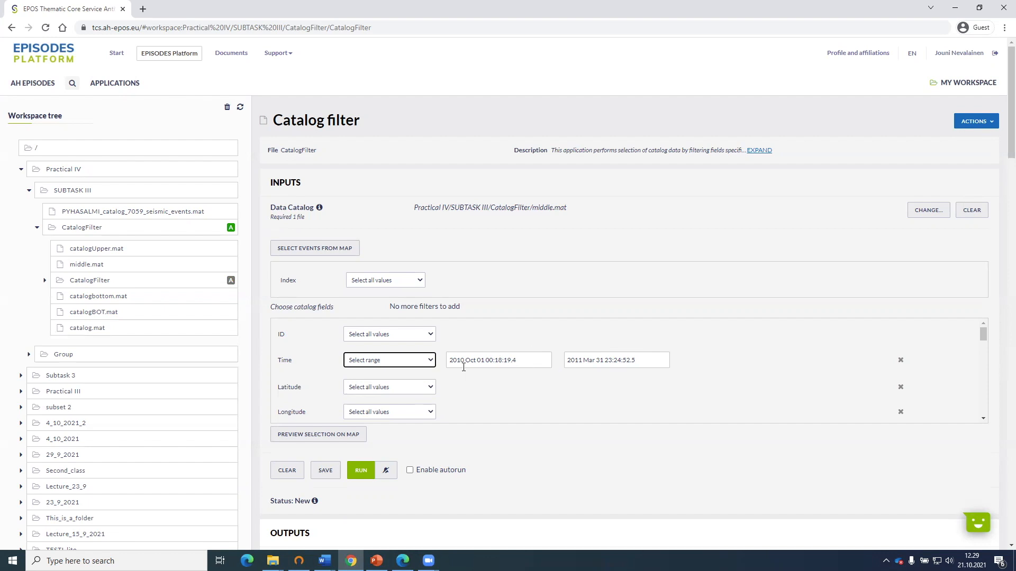
Set the end of the Time range to 2010 Dec 31 00:00:00.0.
left_click(635, 360)
left_click(570, 373)
left_click(570, 373)
left_click(570, 374)
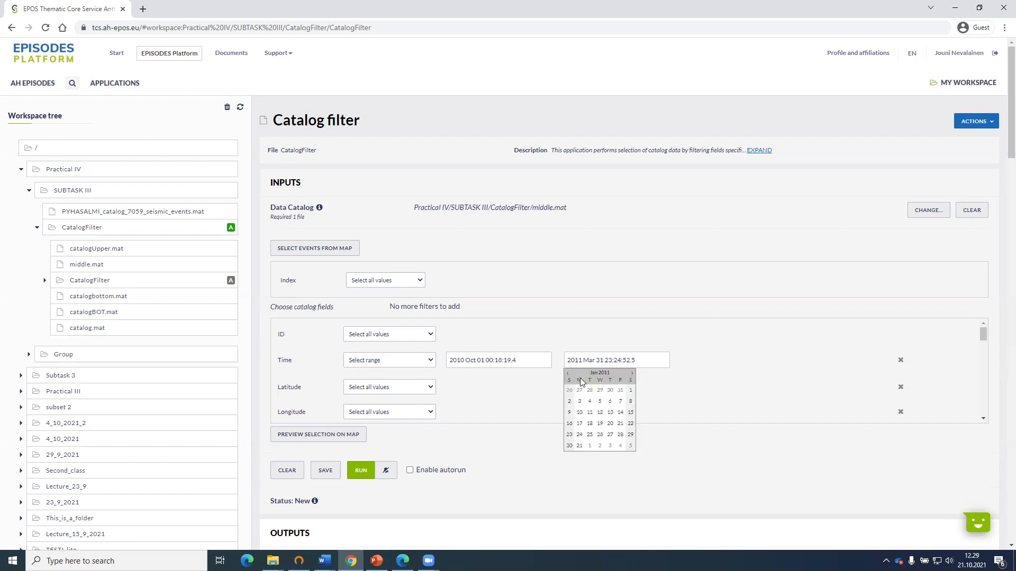
left_click(620, 391)
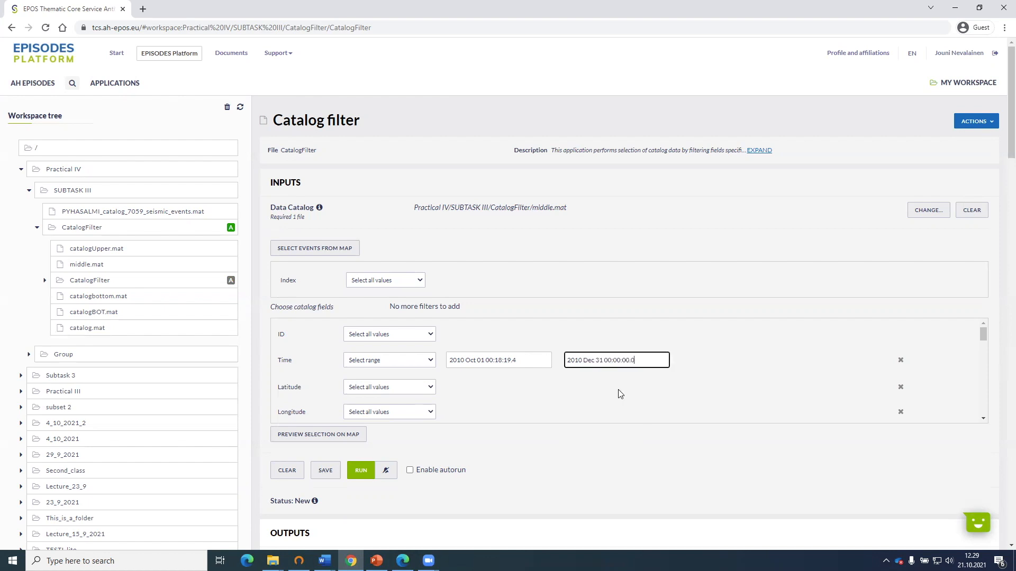
left_click_drag(643, 363, 552, 379)
key("BackSpace")
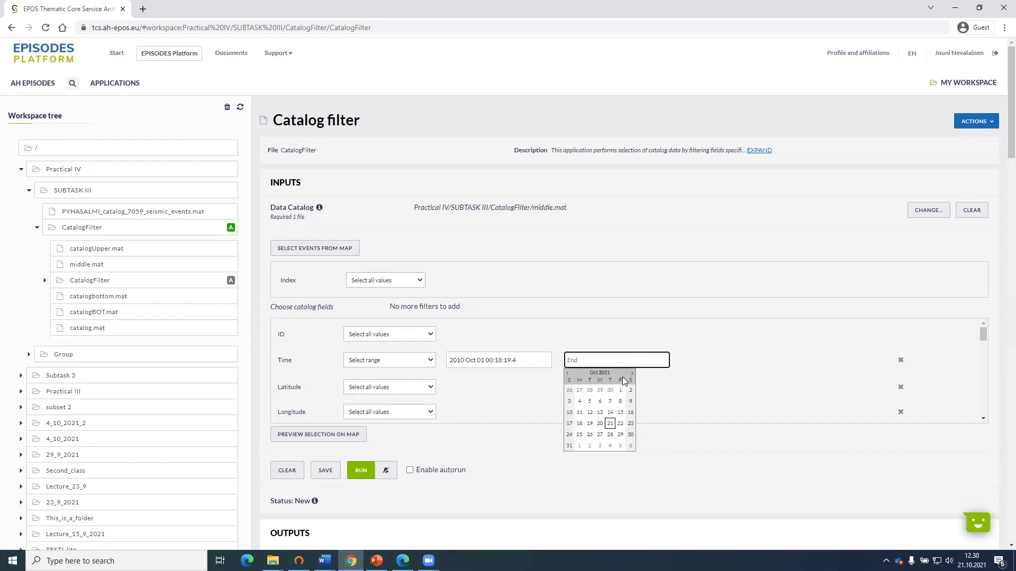
left_click(631, 374)
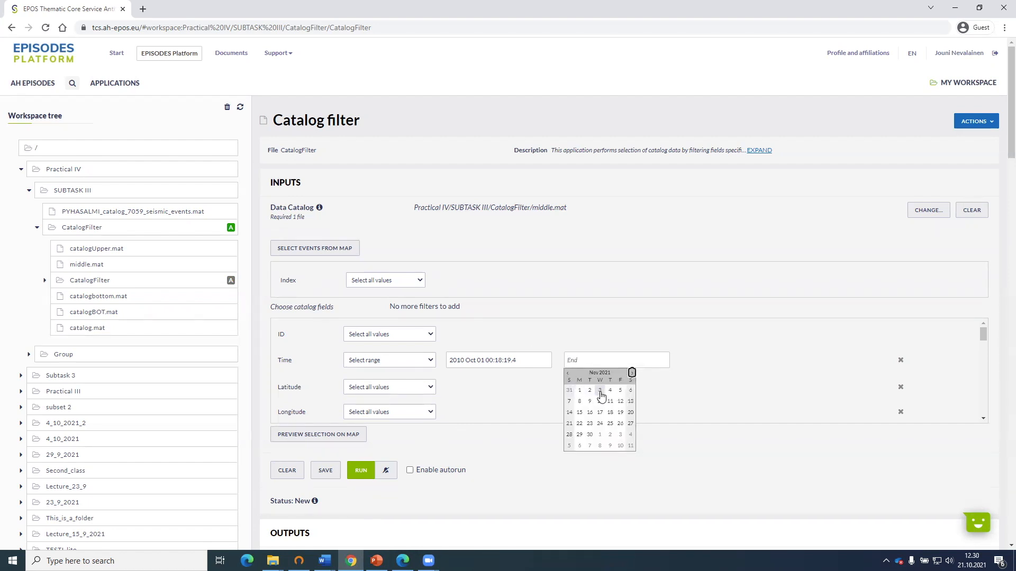
left_click(632, 374)
left_click(579, 359)
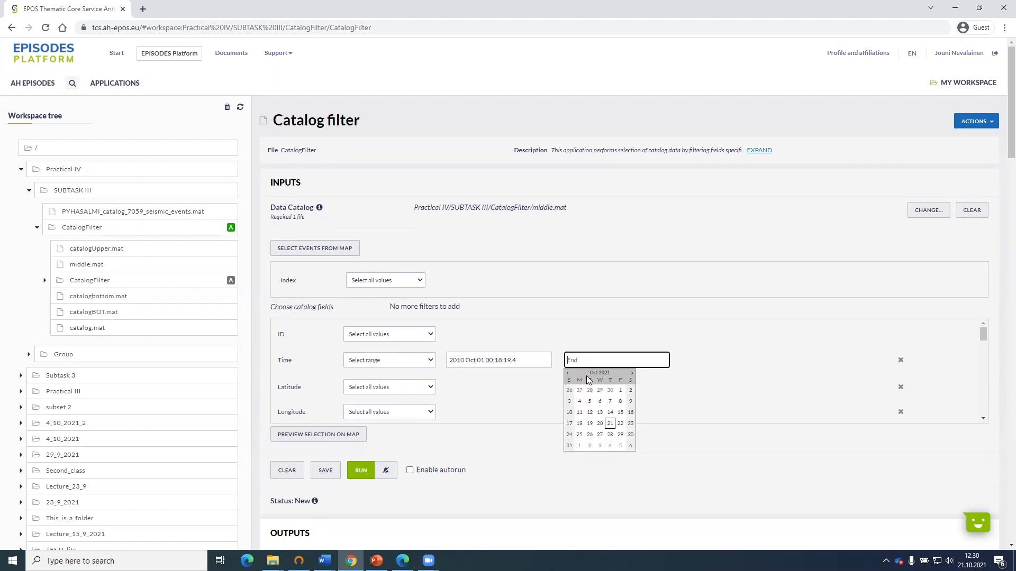
left_click(568, 374)
left_click(568, 374)
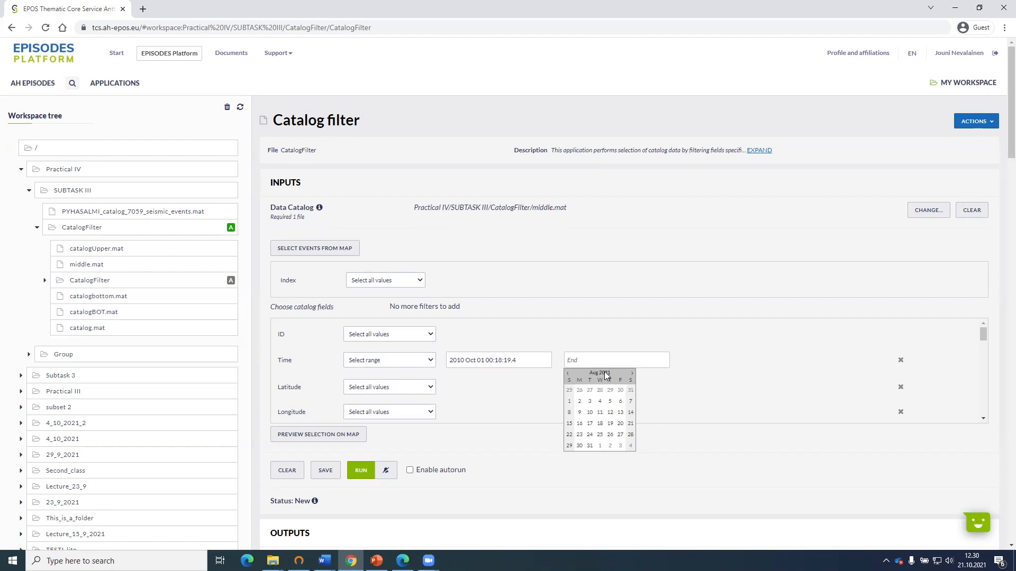
left_click(595, 322)
left_click(523, 361)
Restore the default limits of the Time range filter and set the end of the range to 2011 Jan 01 00:00:00.0.
left_click(401, 365)
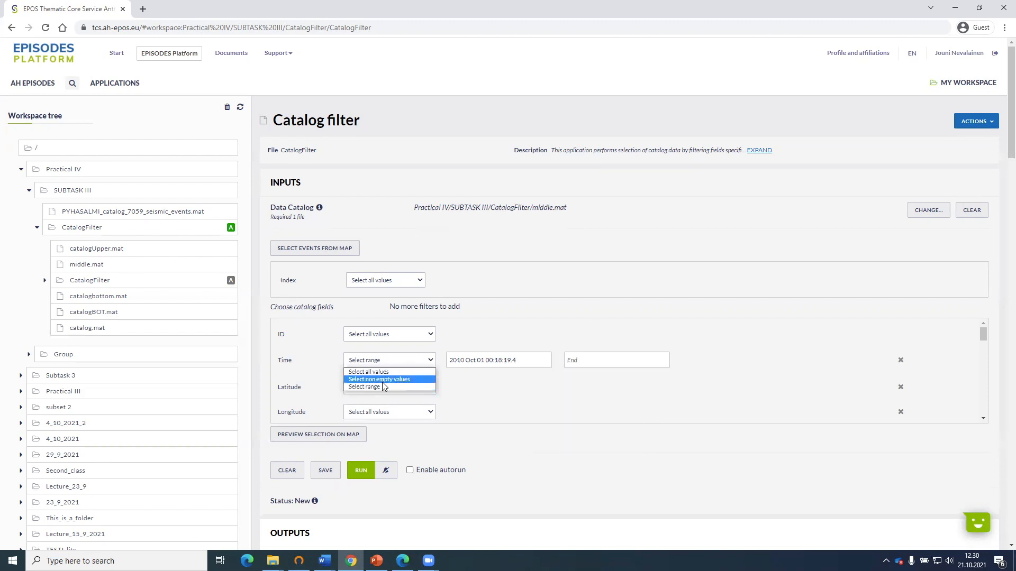
left_click(384, 387)
left_click(394, 365)
left_click(391, 387)
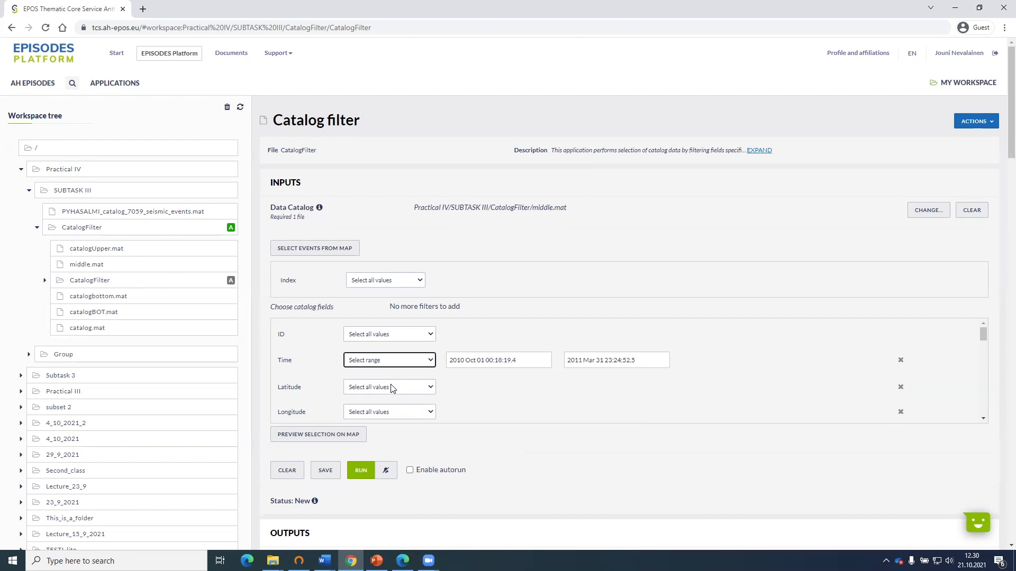
left_click(594, 354)
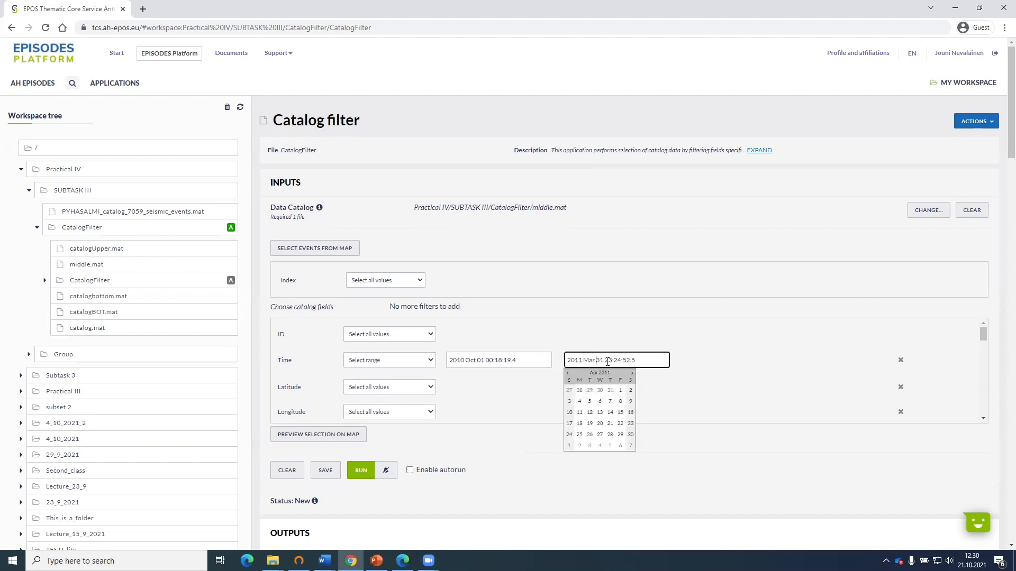
left_click(569, 374)
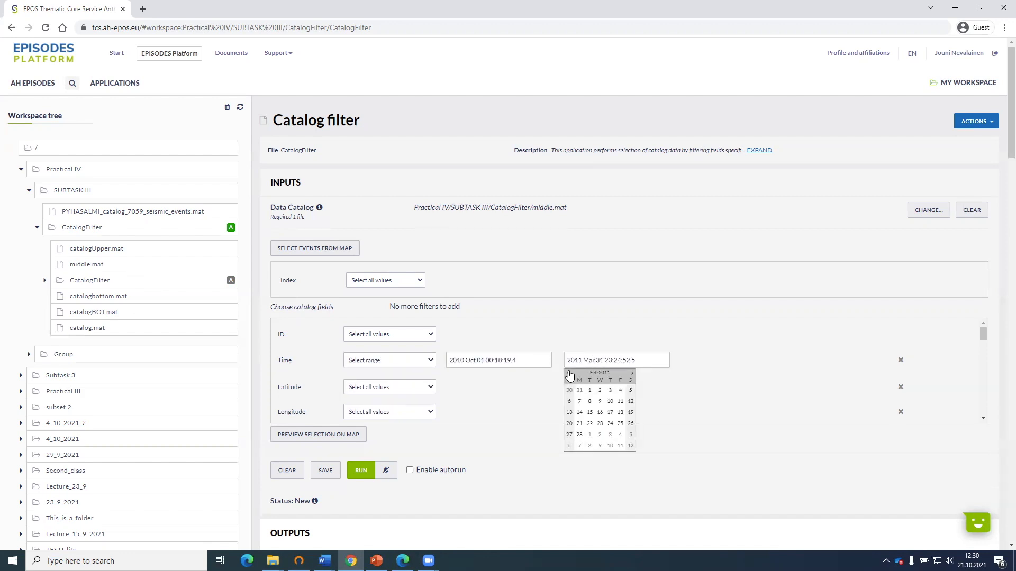
left_click(569, 374)
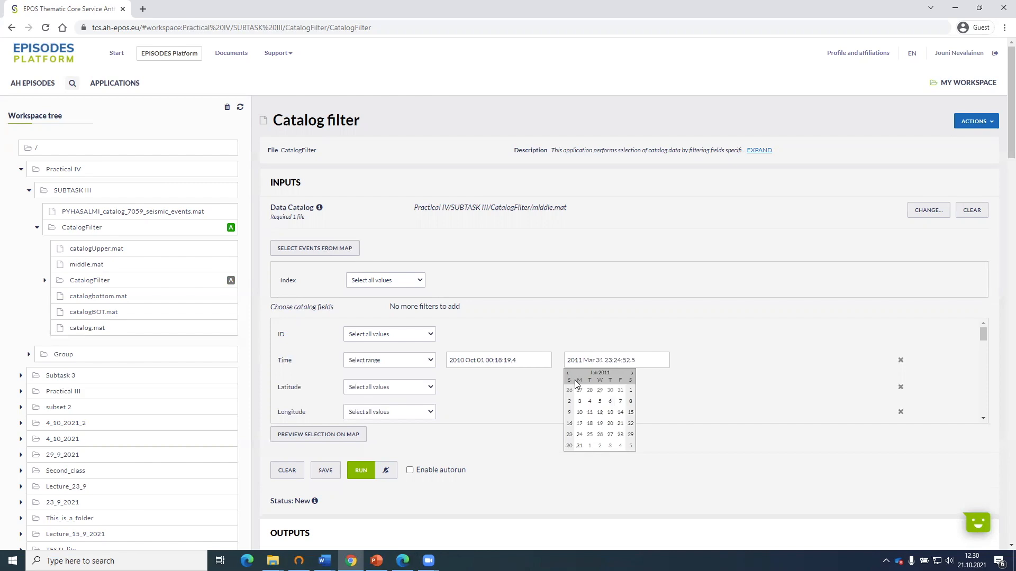
left_click(630, 390)
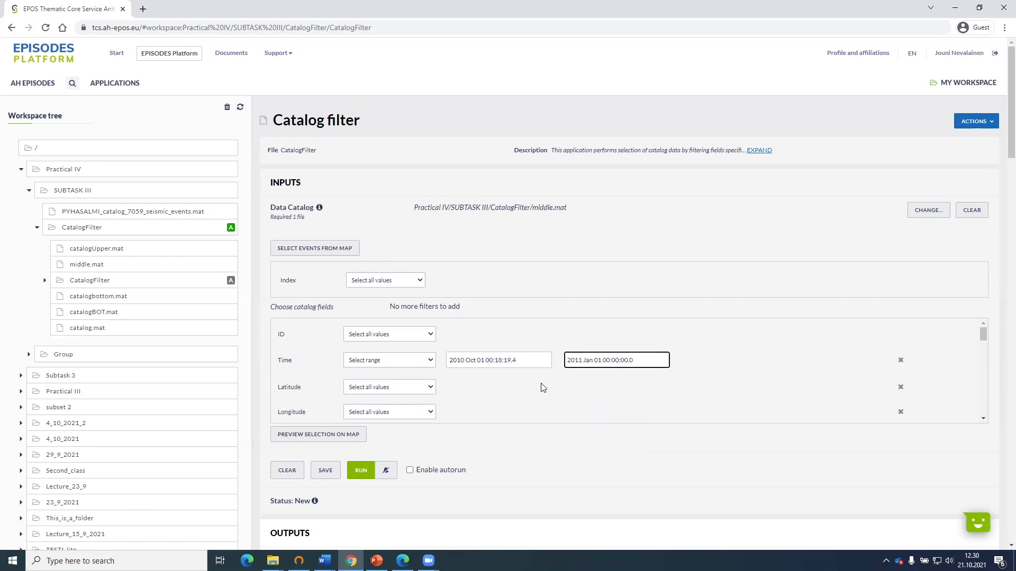
Run the Catalog filter on middle.mat and review the event summary and data table in its outputs.
left_click(368, 471)
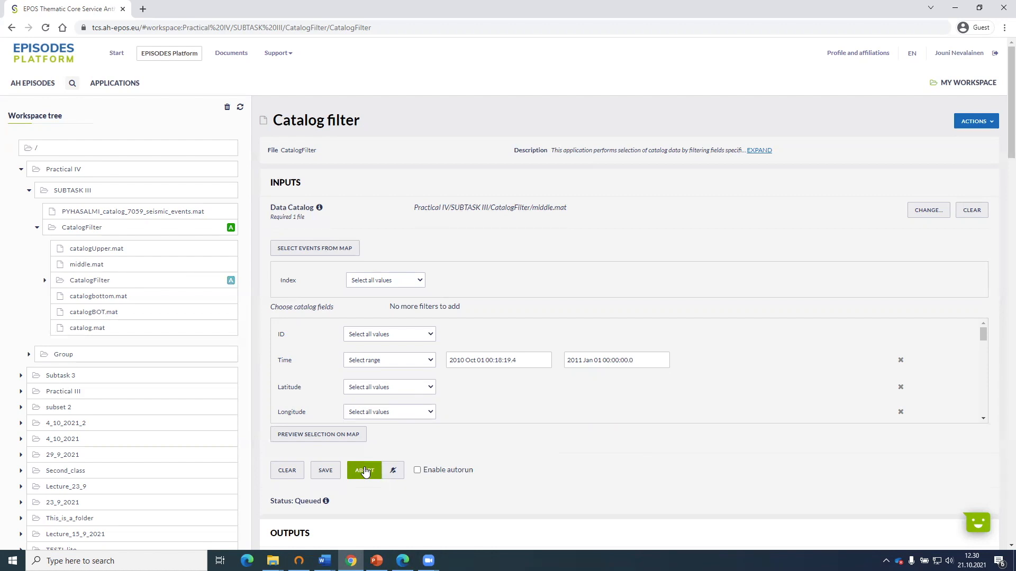
scroll(531, 431, "down", 4)
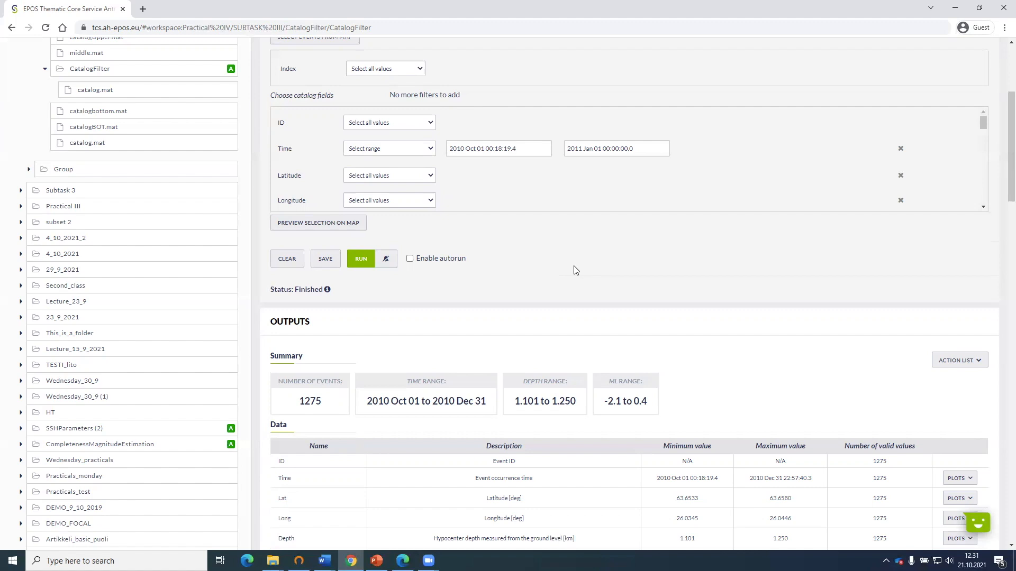
scroll(582, 278, "up", 1)
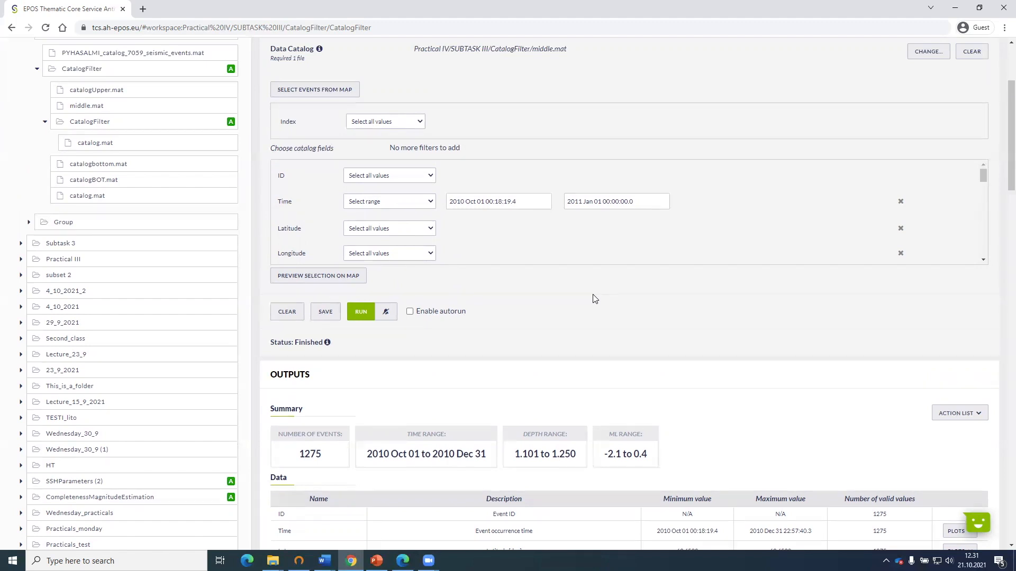
scroll(593, 299, "up", 2)
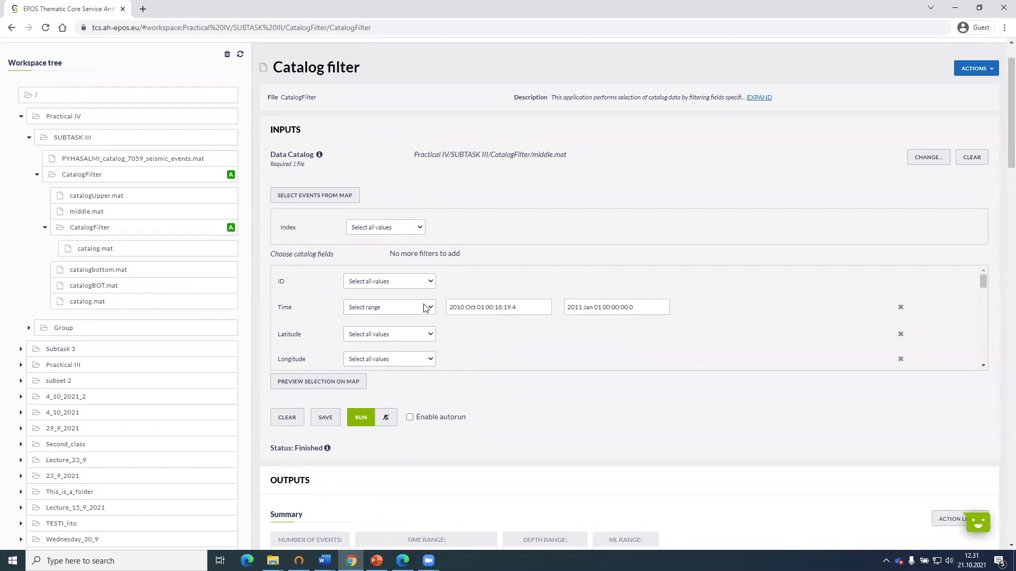
Collapse the CatalogFilter folders in the workspace tree and consult the Subtask III instructions in the PDF in Edge.
left_click(45, 228)
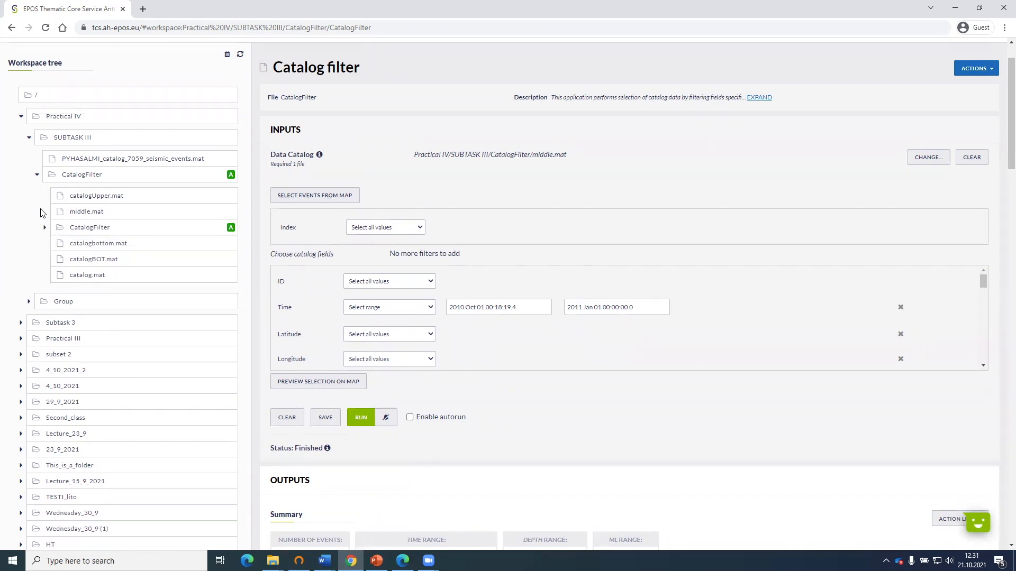
left_click(37, 176)
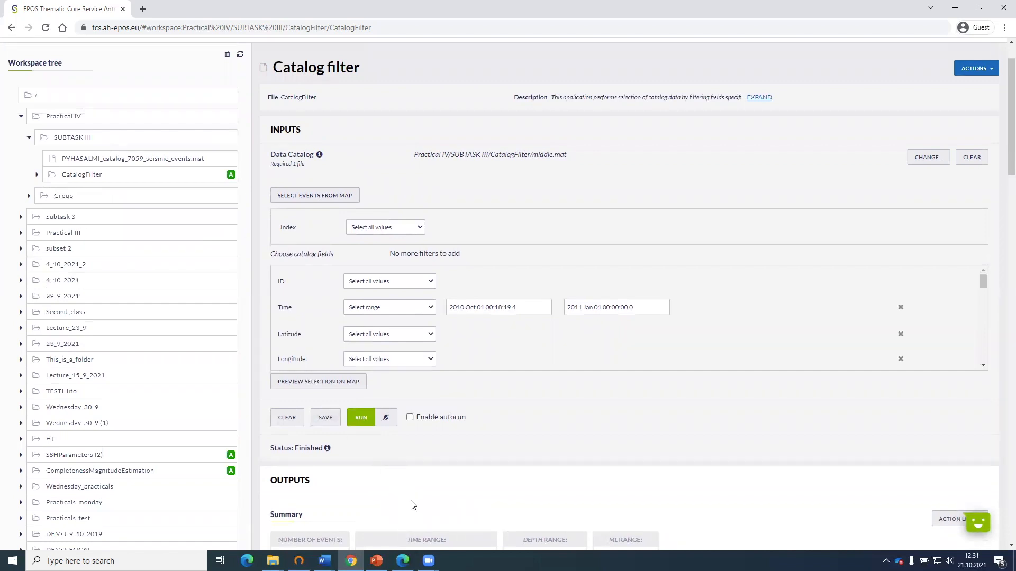
left_click(406, 545)
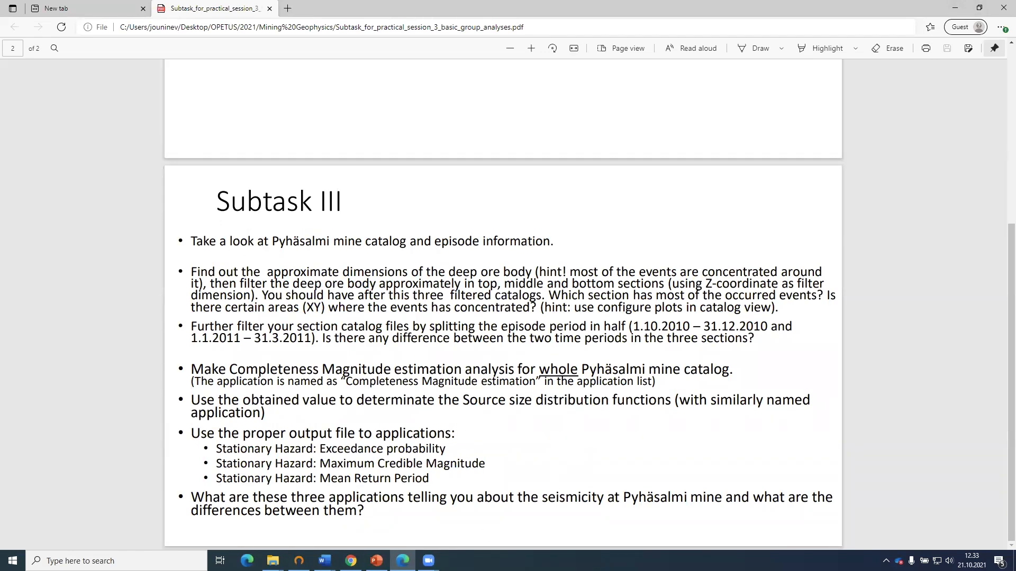
left_click(351, 561)
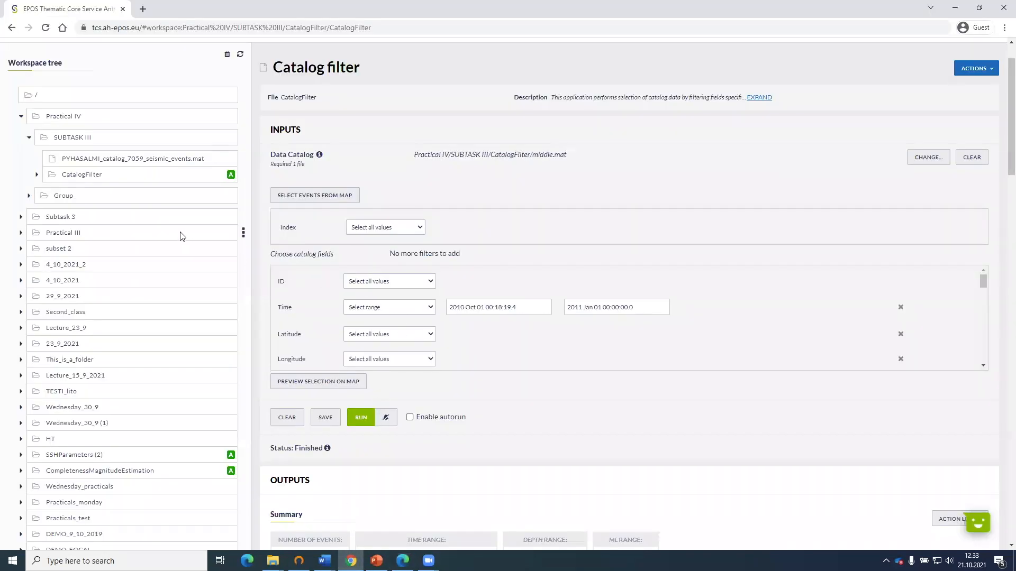
Create a Completeness Magnitude estimation application from PYHASALMI_catalog_7059_seismic_events.mat and run it with 500 synthetic datasets.
scroll(182, 236, "up", 1)
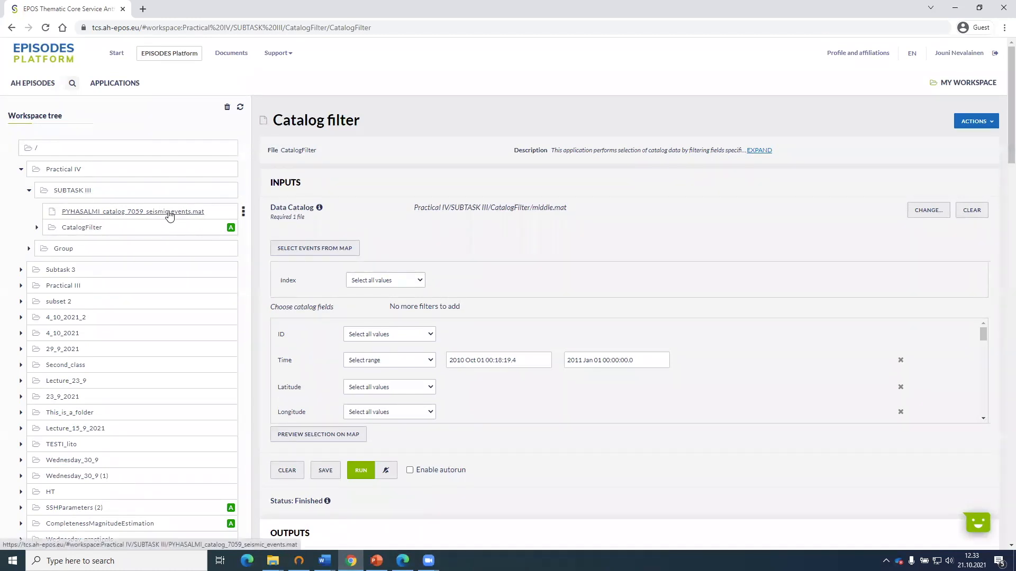
left_click(243, 213)
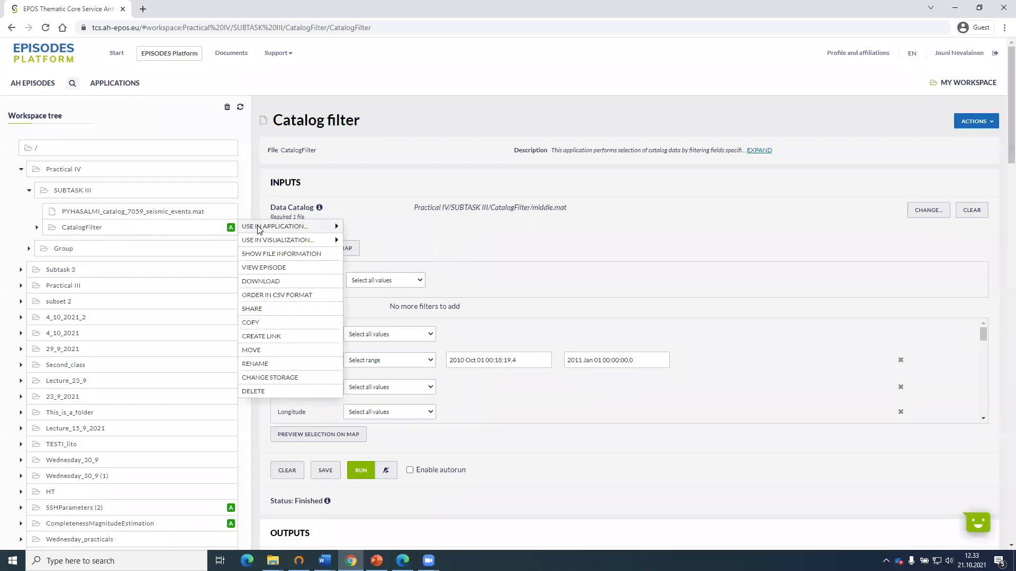
left_click(259, 228)
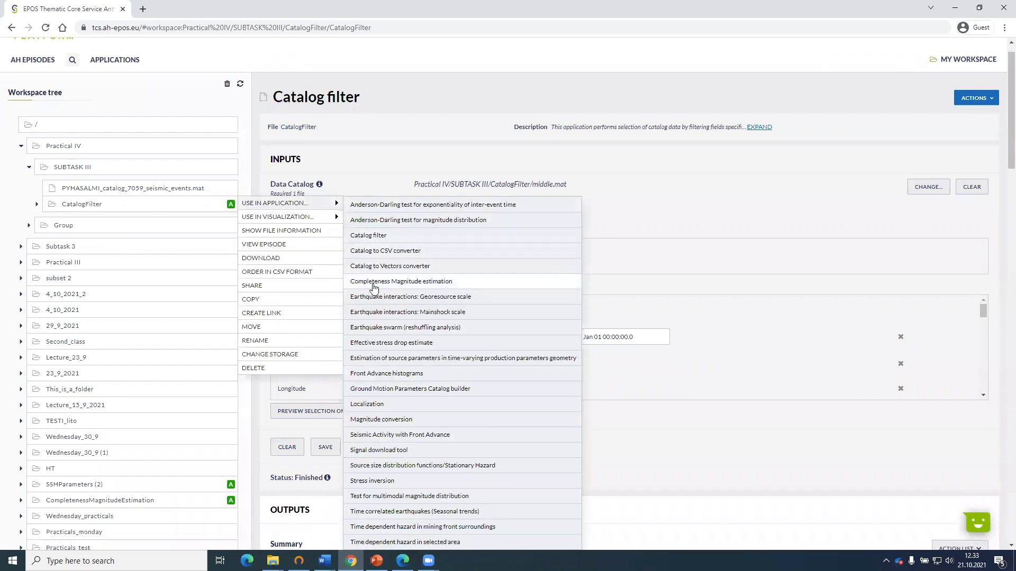
scroll(437, 390, "down", 1)
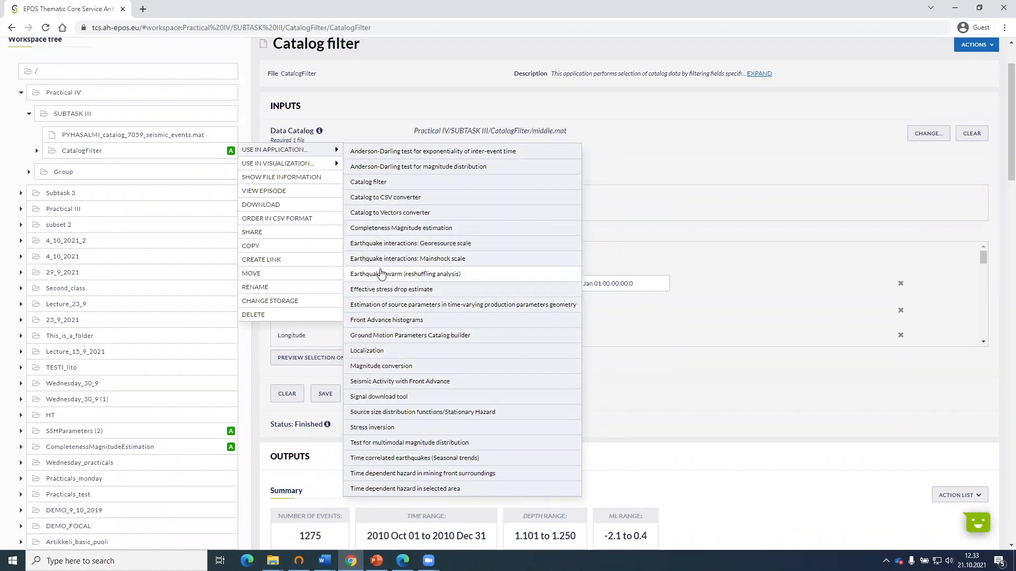
left_click(387, 228)
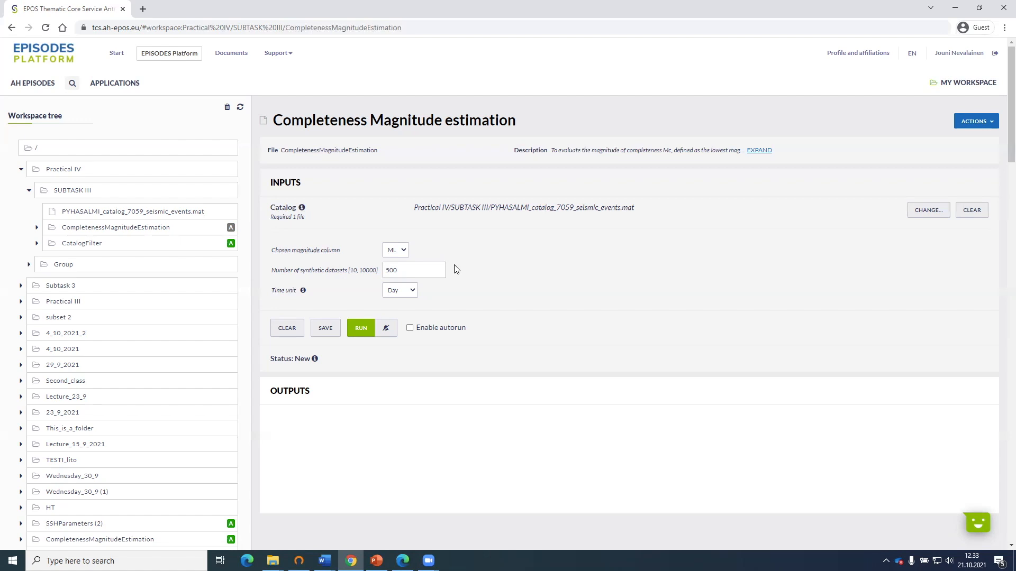
left_click(439, 272)
left_click(361, 329)
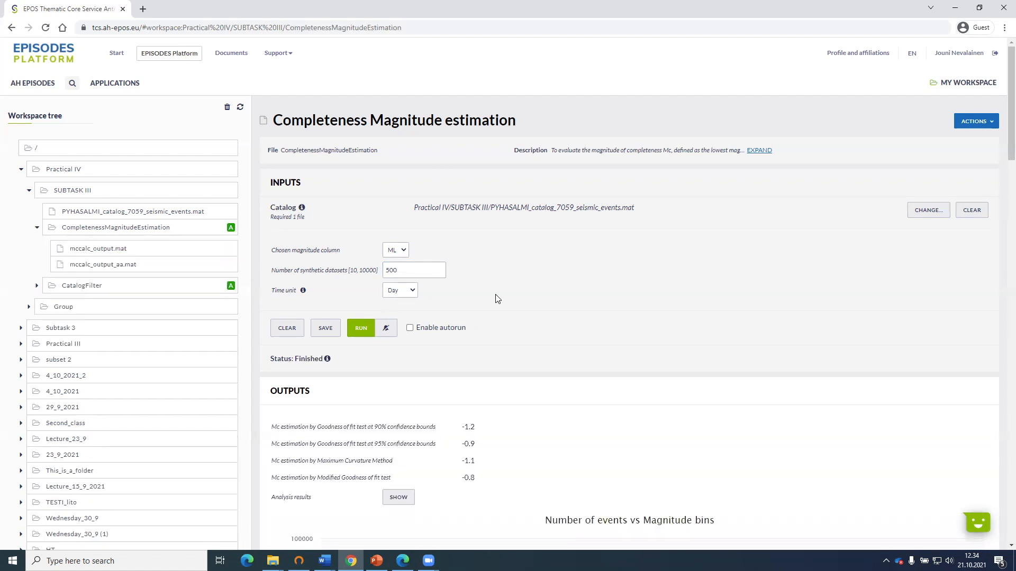
Display the regression line for the cumulative events on the Number of events vs Magnitude bins plot.
scroll(498, 298, "down", 2)
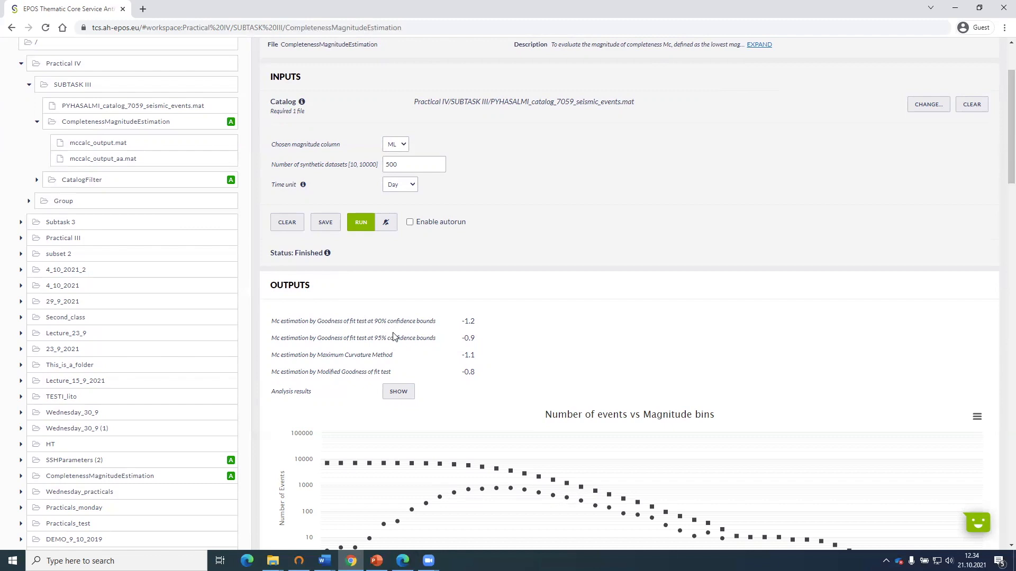
scroll(397, 331, "down", 1)
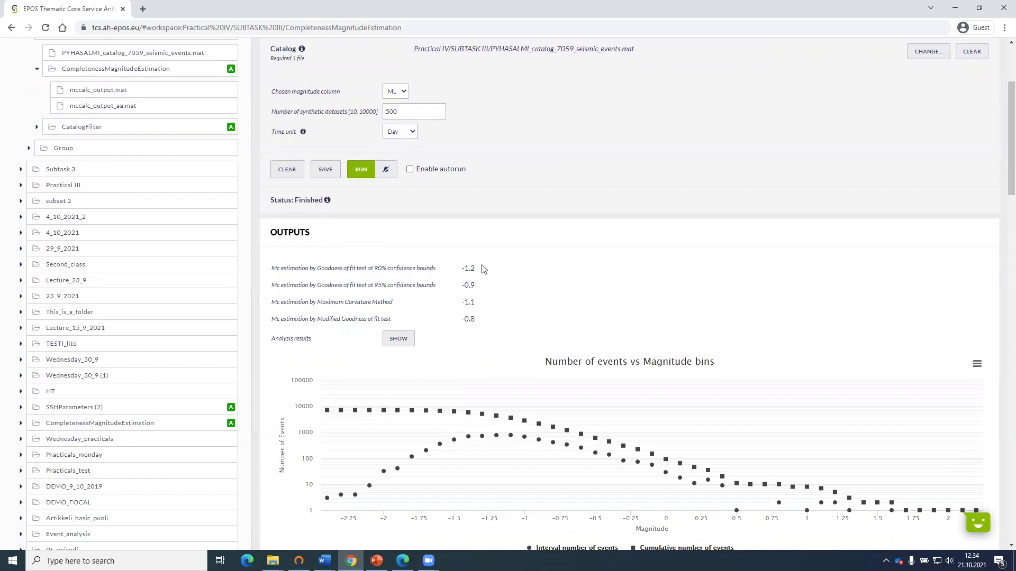
mouse_move(540, 422)
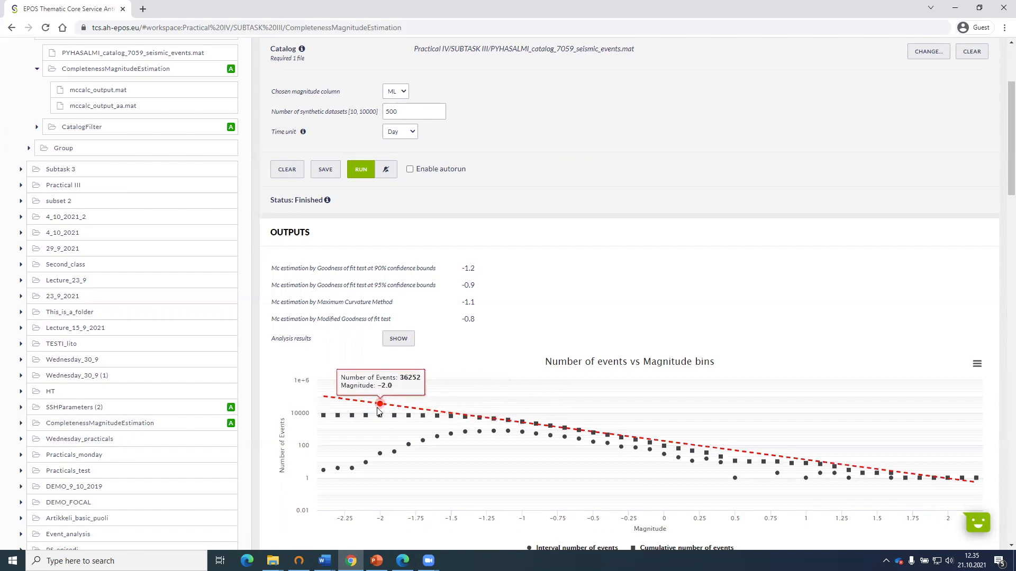
Examine the Mc estimates from the four methods against the Number of events vs Magnitude bins plot.
scroll(393, 352, "down", 1)
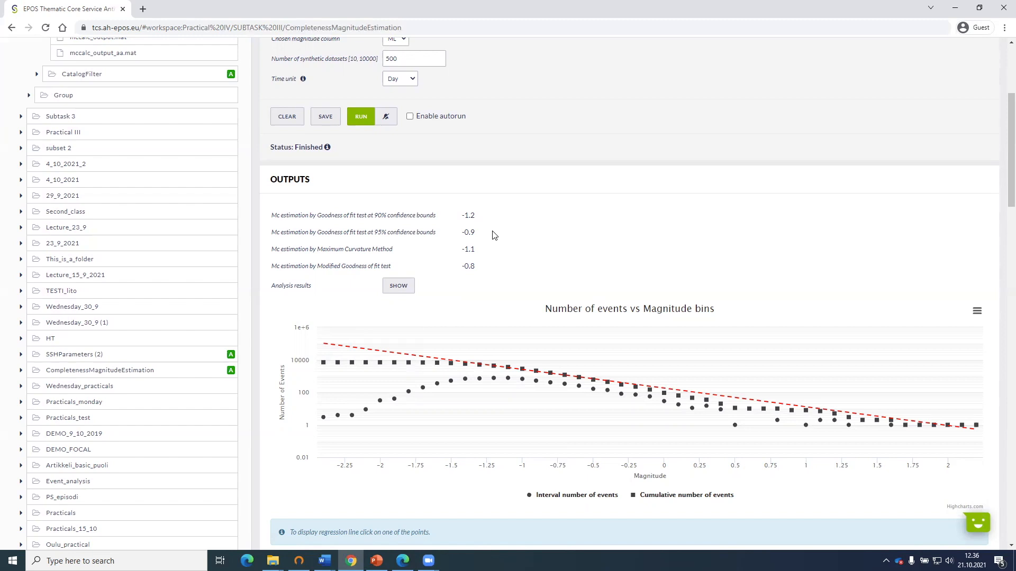
double_click(463, 216)
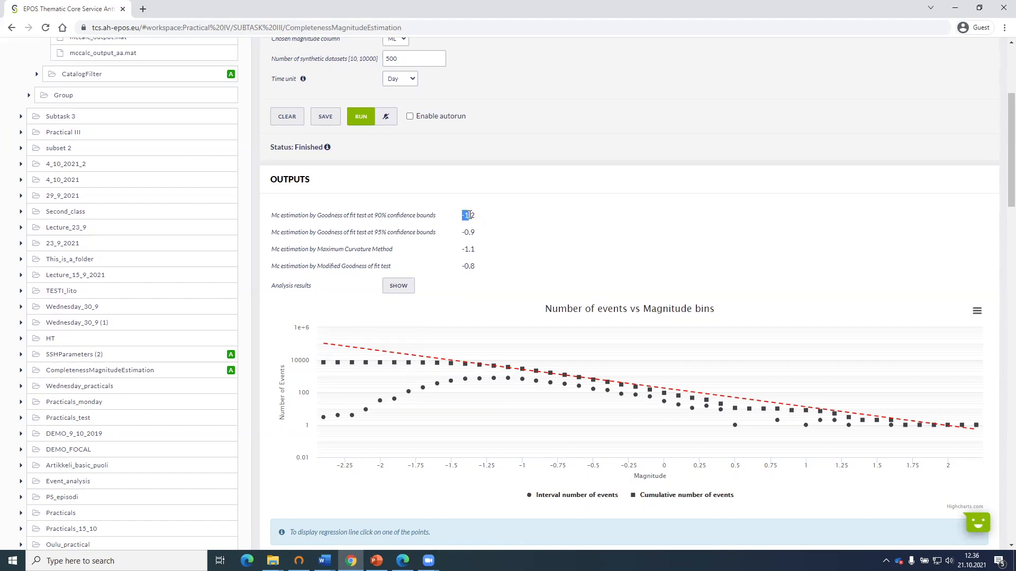
left_click(502, 226)
scroll(502, 226, "up", 1)
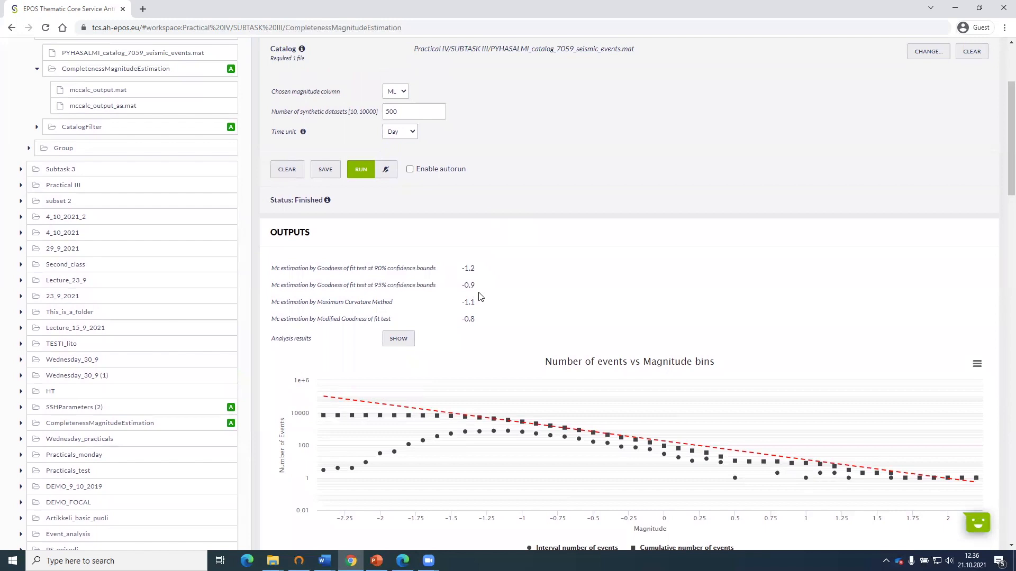
scroll(480, 296, "down", 1)
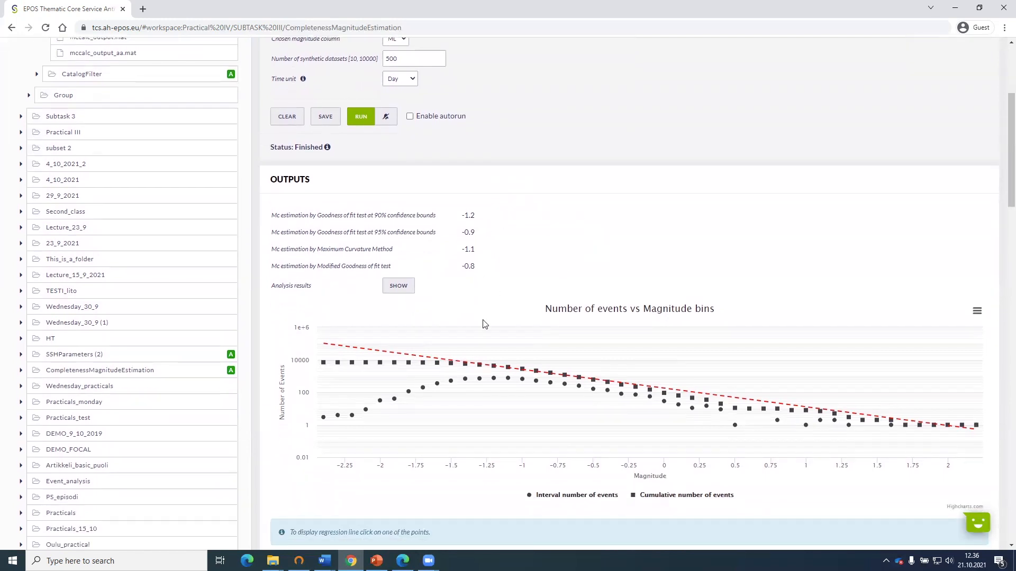
scroll(483, 323, "down", 1)
scroll(523, 324, "down", 2)
scroll(521, 324, "up", 4)
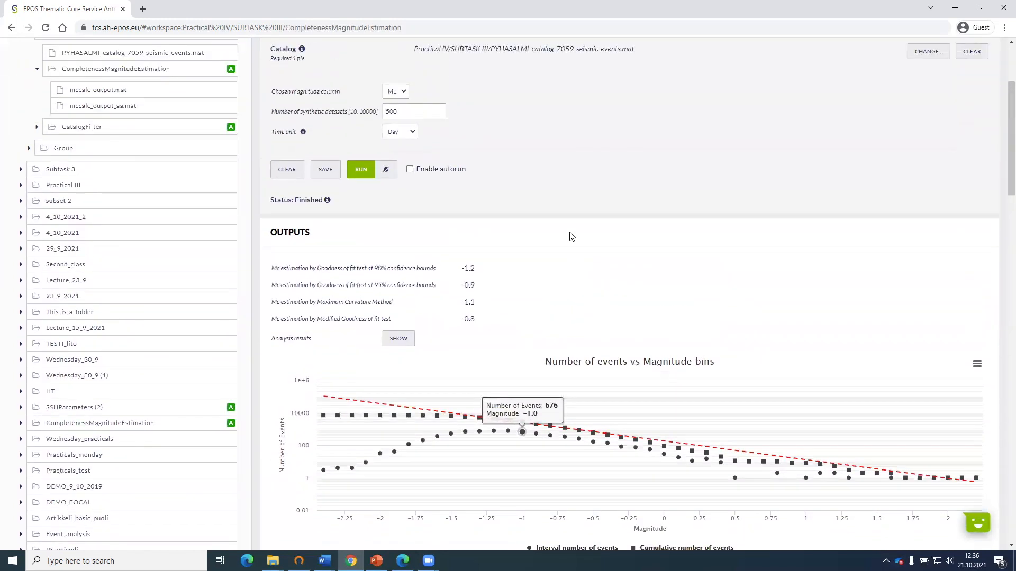
left_click_drag(463, 266, 480, 277)
left_click(485, 319)
left_click_drag(486, 323, 272, 271)
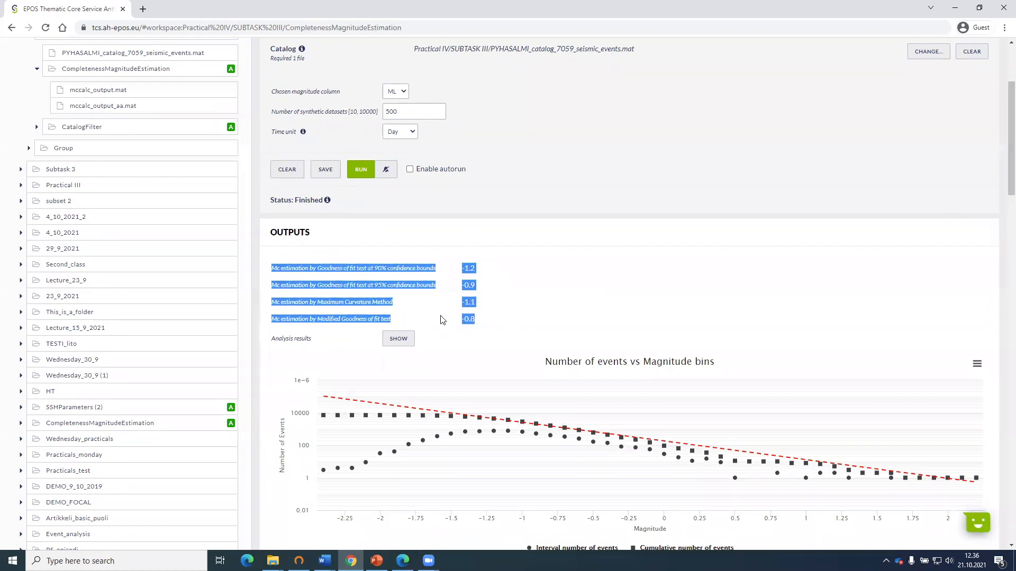
left_click(511, 280)
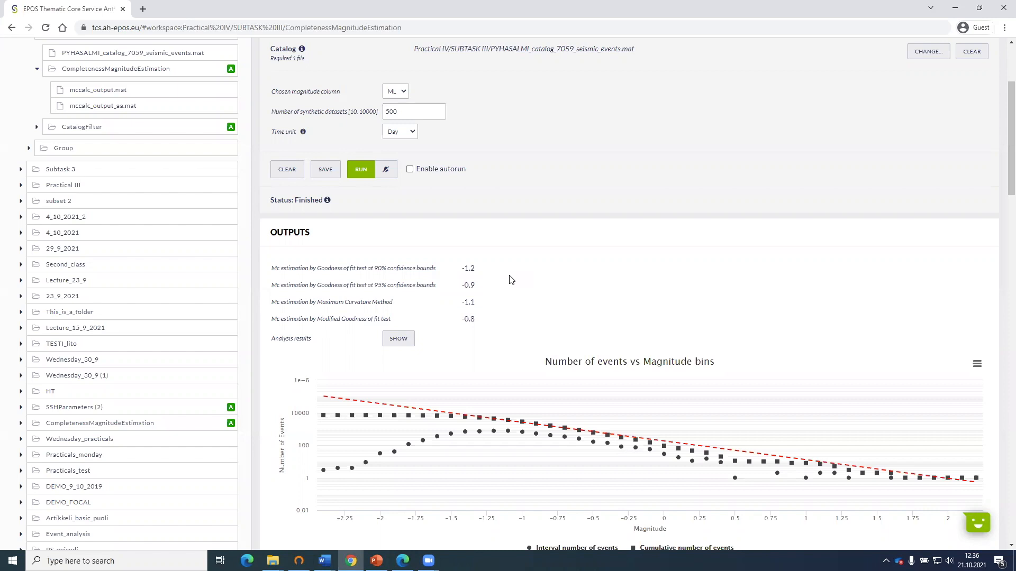
scroll(511, 279, "down", 1)
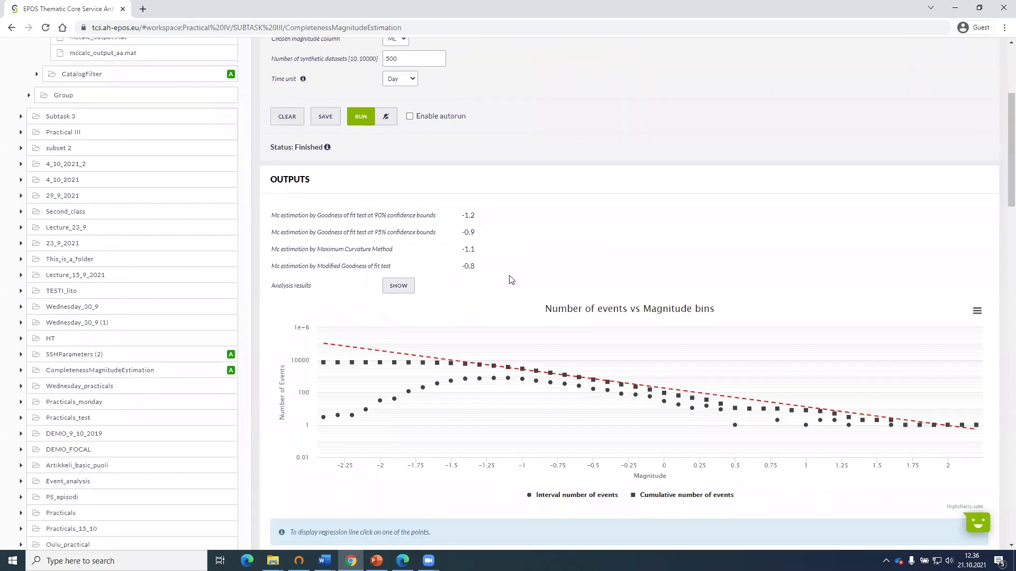
Create a Source size distribution functions/Stationary Hazard application from PYHASALMI_catalog_7059_seismic_events.mat in the SUBTASK III folder.
scroll(512, 278, "up", 3)
scroll(511, 278, "up", 1)
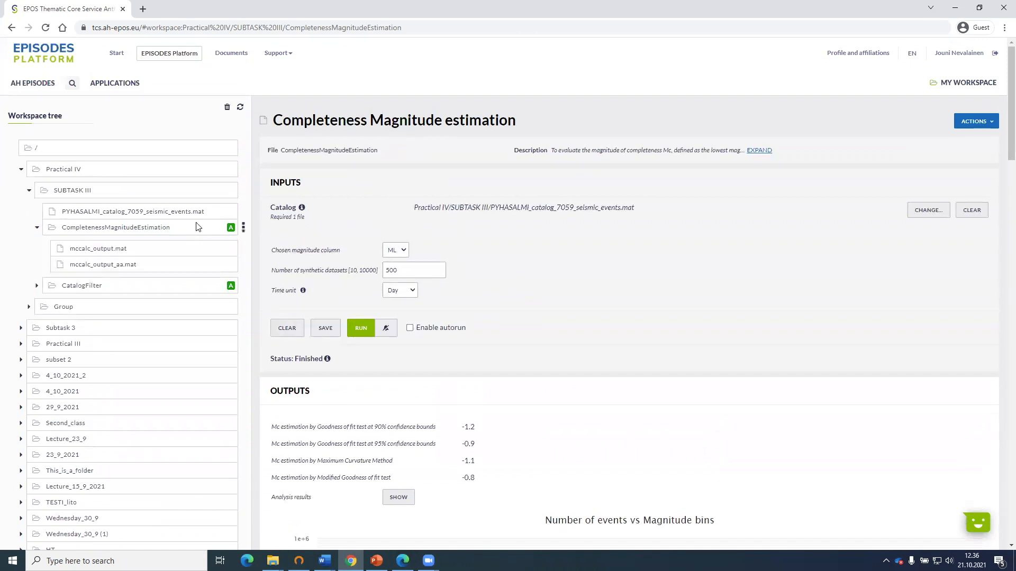
mouse_move(243, 214)
left_click(243, 215)
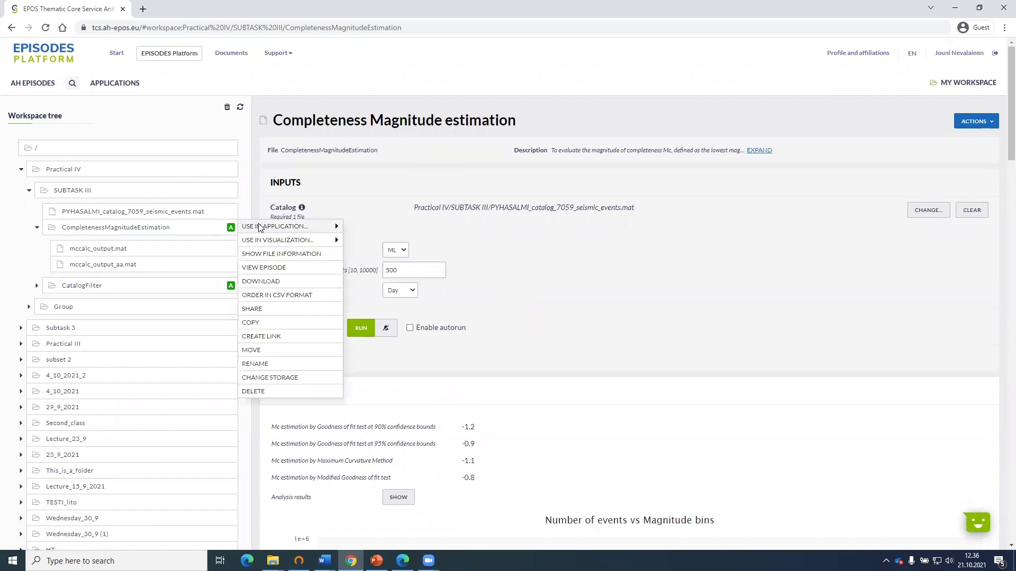
mouse_move(335, 227)
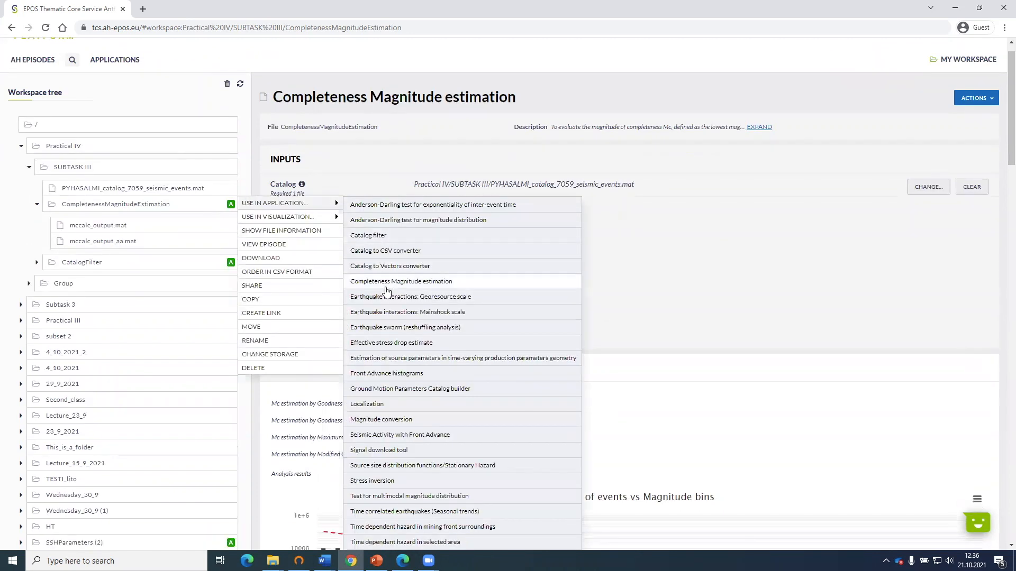
scroll(386, 299, "down", 3)
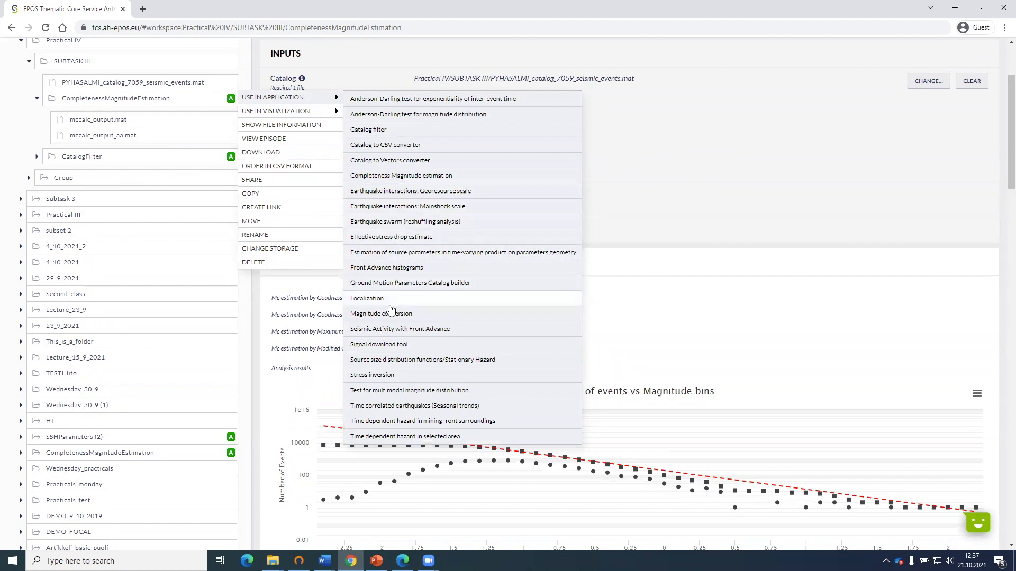
left_click(443, 361)
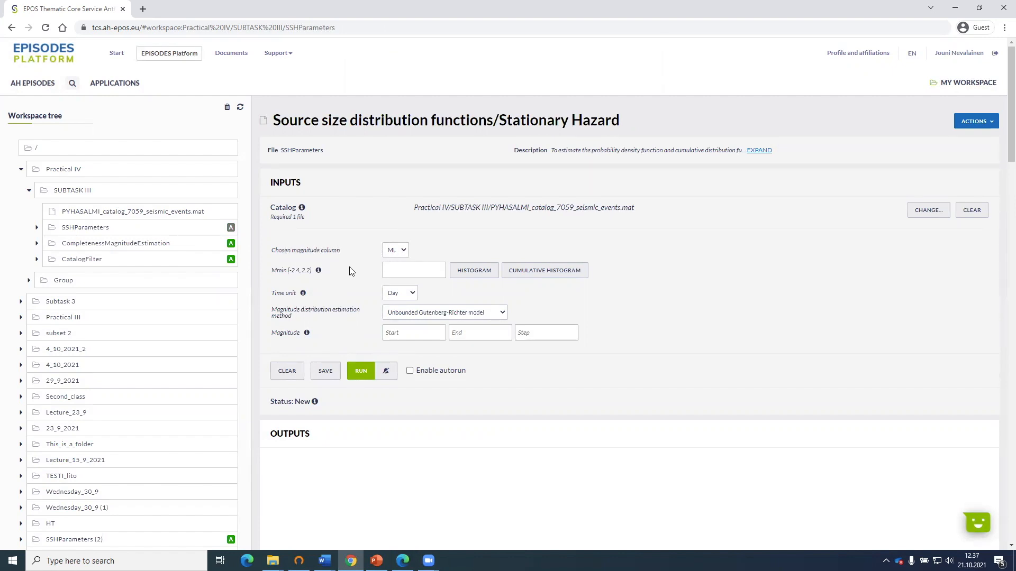
Set Mmin to -1.2, the time unit to Day and the magnitude distribution estimation method to Unbounded Gutenberg-Richter model.
mouse_move(350, 271)
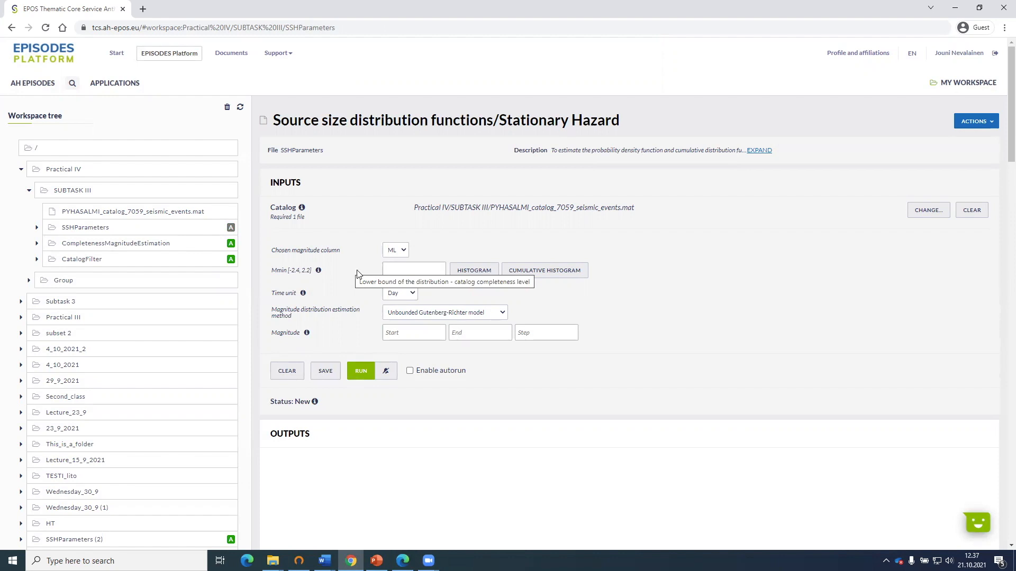
left_click(409, 275)
type("-1.2")
left_click(638, 305)
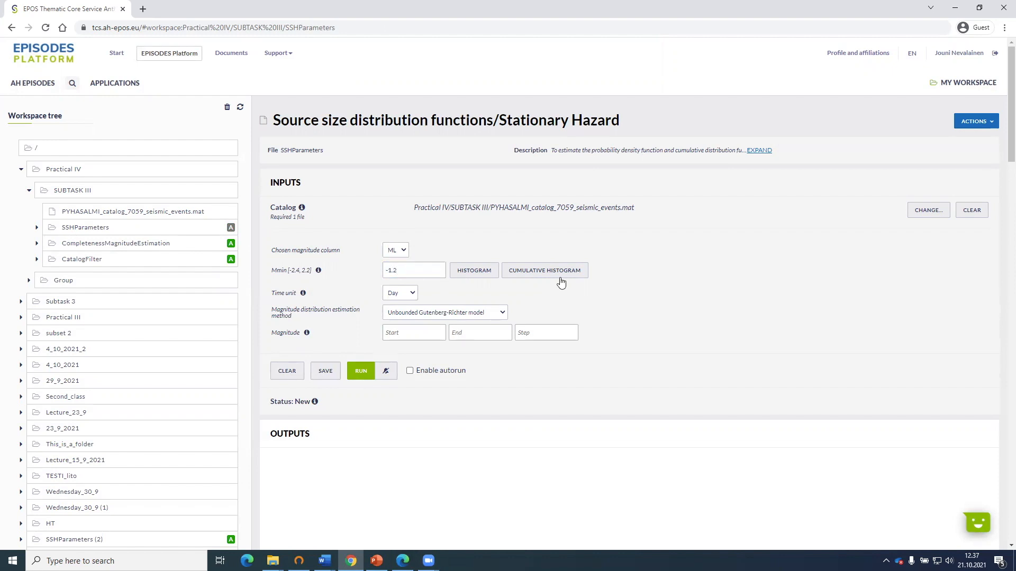
left_click(398, 294)
left_click(394, 306)
mouse_move(304, 295)
left_click(458, 314)
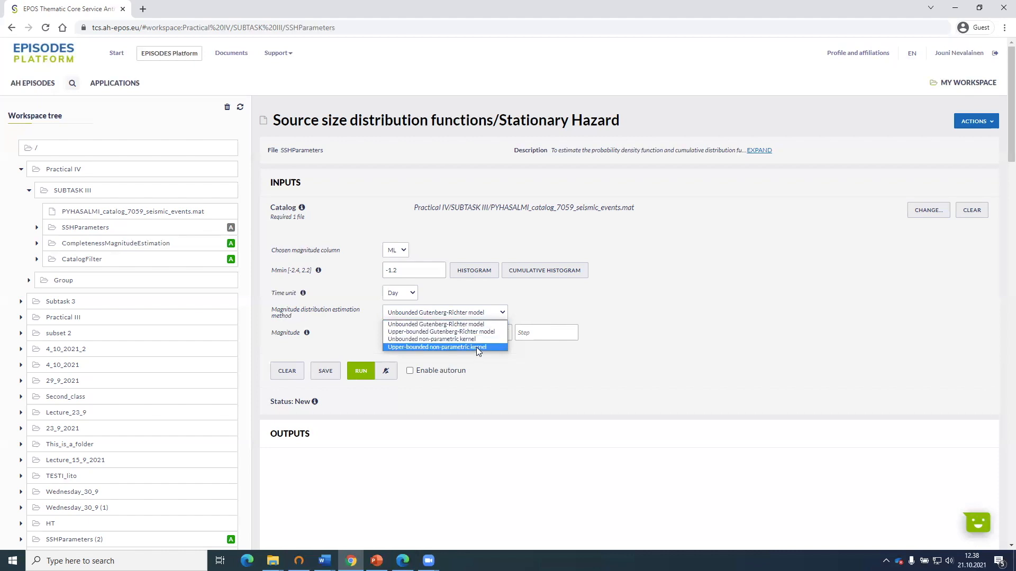
left_click(422, 325)
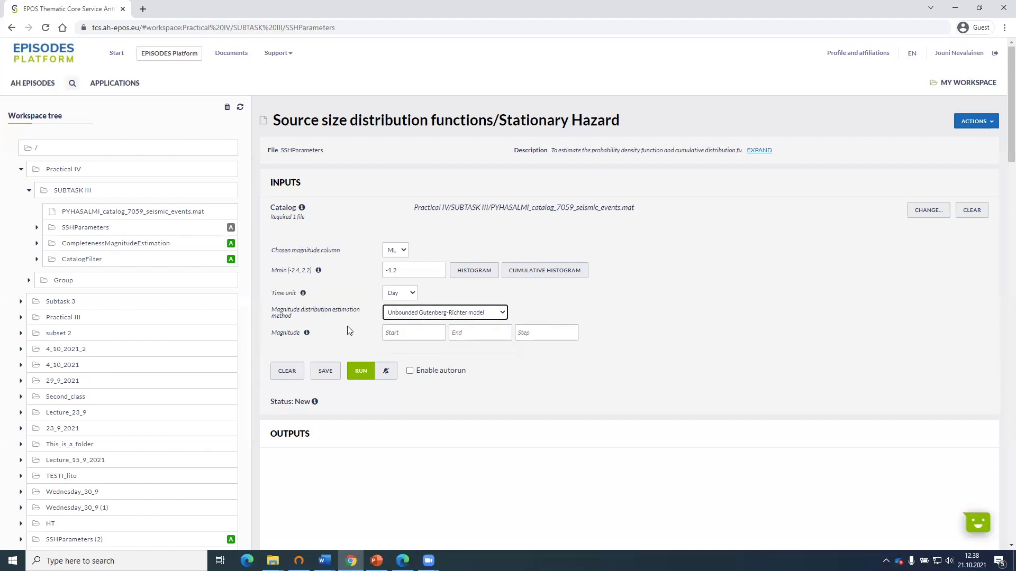
Set the magnitude range from -1.2 to 2.2 with a step of 0.1 and run the source size distribution analysis.
scroll(338, 323, "down", 1)
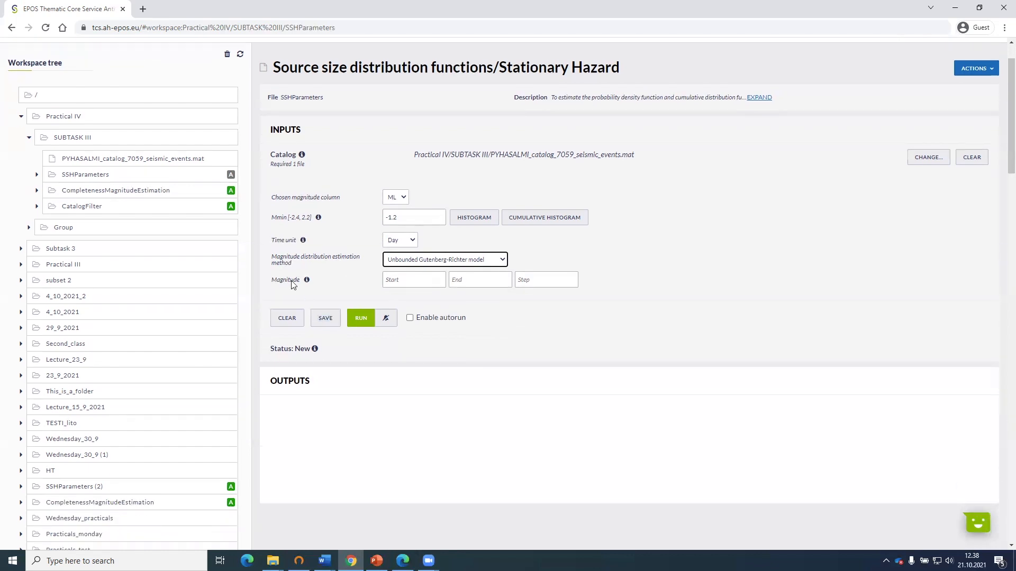
left_click(399, 281)
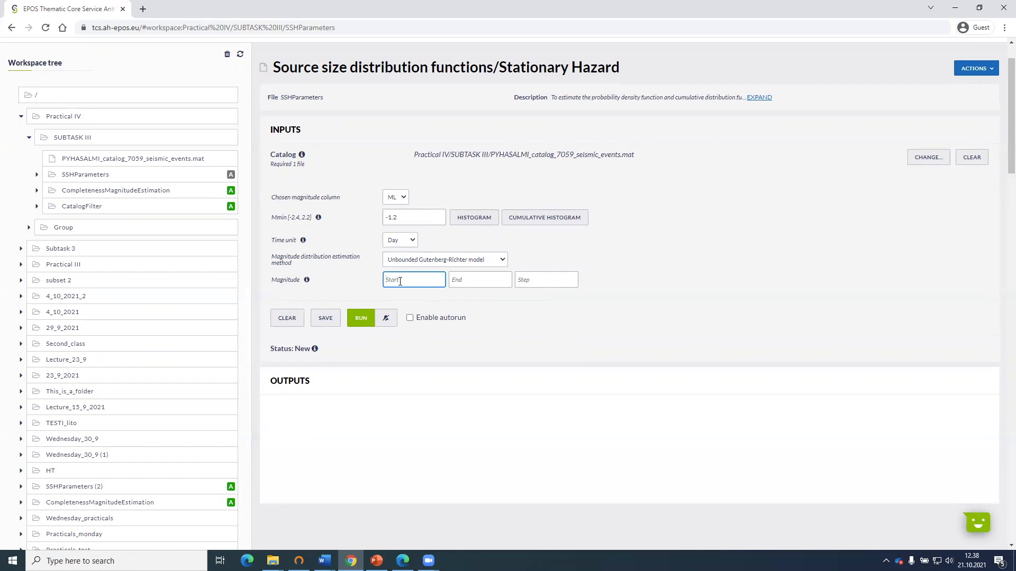
type("-1.2")
left_click(460, 281)
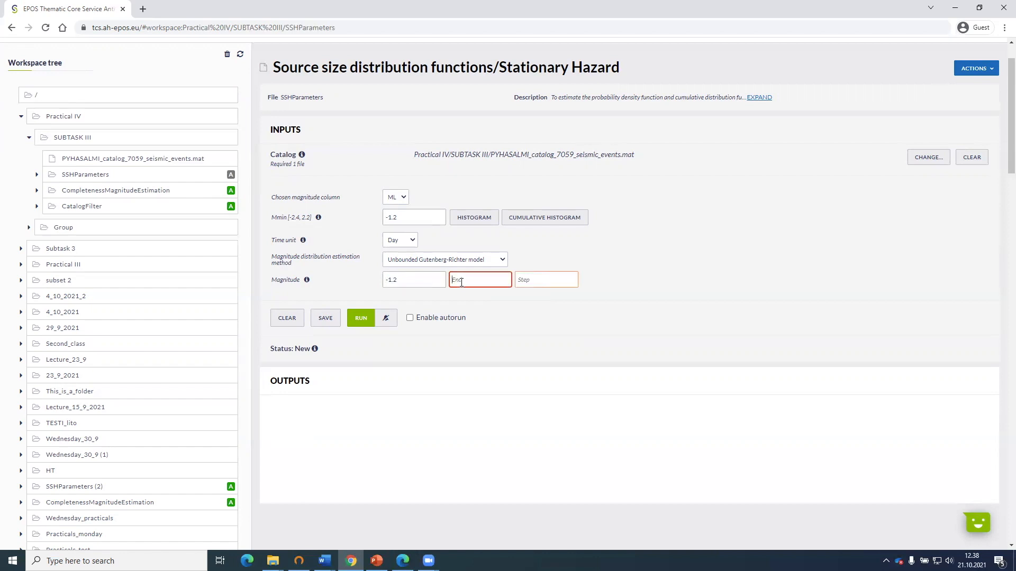
type("2")
type(",2")
left_click(564, 281)
type("0")
type(",1")
left_click(612, 262)
left_click(362, 317)
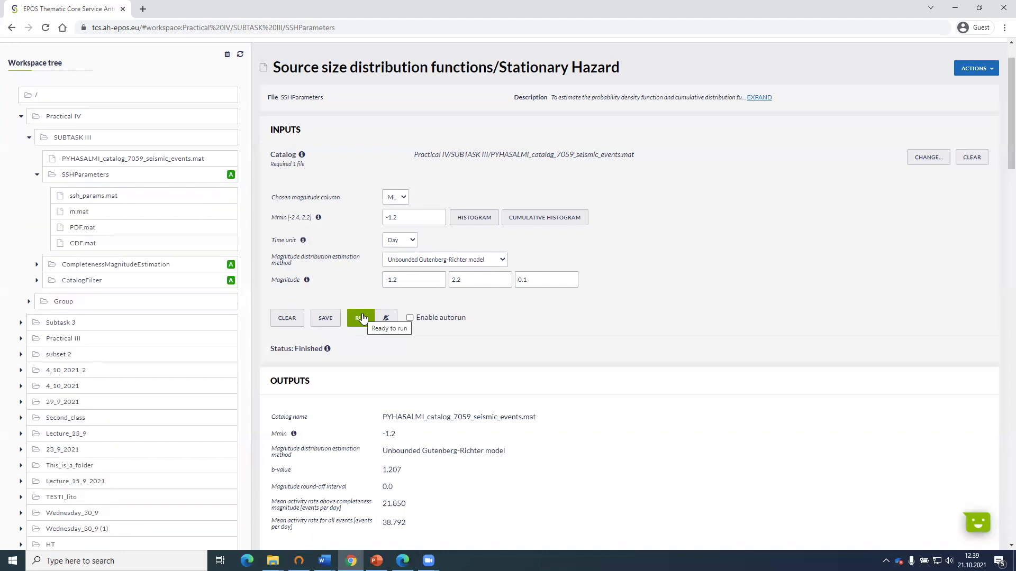
Review the b-value, magnitude round-off interval and mean activity rates in the source size distribution outputs.
scroll(486, 325, "down", 3)
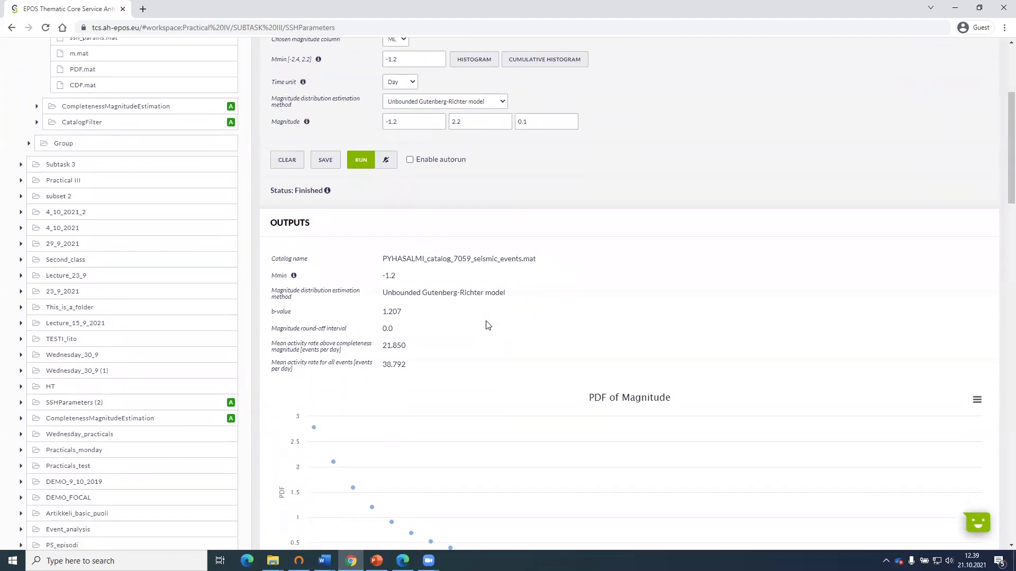
scroll(488, 324, "up", 1)
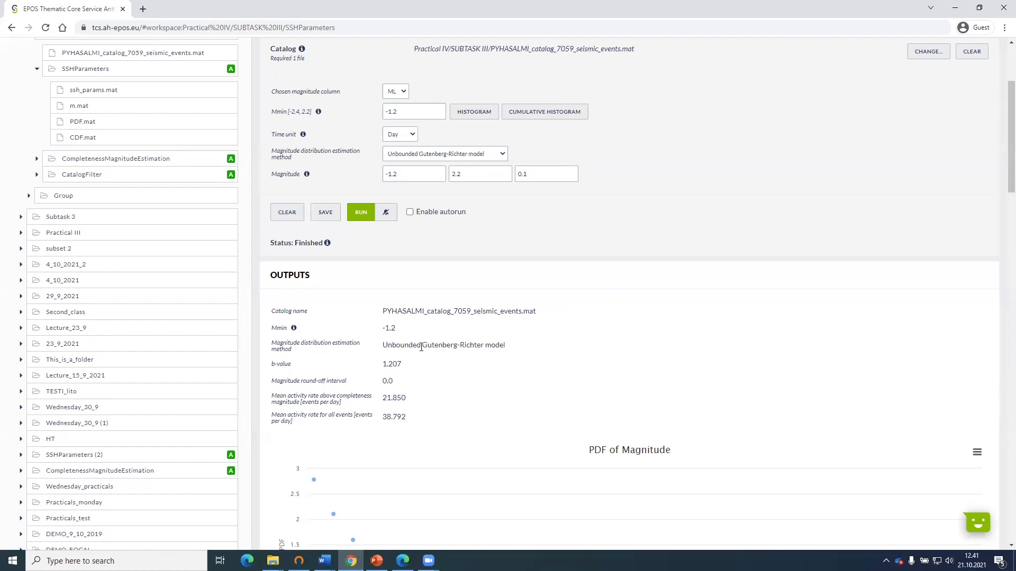
scroll(421, 349, "down", 1)
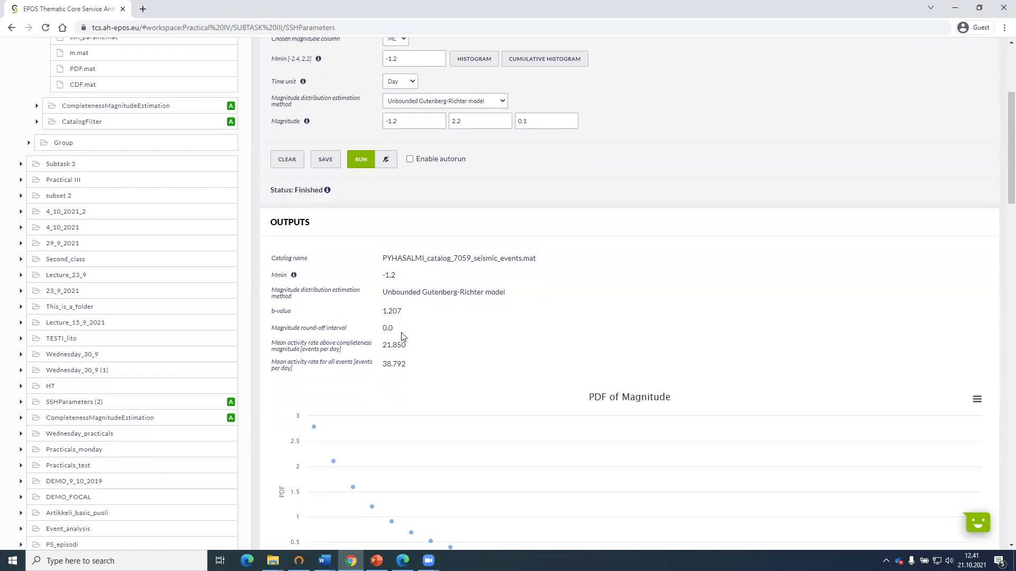
left_click_drag(402, 332, 275, 330)
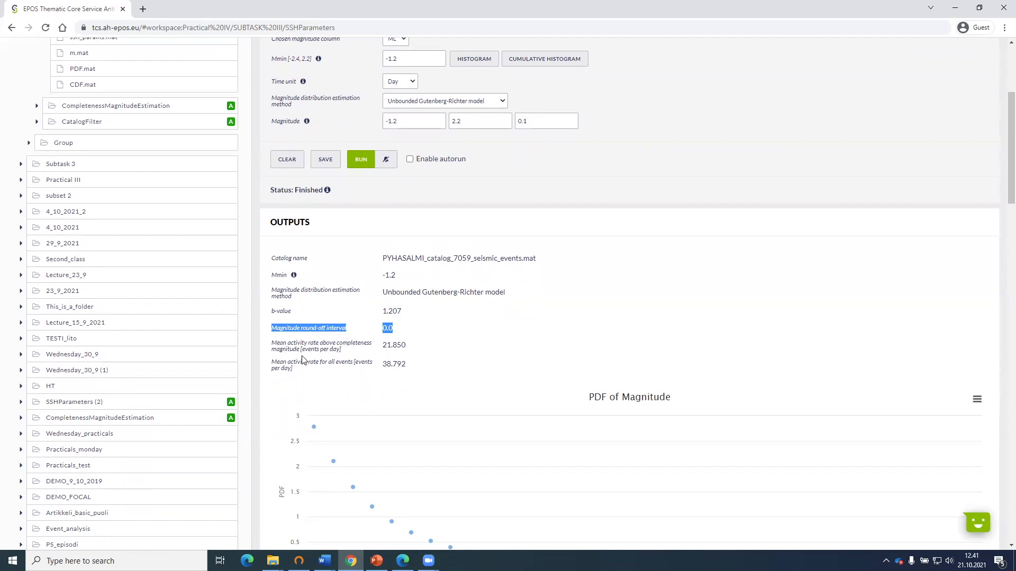
left_click(416, 351)
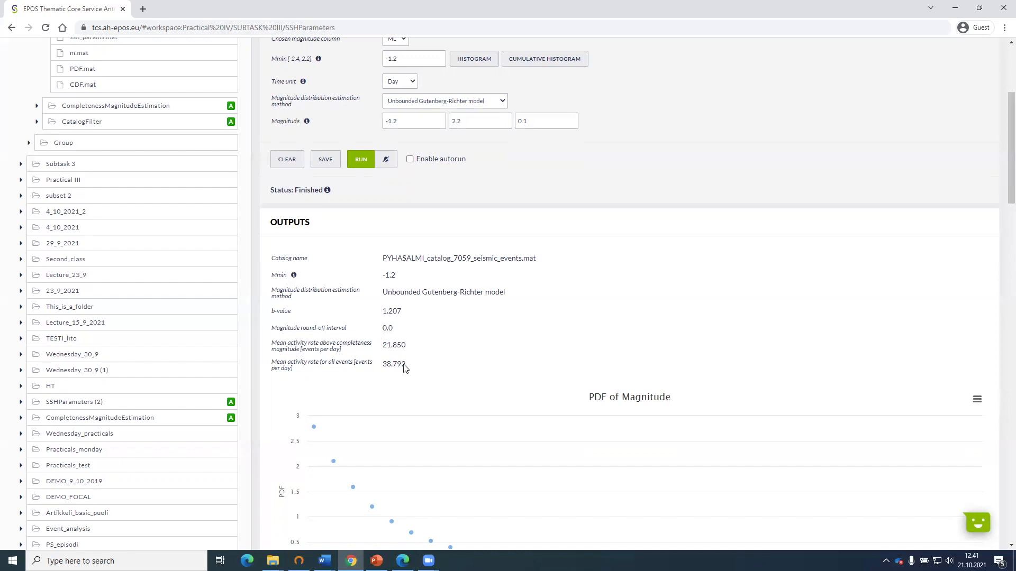
Examine the PDF of Magnitude and CDF of Magnitude plots and compare them with the listed output parameters.
scroll(431, 335, "down", 2)
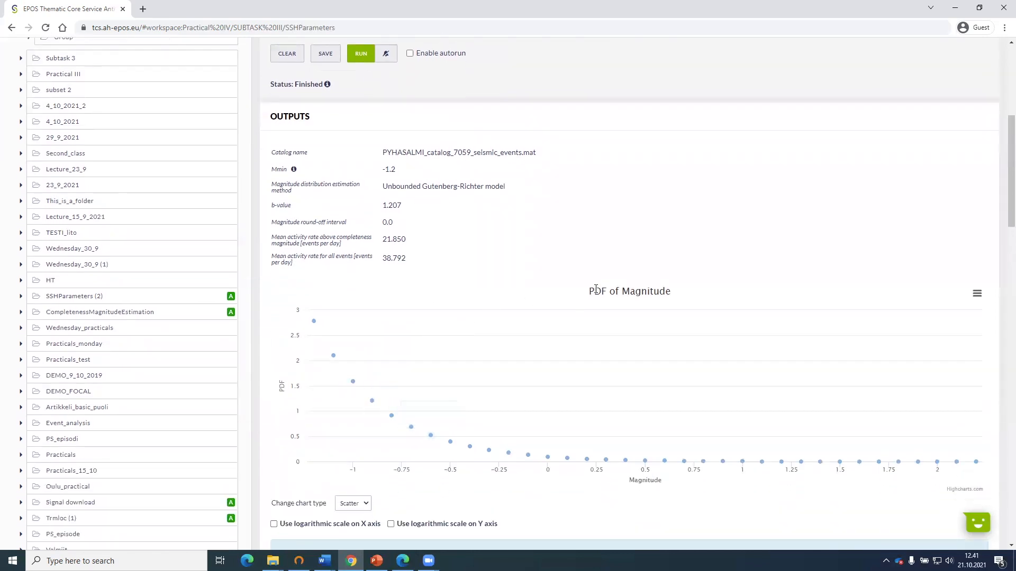
scroll(607, 288, "down", 5)
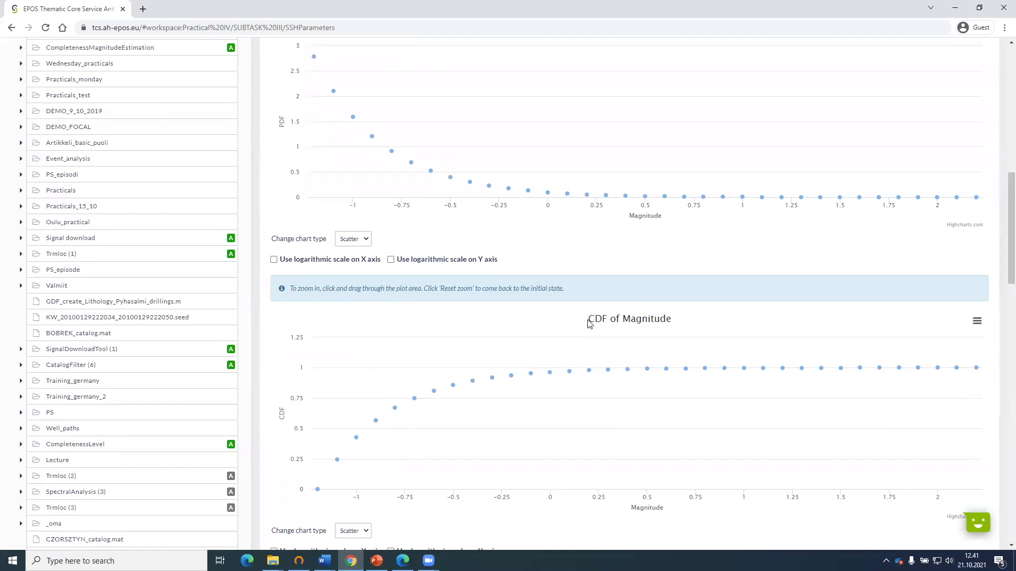
scroll(591, 324, "up", 2)
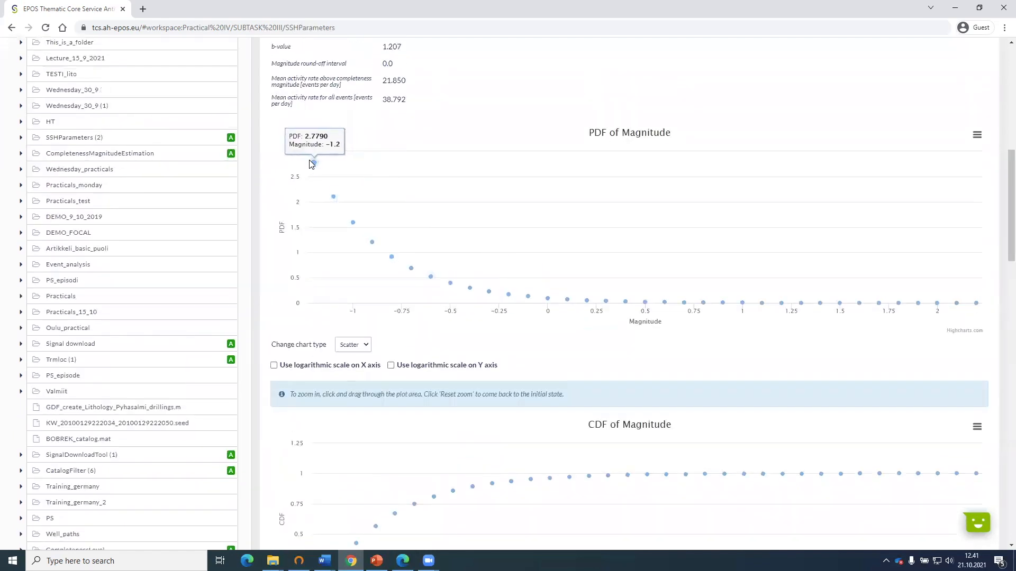
mouse_move(354, 223)
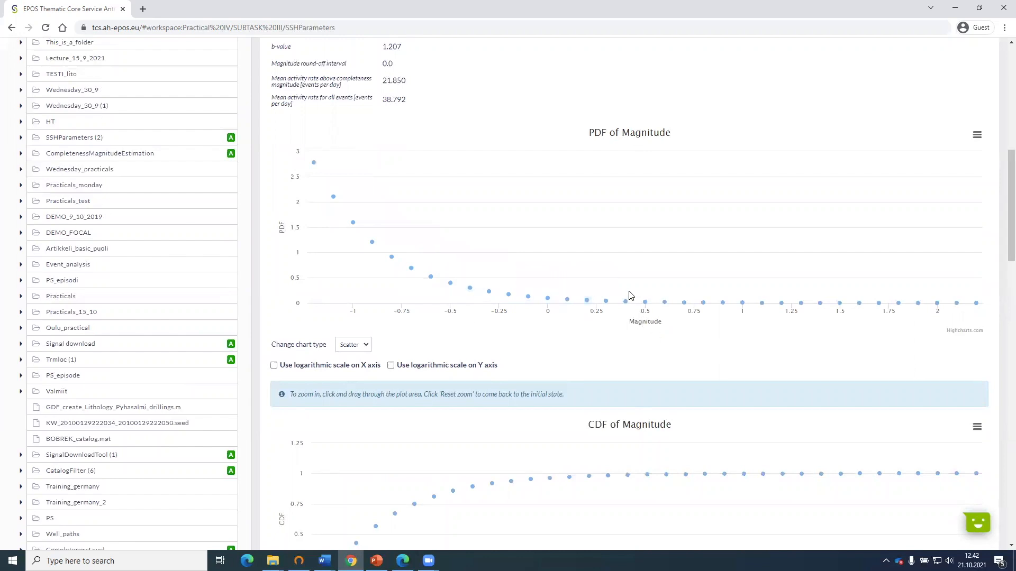
scroll(630, 294, "up", 1)
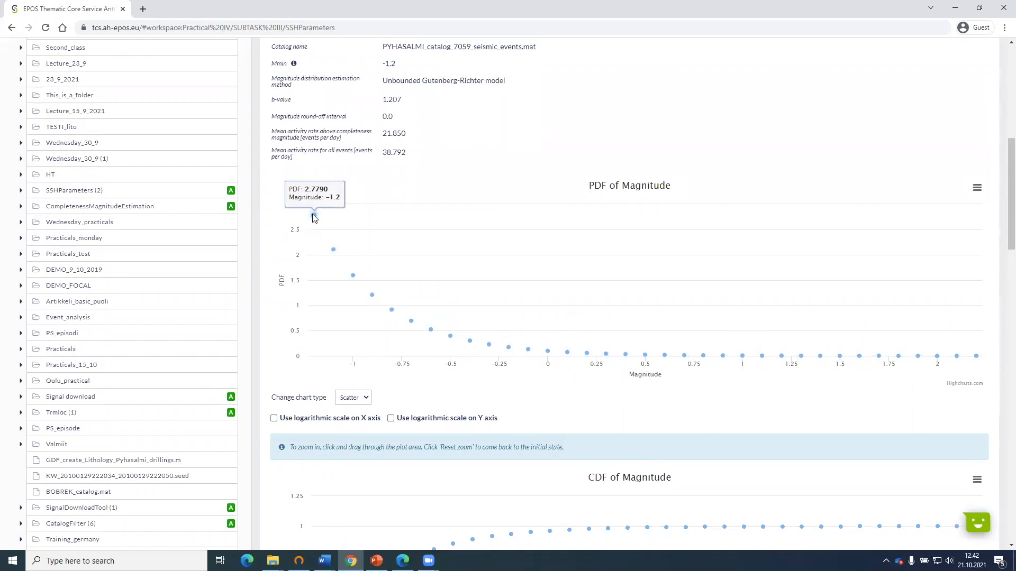
scroll(327, 264, "up", 1)
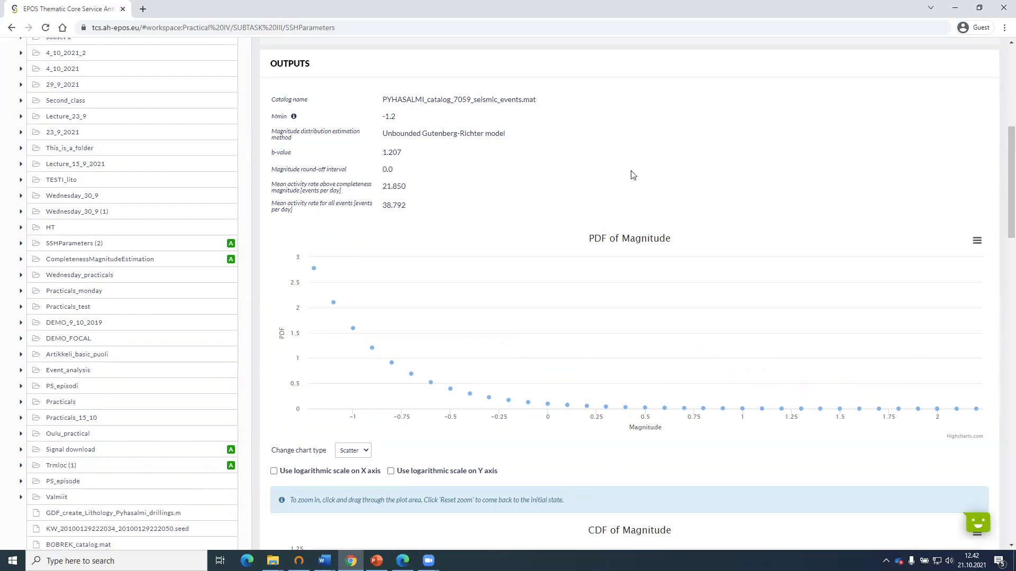
scroll(273, 239, "down", 1)
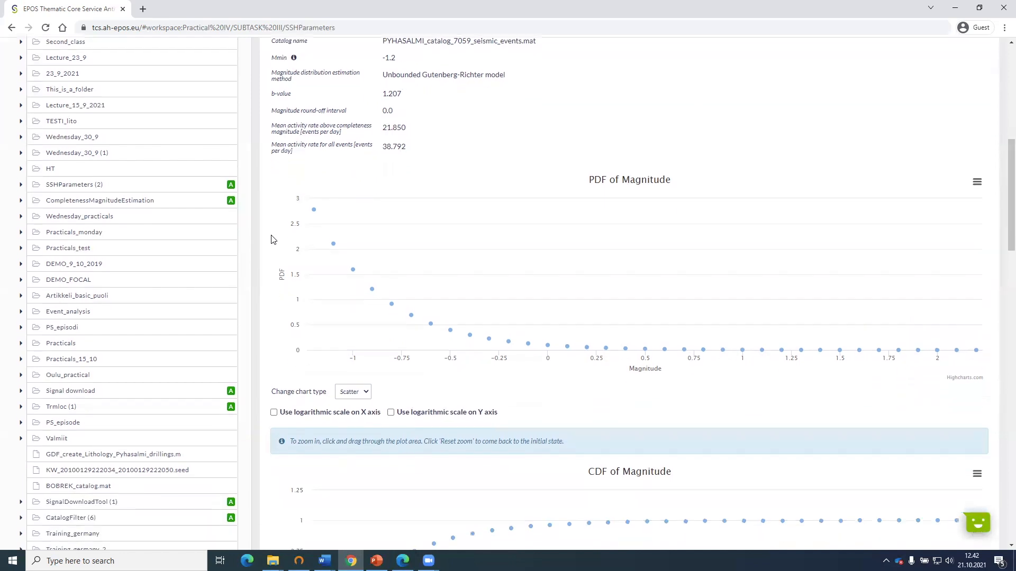
scroll(273, 239, "down", 3)
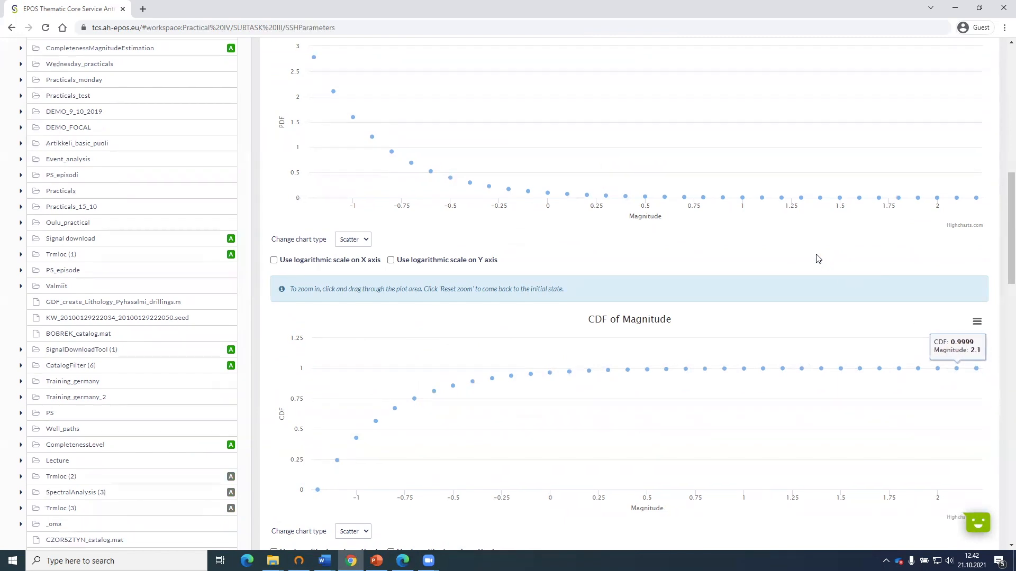
scroll(817, 256, "up", 8)
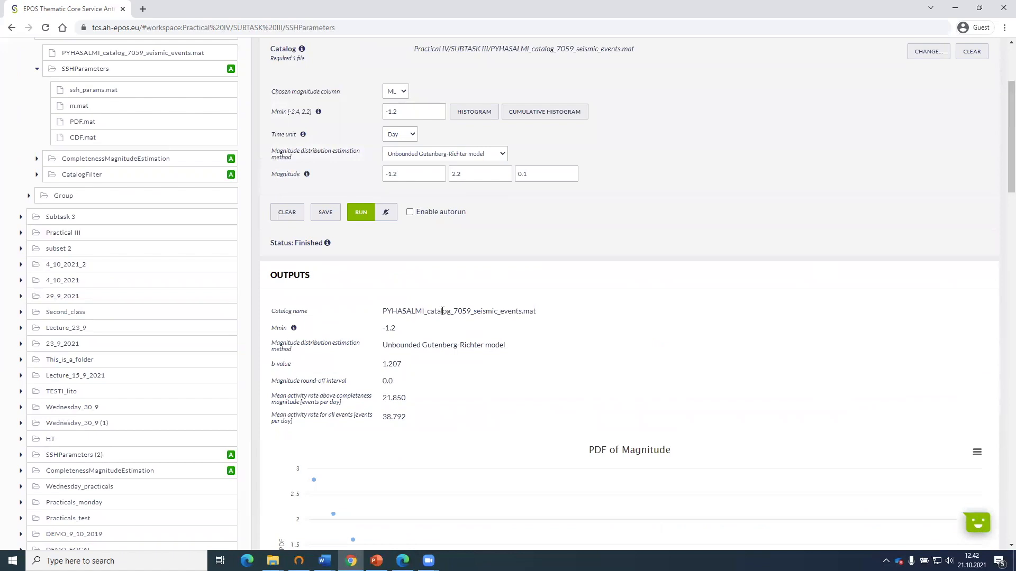
scroll(444, 318, "up", 3)
scroll(386, 254, "down", 2)
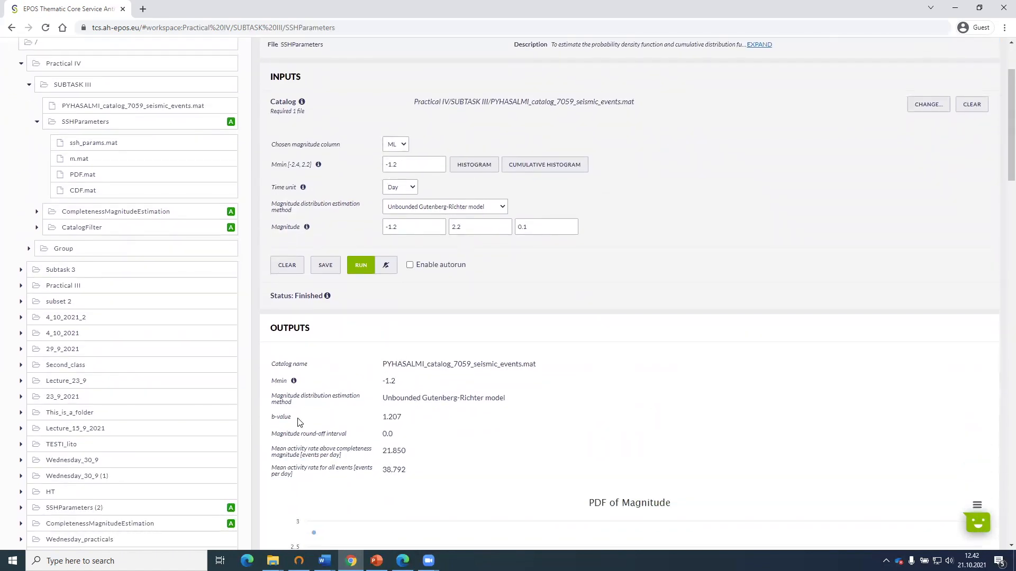
scroll(303, 424, "up", 1)
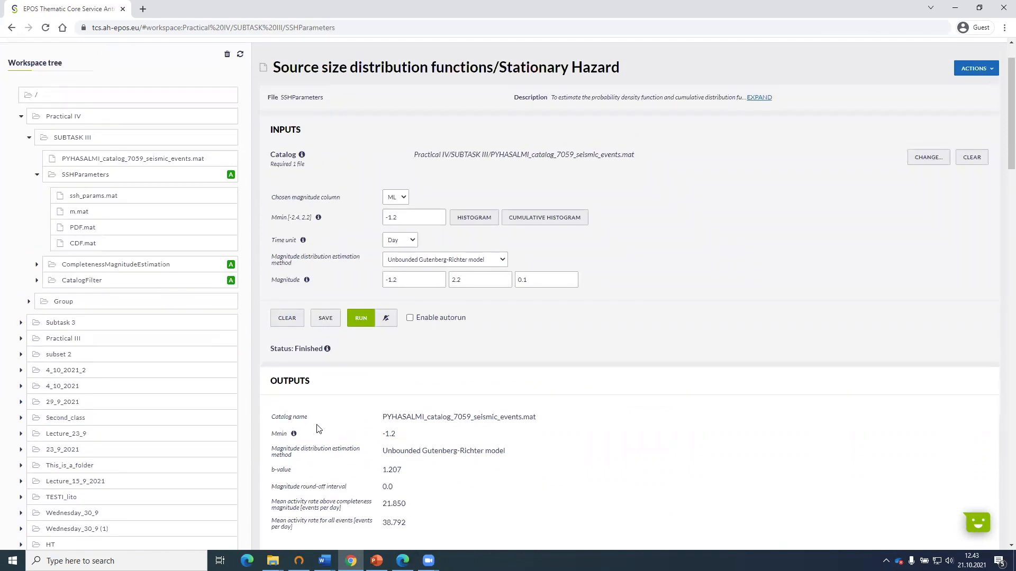
mouse_move(193, 196)
scroll(244, 198, "up", 1)
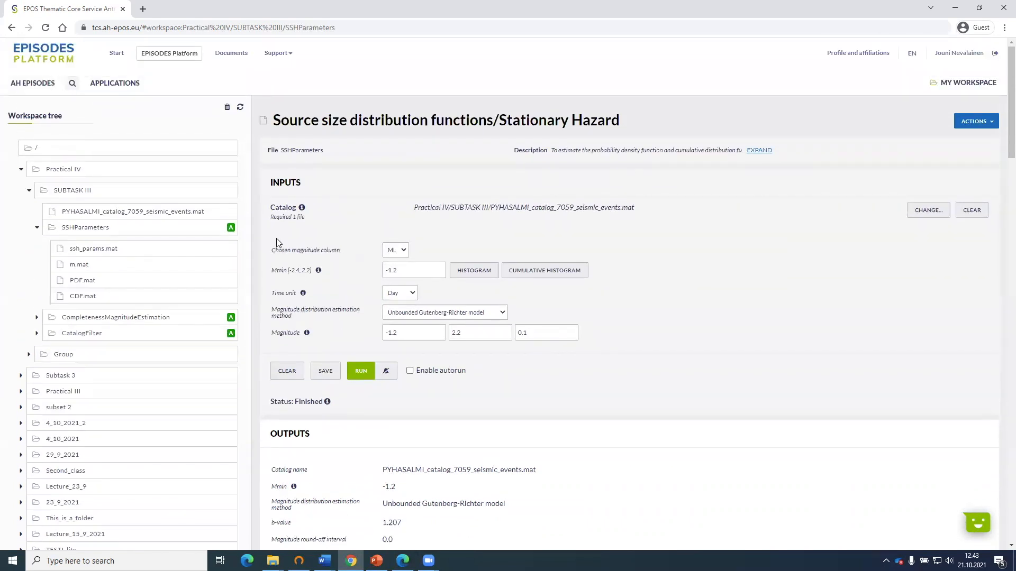
Check in the Subtask III PDF in Edge which Stationary Hazard applications come next, and return to the EPISODES Platform in Chrome.
mouse_move(402, 561)
left_click(424, 480)
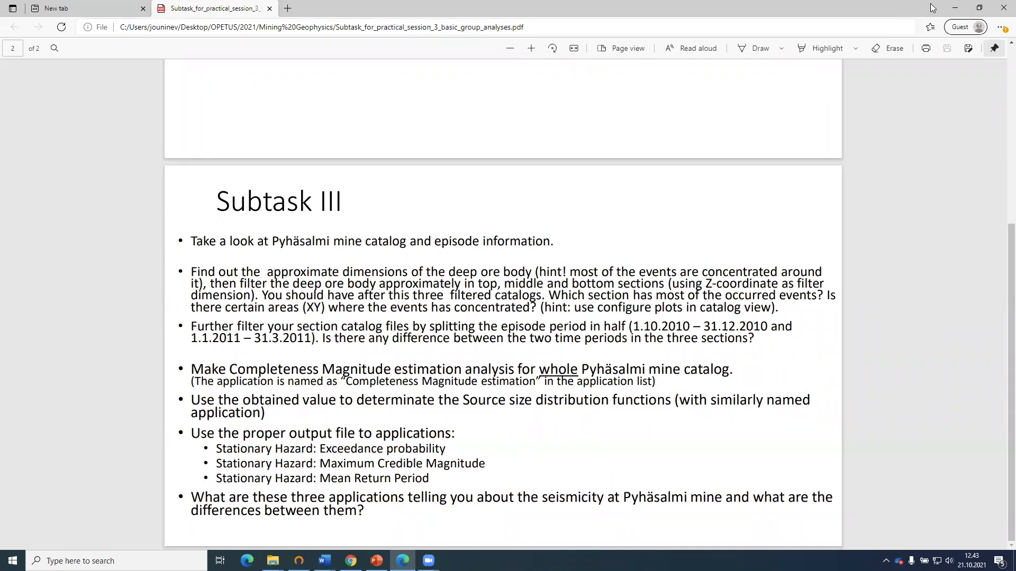
left_click(954, 8)
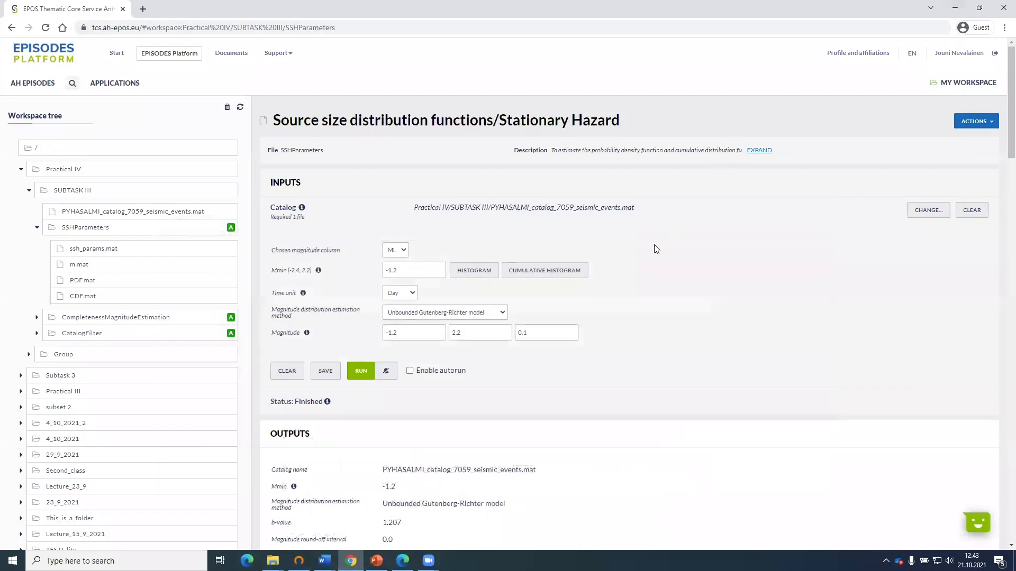
Create a Stationary Hazard: Mean Return Period application from the ssh_params.mat output file in the SSHParameters folder.
mouse_move(286, 281)
left_click(94, 253)
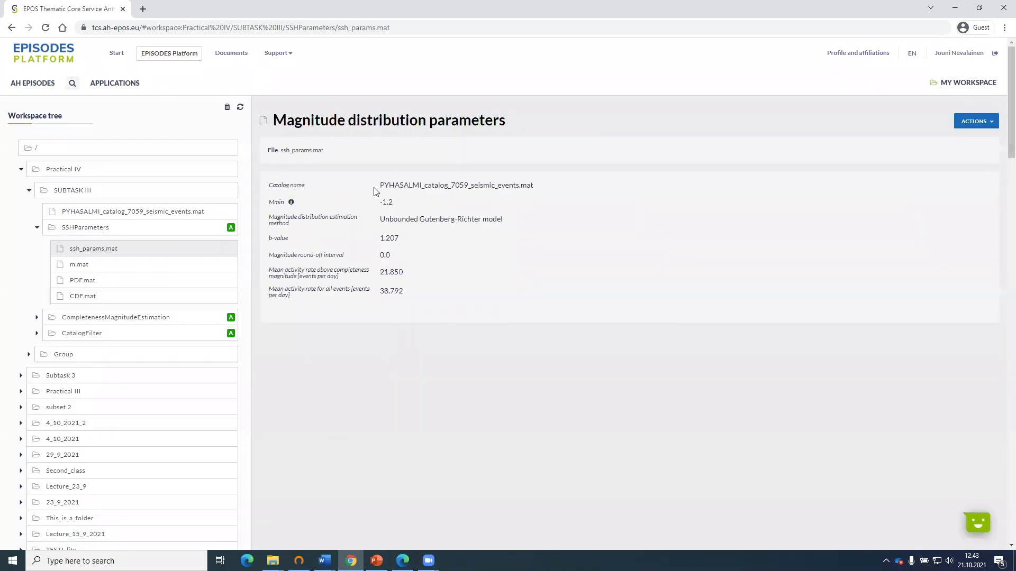
mouse_move(242, 253)
left_click(243, 251)
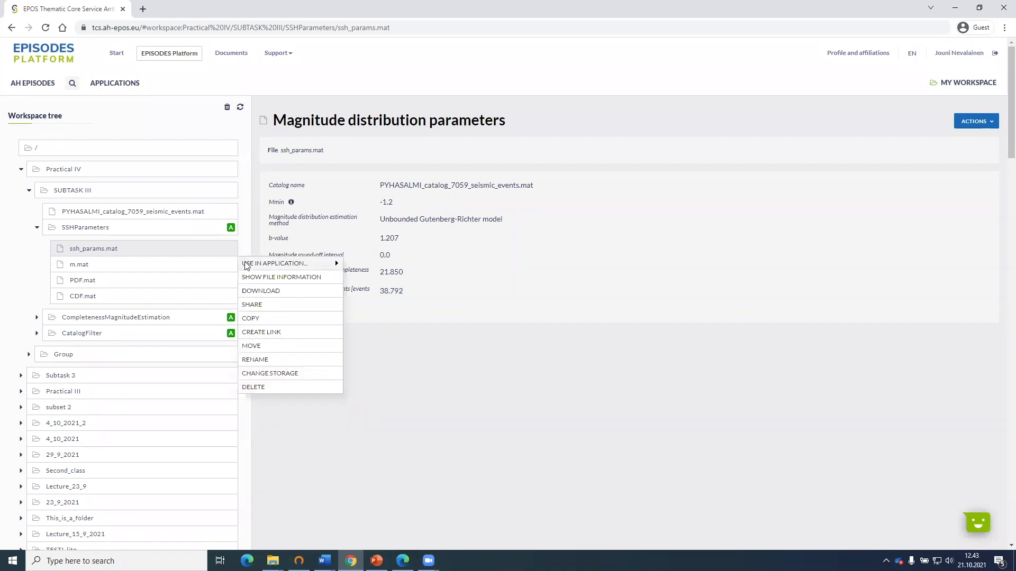
mouse_move(247, 264)
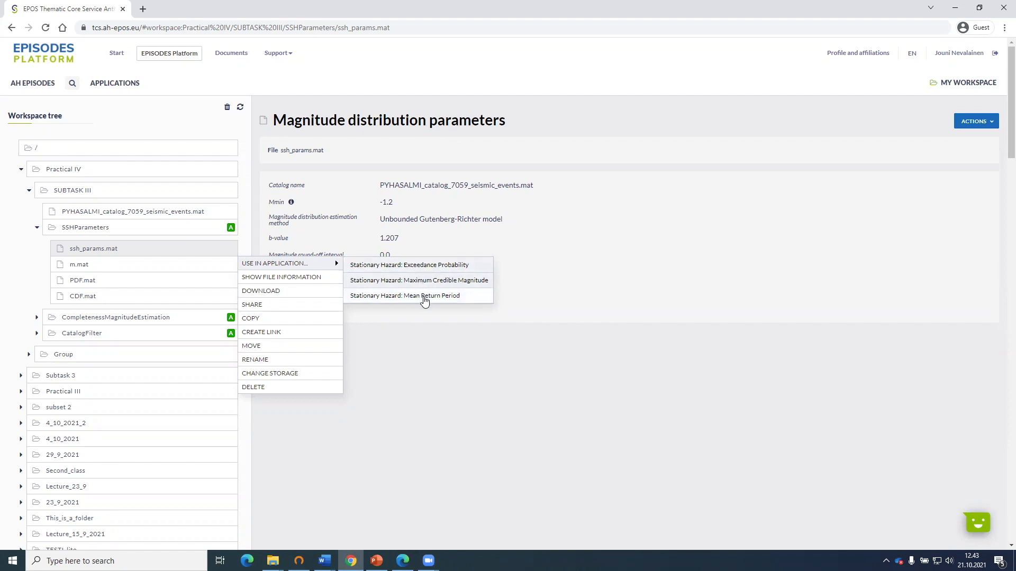
left_click(424, 299)
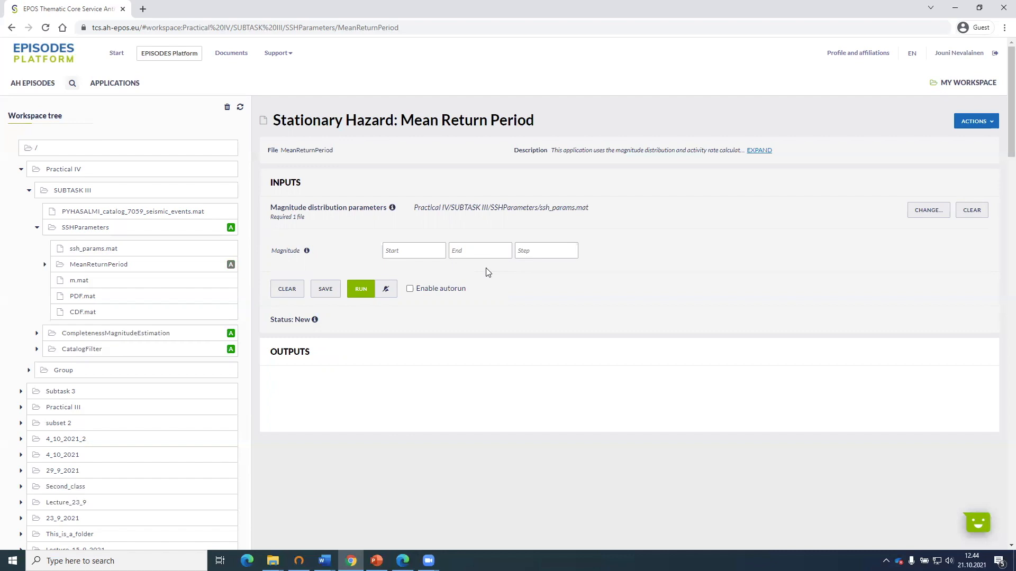
Set the magnitude range from -1.2 to 2.2 with a step of 0.1, run Mean Return Period and view its plot.
left_click(435, 250)
type("-1.2")
left_click(468, 254)
type("2.2")
left_click(534, 249)
type("0.1")
left_click(629, 251)
left_click(362, 289)
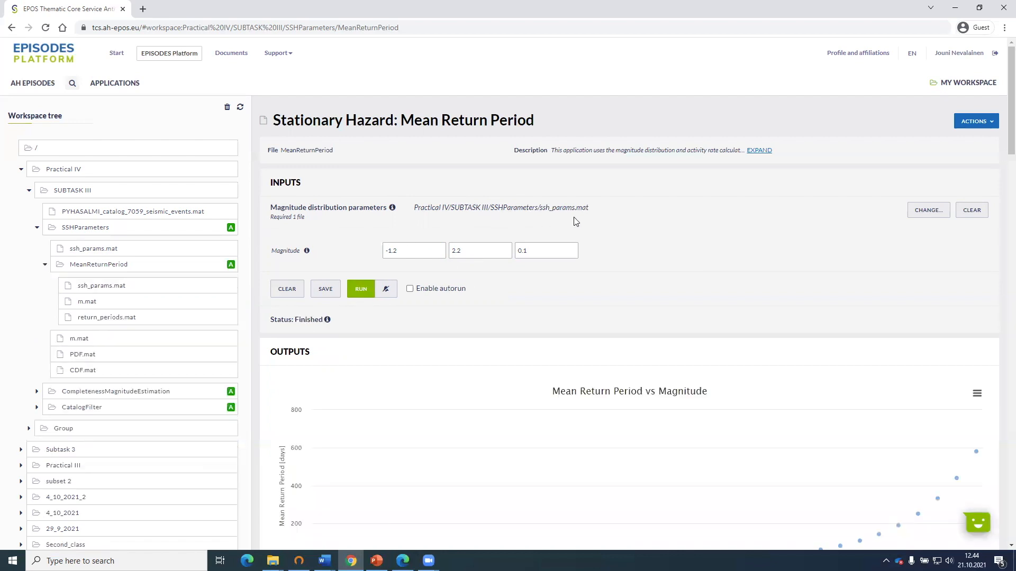
scroll(587, 242, "down", 2)
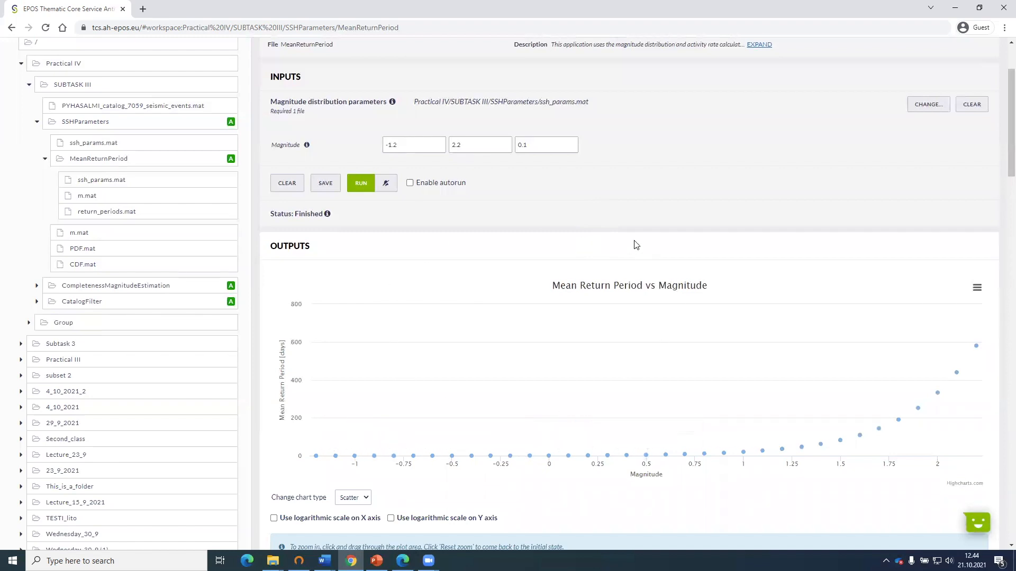
scroll(636, 245, "down", 1)
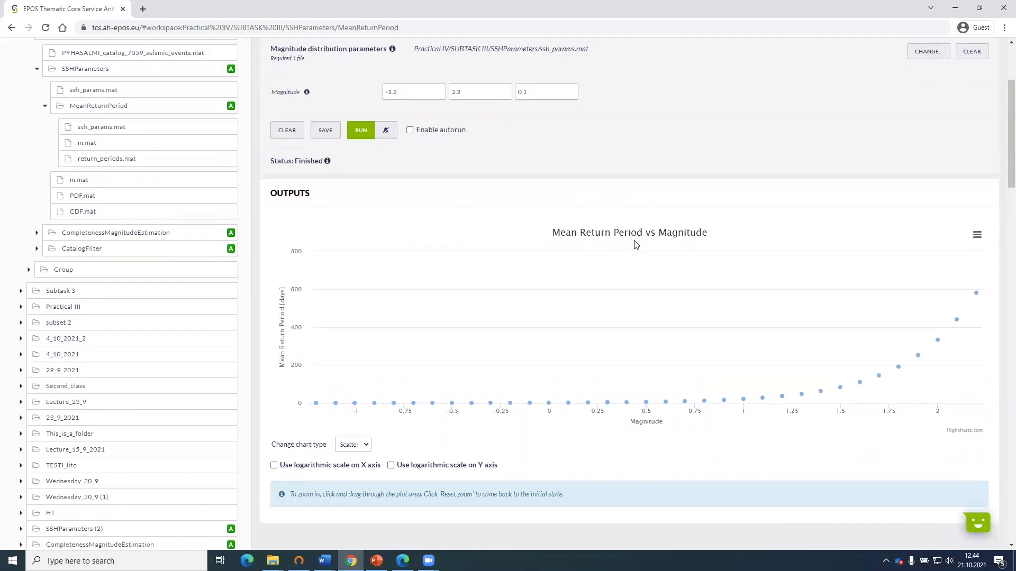
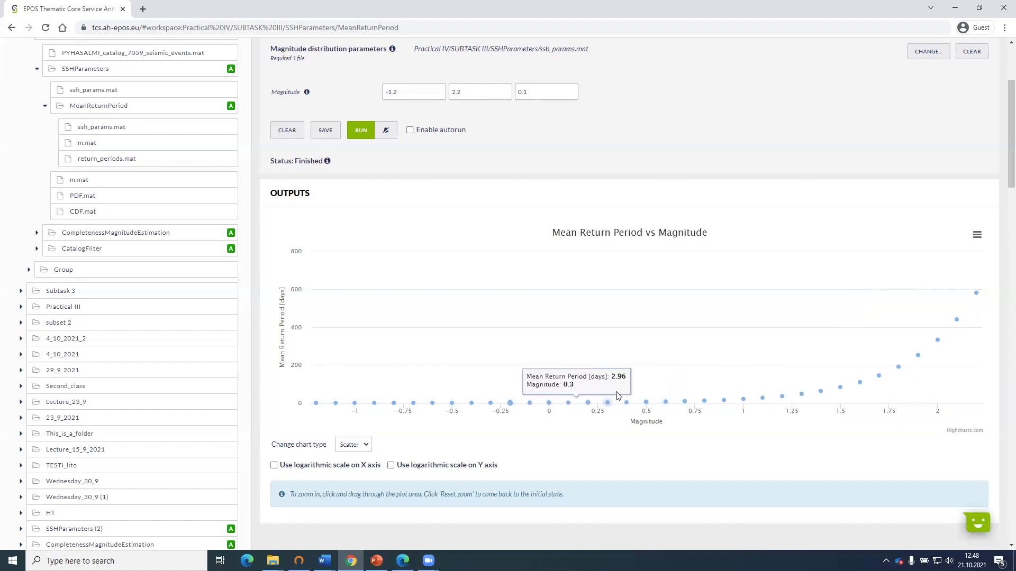
Switch the Mean Return Period plot to a logarithmic Y axis with a linear X axis and inspect its points.
scroll(356, 450, "down", 1)
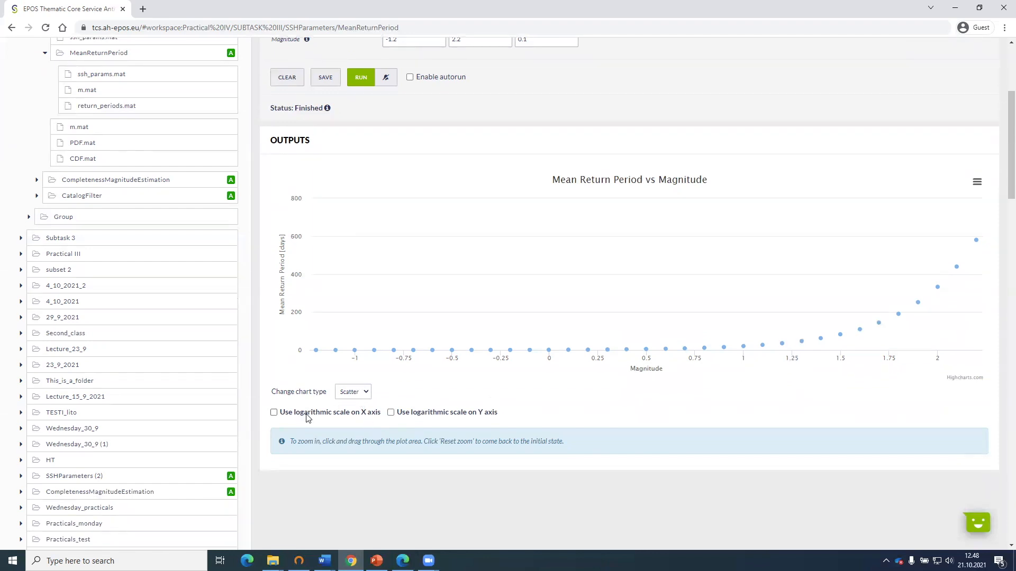
left_click(308, 417)
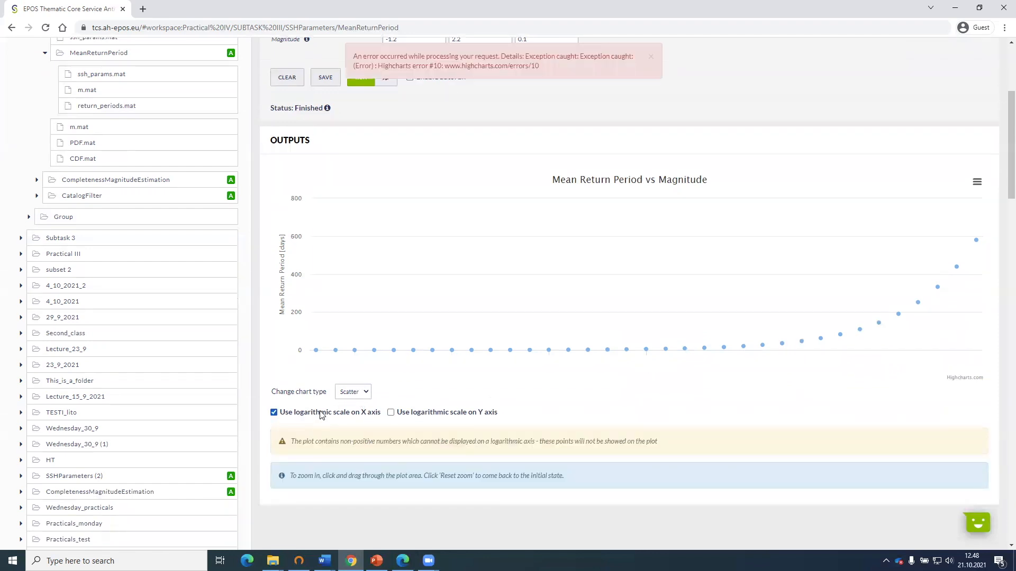
left_click(340, 412)
left_click(415, 413)
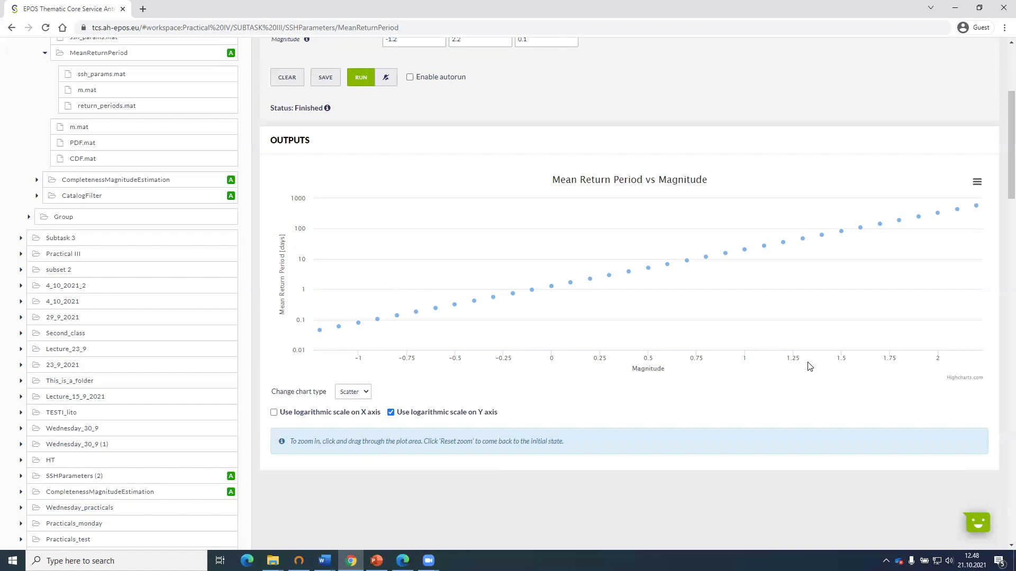
mouse_move(809, 327)
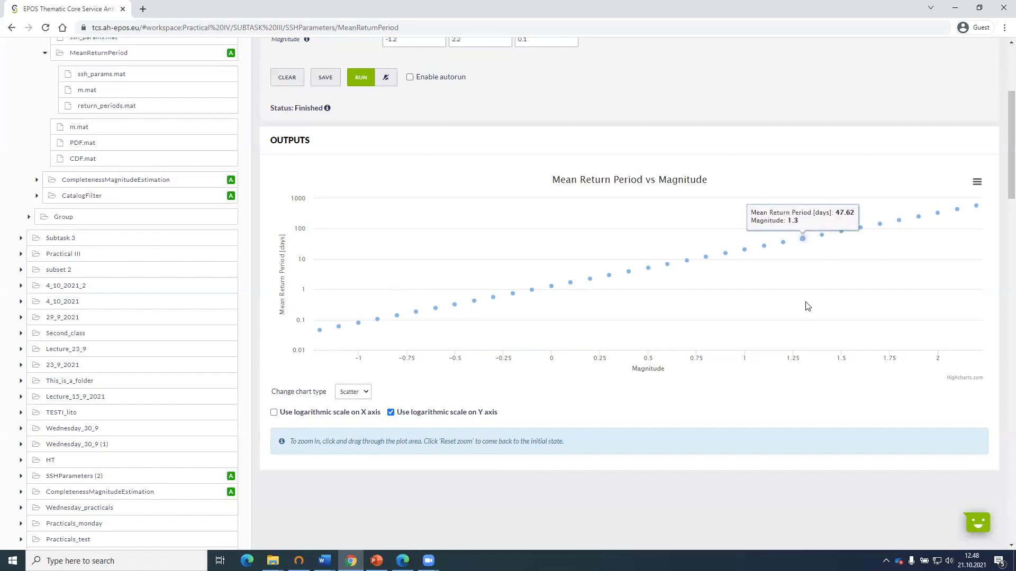
Create a Stationary Hazard: Maximum Credible Magnitude application from the ssh_params.mat file in the SSHParameters folder.
scroll(579, 344, "up", 2)
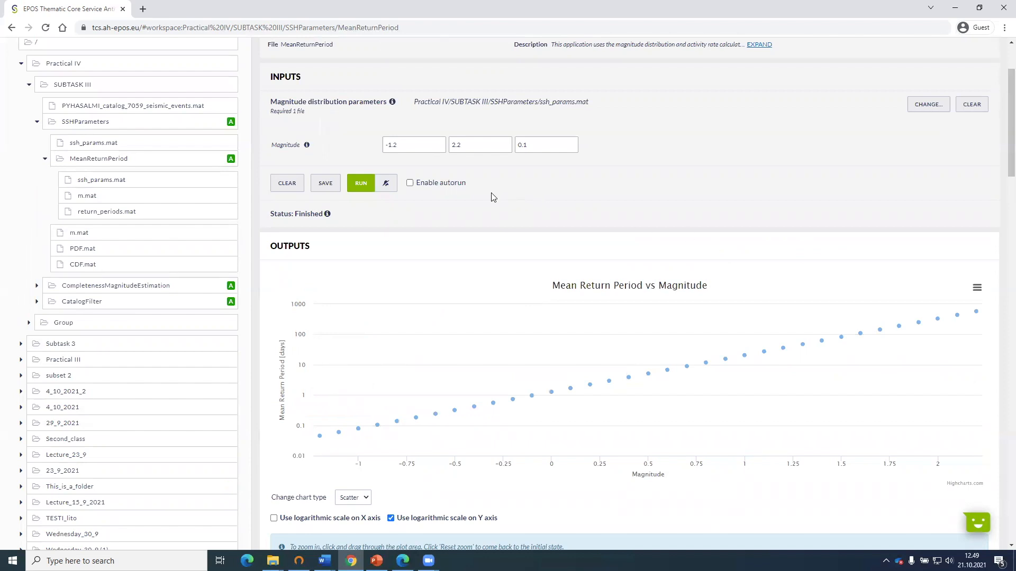
scroll(450, 212, "up", 2)
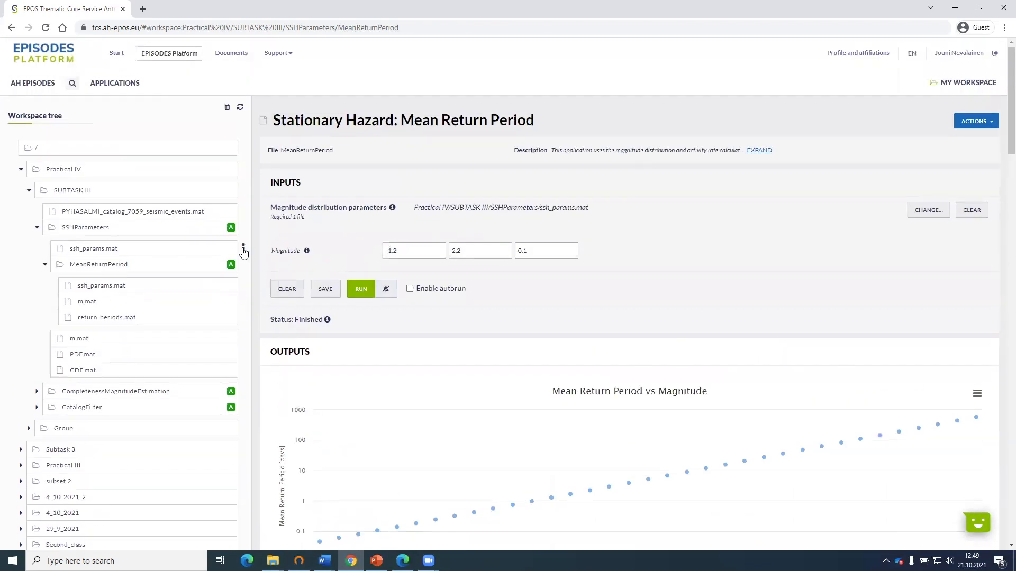
left_click(243, 253)
mouse_move(273, 264)
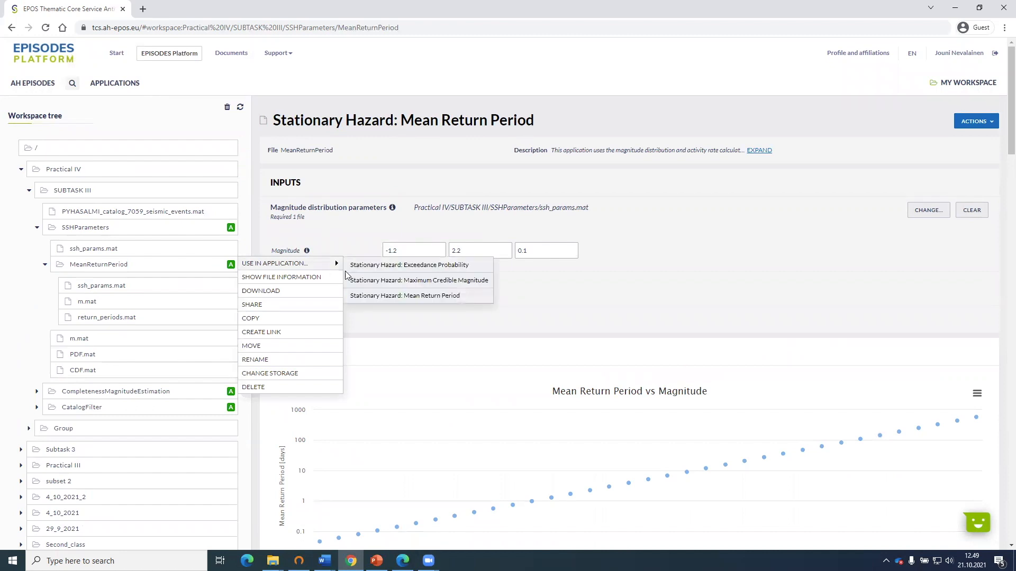
left_click(435, 286)
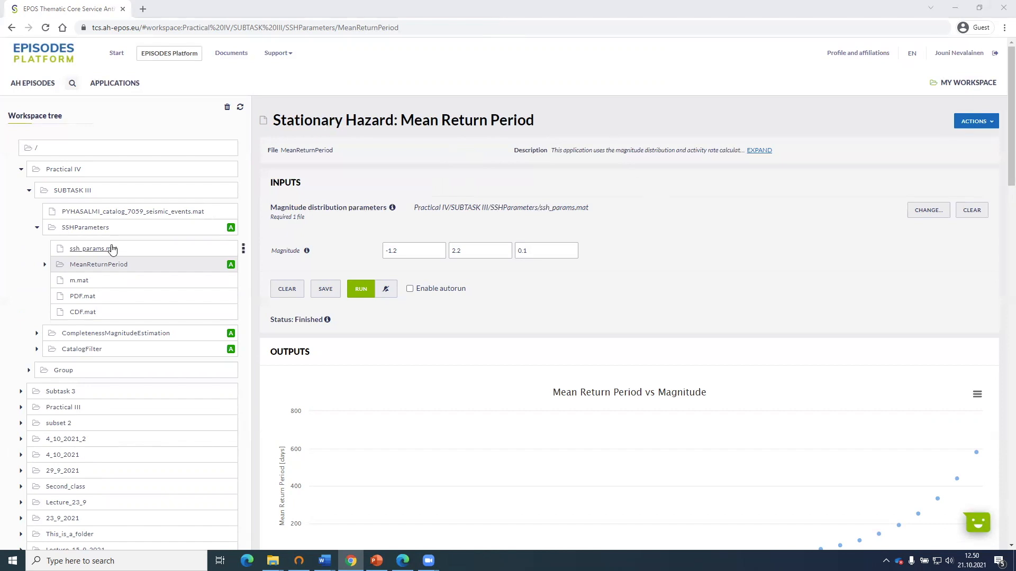
mouse_move(108, 250)
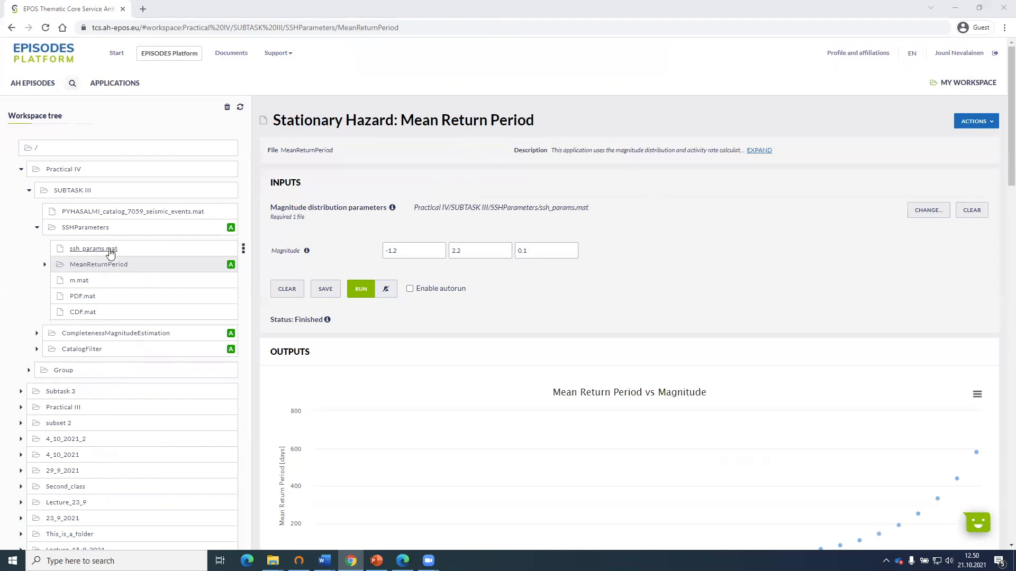
left_click(243, 249)
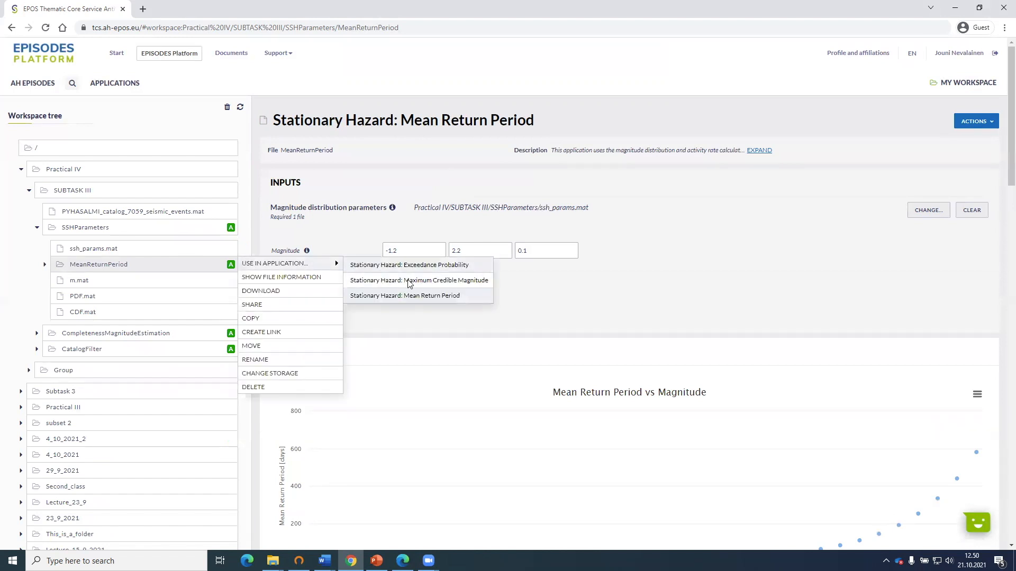
left_click(407, 281)
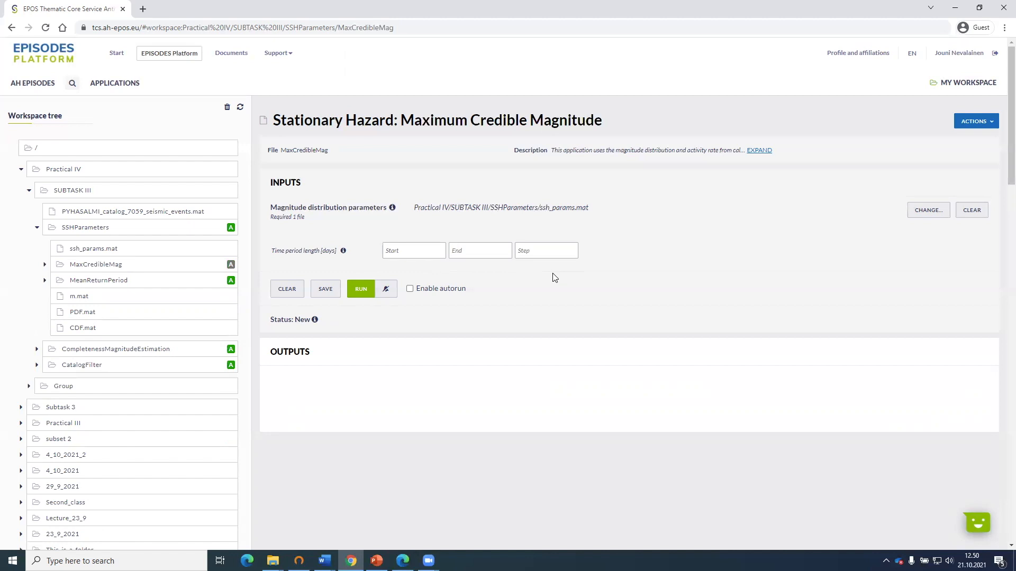
Set the time period length from 0 to 30 days with a step of 5, run Maximum Credible Magnitude and view its plot.
left_click(398, 249)
type("0")
left_click(461, 249)
type("30")
left_click(543, 251)
type("5")
left_click(363, 291)
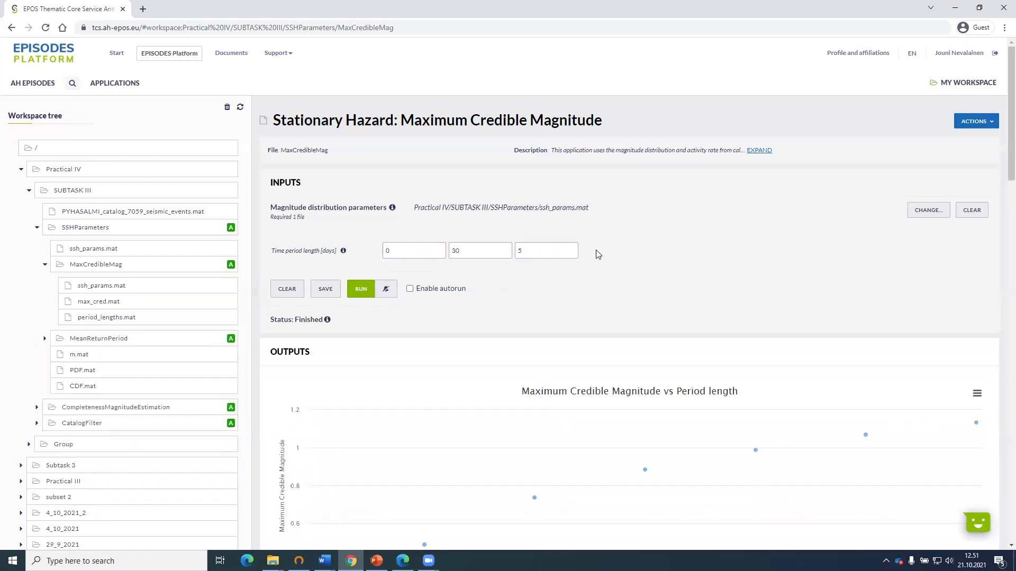
scroll(598, 254, "down", 2)
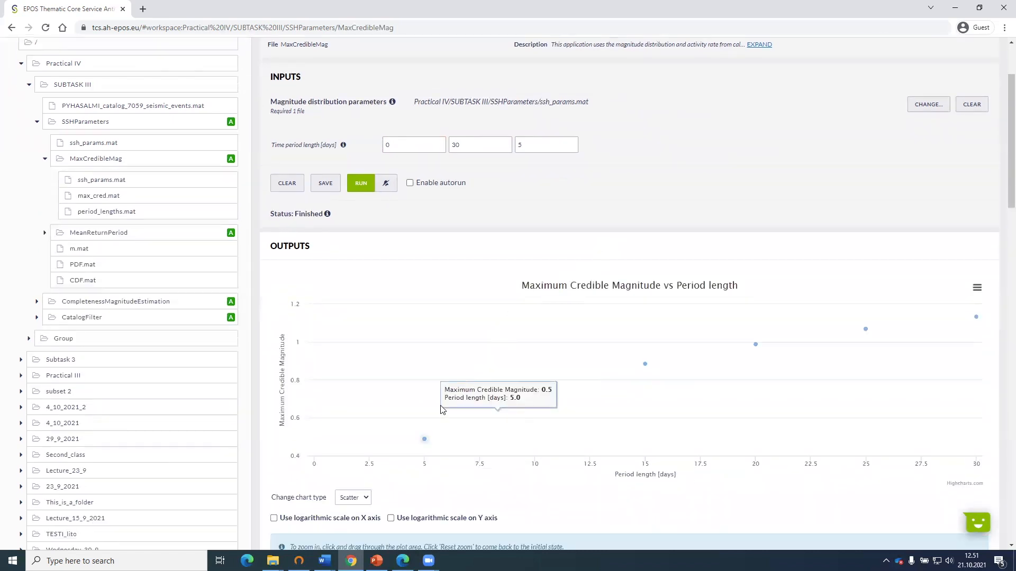
mouse_move(433, 431)
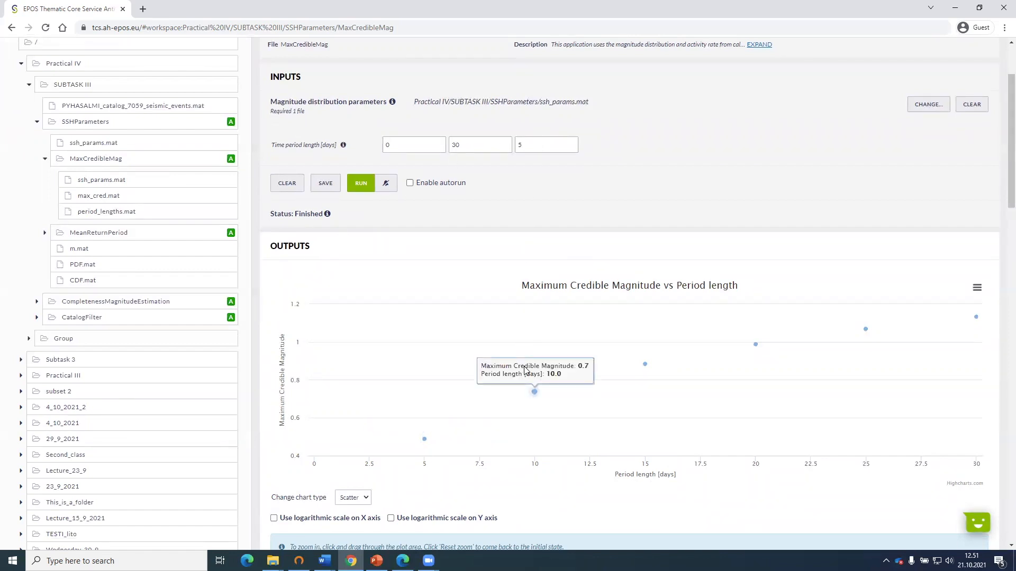
Reduce the time period step to 1 day and rerun Maximum Credible Magnitude.
left_click(532, 139)
key("BackSpace")
type("1")
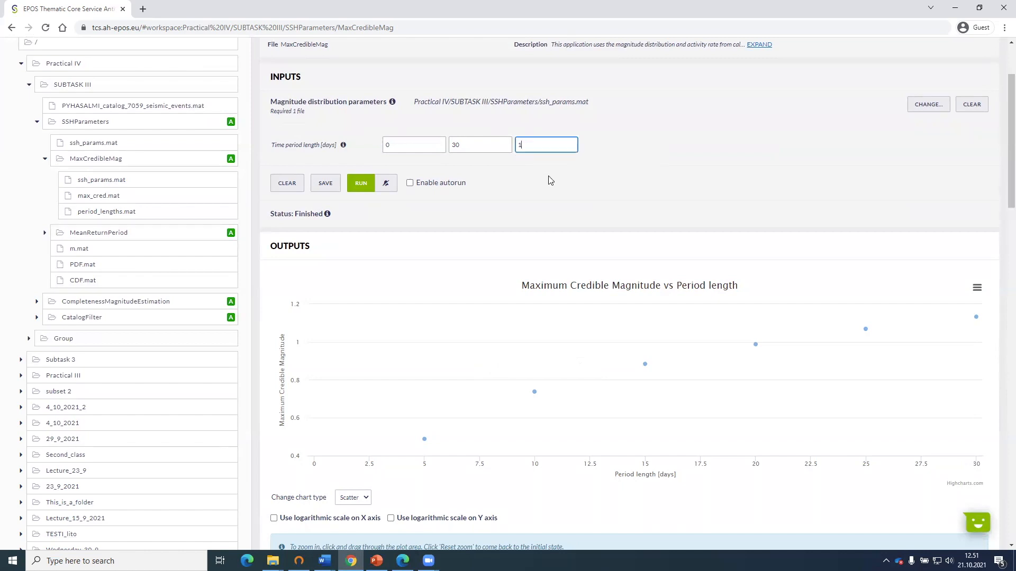
left_click(365, 184)
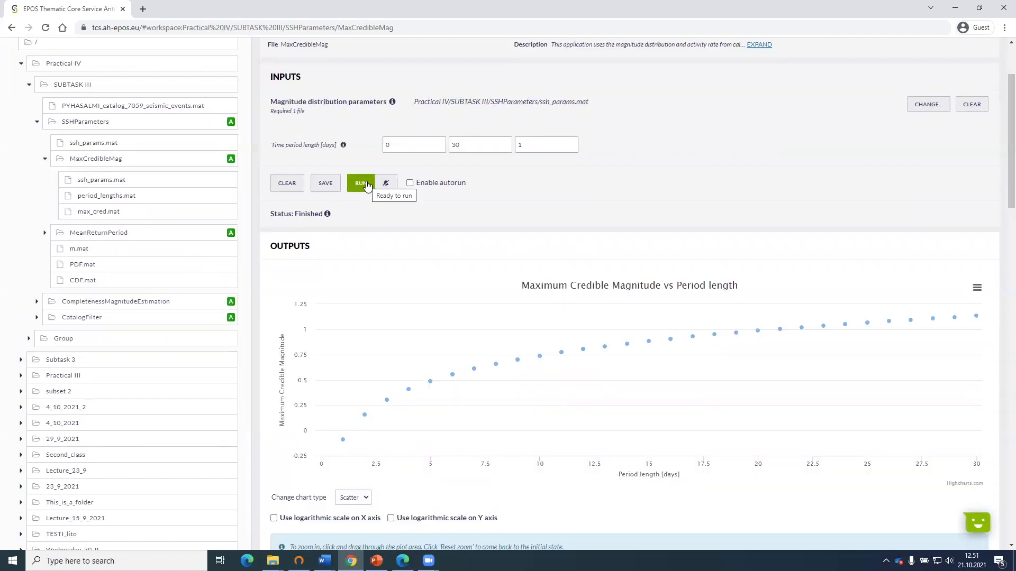
Change the chart type of the Maximum Credible Magnitude vs Period length plot to Spline.
left_click(352, 497)
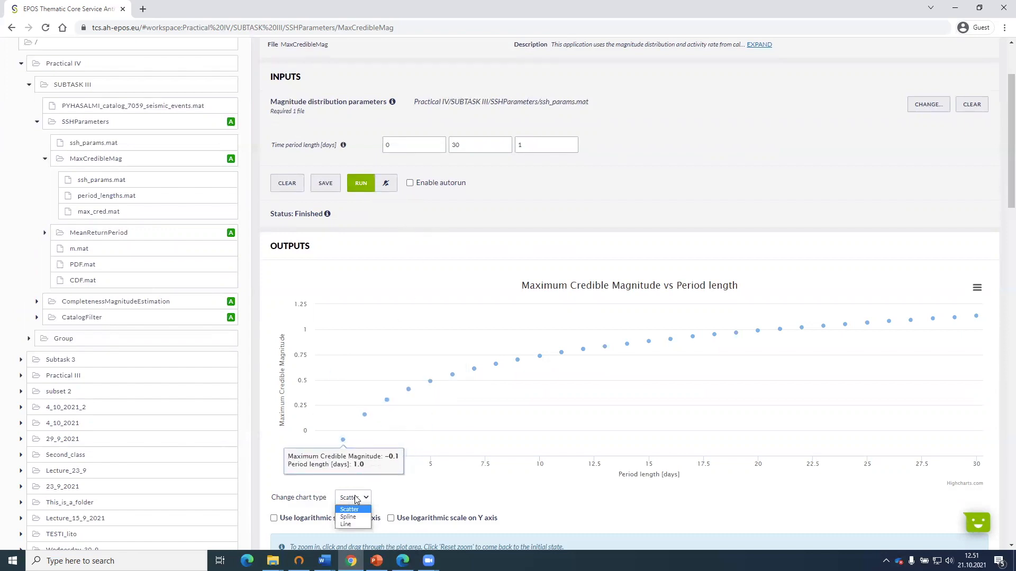
left_click(381, 503)
scroll(328, 492, "down", 1)
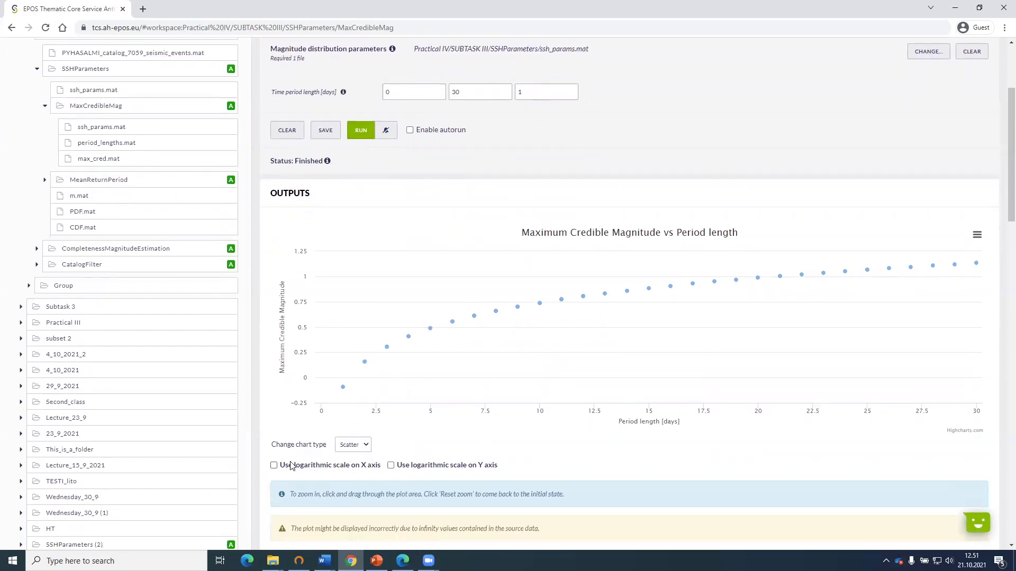
left_click(353, 447)
left_click(359, 471)
left_click(350, 445)
left_click(348, 464)
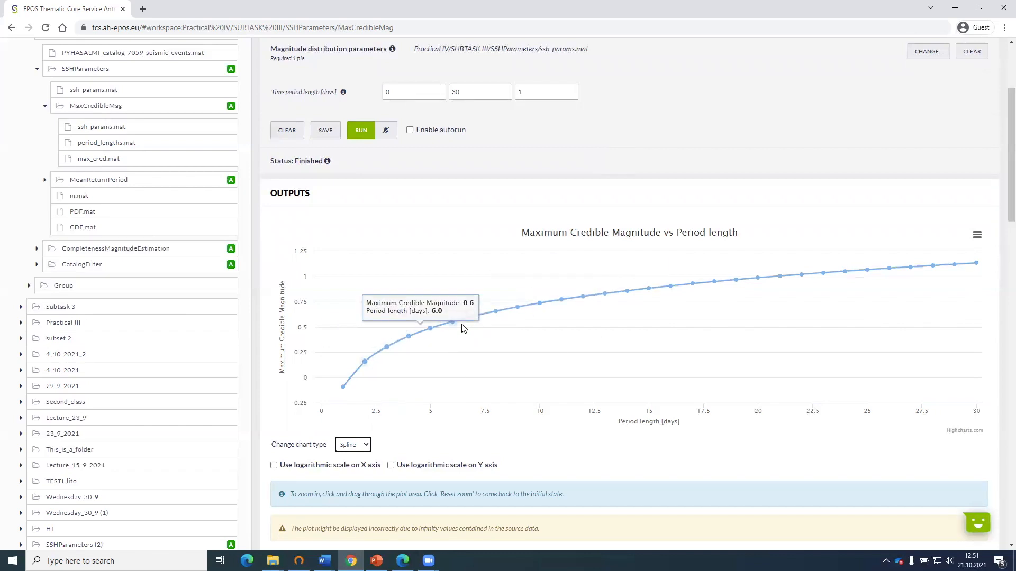
scroll(465, 330, "up", 1)
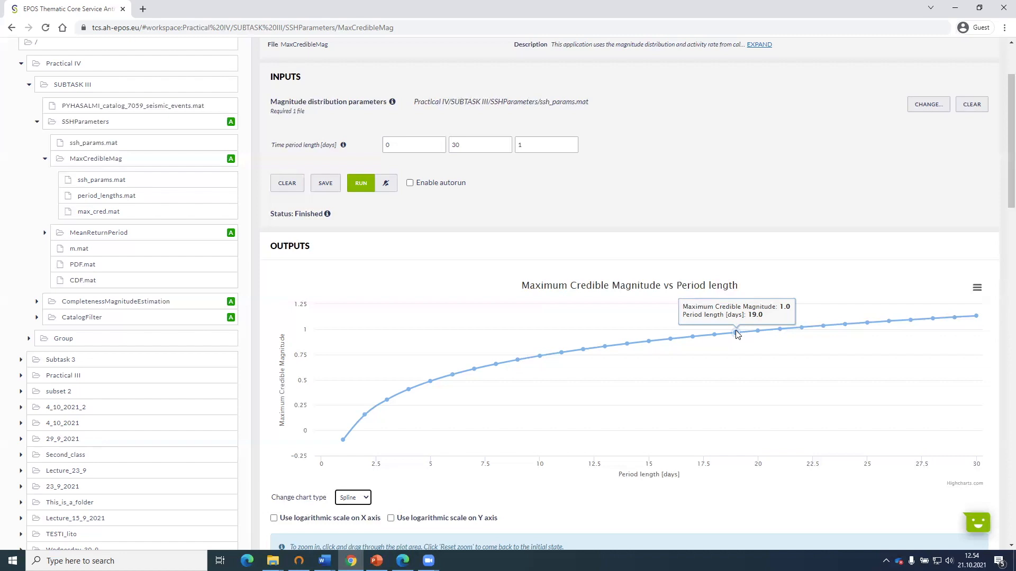
scroll(735, 330, "up", 2)
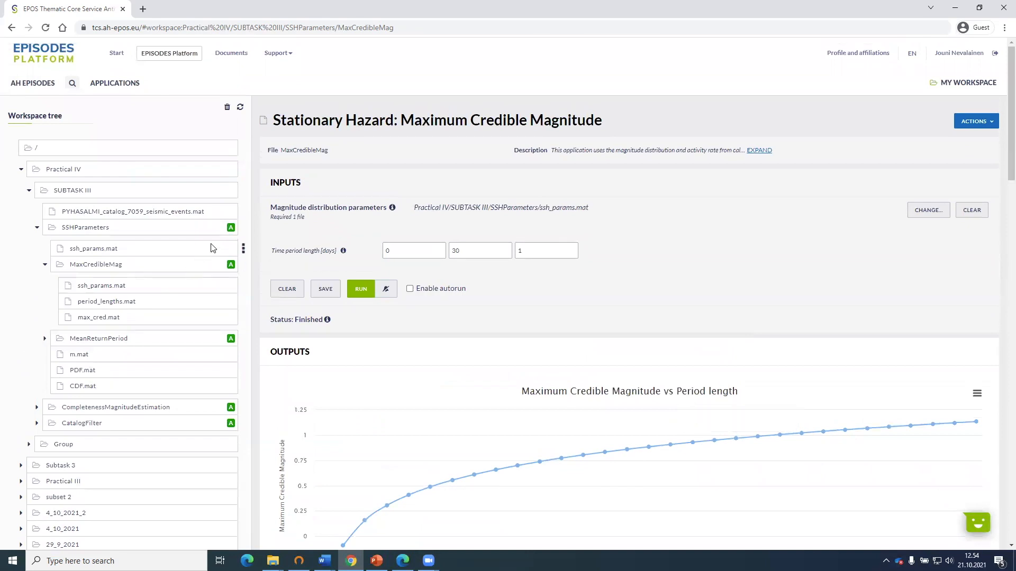
left_click(245, 248)
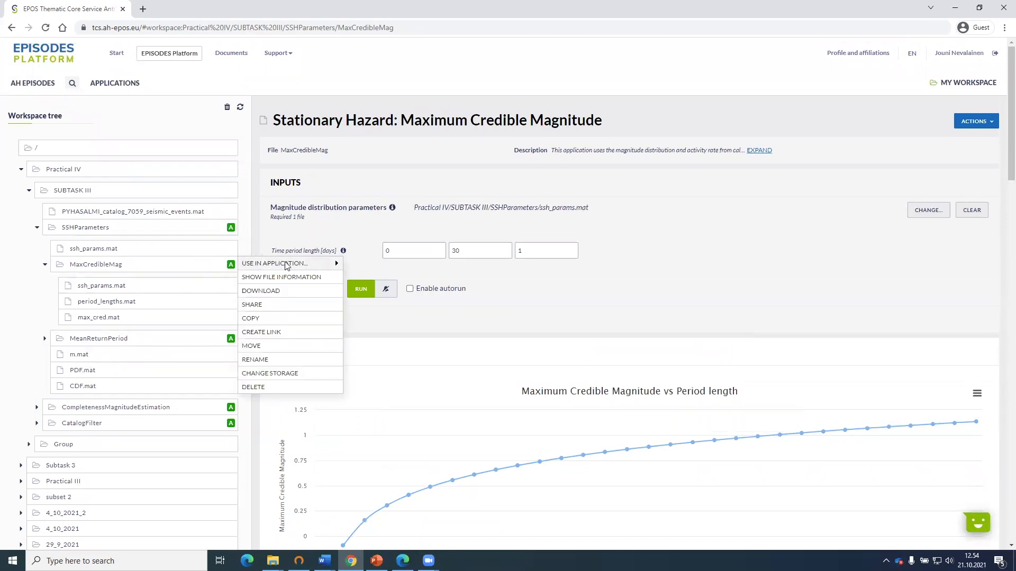
mouse_move(335, 261)
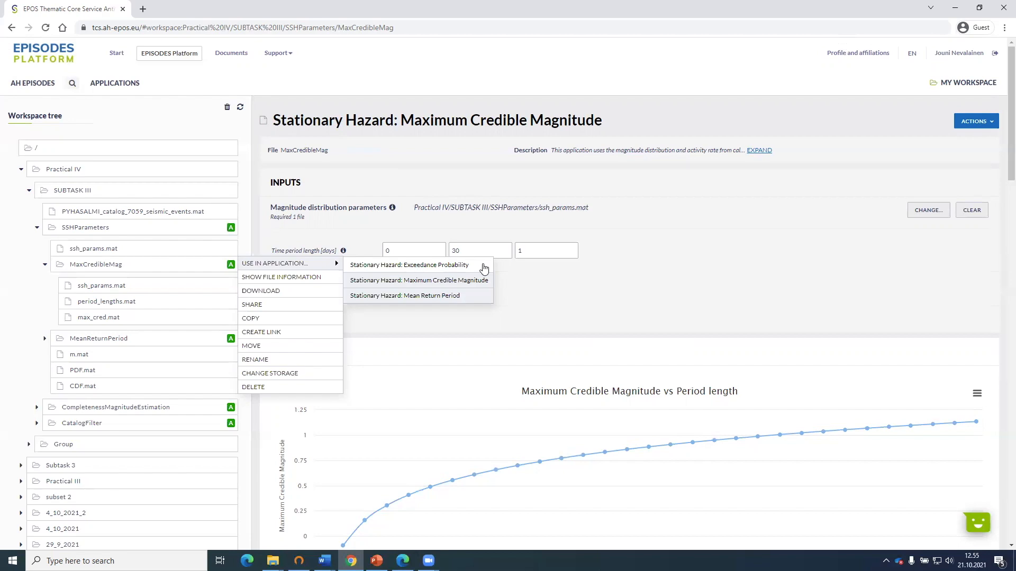
left_click(610, 250)
Check the Subtask III instructions in the PDF in Edge, and return to the Maximum Credible Magnitude plot in Chrome.
left_click(403, 560)
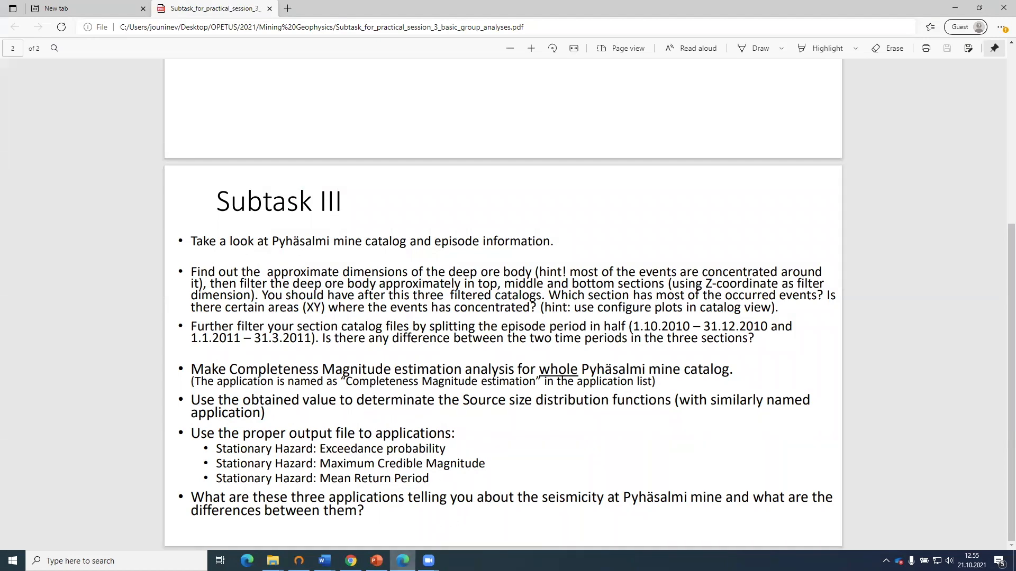
left_click(402, 561)
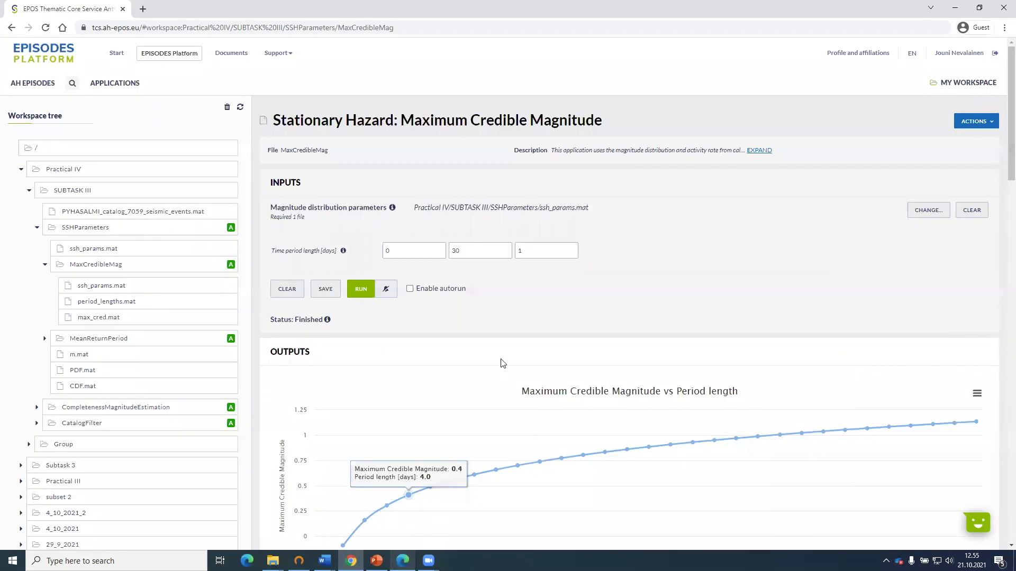
scroll(501, 364, "down", 2)
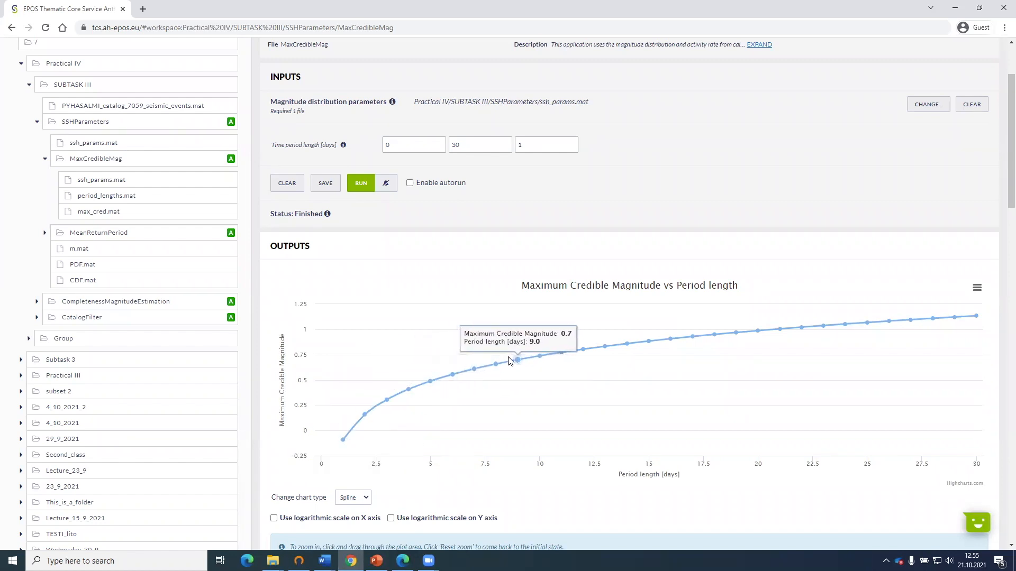
scroll(512, 365, "up", 2)
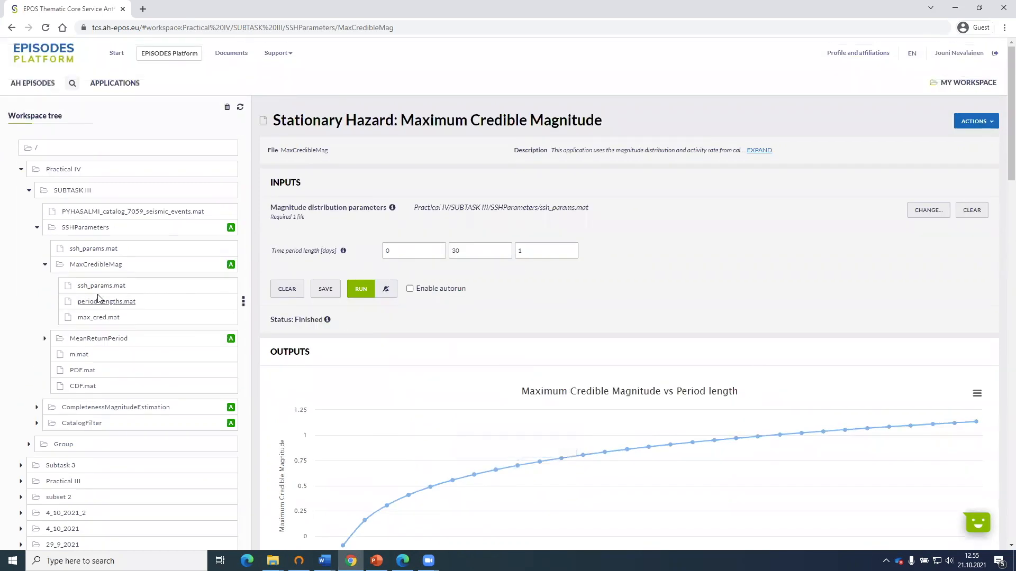
Collapse the SSHParameters and SUBTASK III folders in the workspace tree and open the Seasonal folder inside Group.
left_click(37, 228)
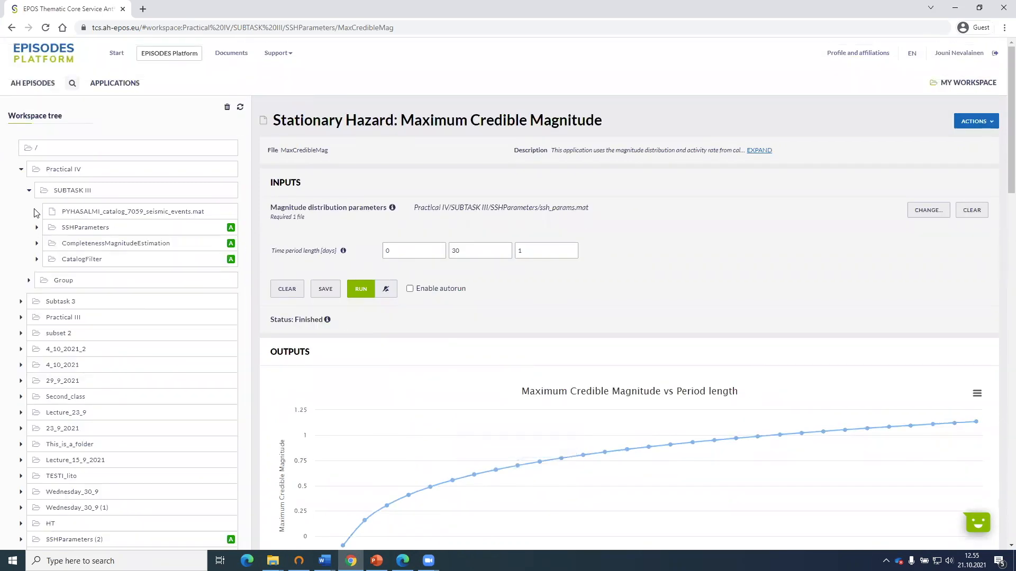
left_click(29, 190)
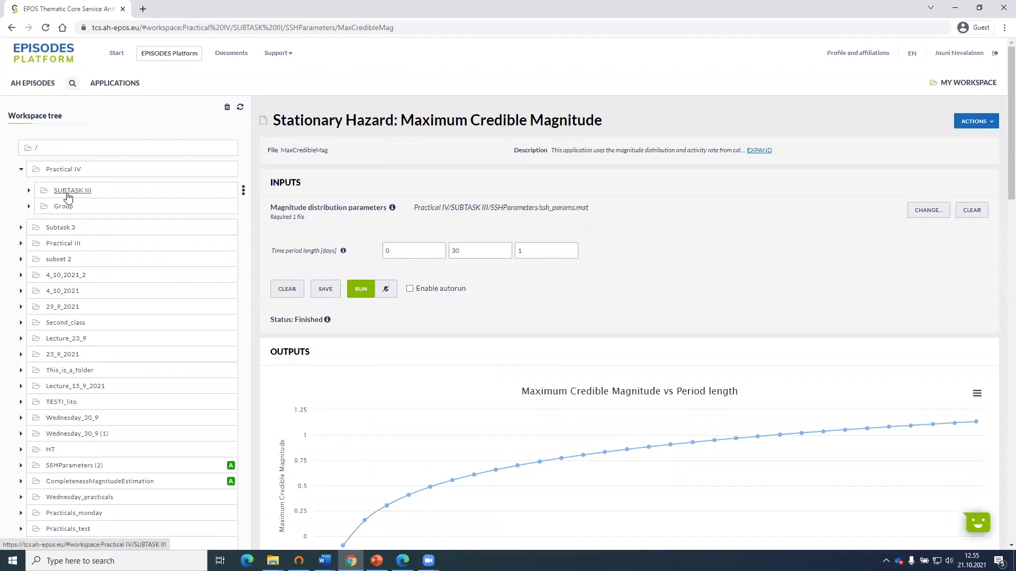
left_click(29, 207)
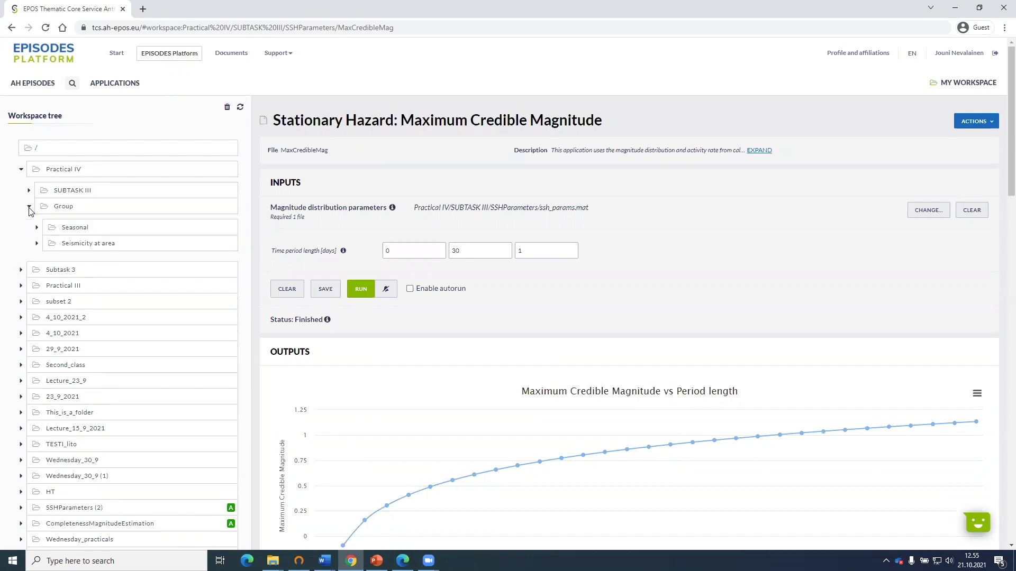
left_click(62, 210)
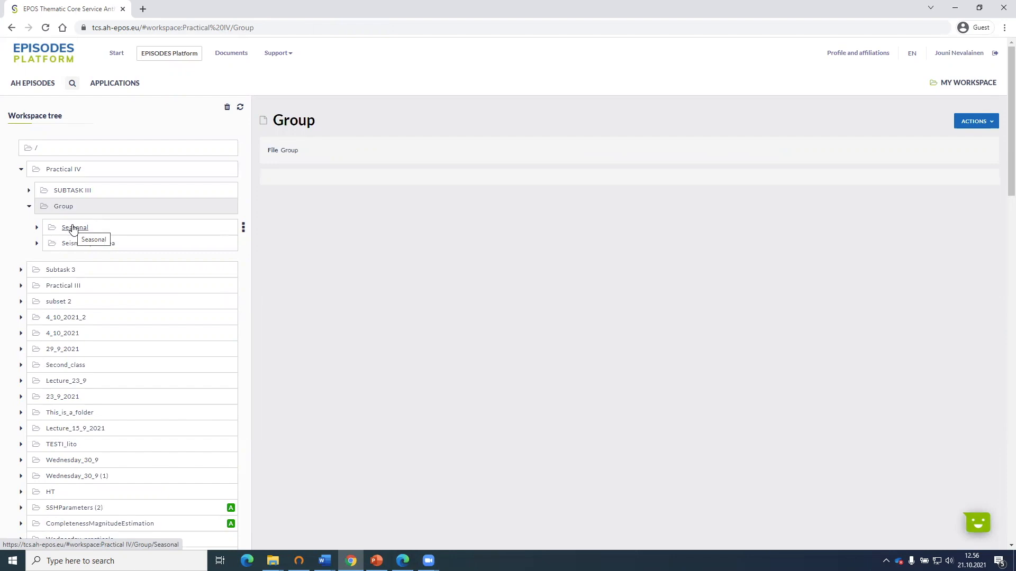
left_click(72, 229)
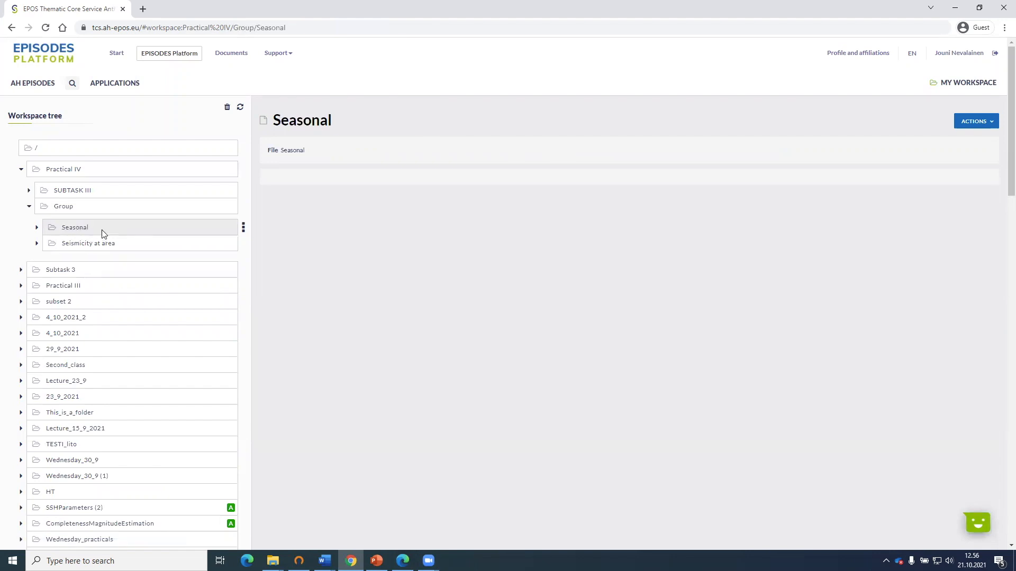
left_click(37, 227)
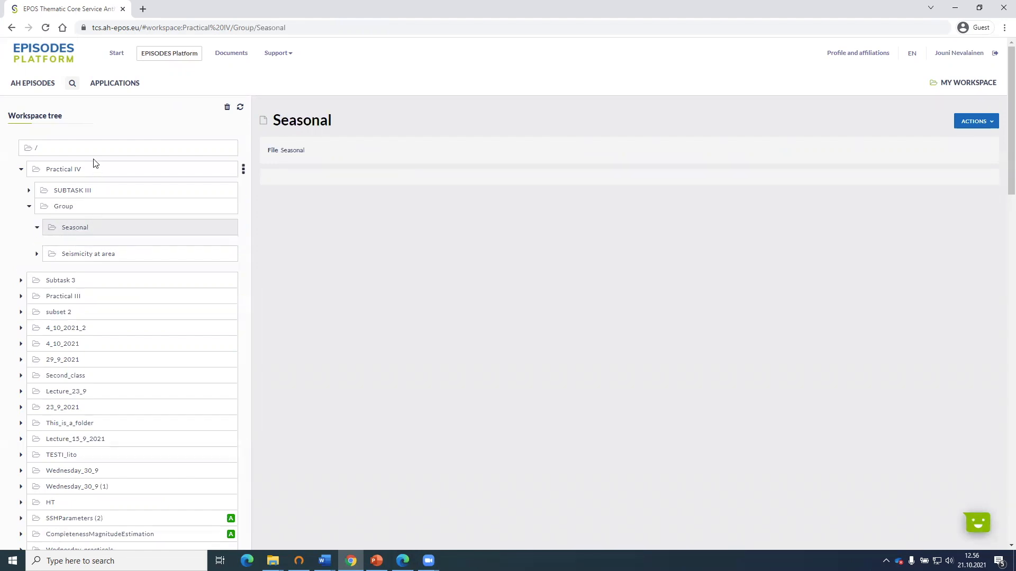
Browse the AH Episodes list and open the GISOS-CERVILLE underground solution mining episode.
left_click(40, 85)
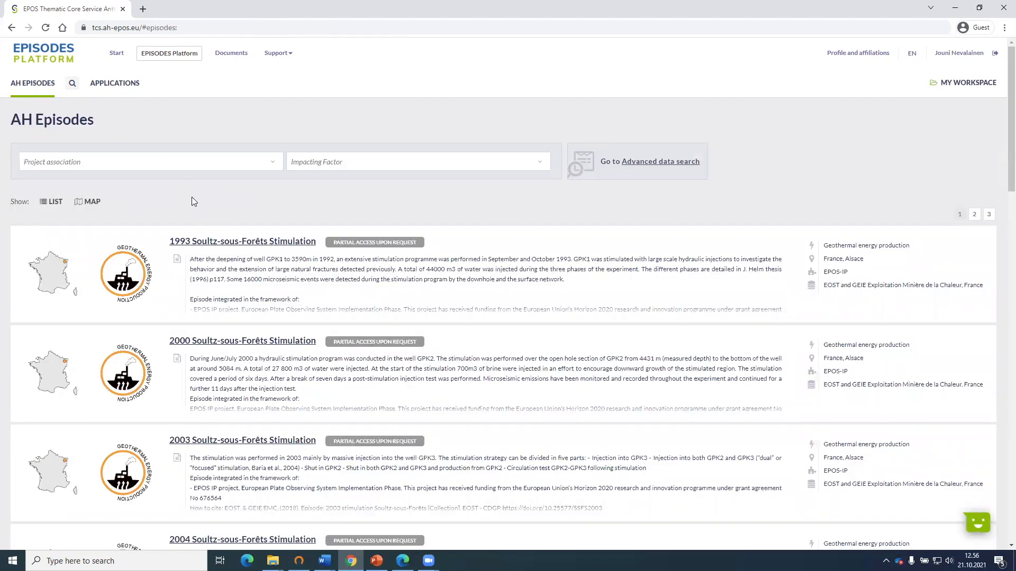
scroll(191, 197, "down", 5)
scroll(193, 201, "down", 7)
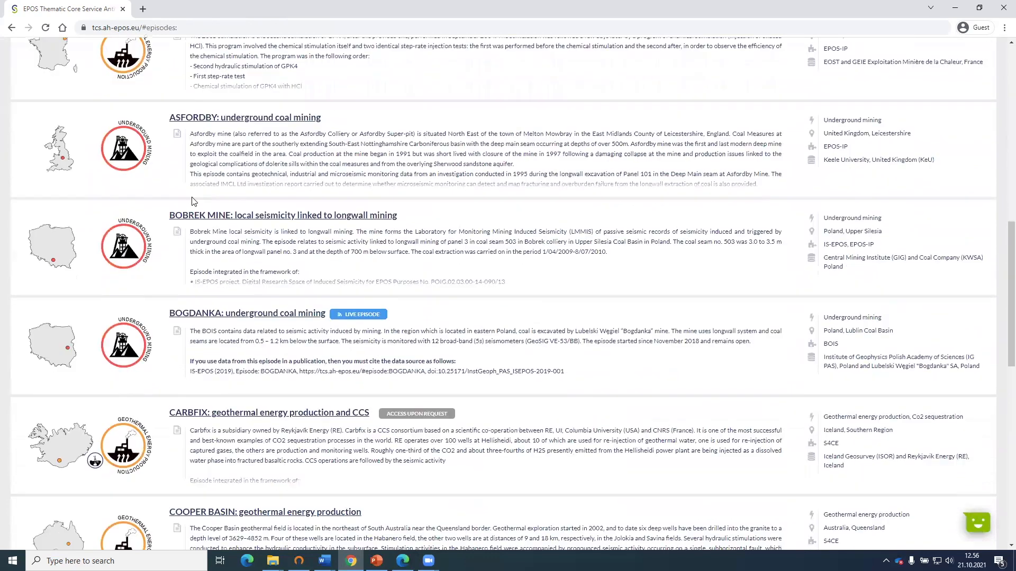
scroll(193, 201, "down", 12)
scroll(206, 245, "down", 2)
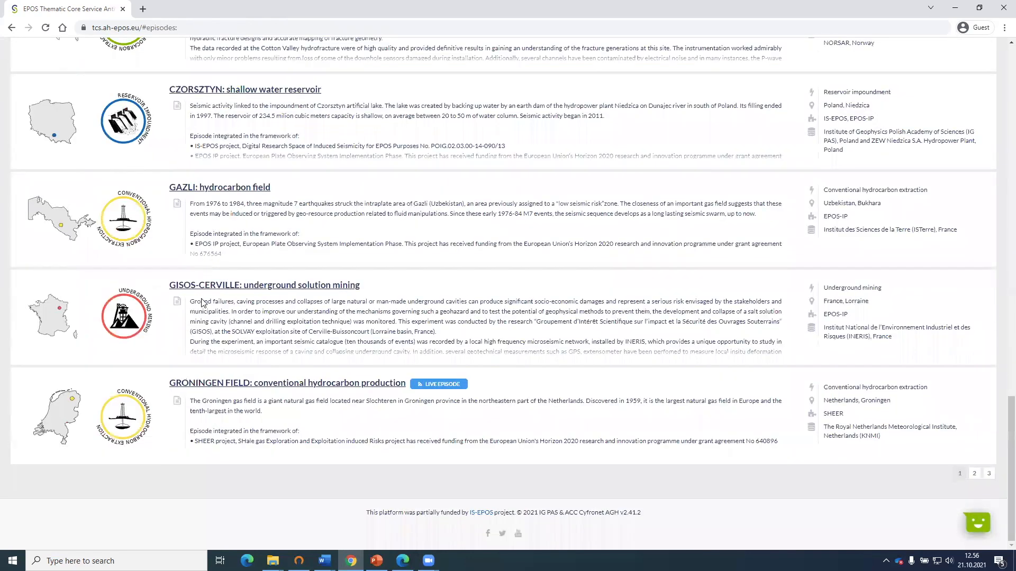
left_click(276, 285)
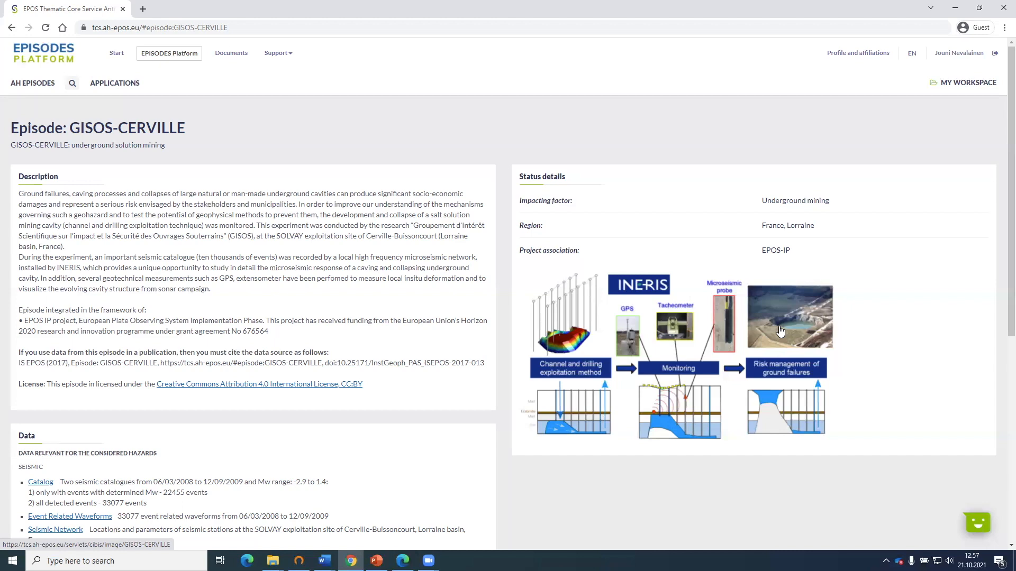
Add the episode's catalog GISOS_catalog_22455_seismic_events.mat to the workspace folder Practical IV/Group/Seasonal as a file, keeping its name.
scroll(370, 403, "down", 3)
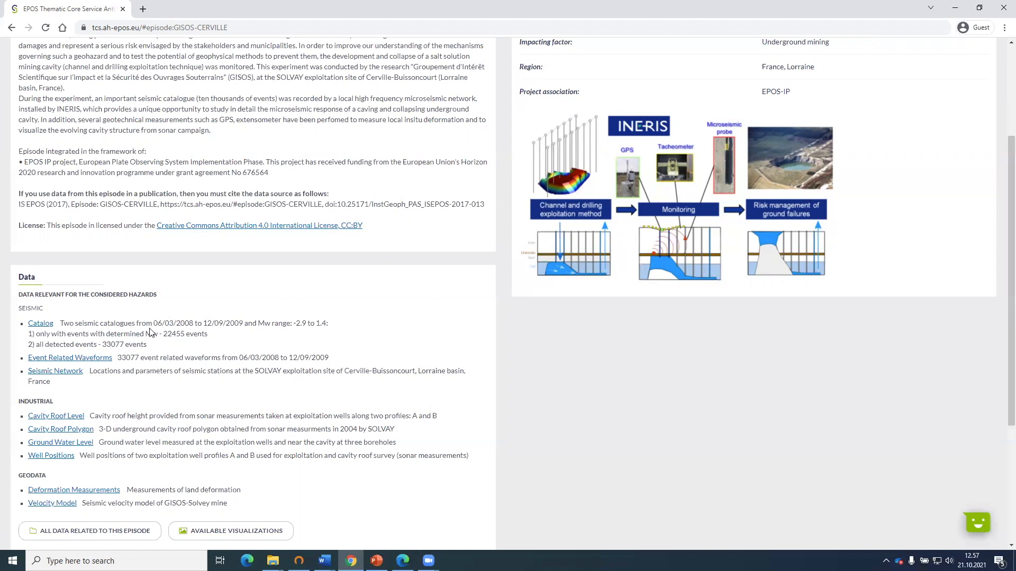
left_click(37, 327)
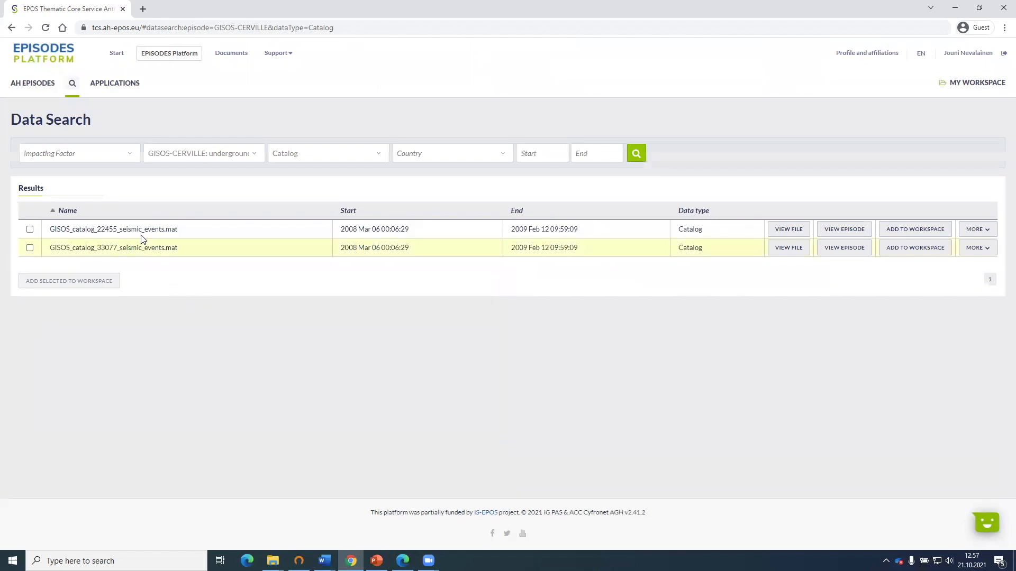
left_click(29, 229)
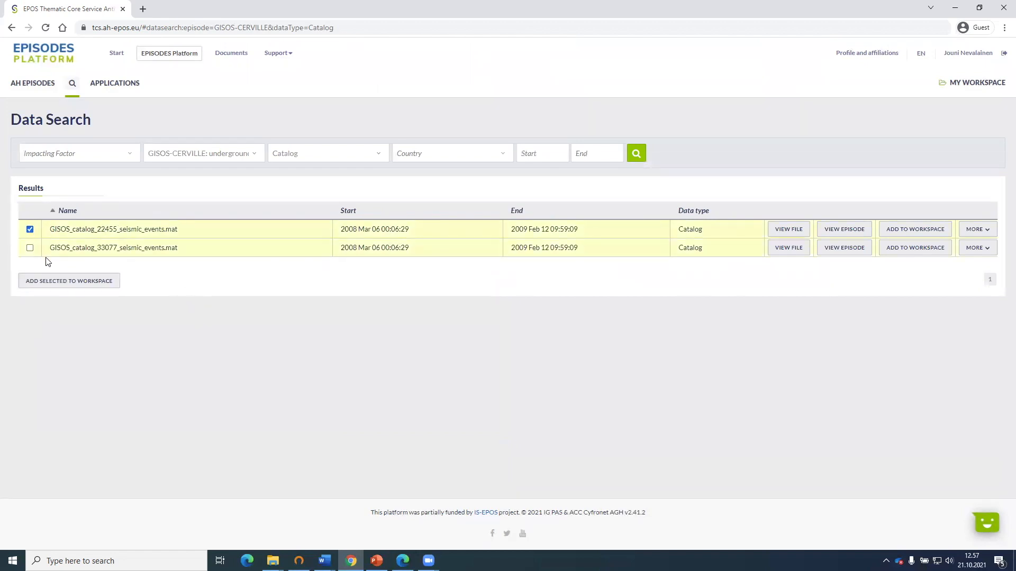
left_click(60, 280)
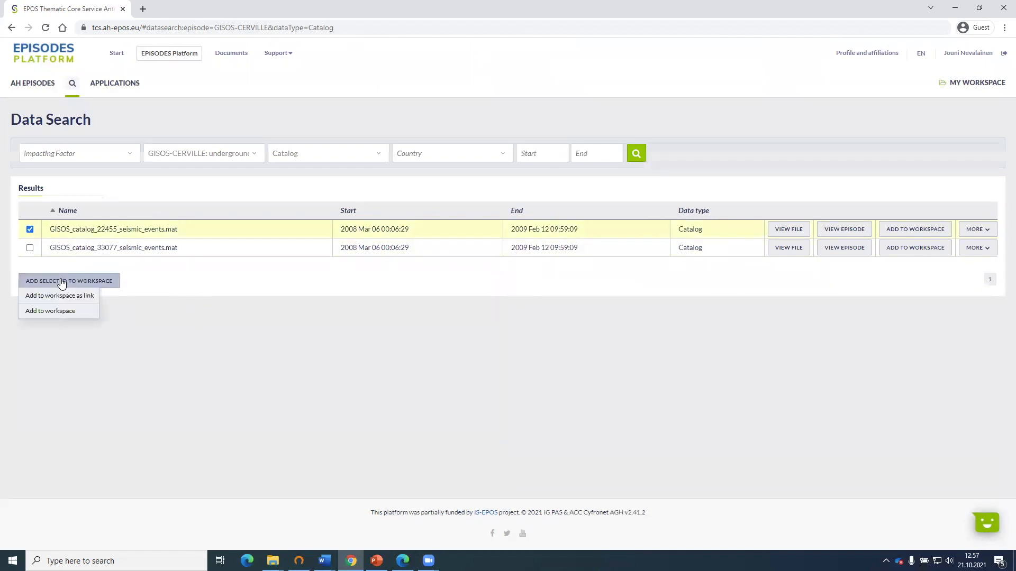
left_click(58, 312)
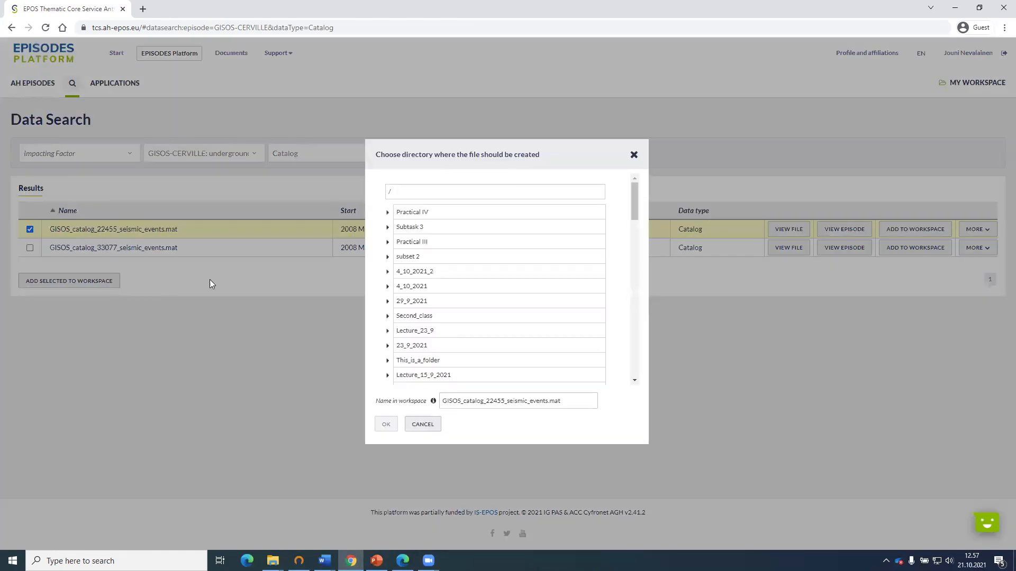
left_click(387, 213)
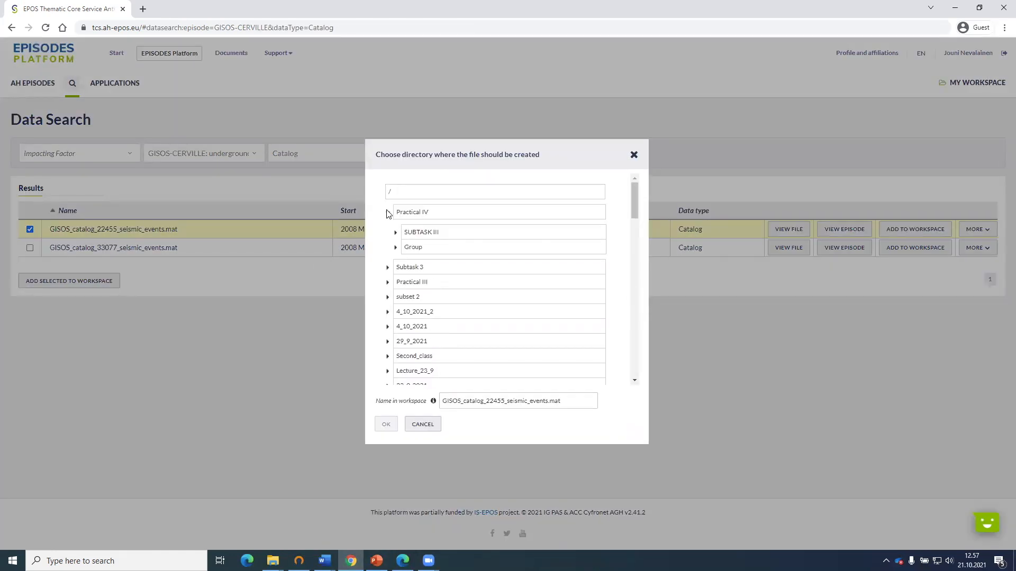
left_click(396, 247)
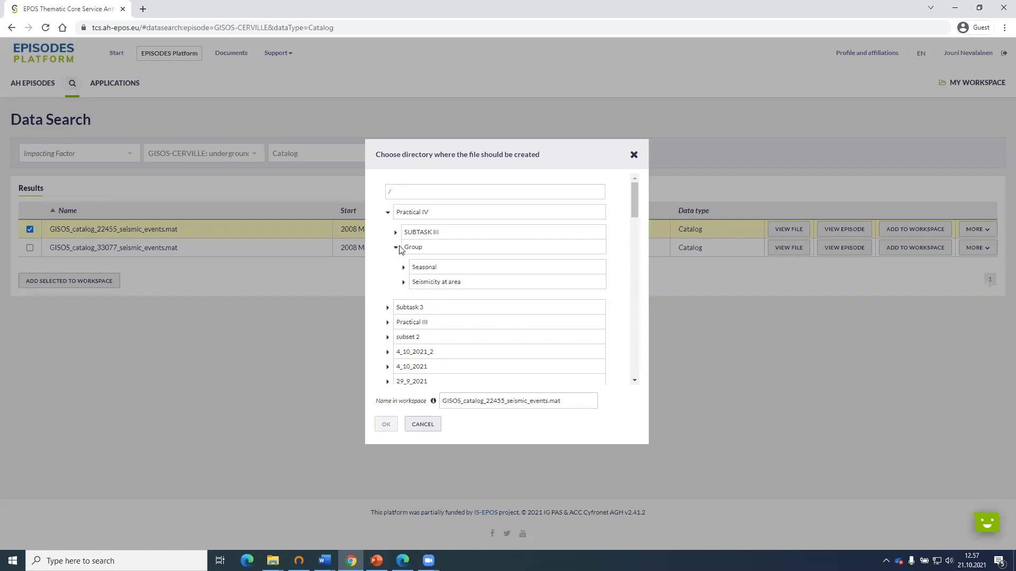
left_click(405, 268)
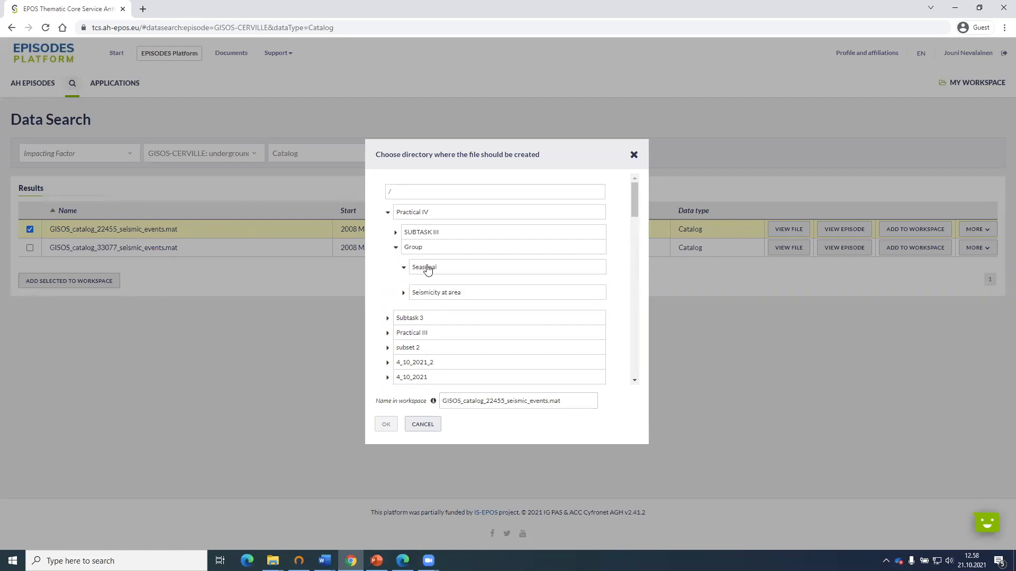
left_click(428, 268)
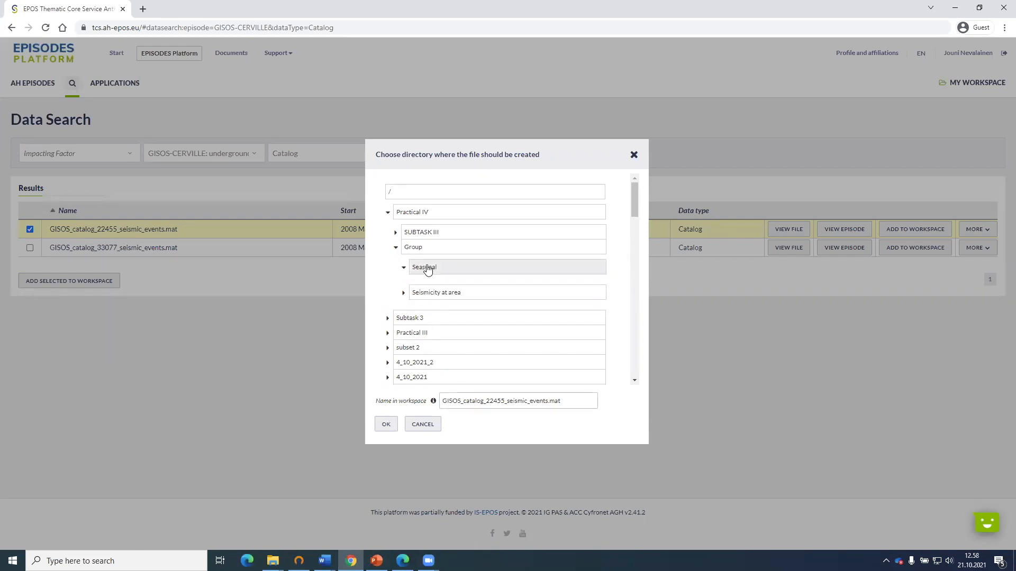
left_click(386, 424)
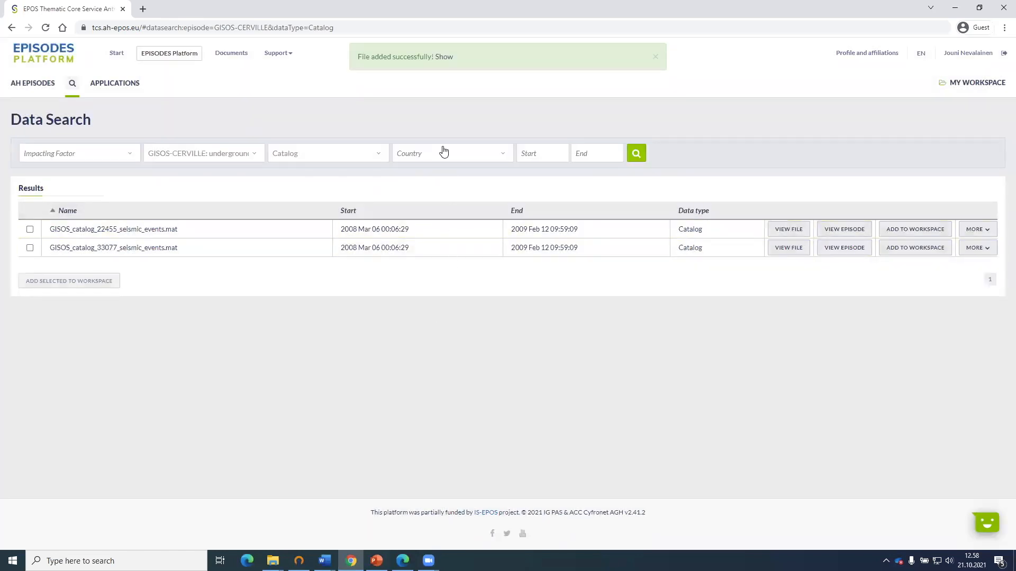
Show the newly added GISOS catalog in the workspace and review its summary and data table.
left_click(440, 57)
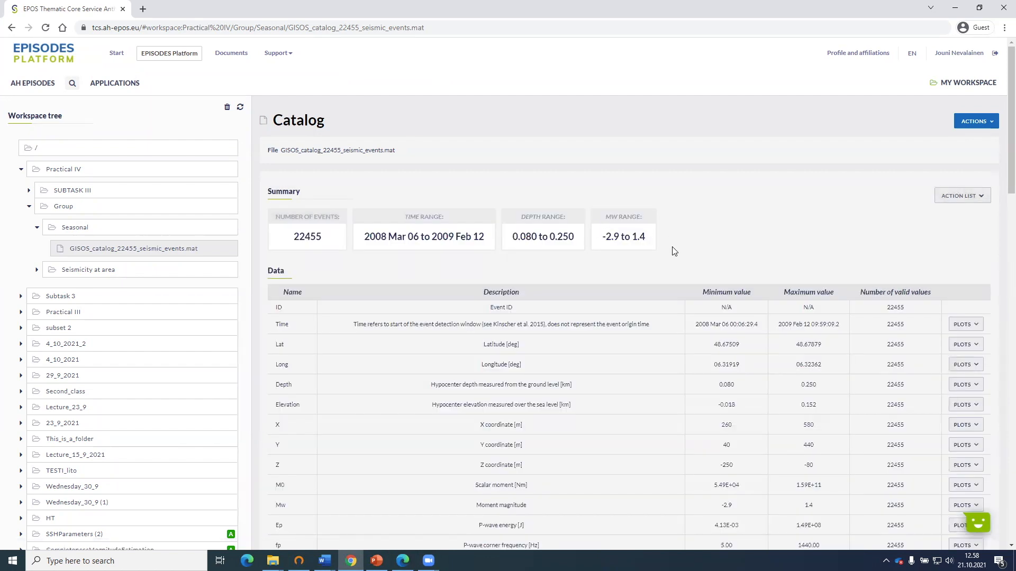
scroll(672, 236, "down", 7)
scroll(660, 273, "up", 5)
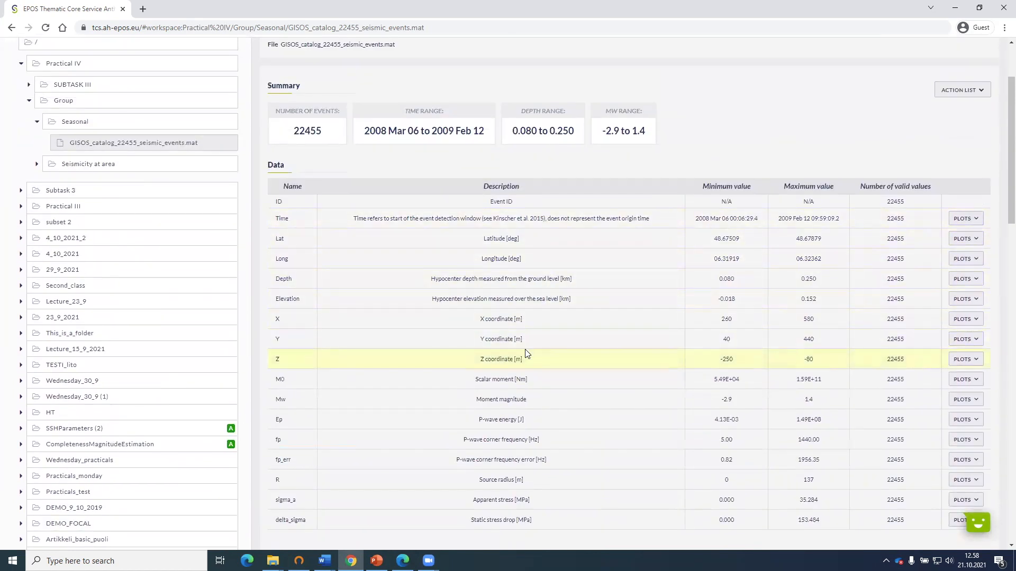
scroll(524, 233, "down", 1)
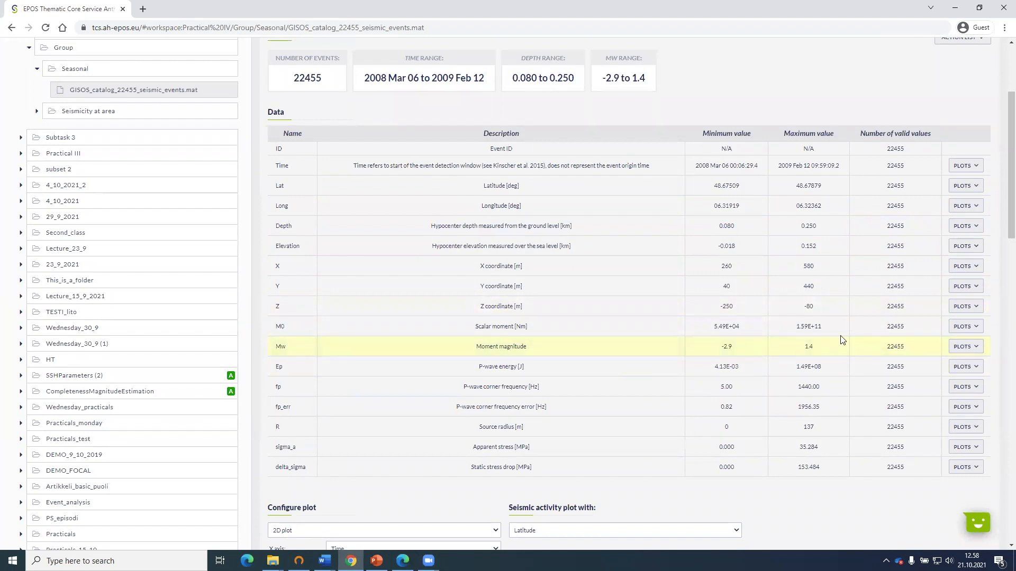
View the histogram of the catalog's moment magnitude Mw, inspect its bins, and close the plot.
left_click(955, 347)
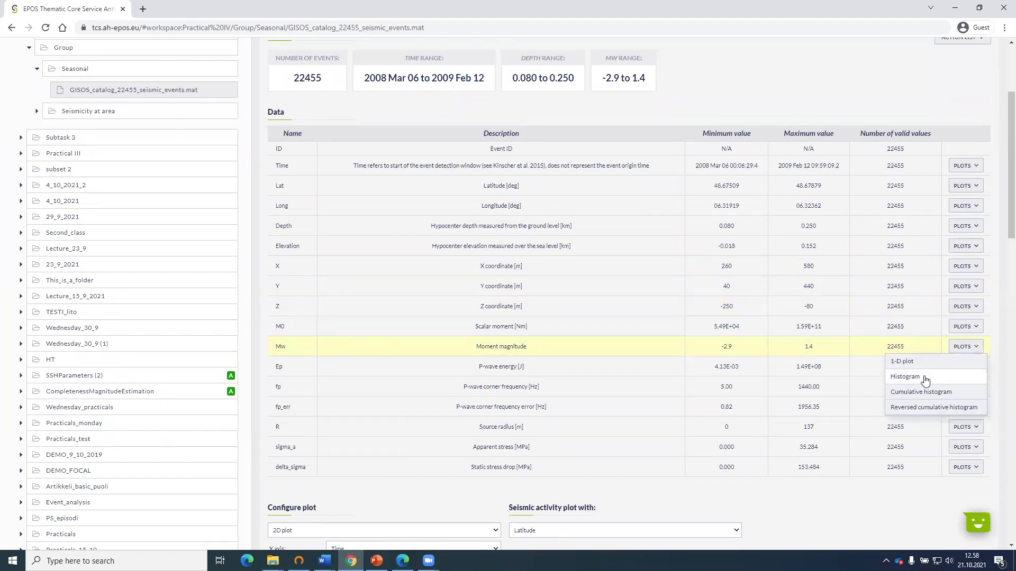
left_click(895, 377)
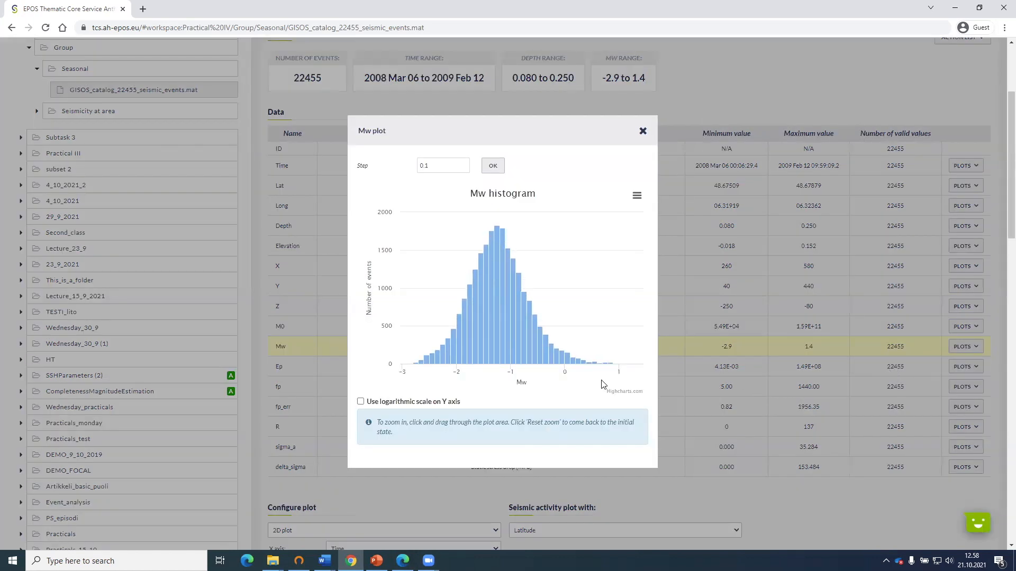
mouse_move(605, 363)
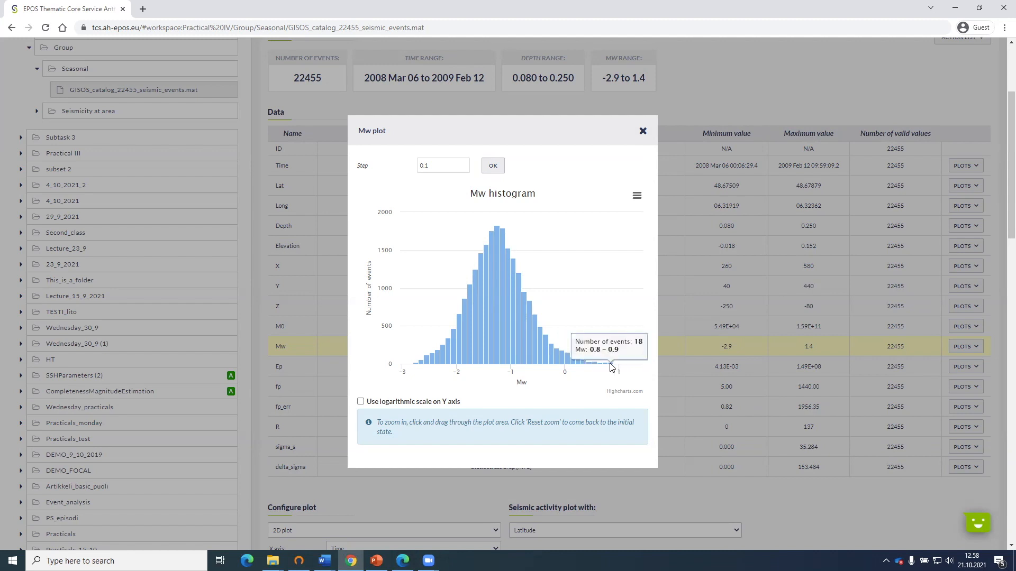
mouse_move(415, 365)
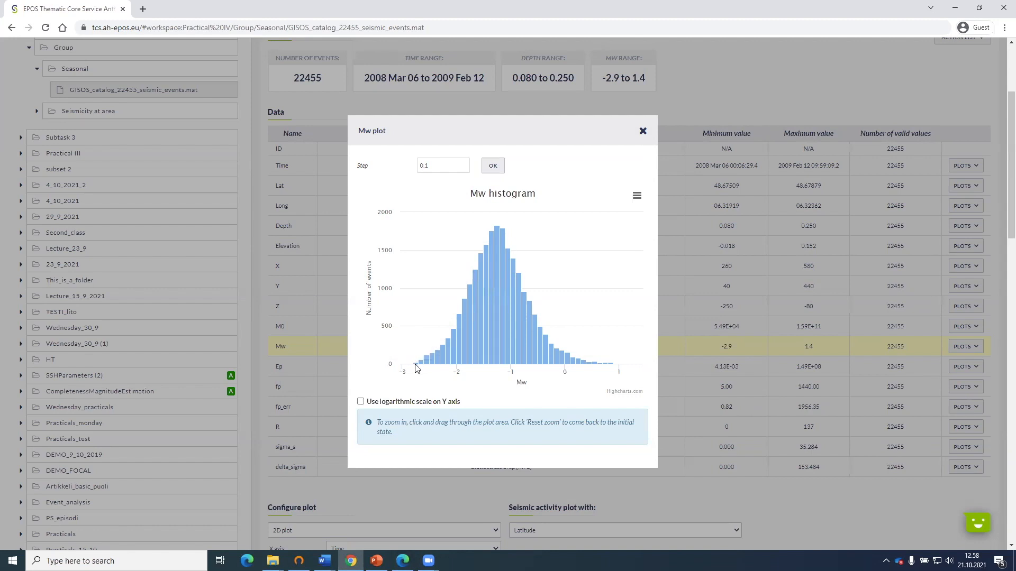
mouse_move(445, 372)
mouse_move(498, 231)
left_click(641, 131)
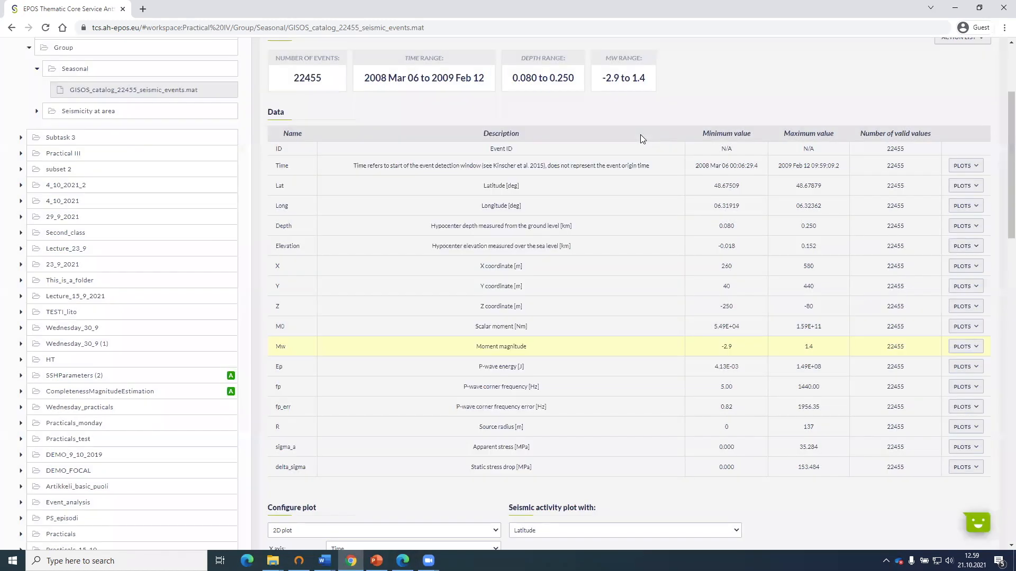
Use the GISOS catalog in the Time correlated earthquakes (Seasonal trends) application.
scroll(535, 347, "up", 2)
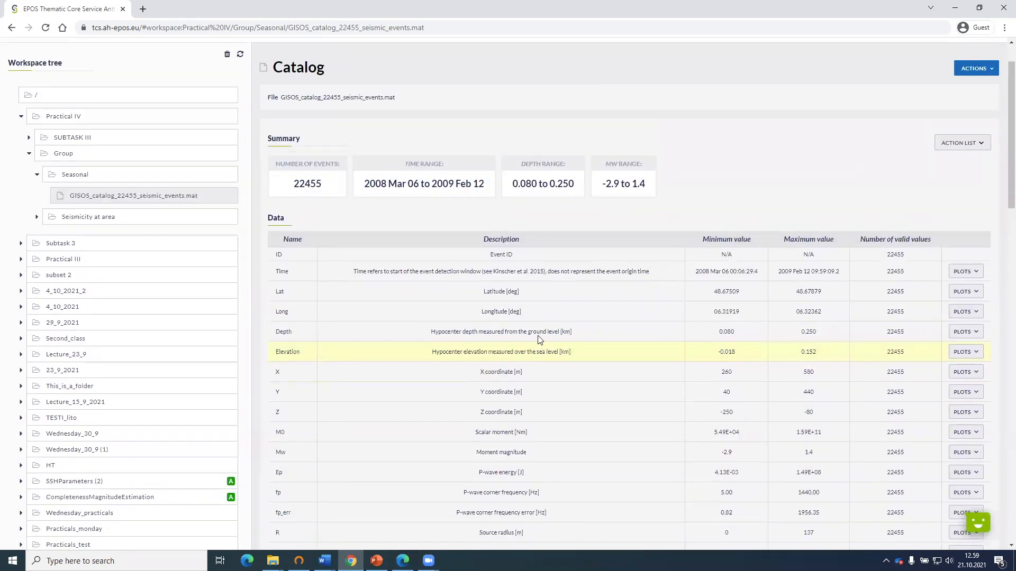
scroll(540, 314, "down", 2)
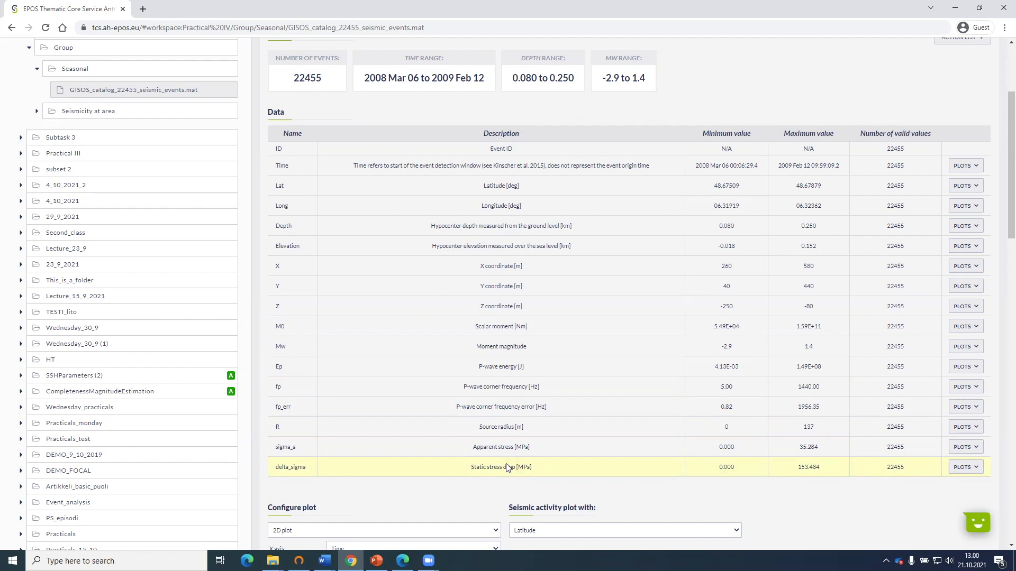
scroll(571, 267, "up", 1)
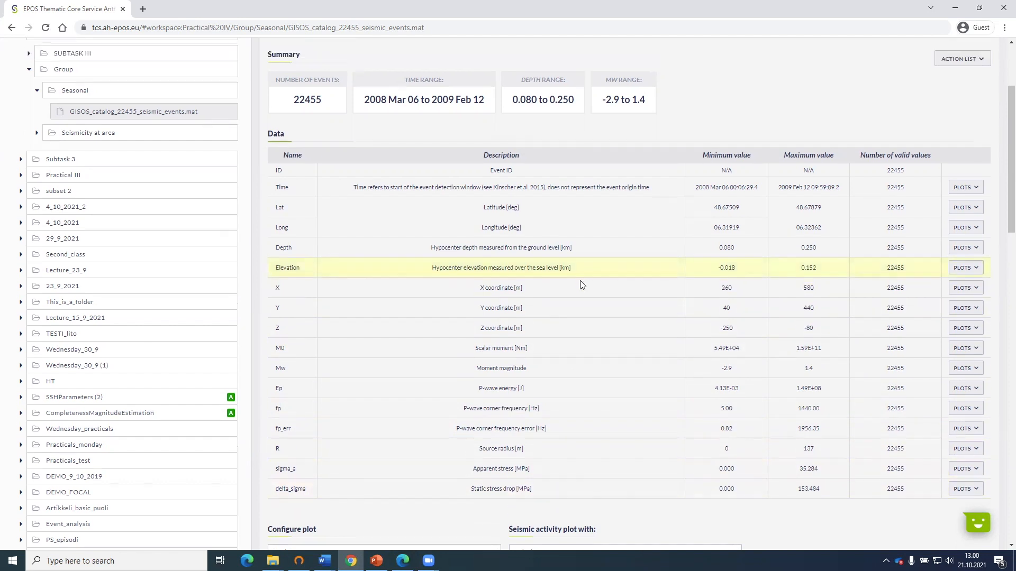
scroll(577, 321, "up", 2)
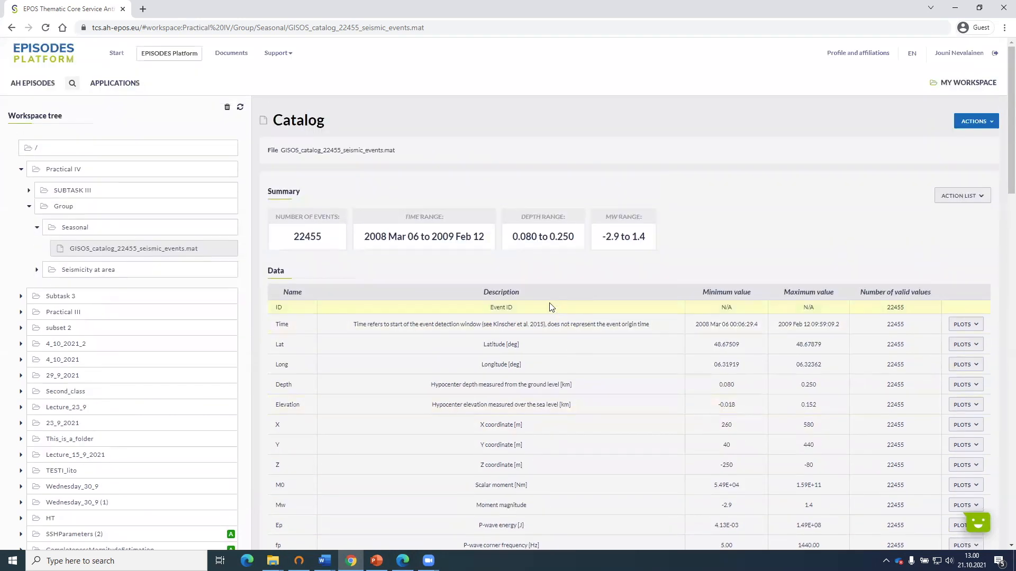
mouse_move(243, 253)
left_click(243, 249)
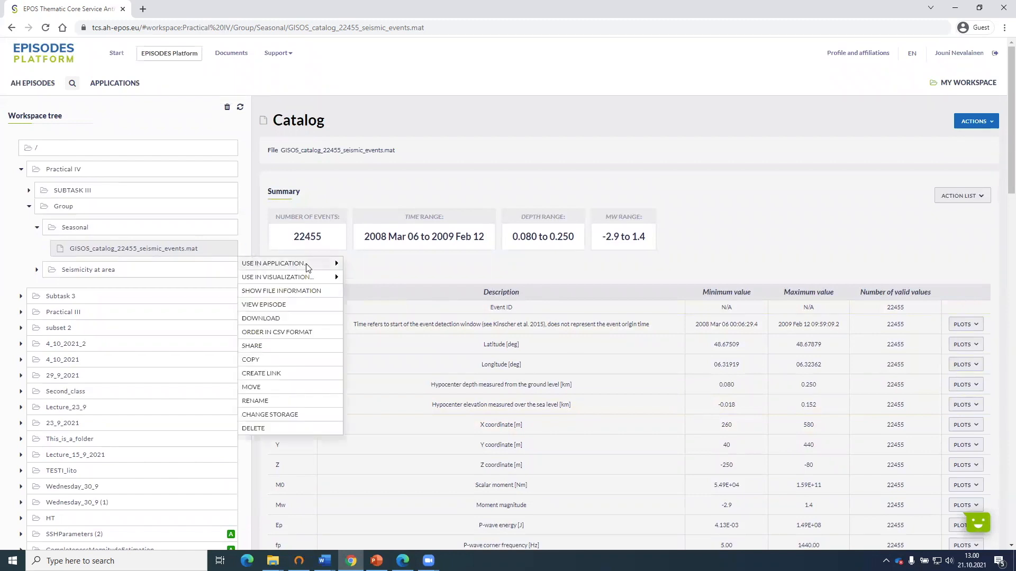
mouse_move(286, 269)
scroll(408, 290, "down", 1)
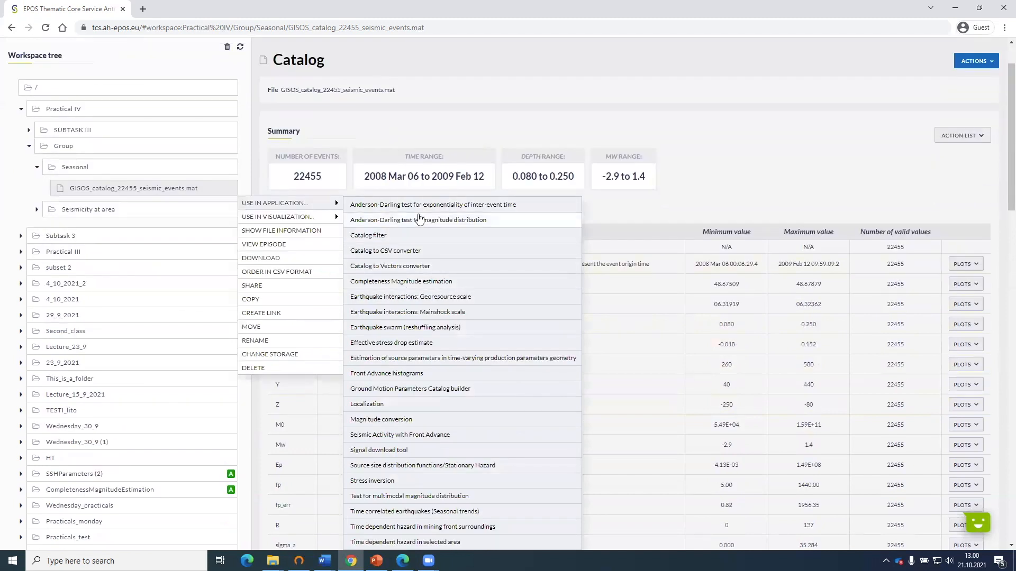
scroll(427, 257, "down", 1)
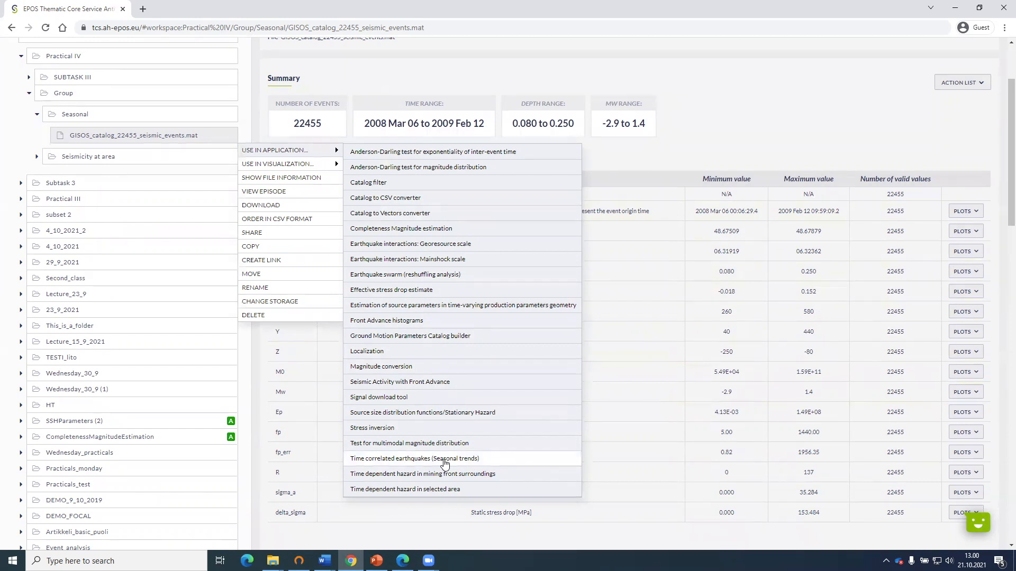
left_click(391, 459)
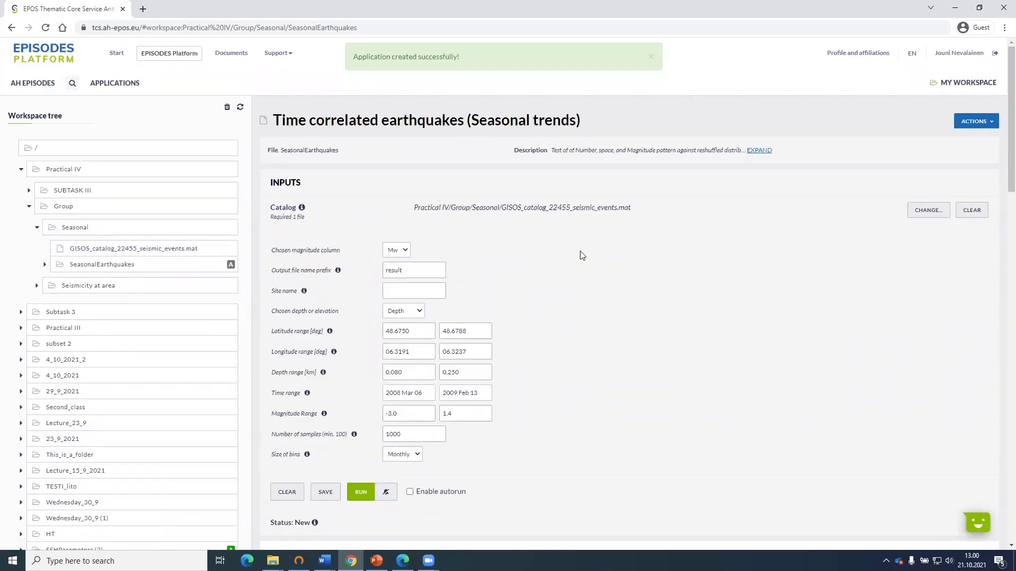
Set the site name of the Seasonal trends application to "res".
left_click(412, 292)
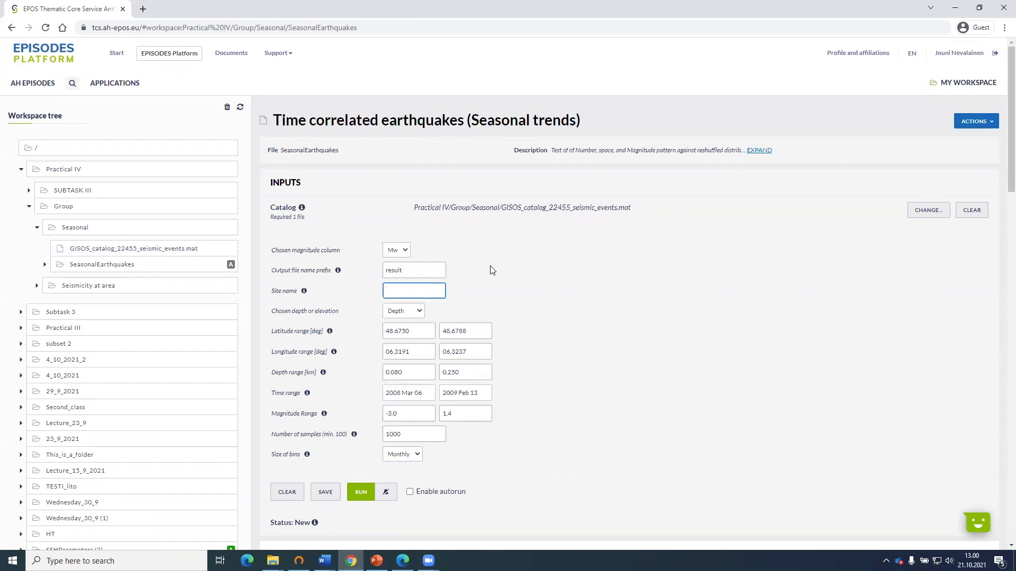
scroll(489, 267, "down", 1)
left_click(548, 219)
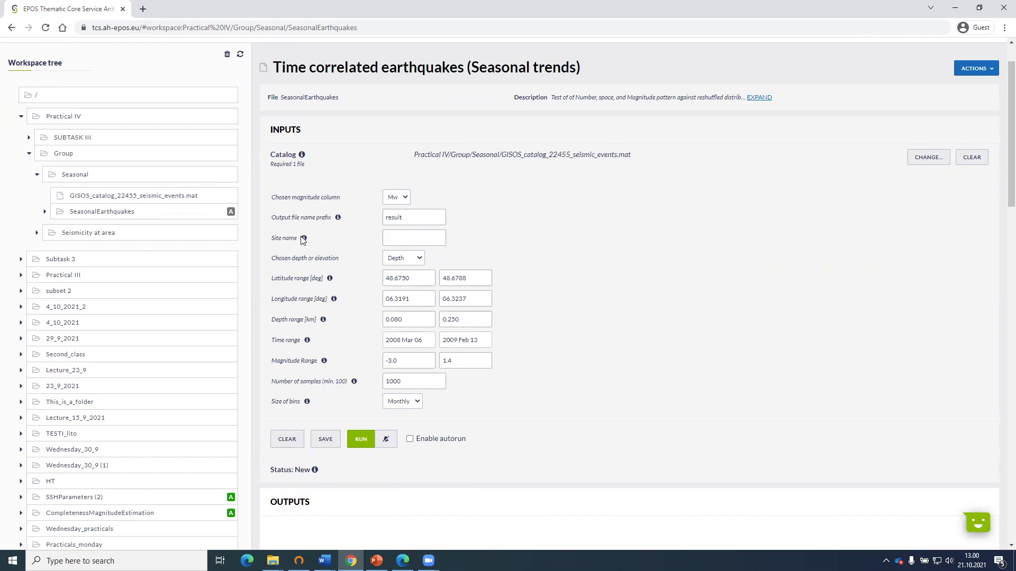
left_click(396, 233)
type("res")
left_click(514, 239)
left_click(416, 237)
Check the available choices for the magnitude column and for depth or elevation.
left_click(405, 201)
left_click(424, 192)
left_click(442, 190)
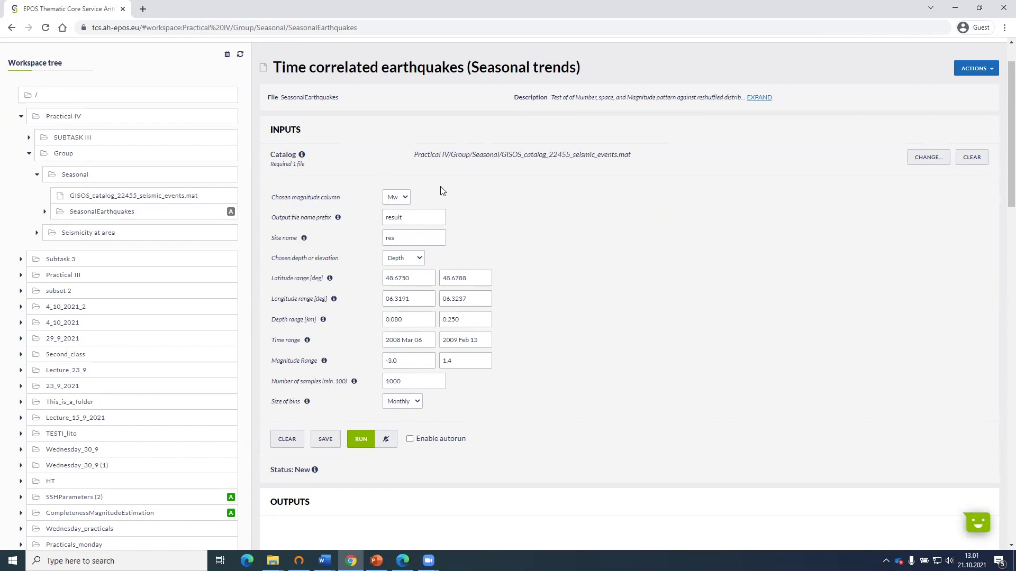
left_click(399, 259)
left_click(478, 257)
Open the GISOS_catalog_22455_seismic_events.mat catalog in a new browser tab and switch to it.
right_click(177, 200)
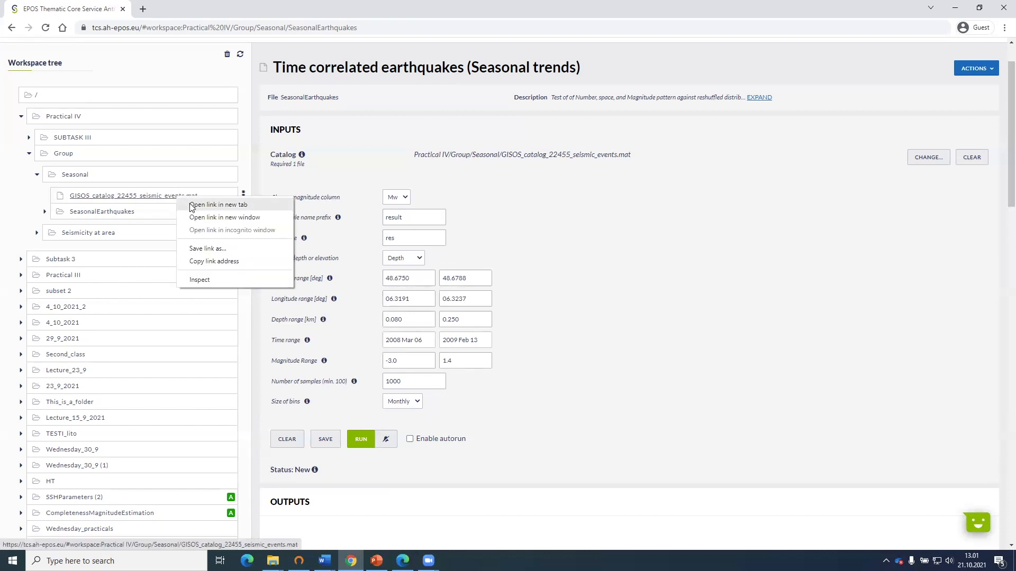
left_click(194, 203)
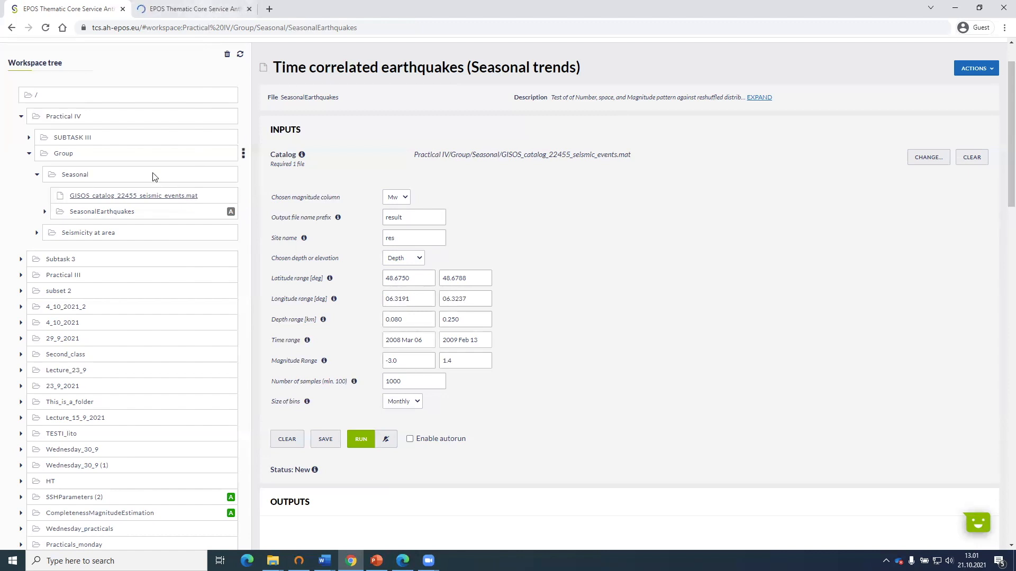
left_click(189, 11)
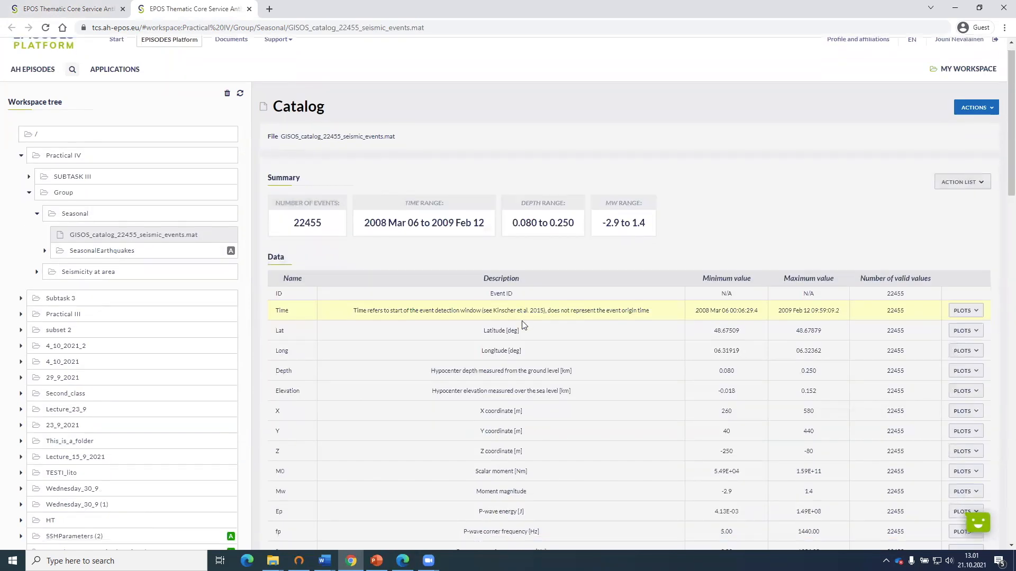
Review the catalog's data columns, then return to the Seasonal trends application and choose Elevation instead of depth.
scroll(521, 323, "down", 2)
scroll(536, 362, "down", 2)
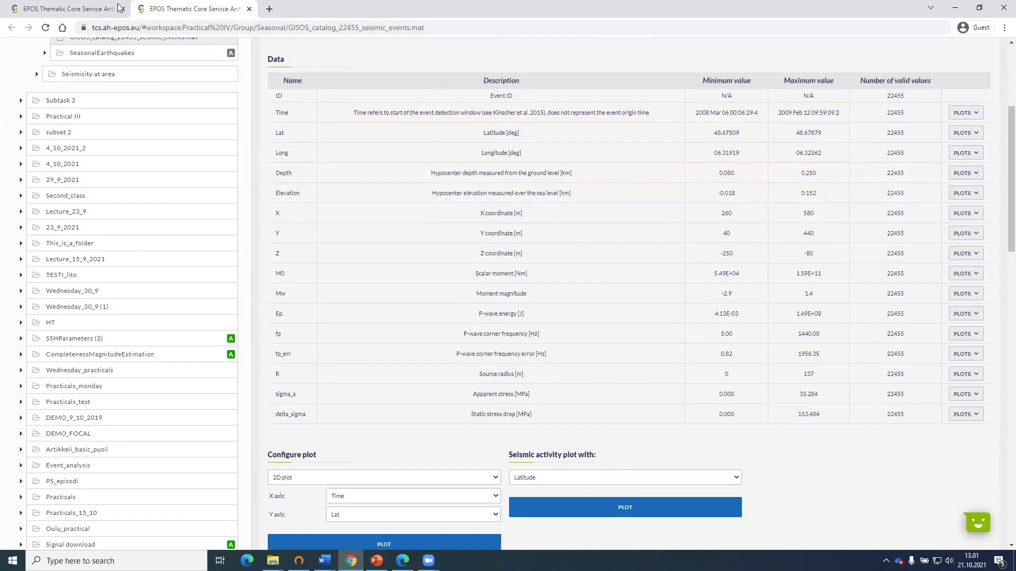
left_click(91, 7)
left_click(413, 259)
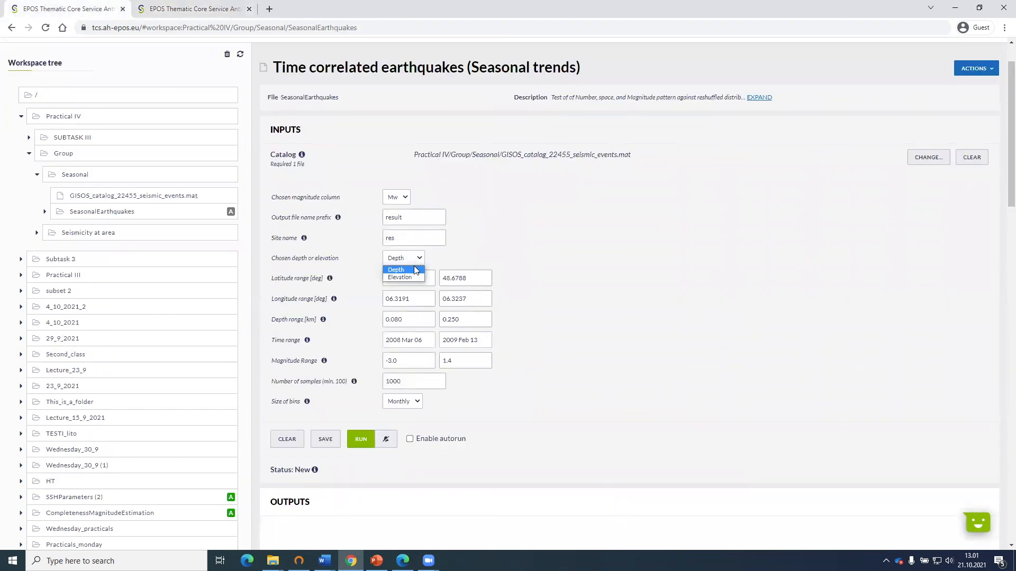
left_click(415, 277)
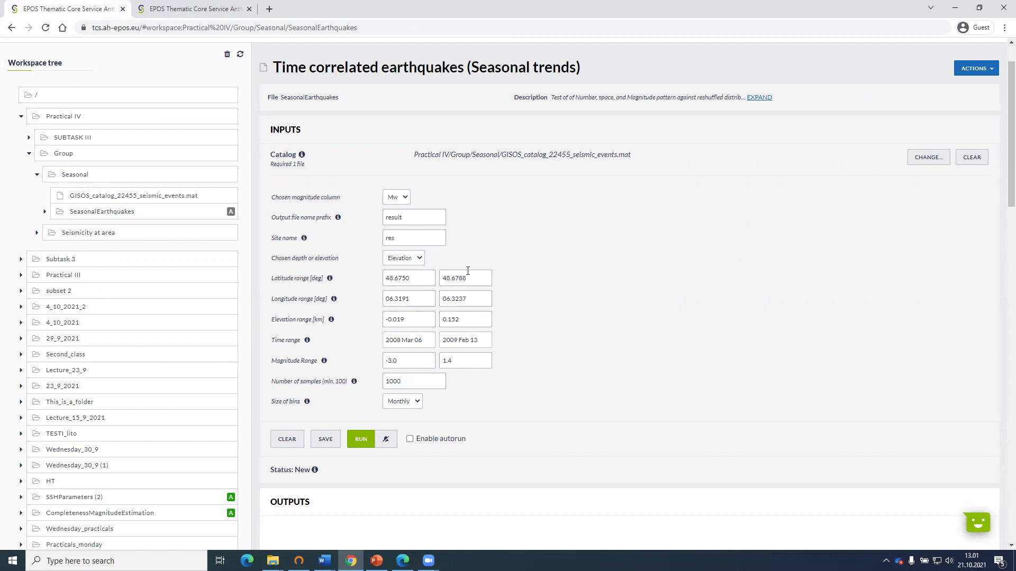
left_click(409, 320)
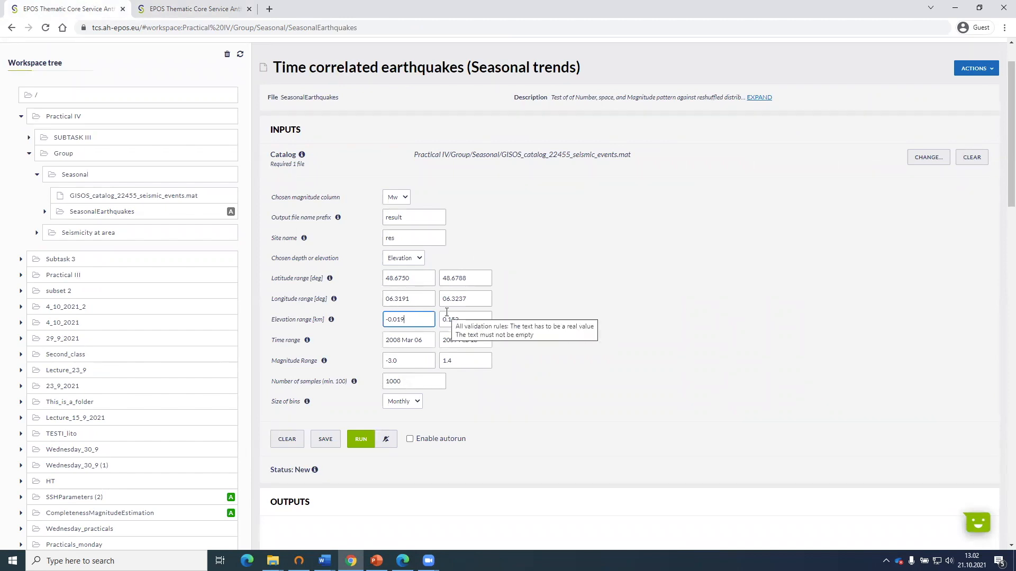
left_click(542, 315)
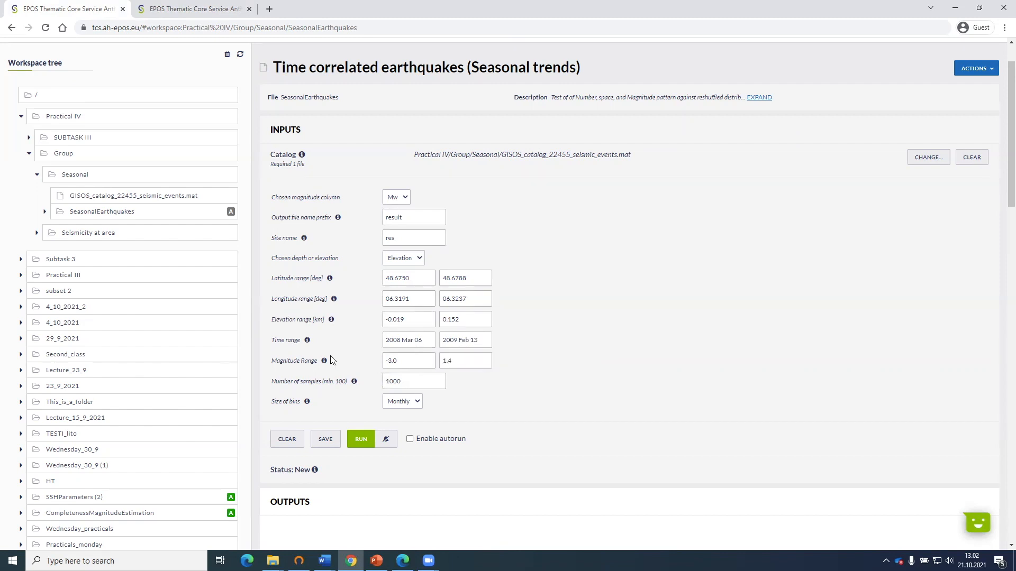
Check the available bin sizes and try to run the Seasonal trends application with Monthly bins and 1000 samples.
scroll(529, 359, "down", 1)
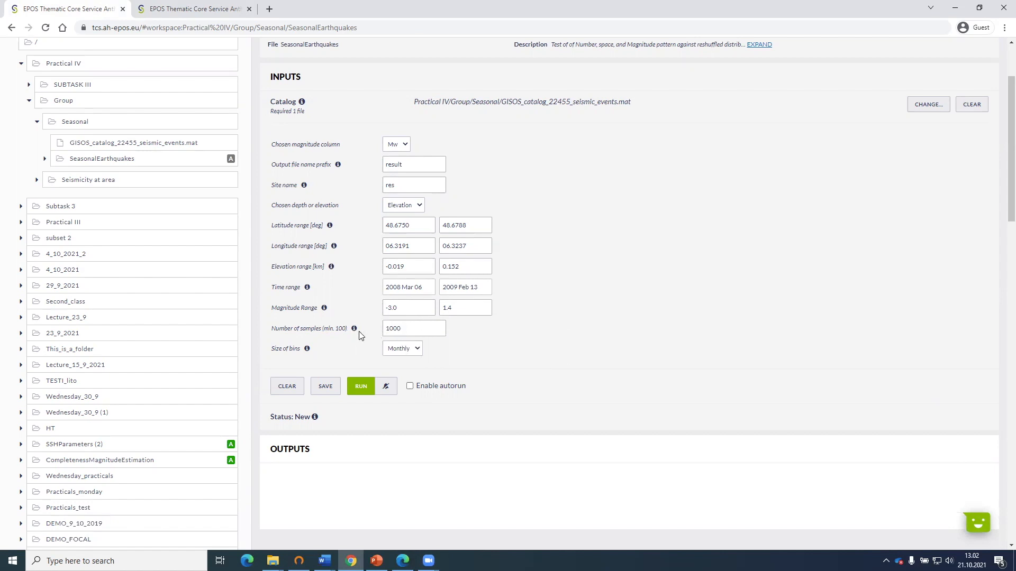
mouse_move(359, 332)
left_click(395, 350)
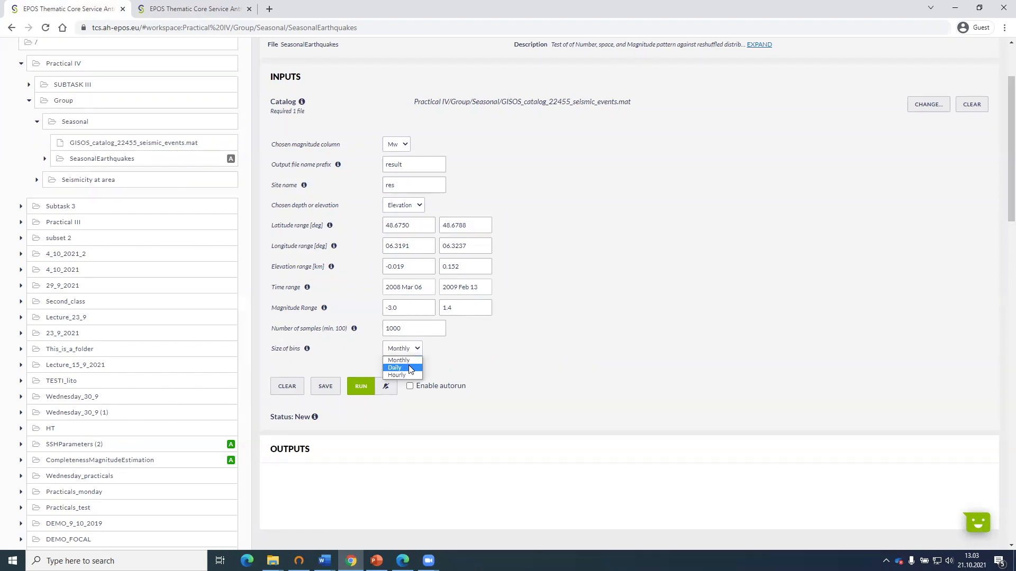
left_click(474, 348)
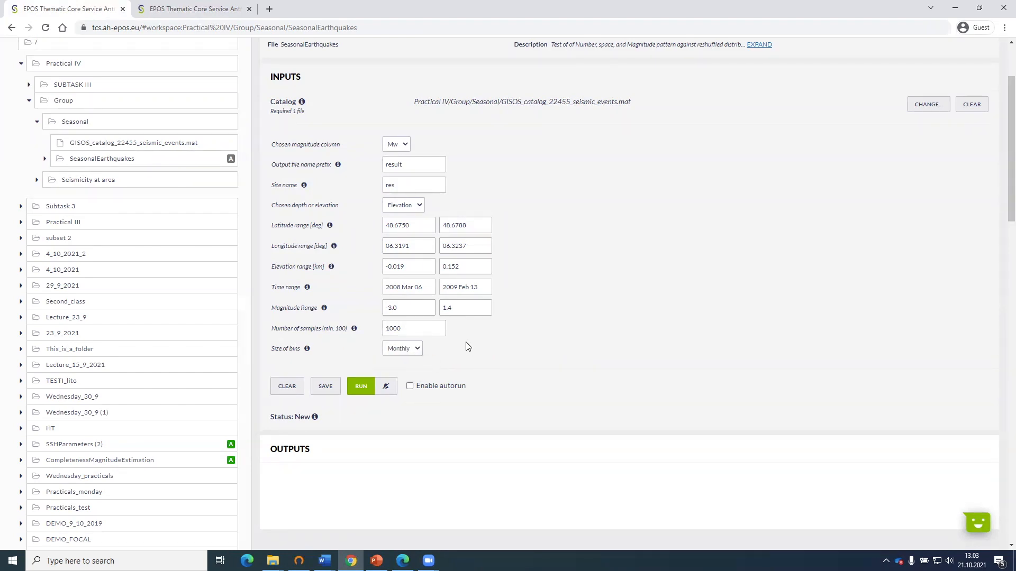
left_click(362, 389)
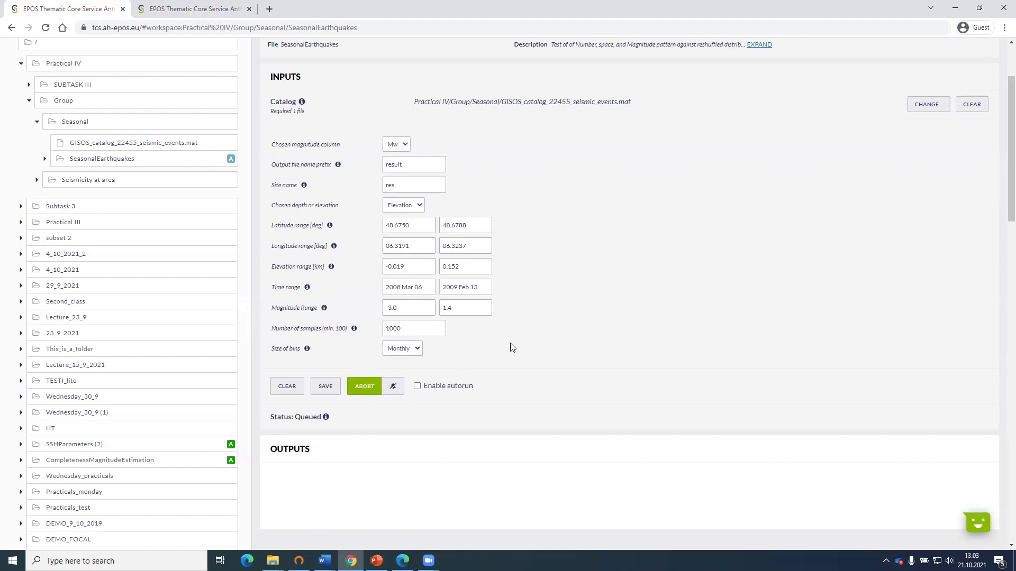
scroll(516, 344, "down", 1)
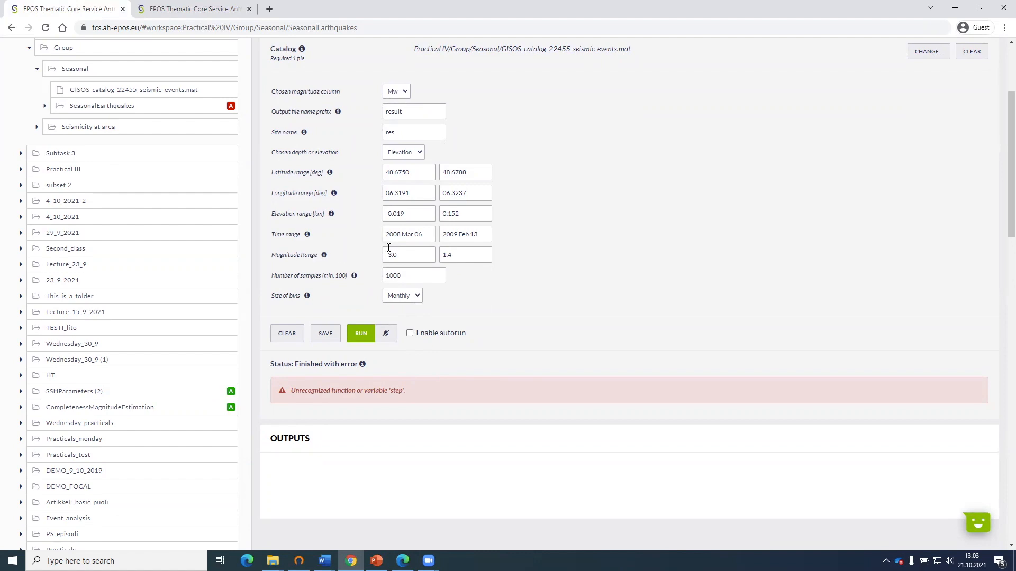
Try to run the application with the lower limit of the magnitude range set to -1.2.
left_click_drag(398, 254, 384, 255)
key("BackSpace")
type("1-2")
left_click_drag(431, 255, 374, 257)
type("-1.2")
left_click(361, 333)
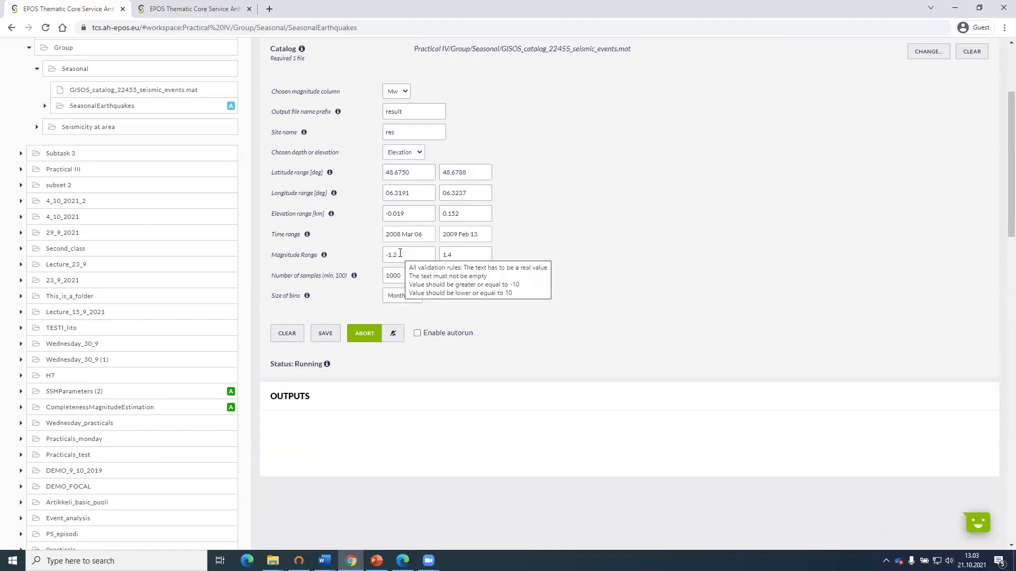
Set the lower limit of the magnitude range to -0.5 and run the application.
left_click_drag(397, 256, 392, 256)
type("0.5")
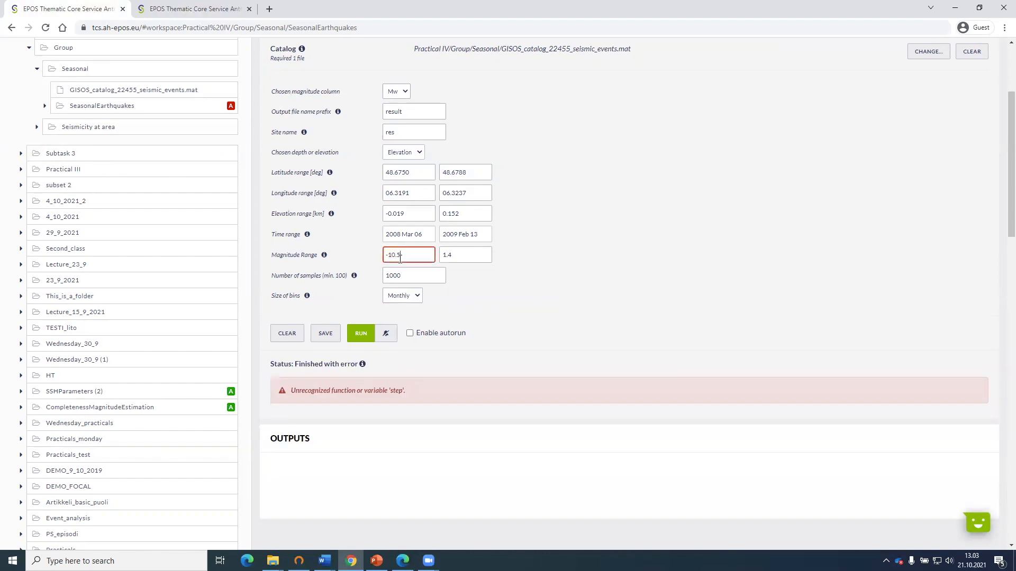
left_click(391, 255)
key("BackSpace")
left_click(361, 333)
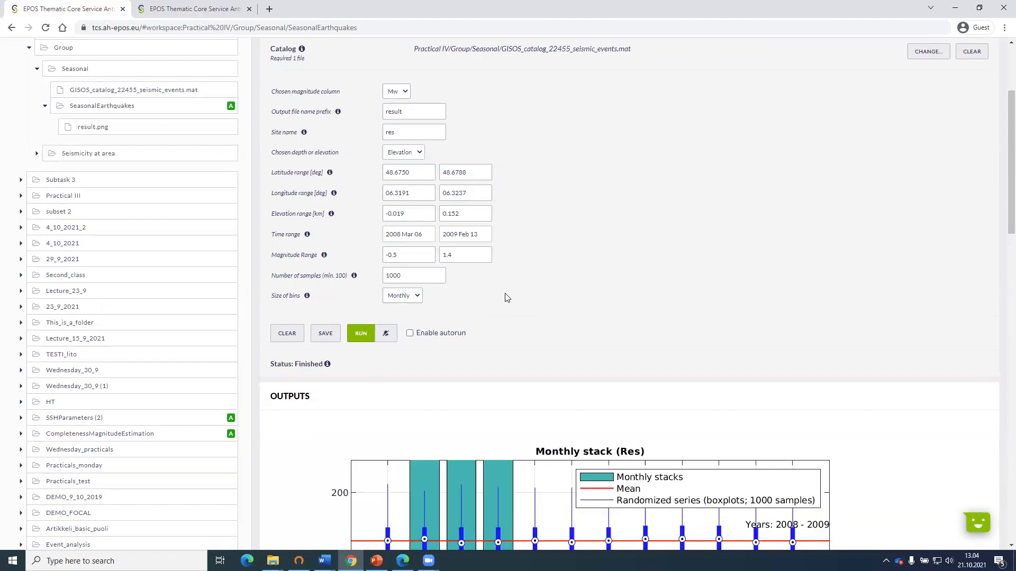
Examine the monthly stack chart in the outputs against the input parameters used for the run.
scroll(507, 298, "down", 4)
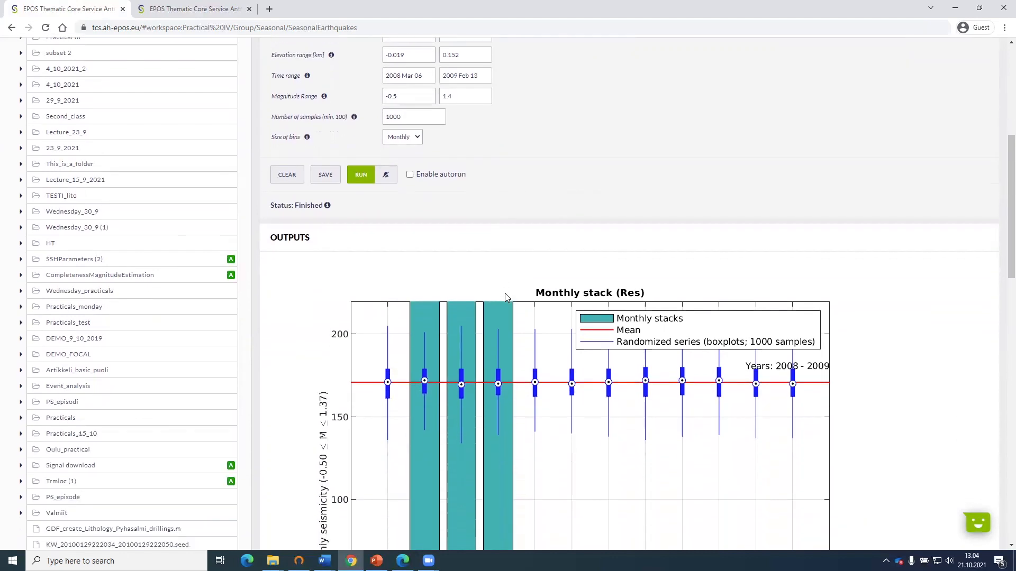
scroll(505, 294, "down", 2)
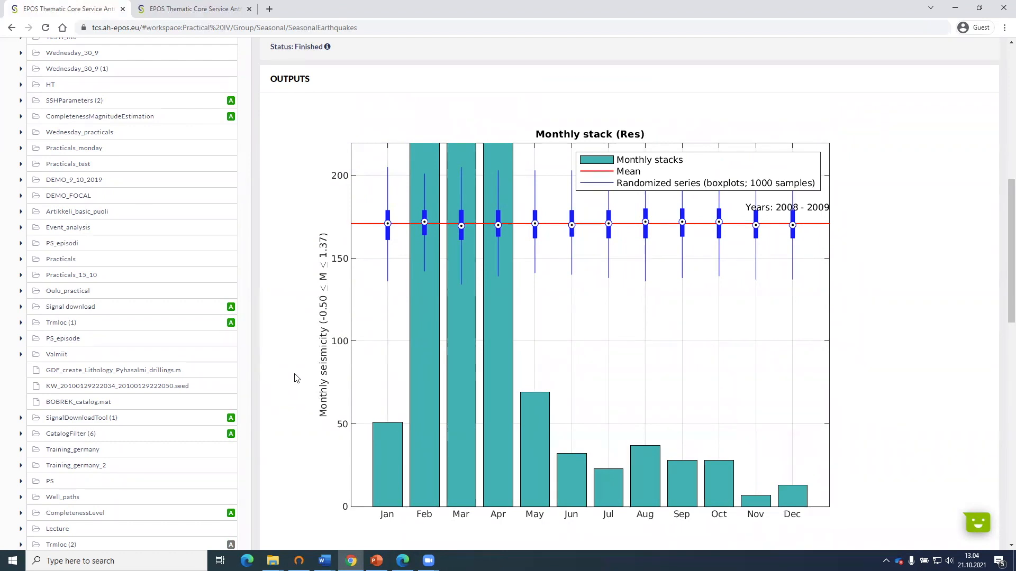
scroll(447, 440, "up", 4)
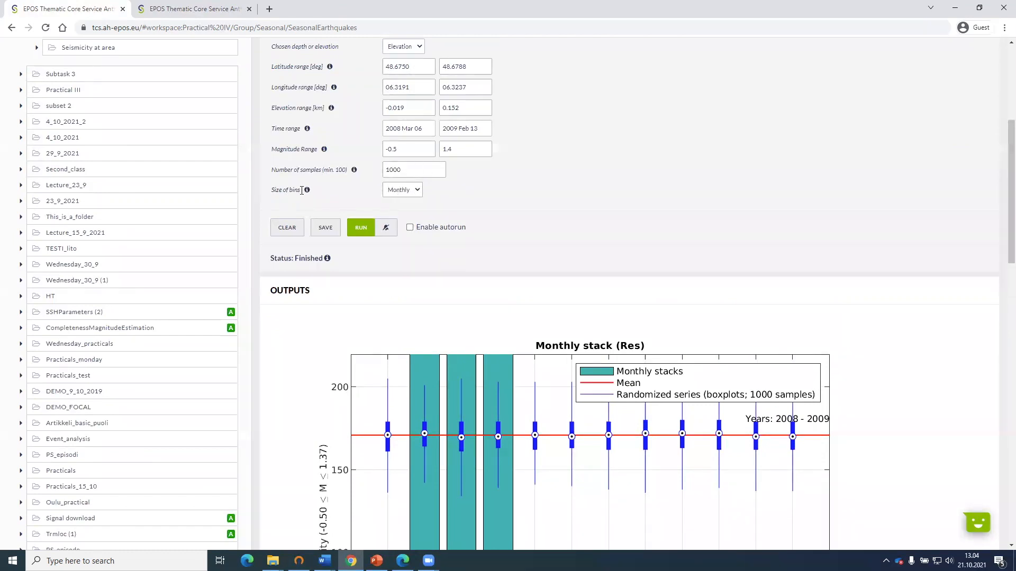
scroll(477, 246, "down", 1)
scroll(477, 247, "down", 5)
scroll(471, 264, "up", 1)
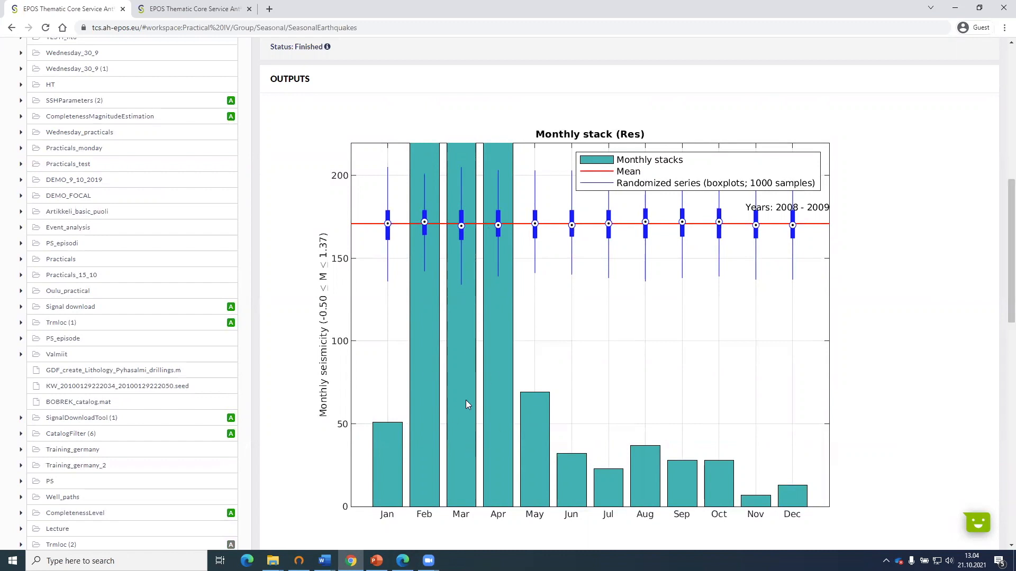
scroll(494, 390, "up", 1)
scroll(494, 390, "down", 1)
scroll(883, 318, "up", 5)
scroll(884, 318, "up", 1)
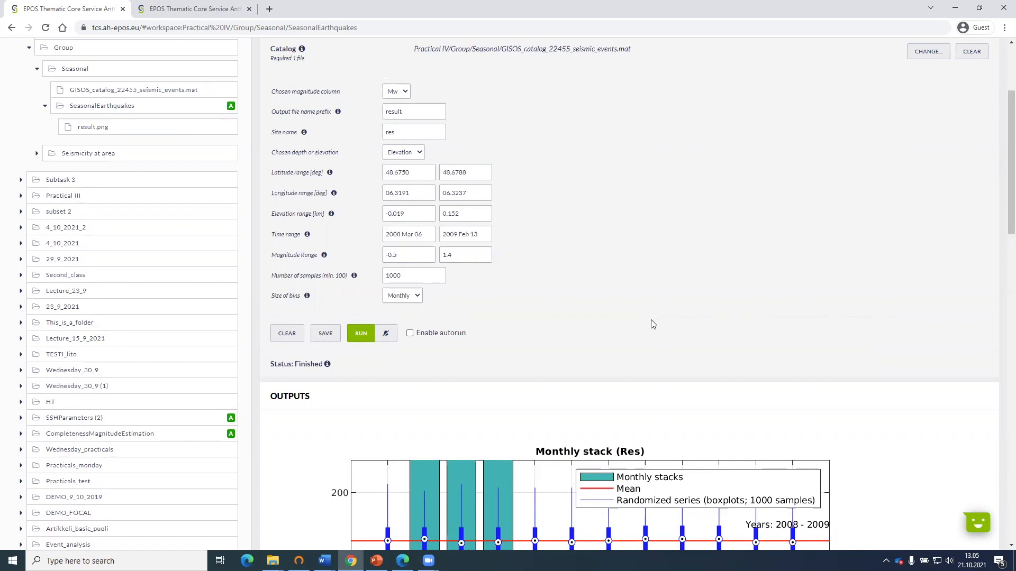
Set the lower limit of the magnitude range to -0.6, rerun the application and view the monthly stack chart.
left_click(399, 256)
type("4")
key("Down")
key("Down")
key("Down")
left_click(362, 333)
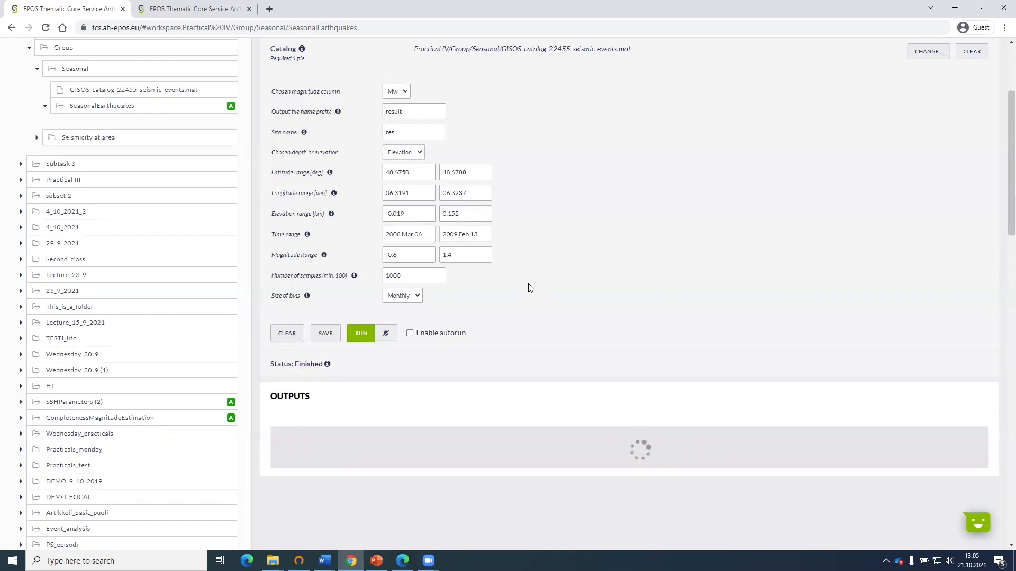
scroll(531, 288, "down", 2)
scroll(531, 288, "down", 4)
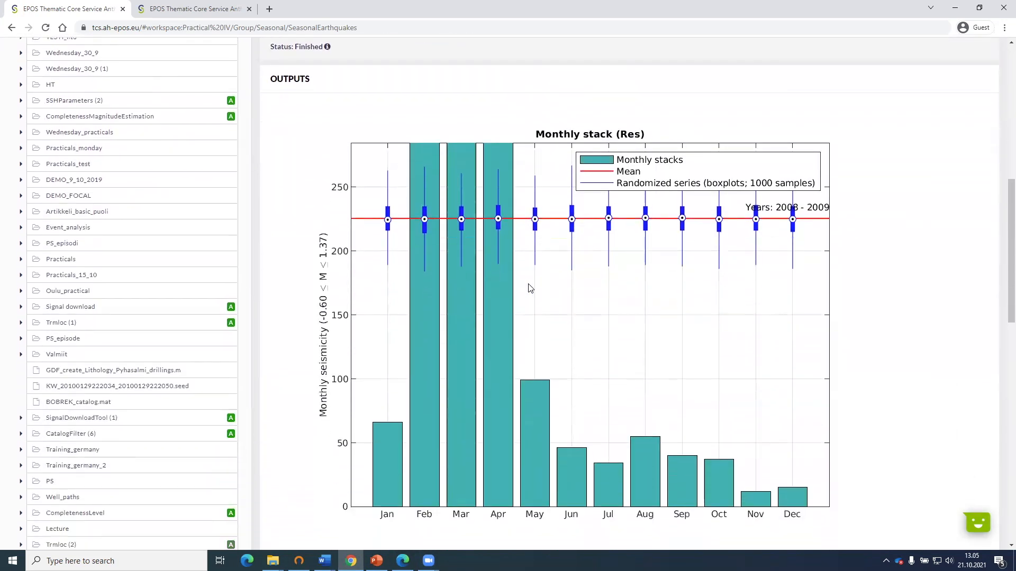
Set the size of bins to Daily, rerun the application and view the daily stack chart.
scroll(531, 288, "up", 3)
scroll(530, 288, "up", 1)
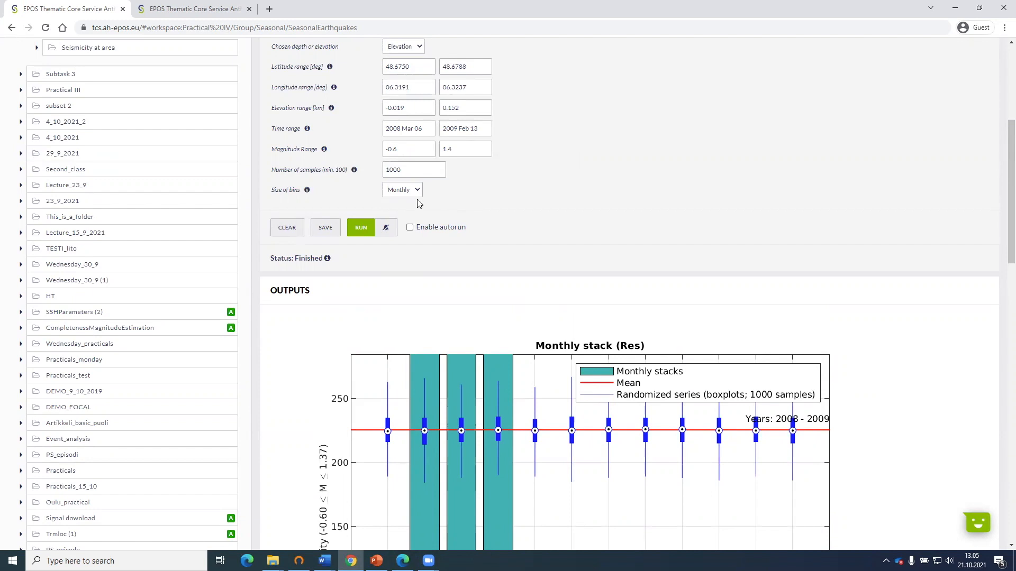
left_click(405, 192)
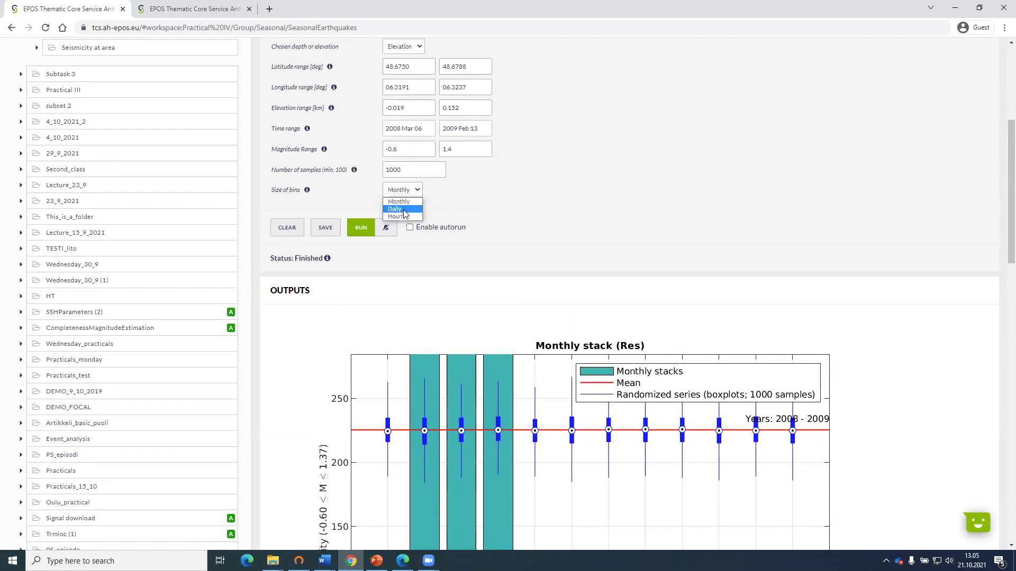
left_click(398, 210)
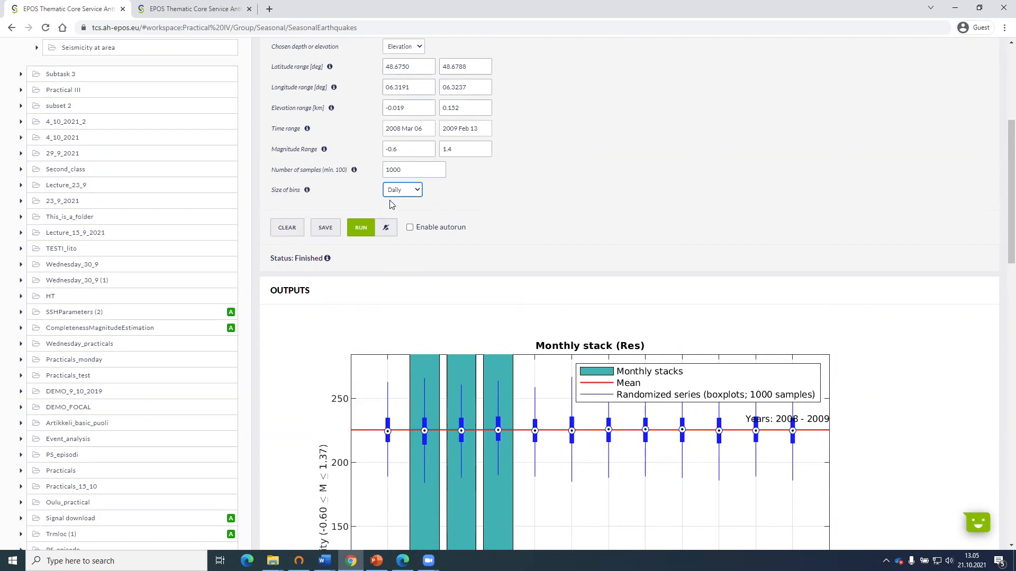
left_click(356, 230)
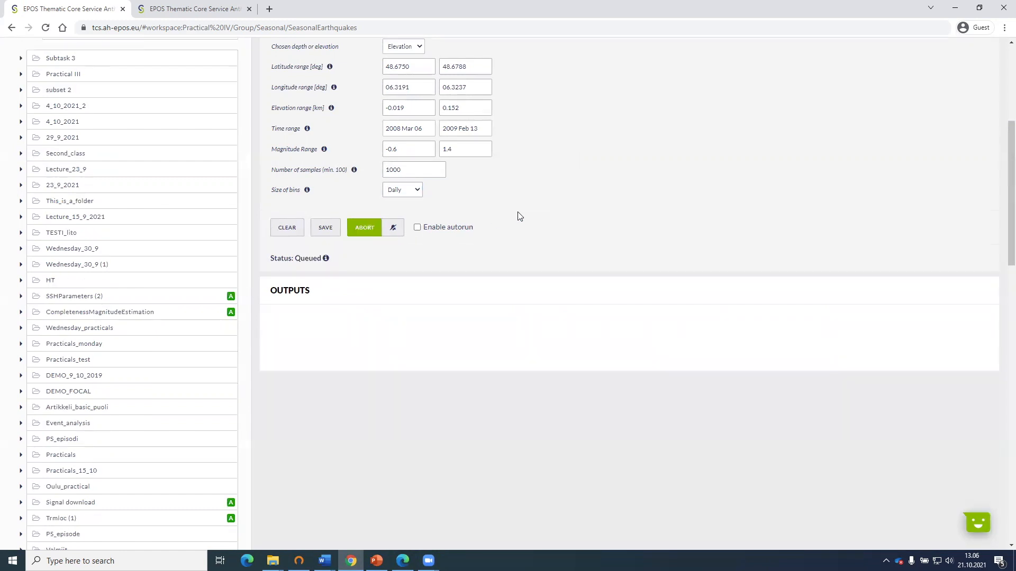
scroll(519, 216, "down", 3)
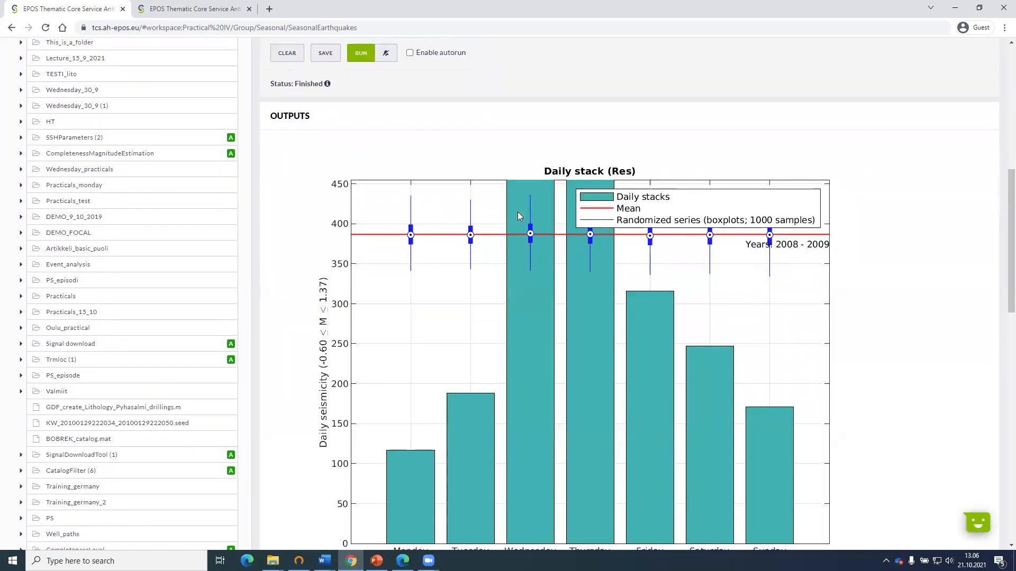
scroll(517, 212, "down", 1)
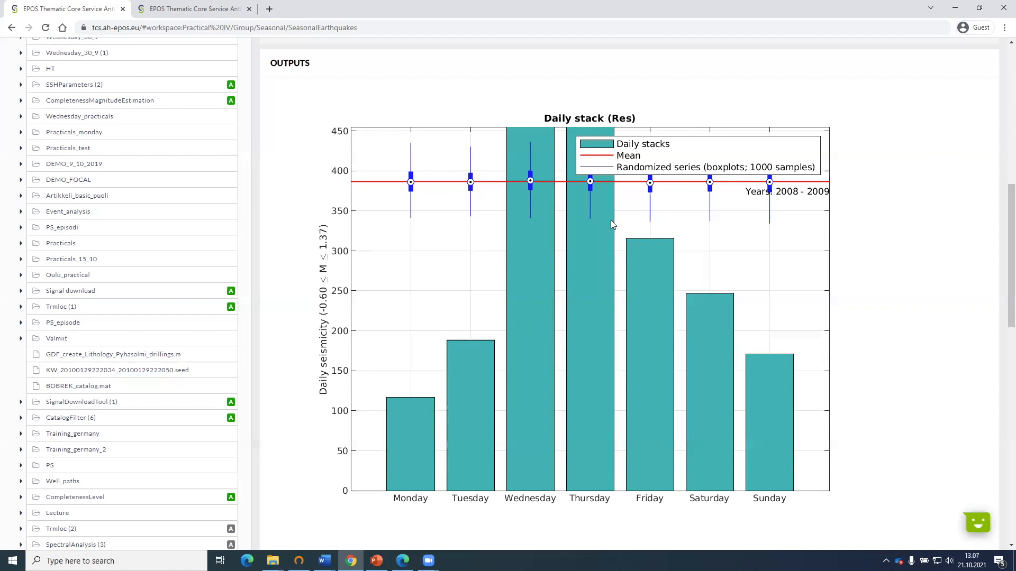
Set the size of bins to Hourly with 3 as the number of hours, and rerun the application.
scroll(868, 296, "up", 6)
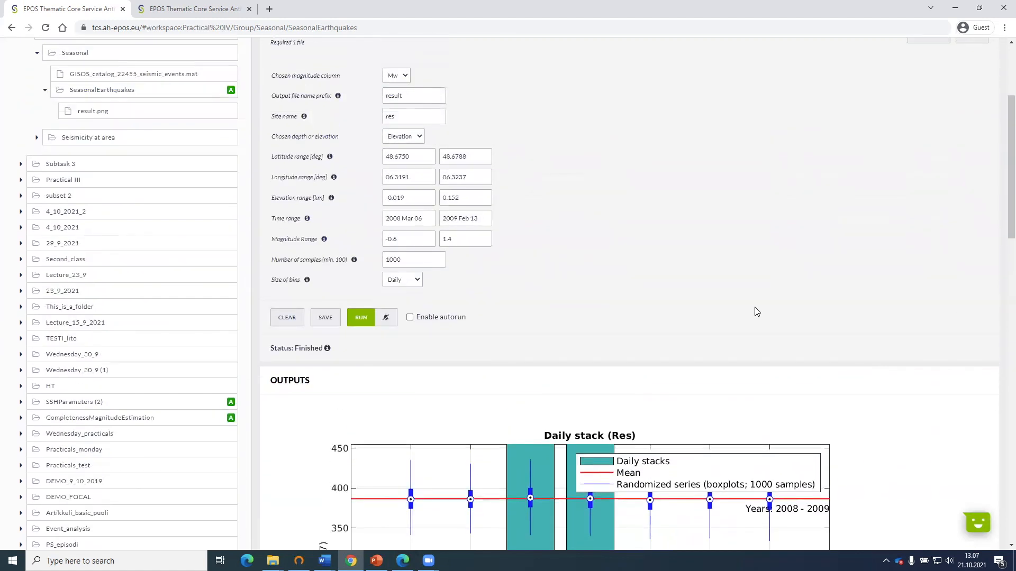
left_click(401, 282)
left_click(397, 307)
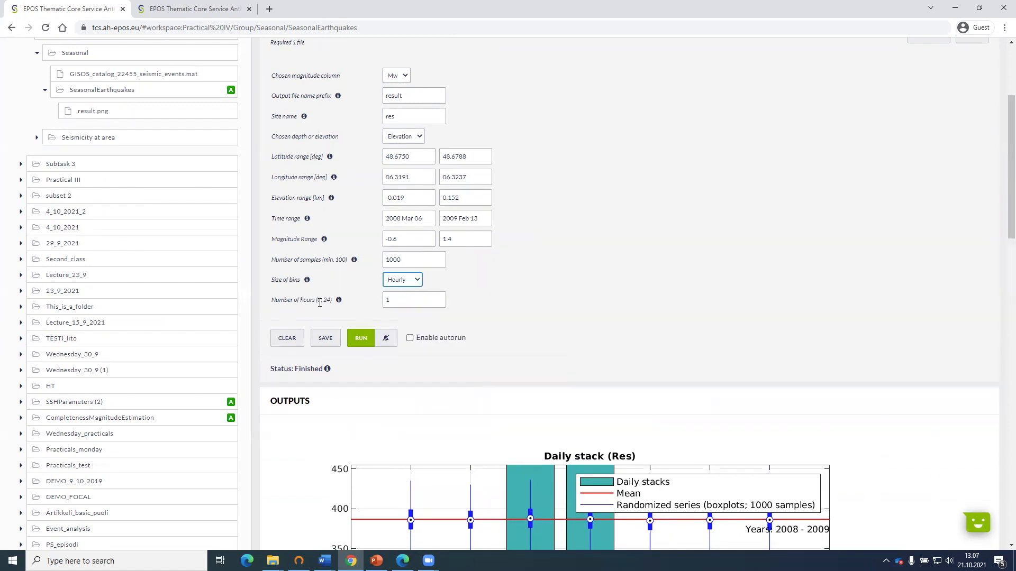
left_click(385, 300)
double_click(385, 300)
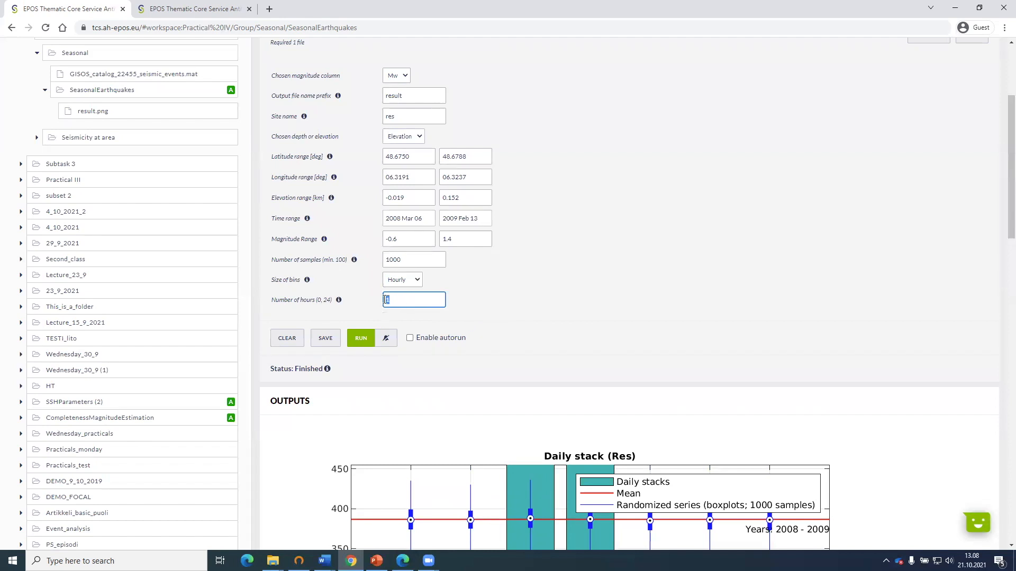
type("3")
left_click(497, 297)
left_click(362, 338)
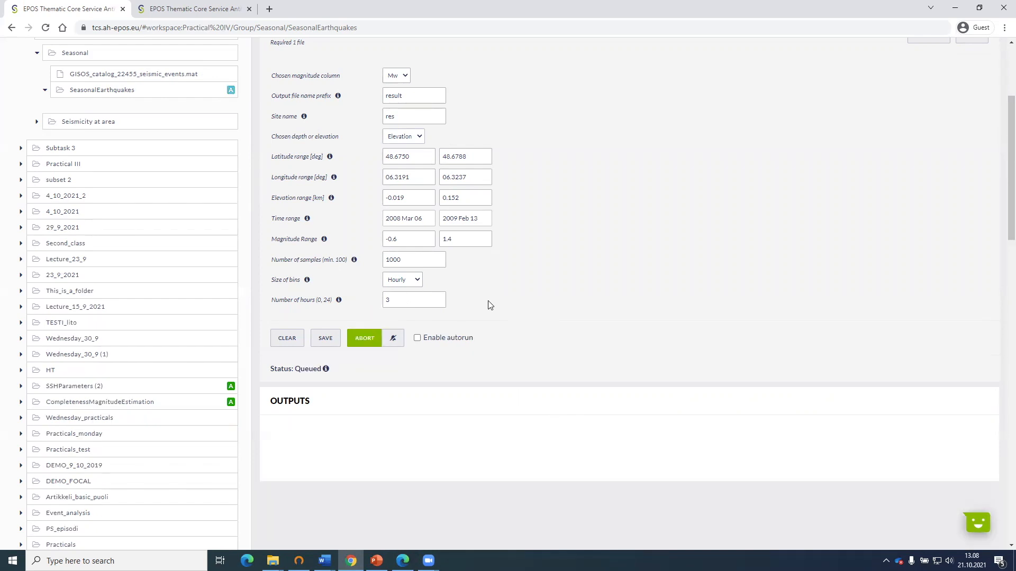
Examine the hourly stack chart in the outputs, comparing the hourly bars with the mean and randomized series.
scroll(487, 303, "down", 2)
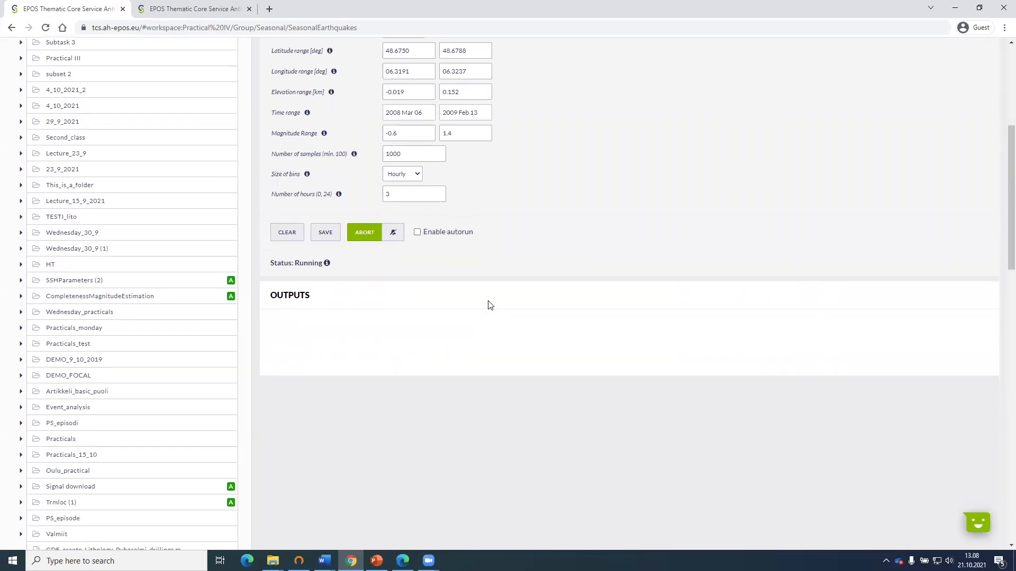
scroll(489, 304, "down", 1)
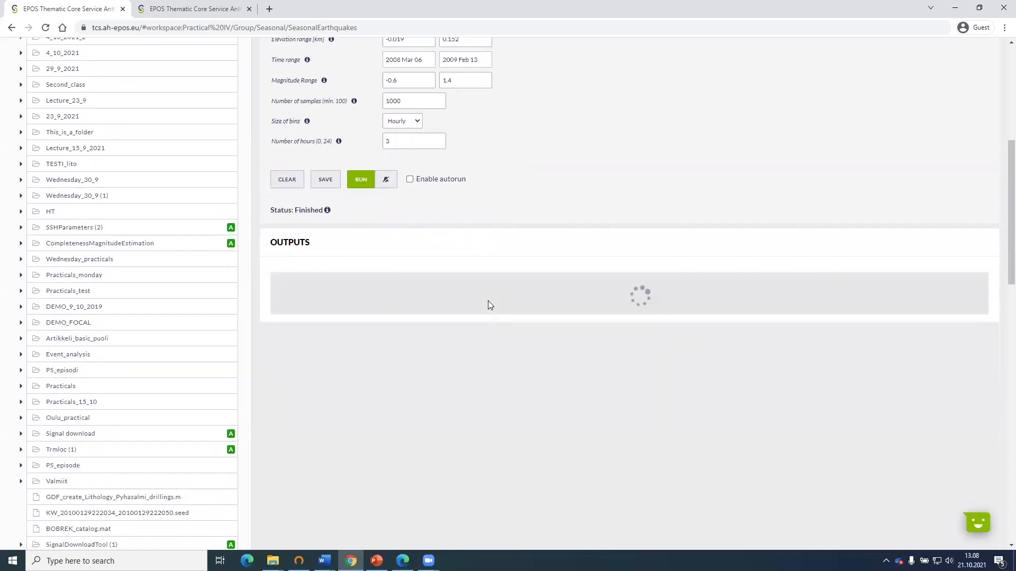
scroll(487, 301, "down", 3)
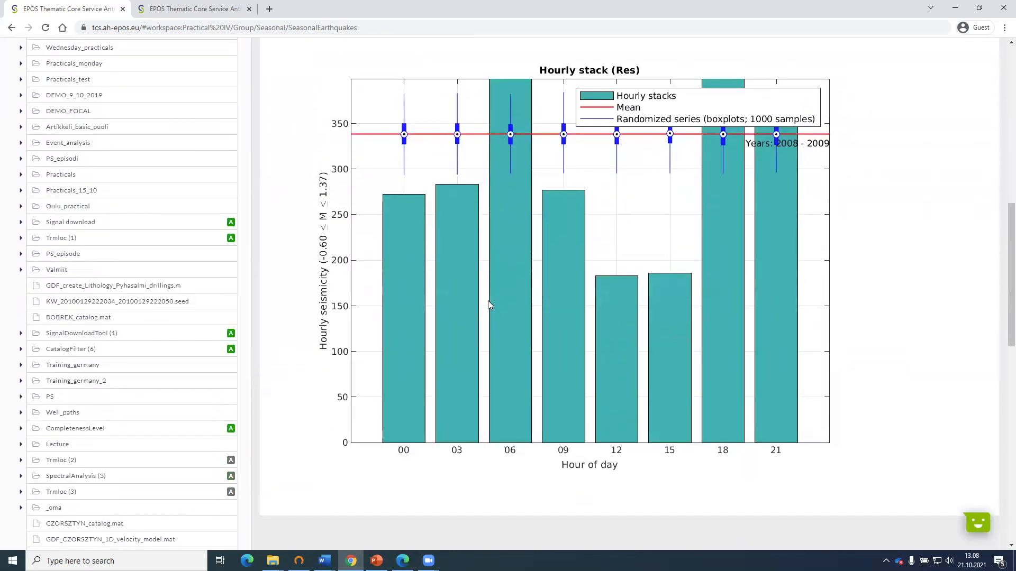
scroll(488, 333, "up", 1)
scroll(440, 154, "up", 1)
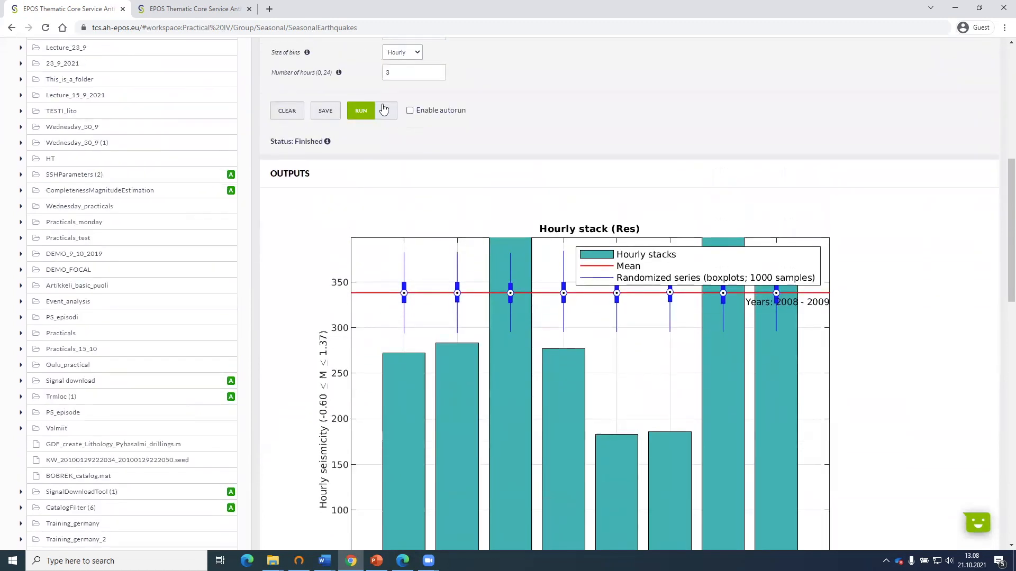
scroll(512, 241, "down", 1)
scroll(510, 241, "down", 3)
scroll(510, 241, "up", 1)
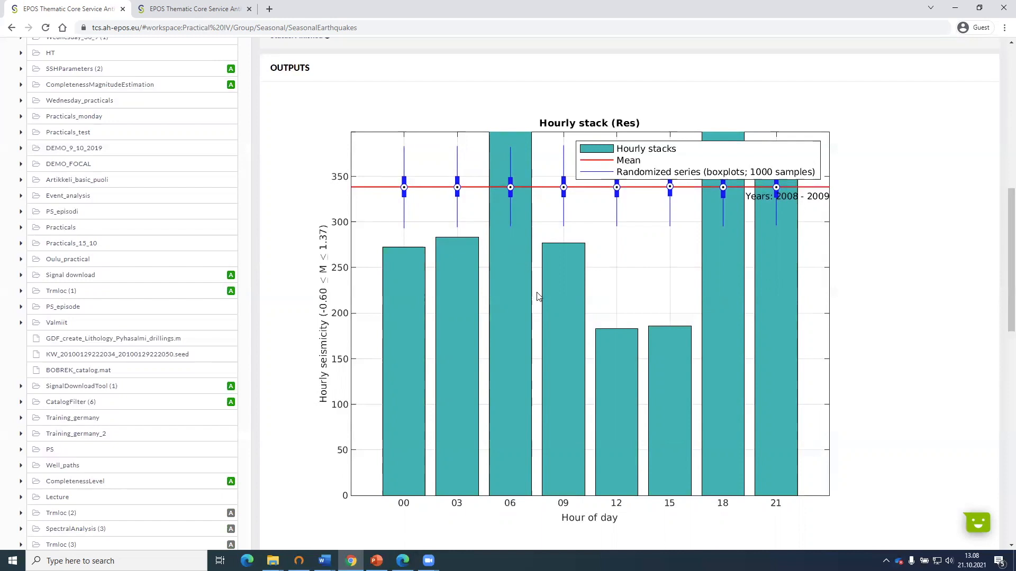
Review the Seasonal trends application's input parameters together with its hourly stack chart.
scroll(582, 354, "up", 1)
scroll(586, 359, "down", 1)
scroll(893, 291, "up", 5)
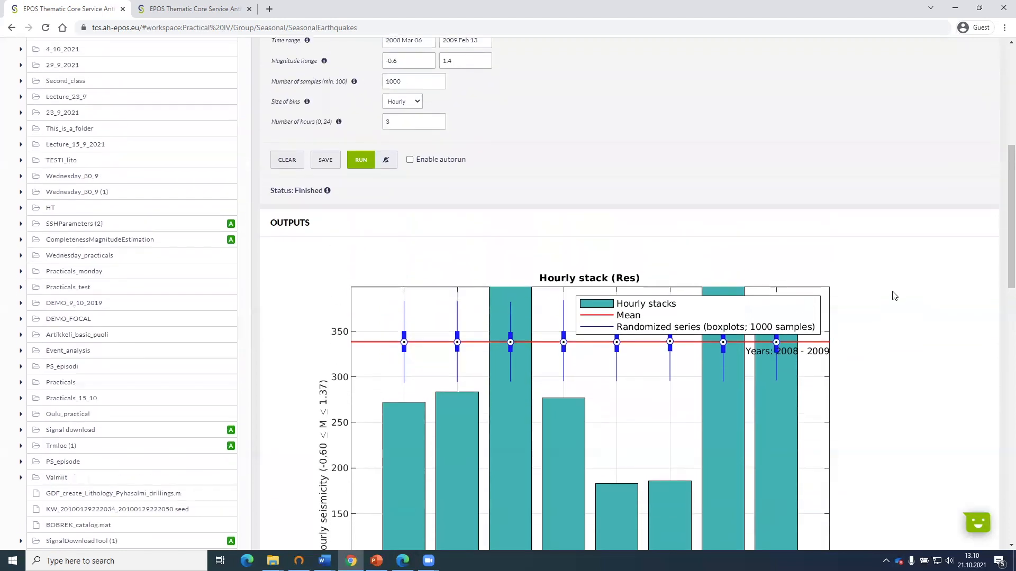
scroll(894, 296, "up", 3)
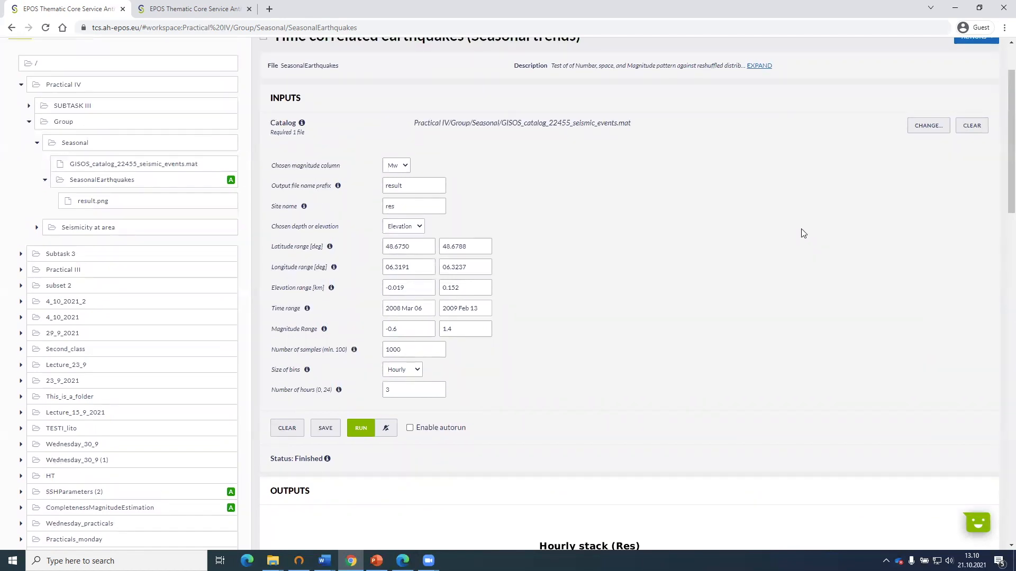
scroll(802, 231, "up", 2)
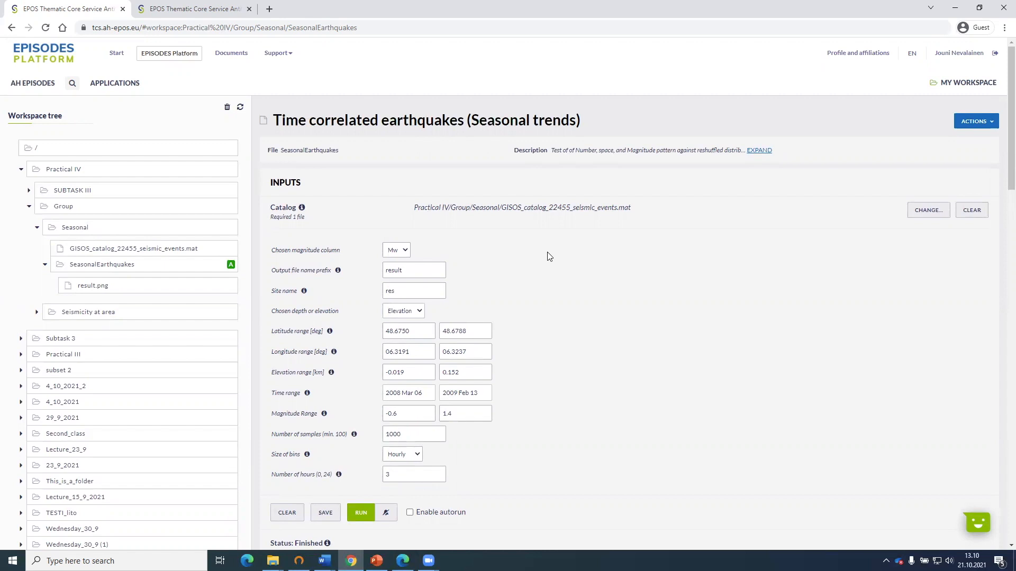
scroll(549, 256, "down", 2)
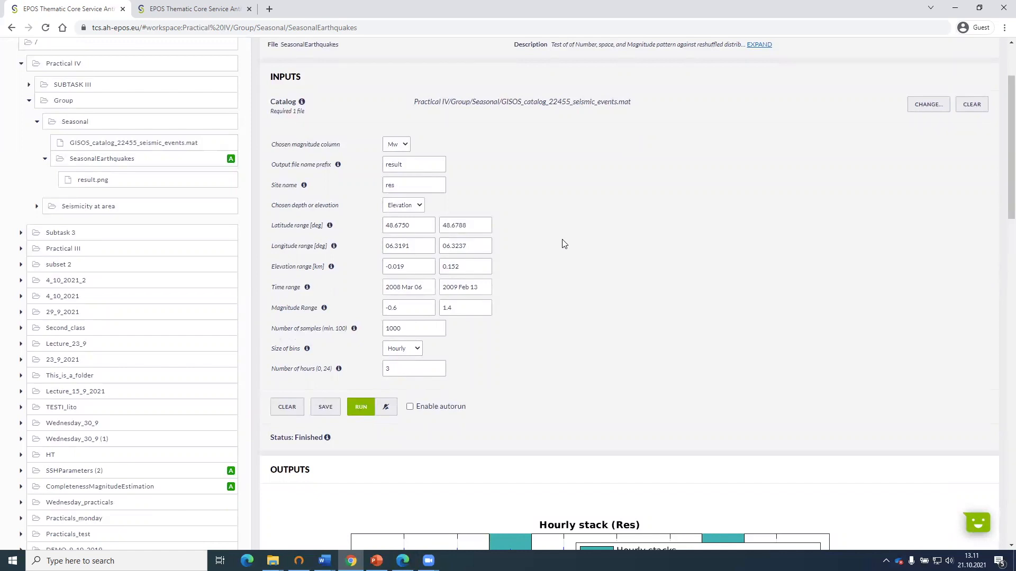
scroll(563, 243, "down", 3)
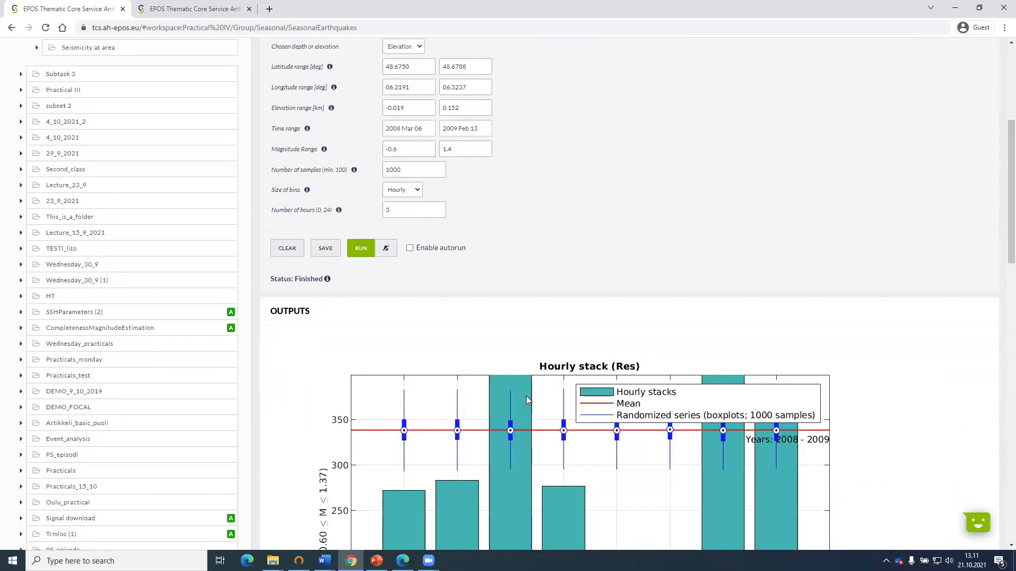
scroll(545, 386, "up", 4)
scroll(562, 373, "down", 1)
scroll(565, 366, "up", 1)
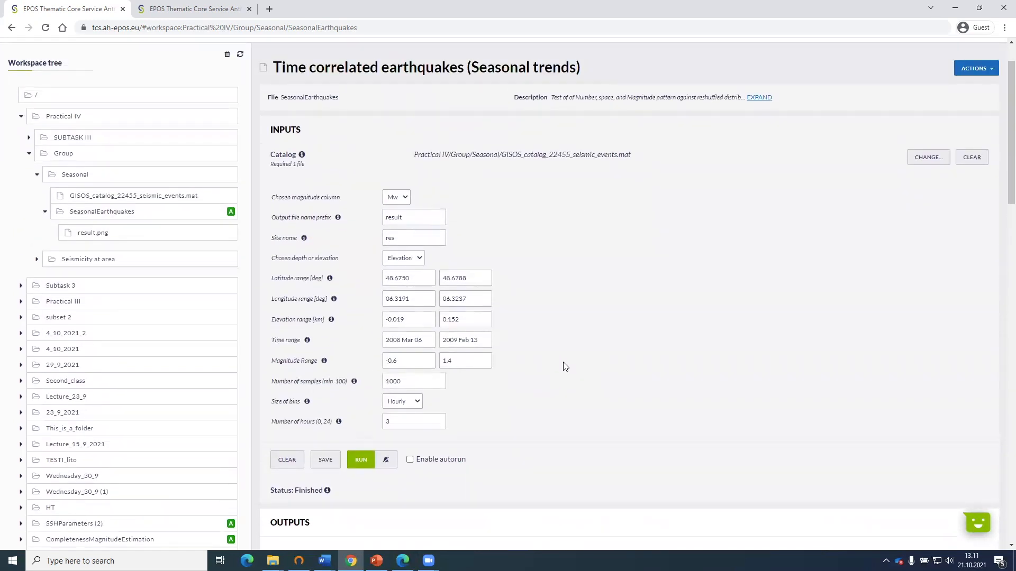
Collapse the Seasonal folder in the workspace tree and open the Seismicity at area folder under Group.
left_click(45, 213)
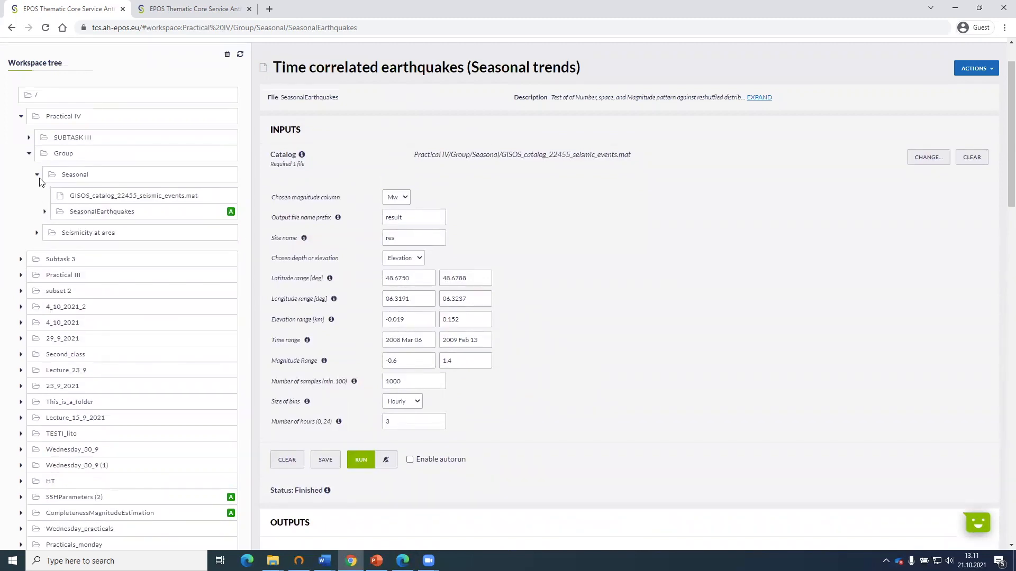
left_click(37, 174)
left_click(72, 191)
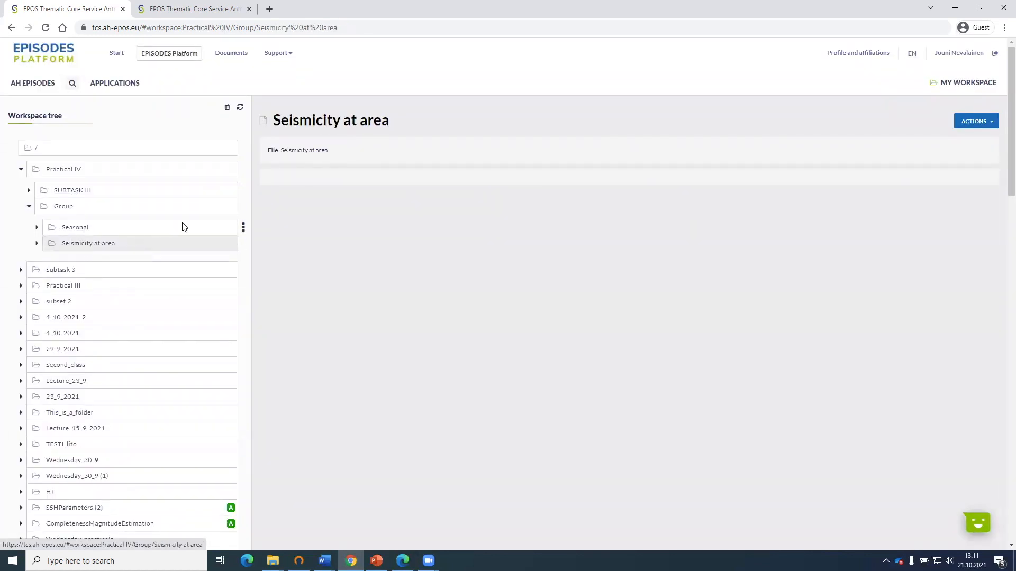
left_click(243, 246)
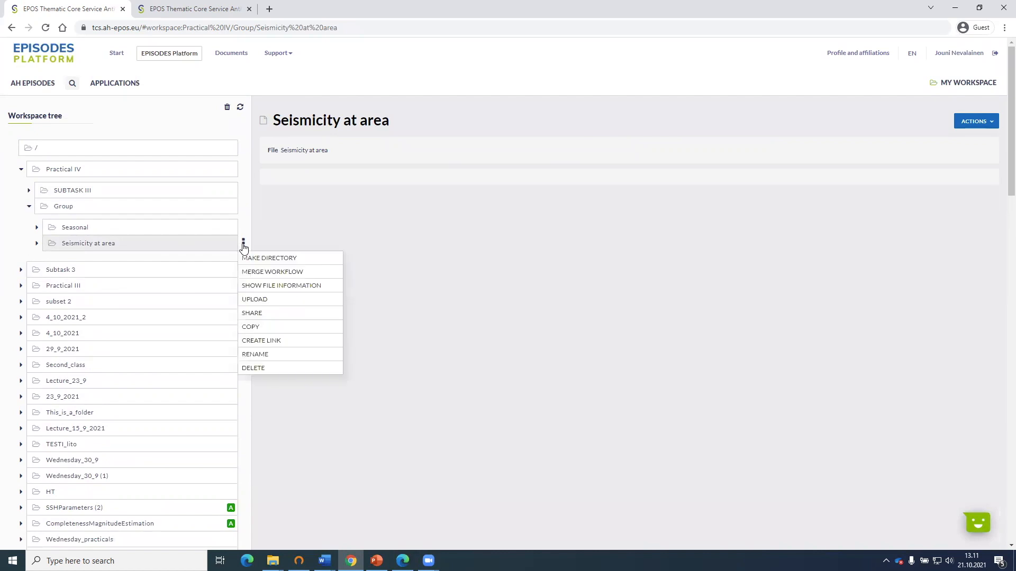
Copy GISOS_catalog_22455_seismic_events.mat from the Seasonal folder into Practical IV/Group/Seismicity at area.
left_click(38, 227)
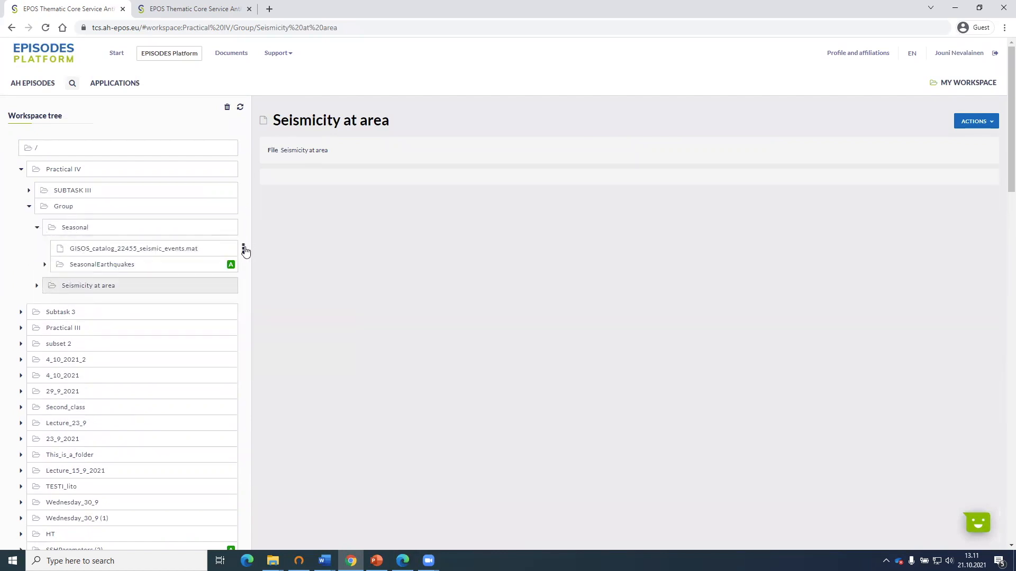
left_click(245, 250)
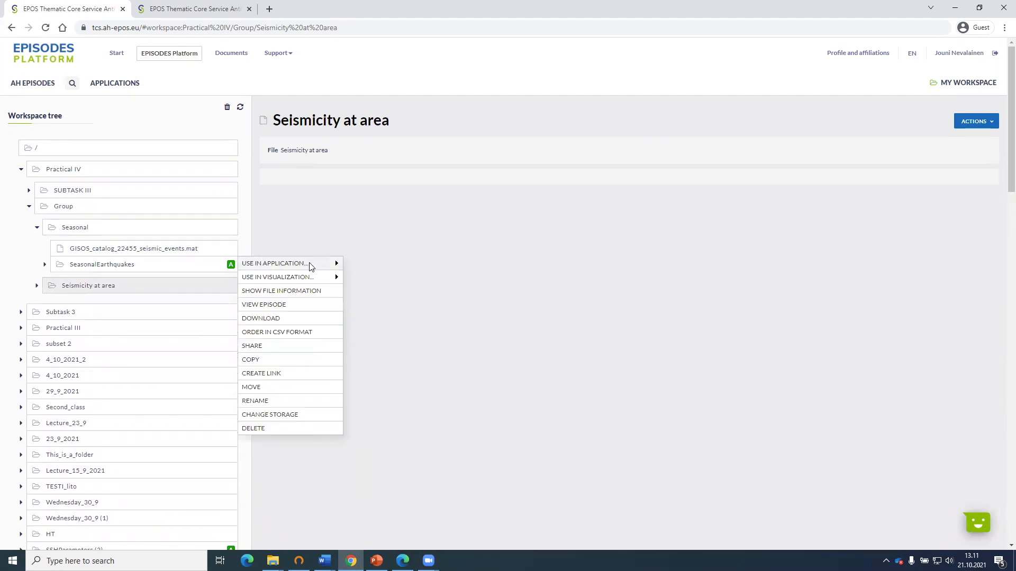
mouse_move(311, 267)
scroll(367, 272, "down", 1)
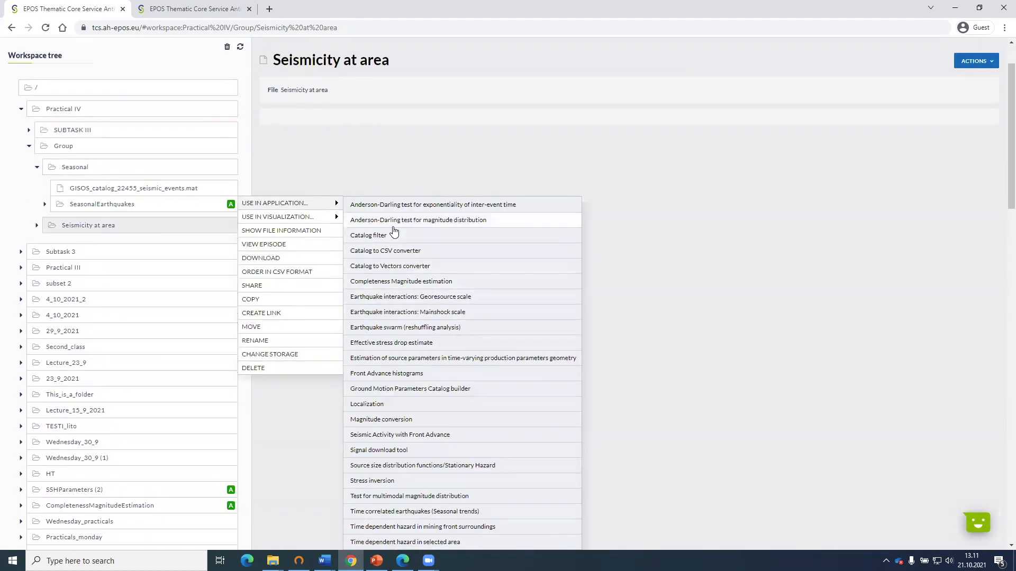
left_click(270, 300)
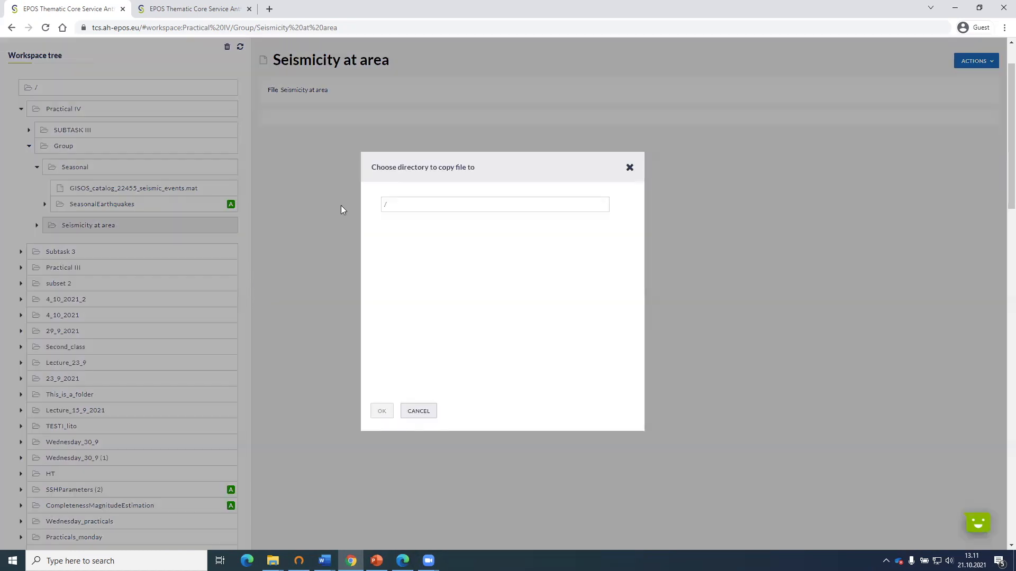
left_click(383, 226)
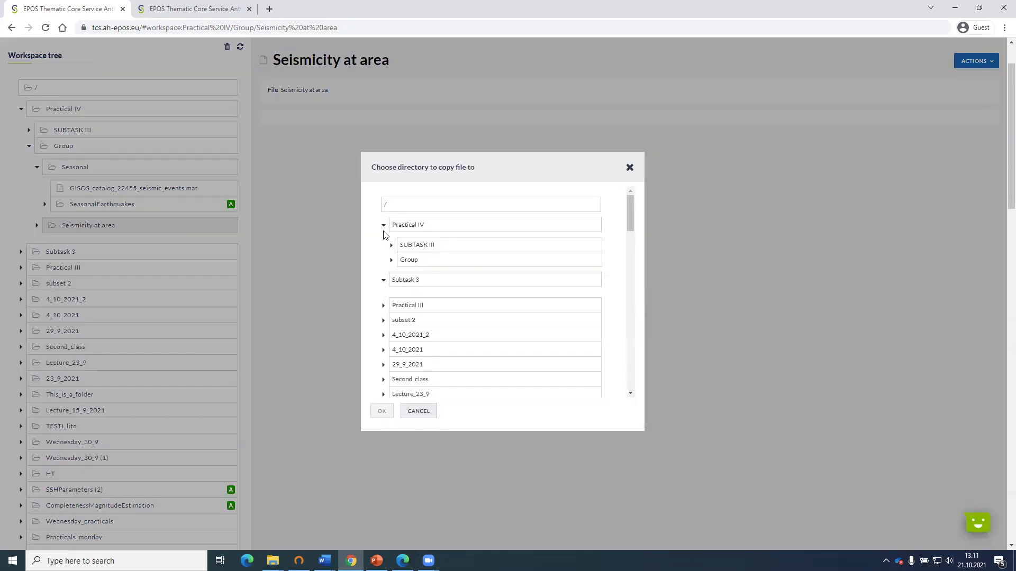
left_click(391, 260)
left_click(418, 295)
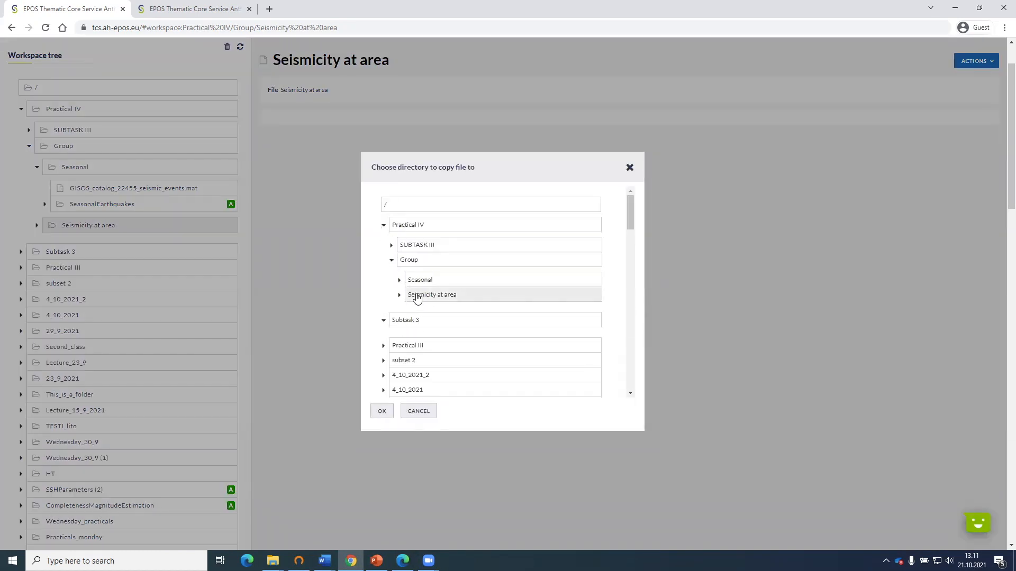
left_click(382, 411)
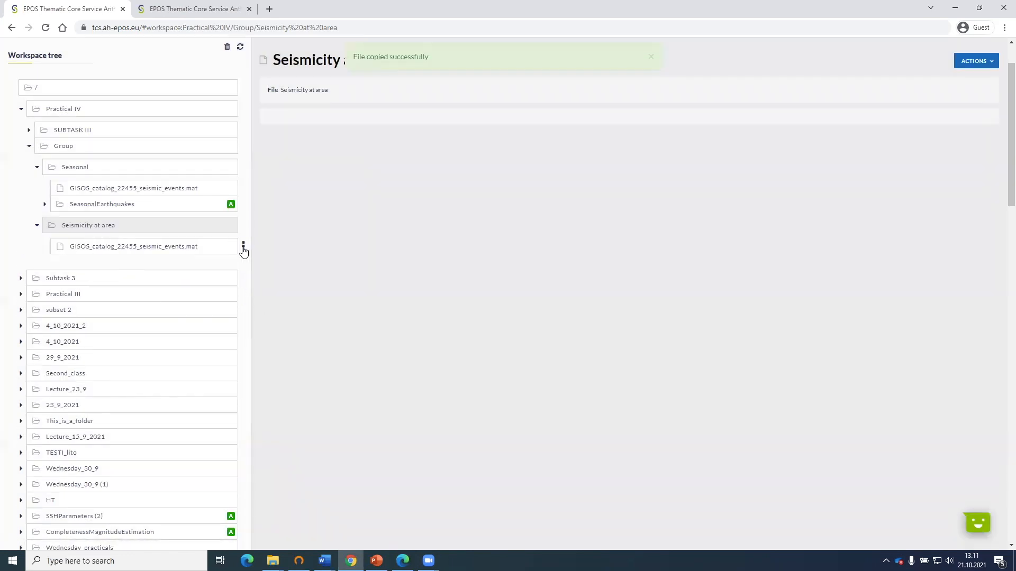
Use the catalog copy in the Seismicity at area folder in a new Completeness Magnitude estimation application.
left_click(244, 248)
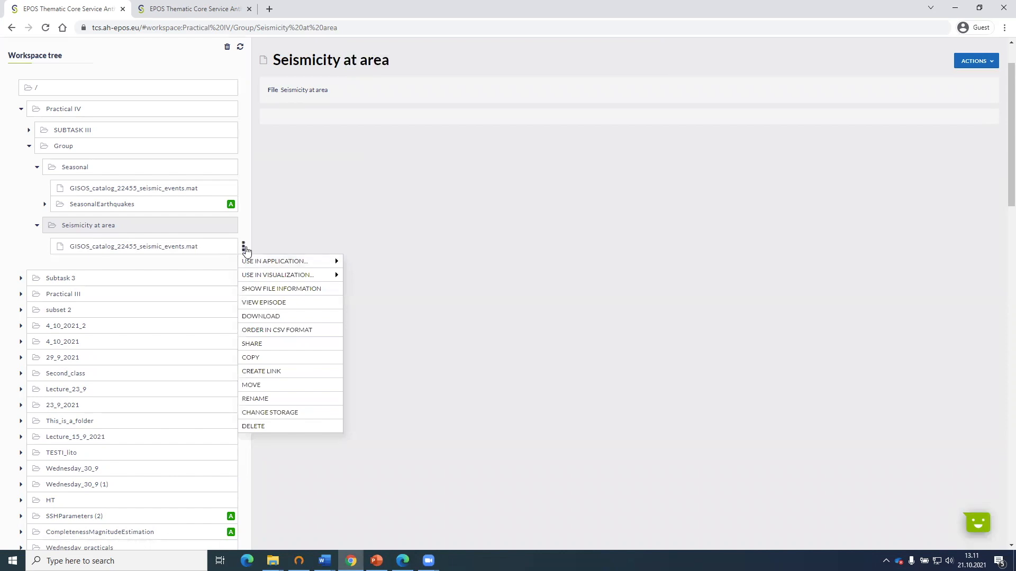
left_click(243, 249)
left_click(243, 248)
mouse_move(256, 265)
scroll(315, 267, "down", 1)
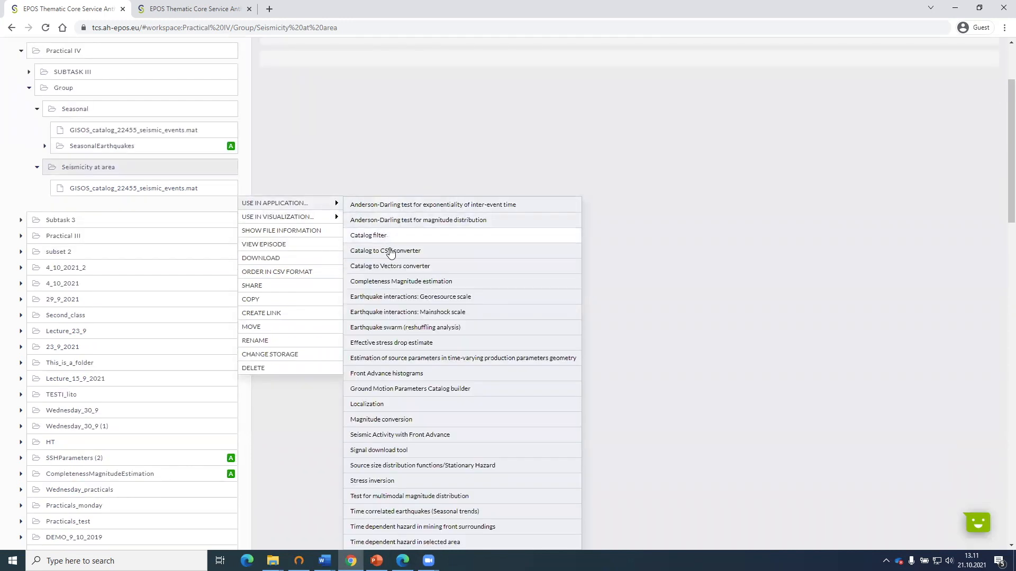
left_click(401, 282)
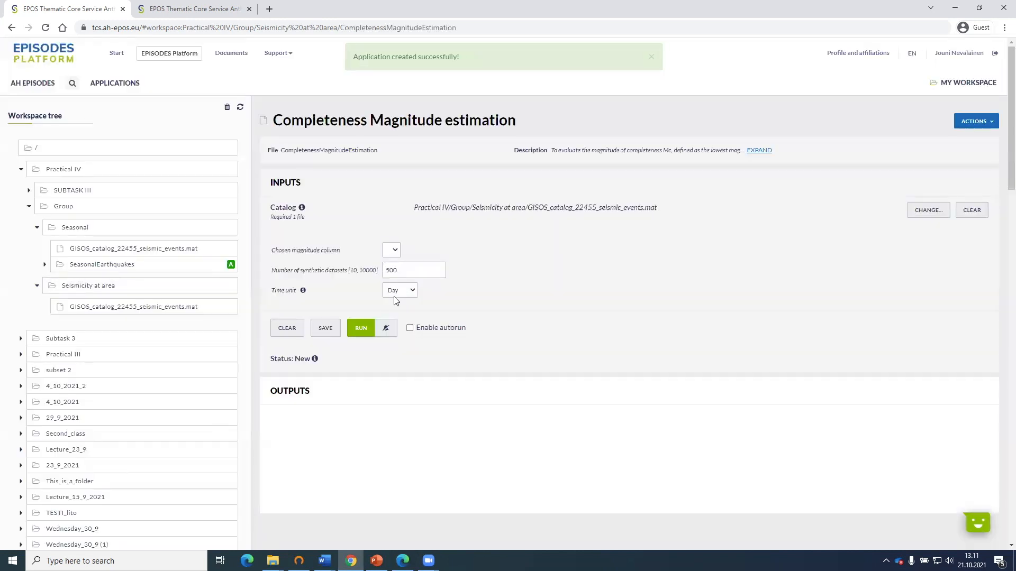
Run the Completeness Magnitude estimation with Mw as the magnitude column and review the Mc estimates and the number of events chart.
left_click(391, 250)
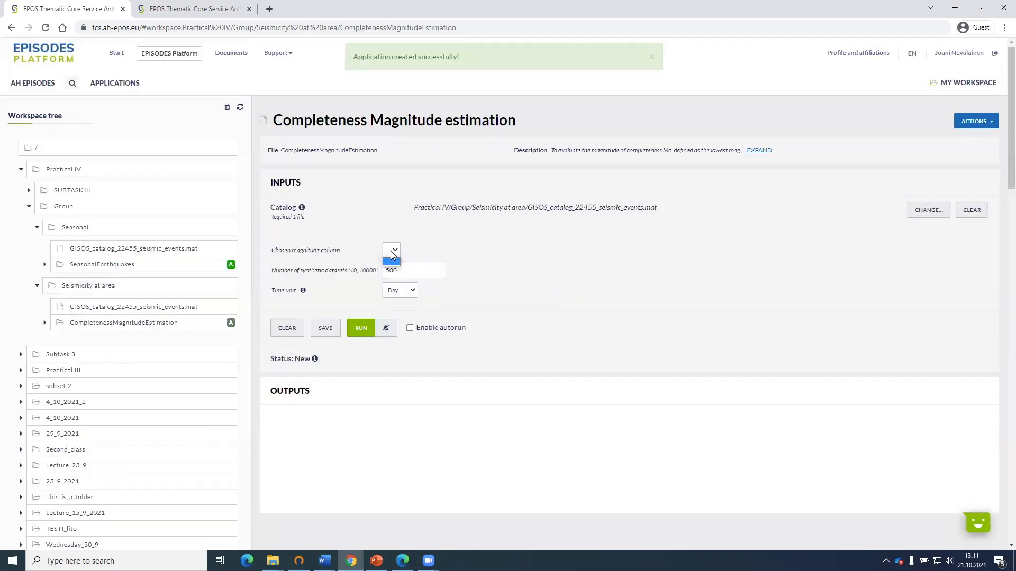
left_click(418, 238)
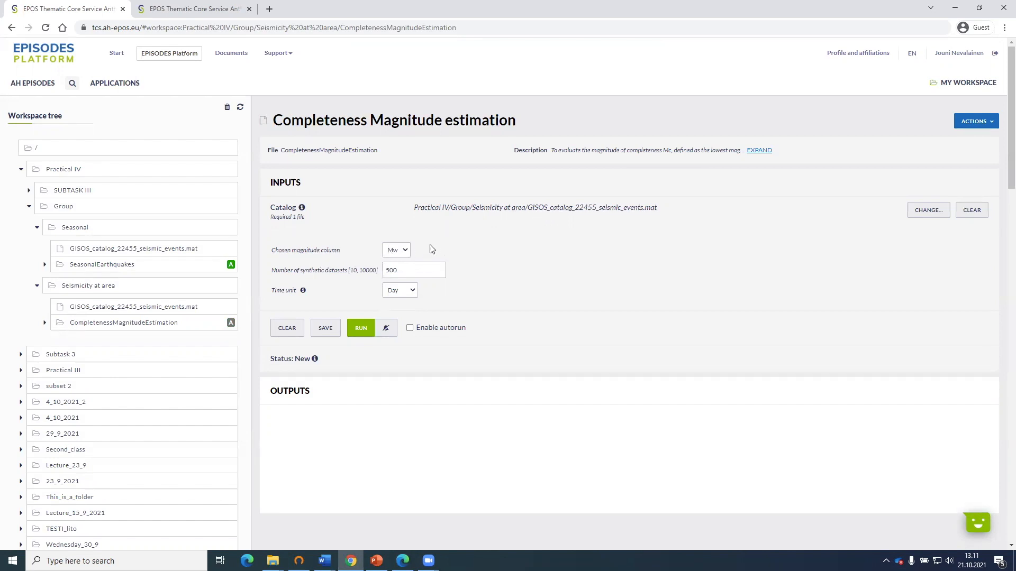
left_click(364, 331)
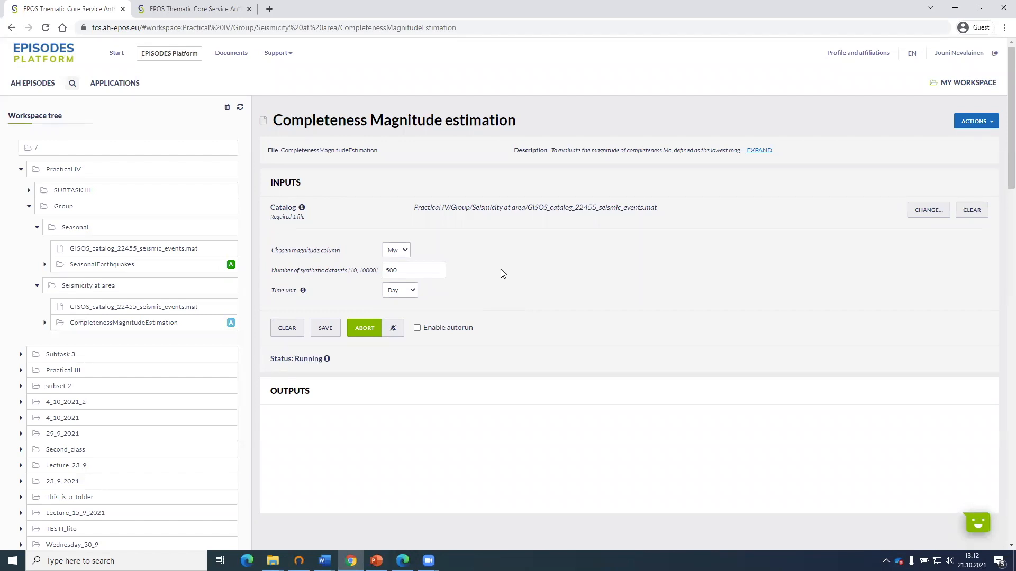
scroll(497, 273, "down", 3)
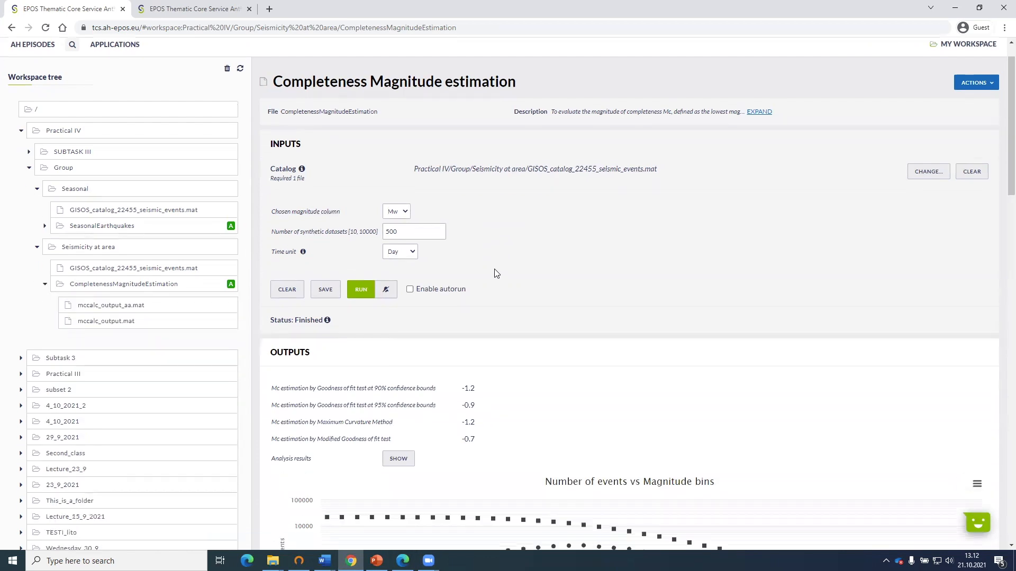
scroll(496, 273, "up", 2)
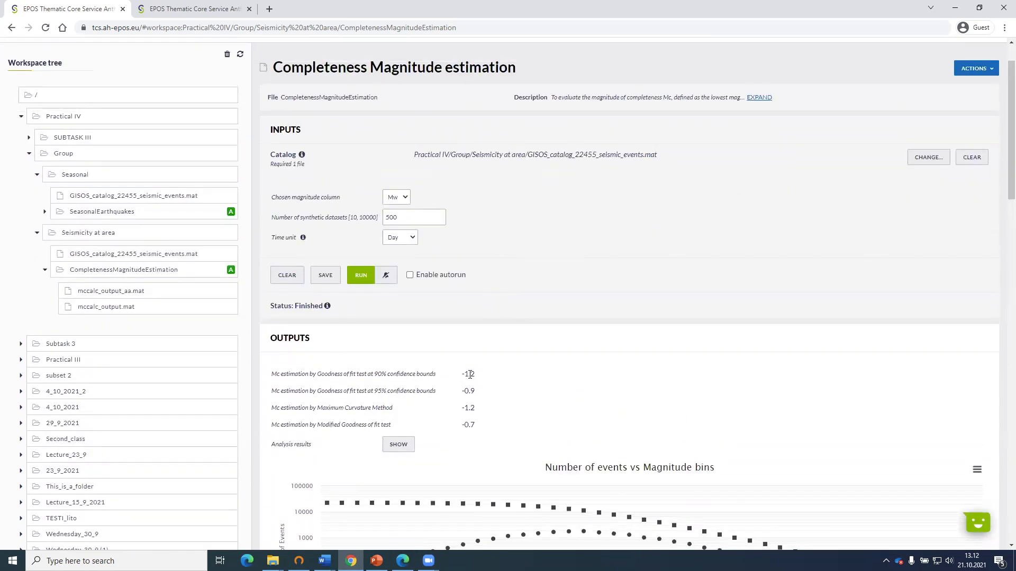
scroll(474, 370, "down", 2)
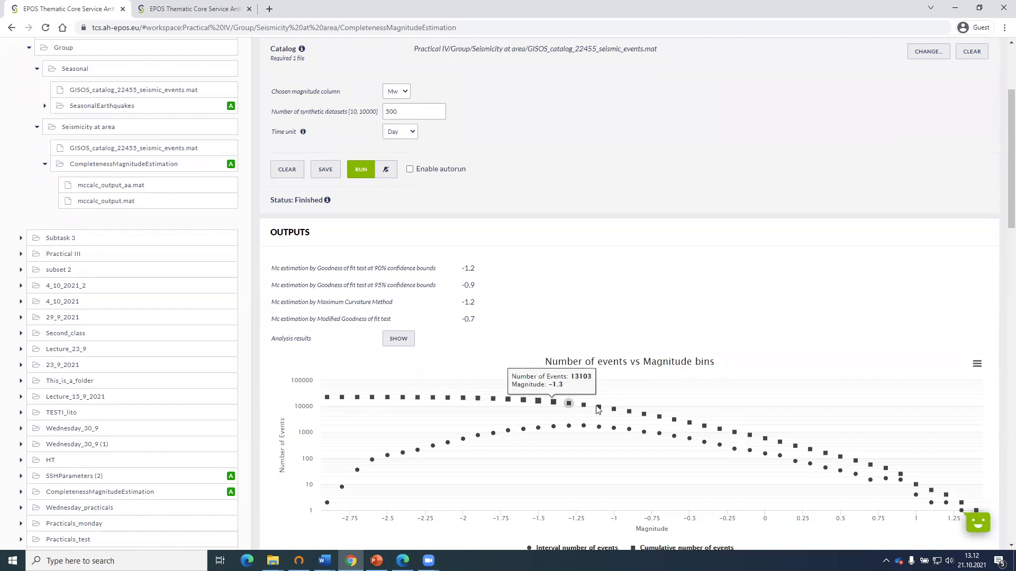
scroll(767, 429, "up", 2)
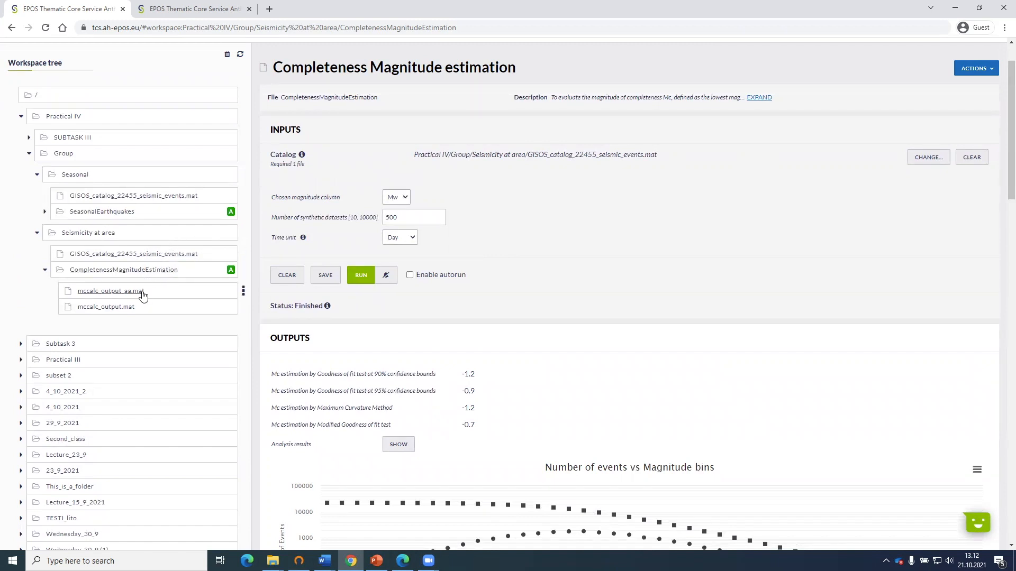
Use the catalog in the Seismicity at area folder in a new Time dependent hazard in selected area application.
left_click(243, 256)
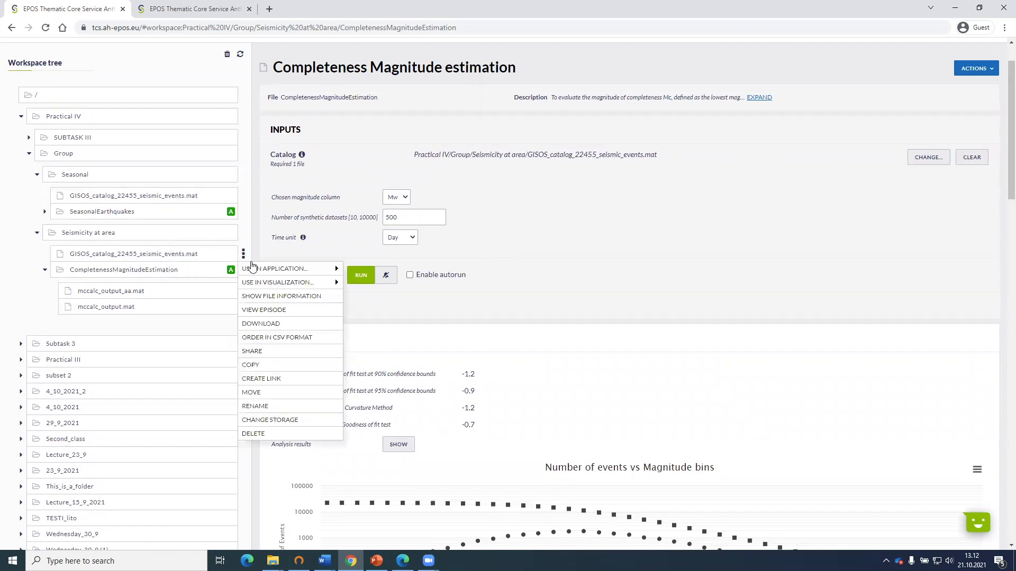
mouse_move(328, 283)
mouse_move(335, 265)
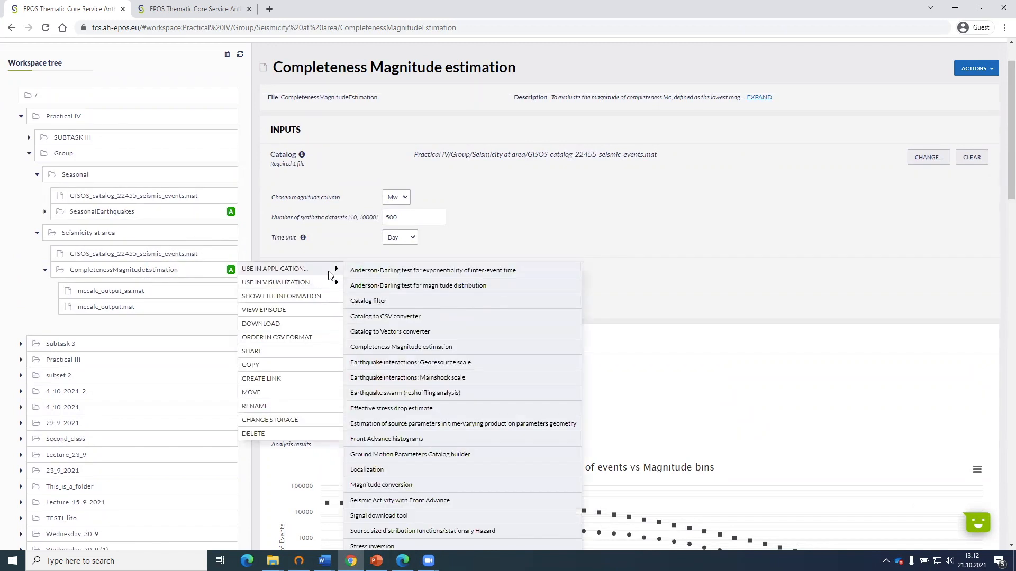
scroll(370, 265, "down", 1)
scroll(413, 419, "down", 2)
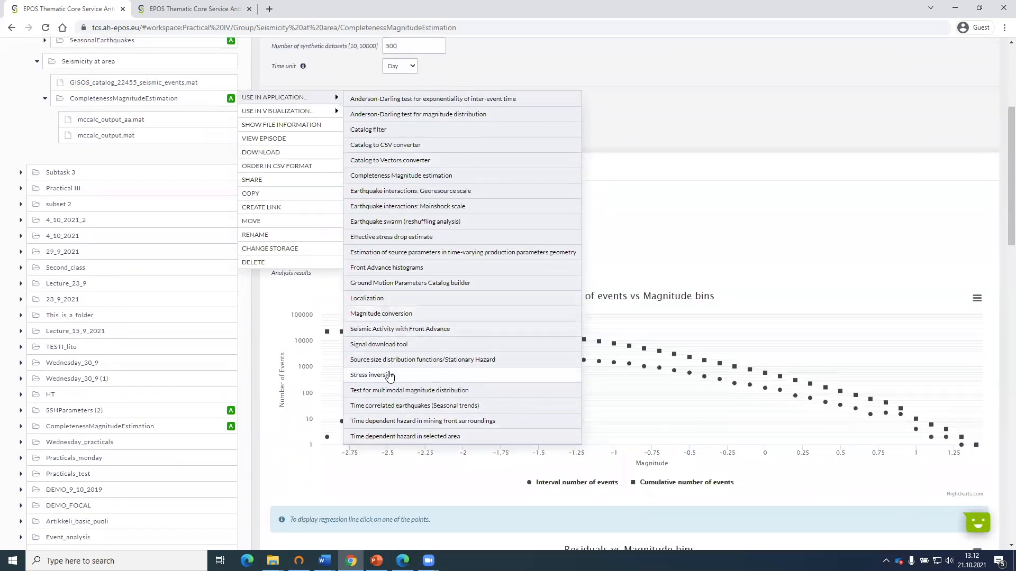
left_click(406, 437)
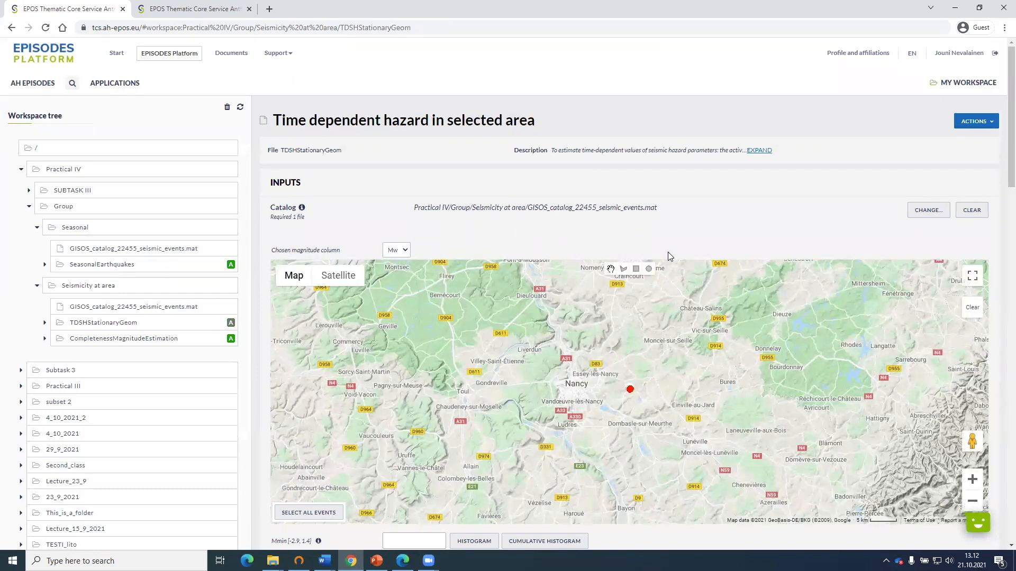
Examine the event cluster east of Nancy up close on the input map, checking it against satellite imagery before returning to the standard map.
scroll(640, 243, "down", 1)
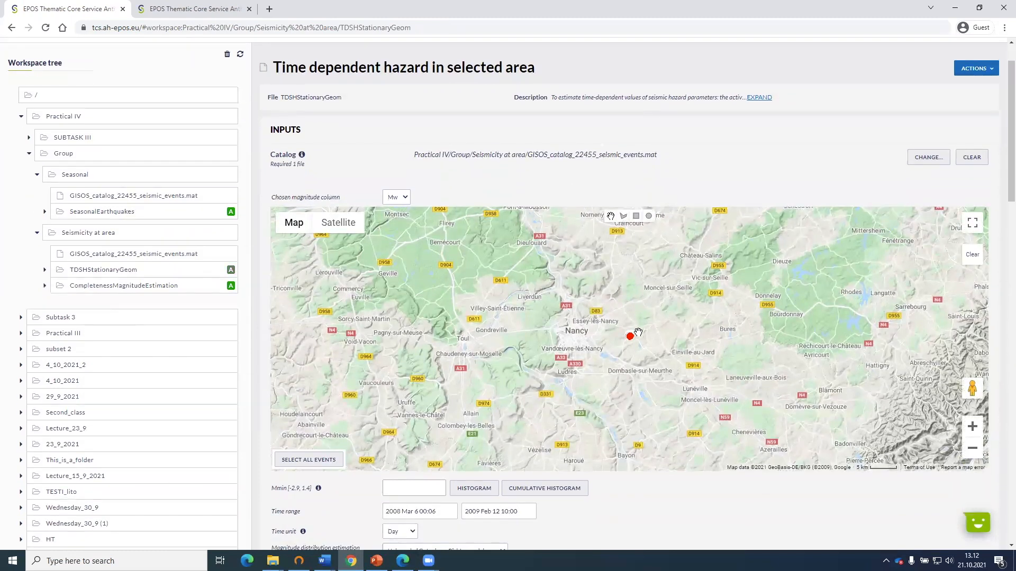
scroll(637, 333, "up", 1)
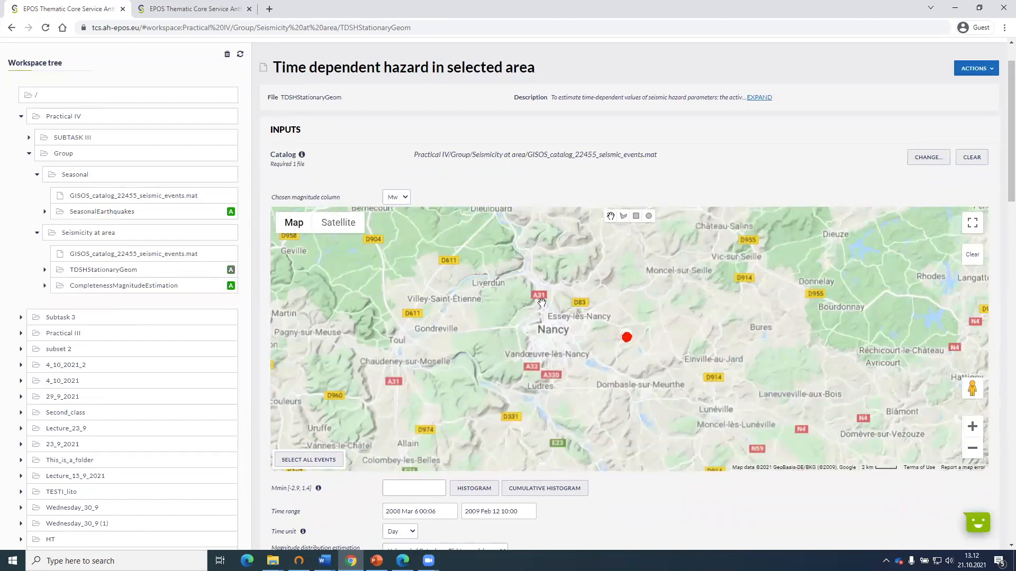
scroll(578, 334, "up", 2)
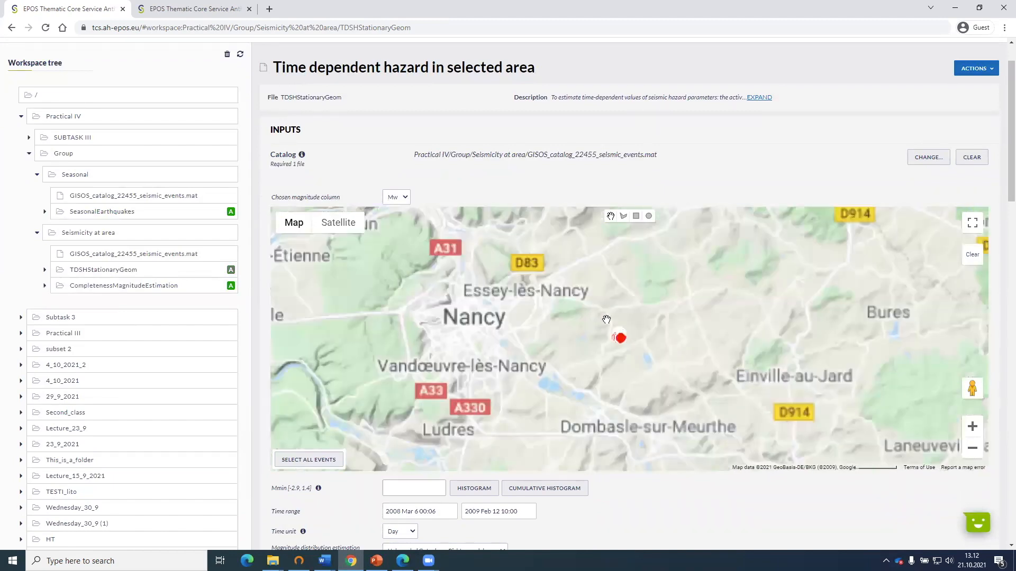
scroll(617, 337, "up", 1)
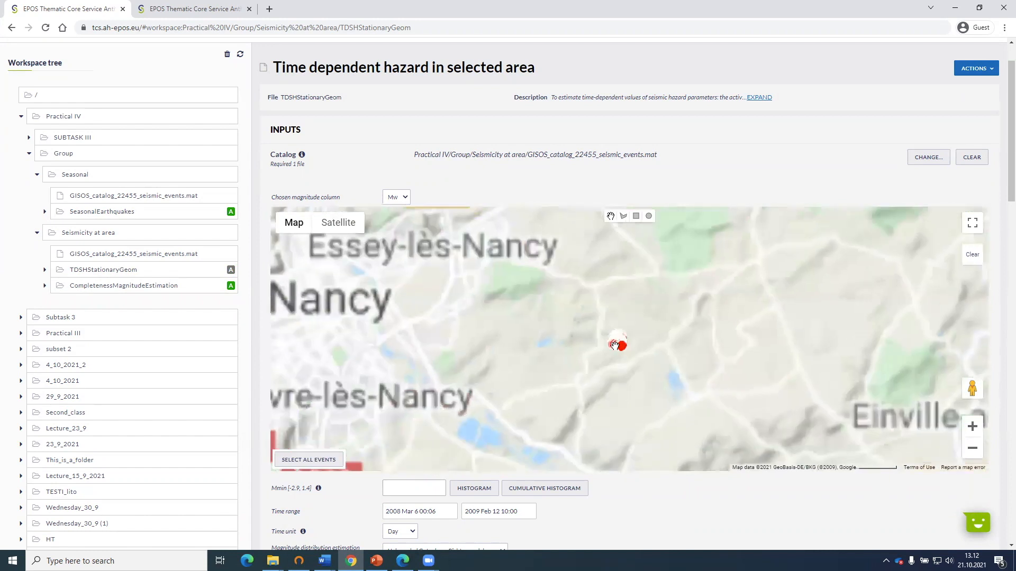
scroll(613, 347, "up", 2)
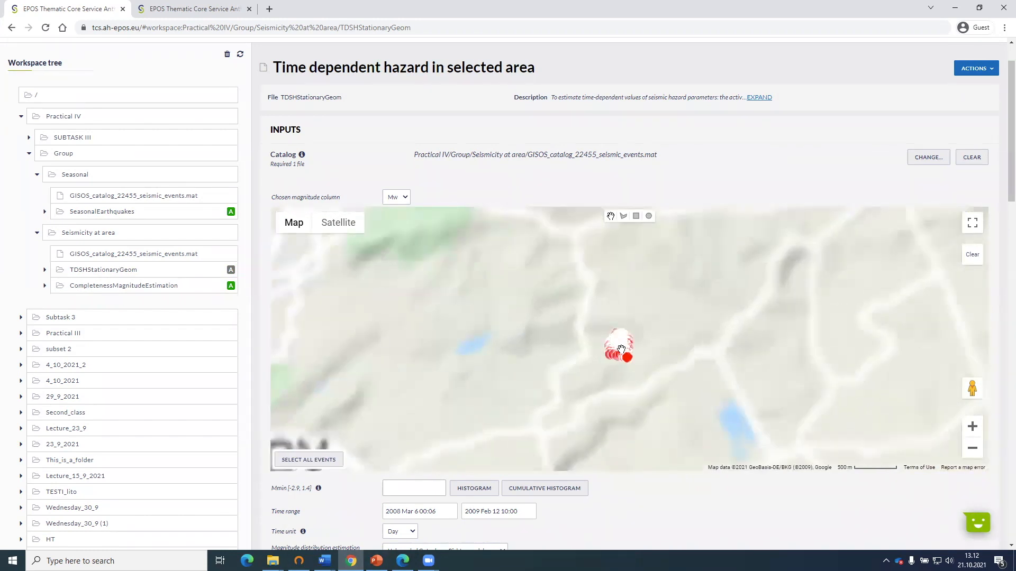
scroll(621, 349, "up", 1)
scroll(621, 349, "up", 1)
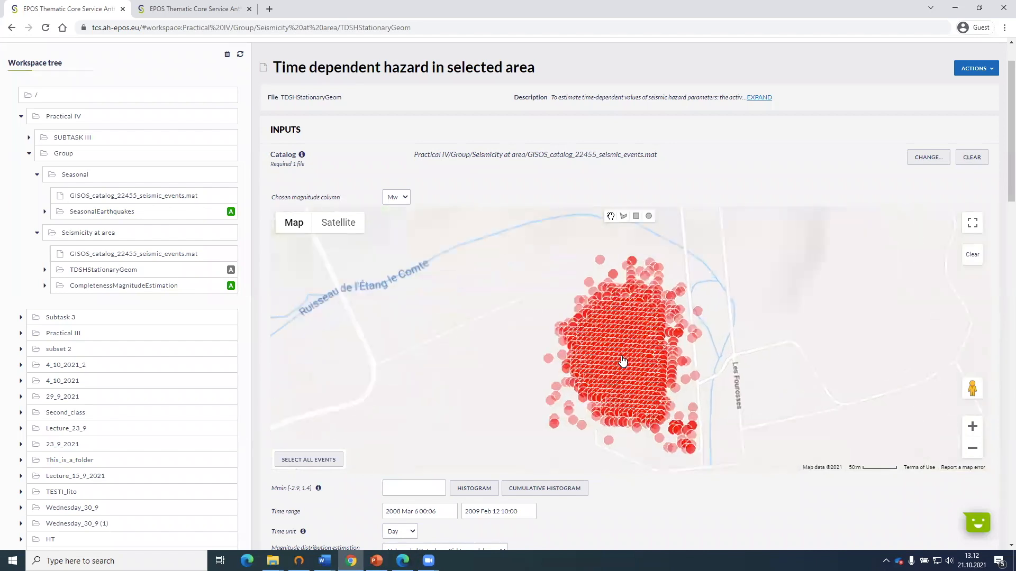
scroll(621, 360, "up", 1)
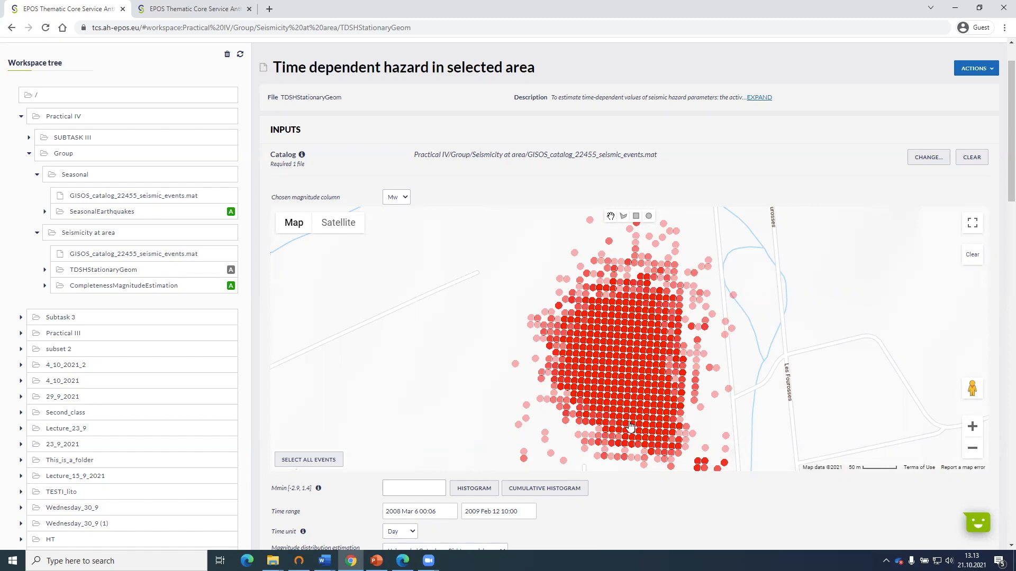
scroll(573, 394, "down", 1)
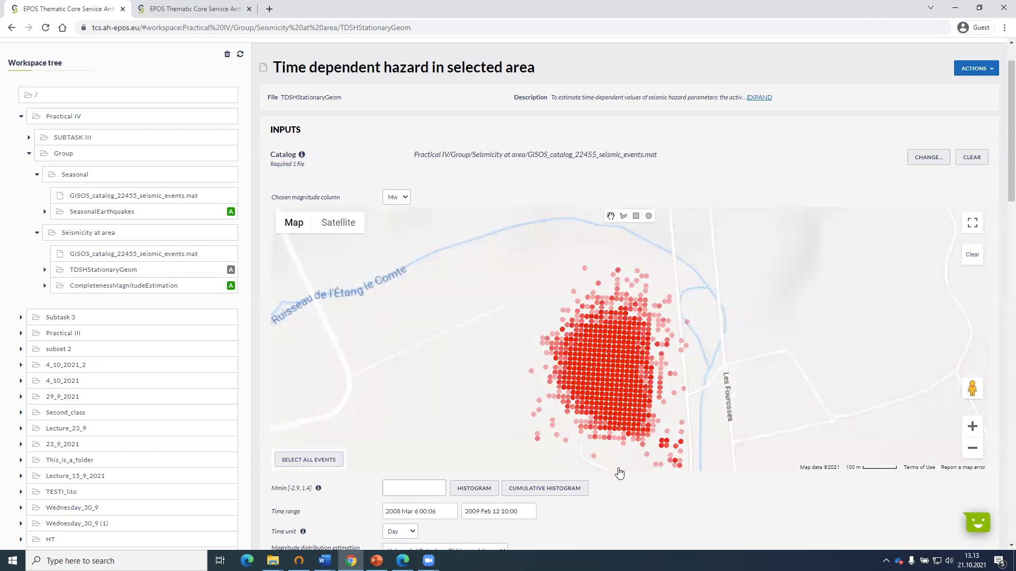
scroll(638, 510, "down", 1)
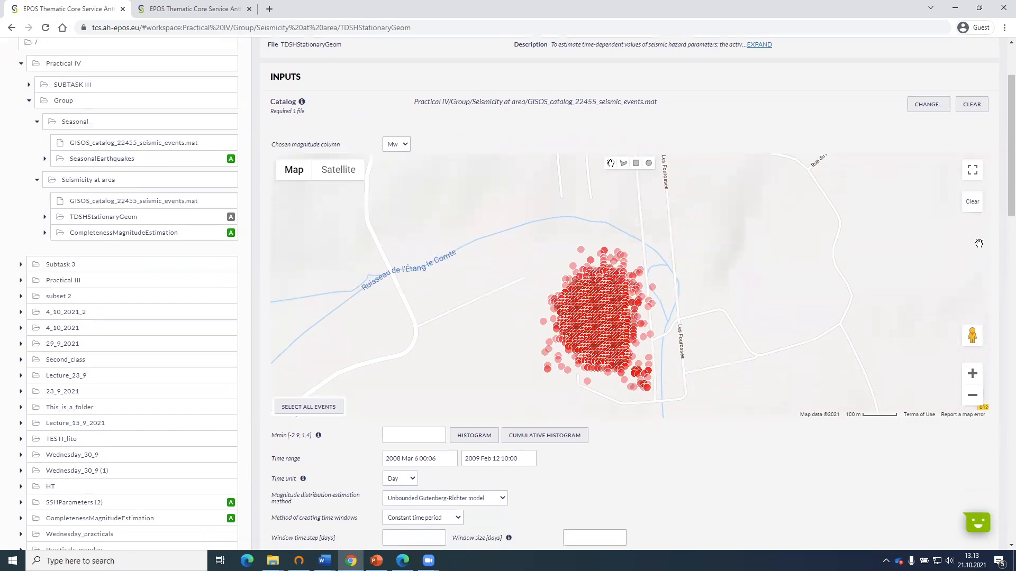
left_click(339, 169)
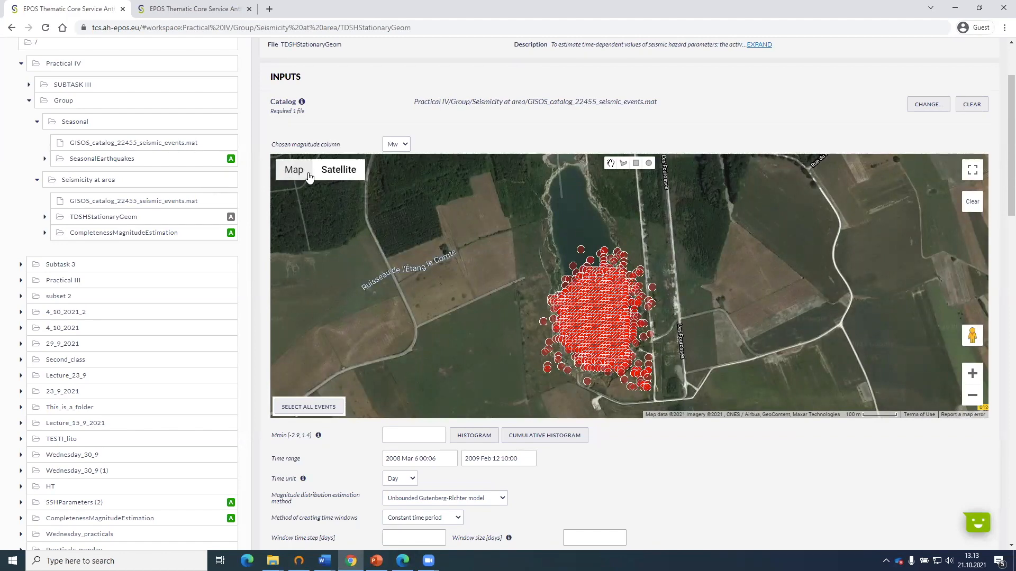
left_click(293, 169)
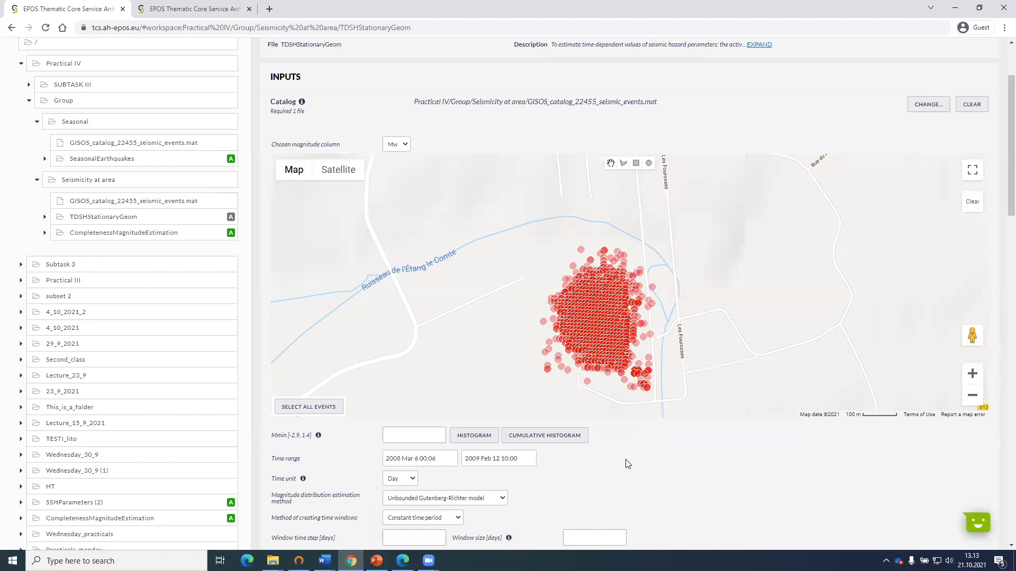
scroll(626, 462, "down", 1)
scroll(477, 204, "up", 2)
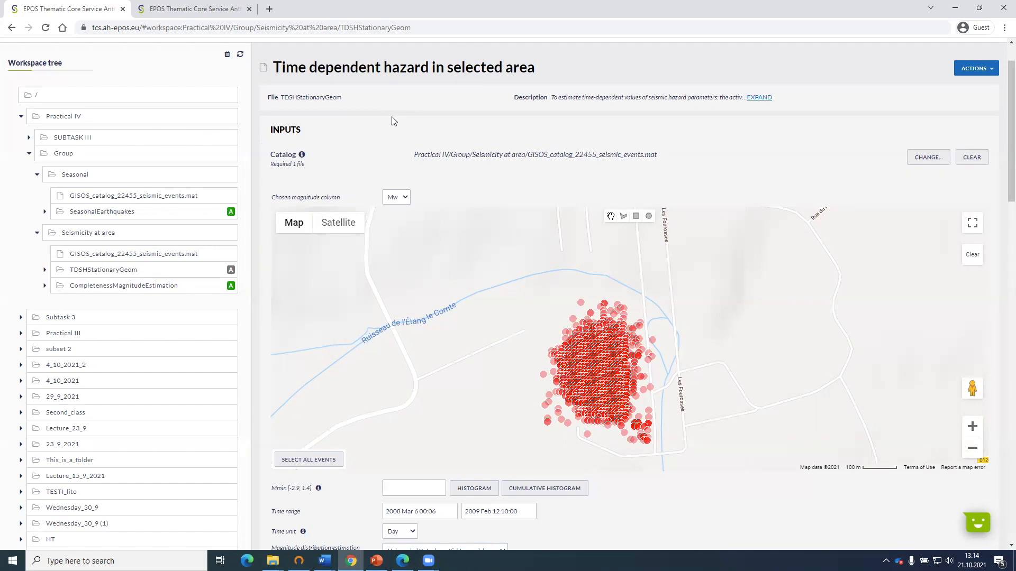
Set the minimum magnitude Mmin to -1.2 for the time dependent hazard analysis.
scroll(284, 222, "down", 3)
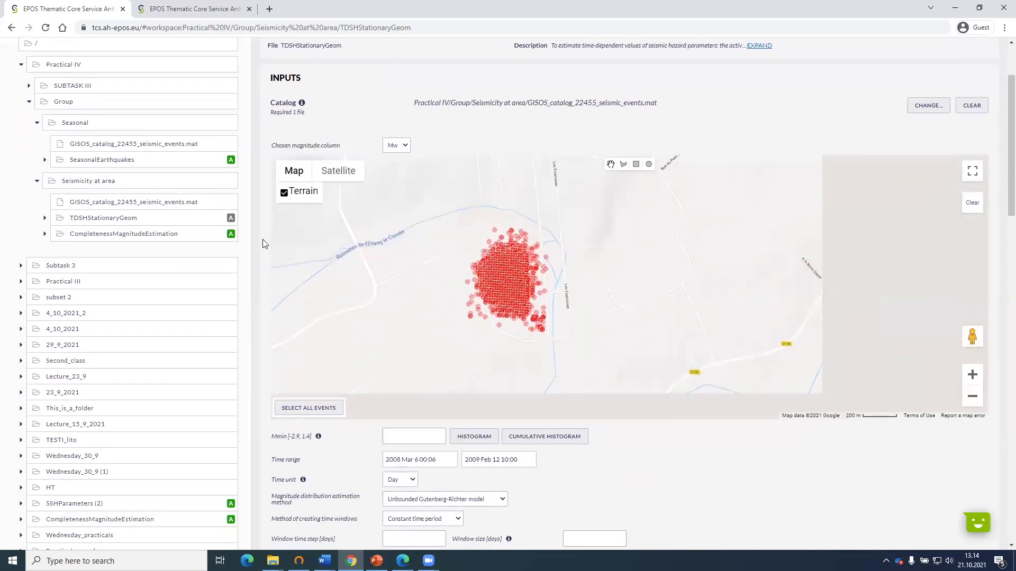
scroll(263, 244, "down", 5)
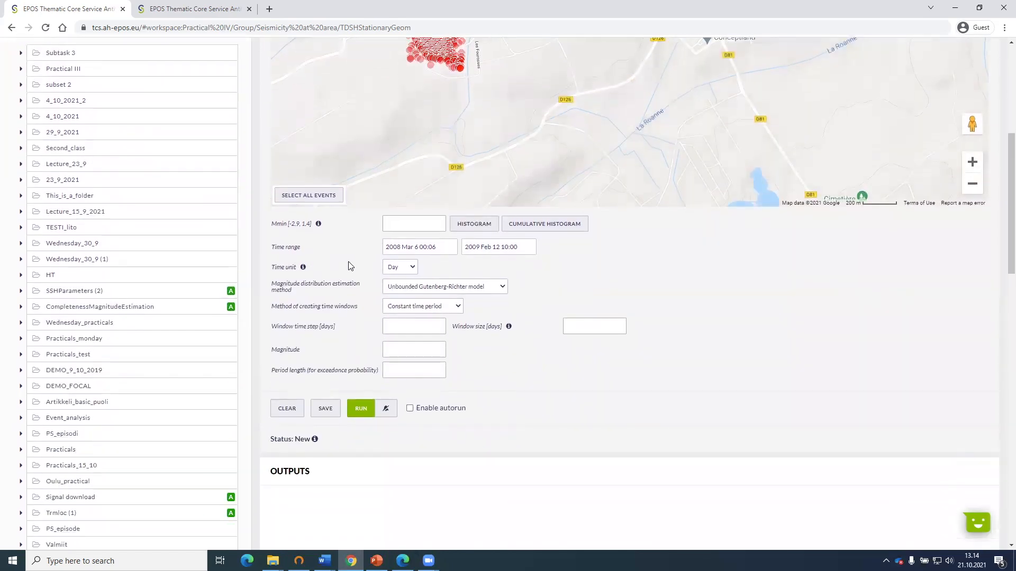
scroll(344, 267, "up", 1)
left_click(394, 273)
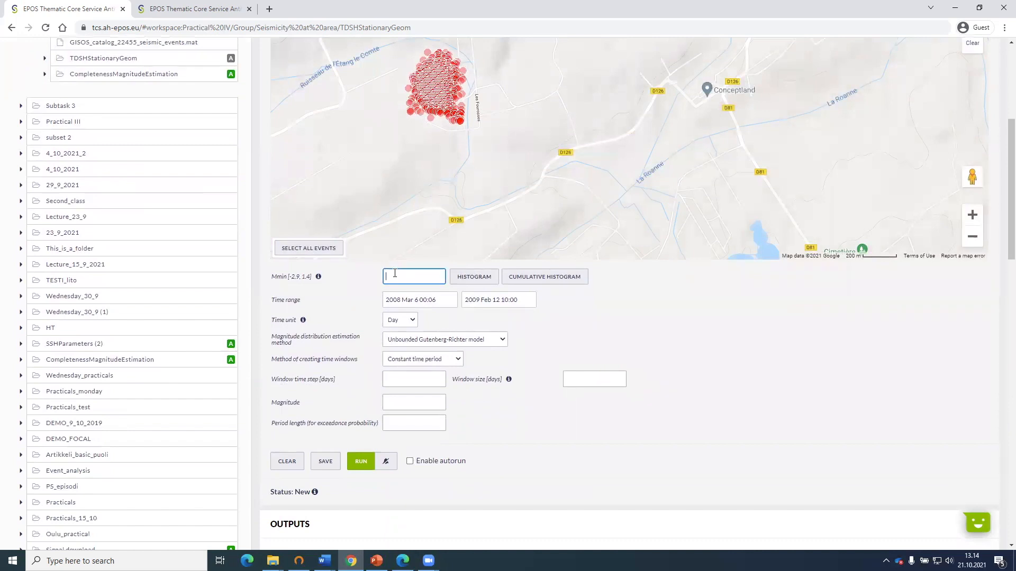
type("-1.2")
left_click(678, 313)
Select all catalog events on the map as the analysis area and check the selected cluster.
scroll(313, 317, "up", 1)
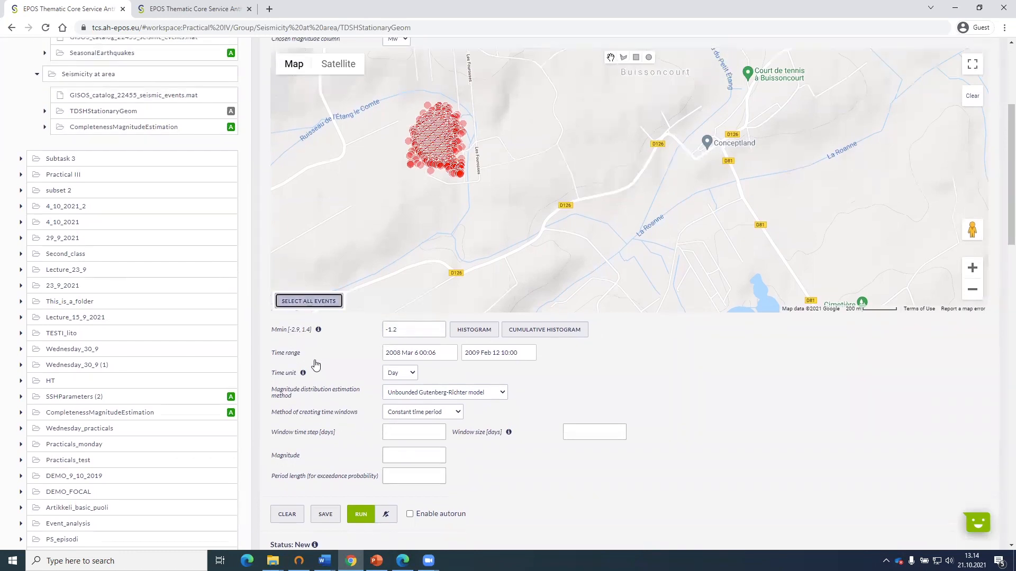
left_click(319, 301)
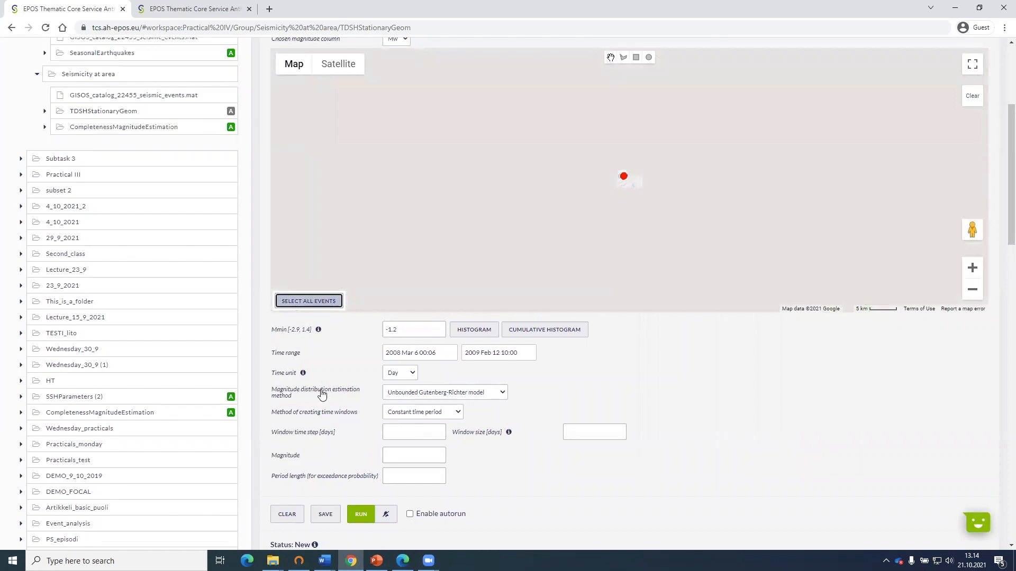
left_click(323, 300)
scroll(233, 424, "up", 2)
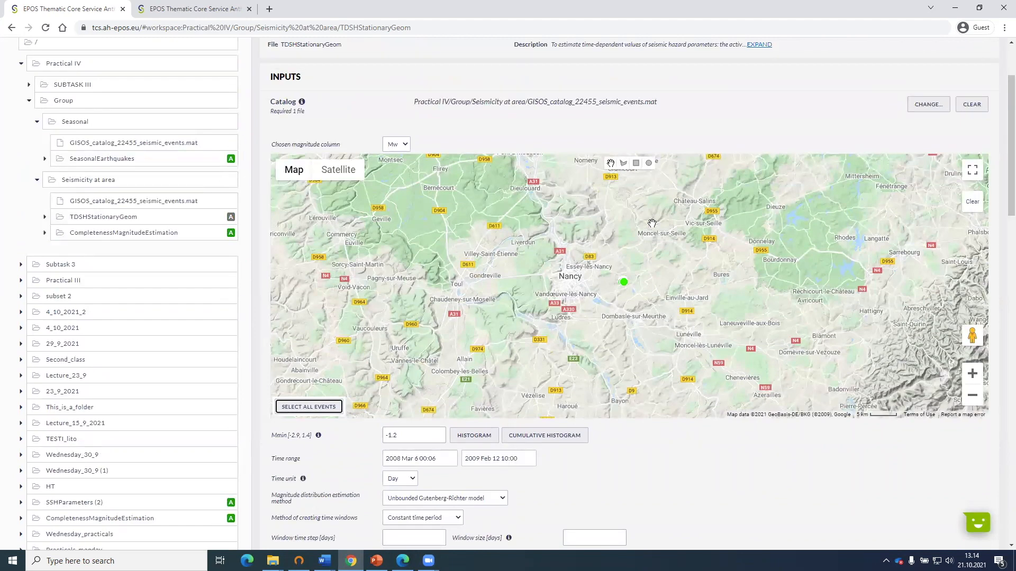
scroll(627, 283, "up", 1)
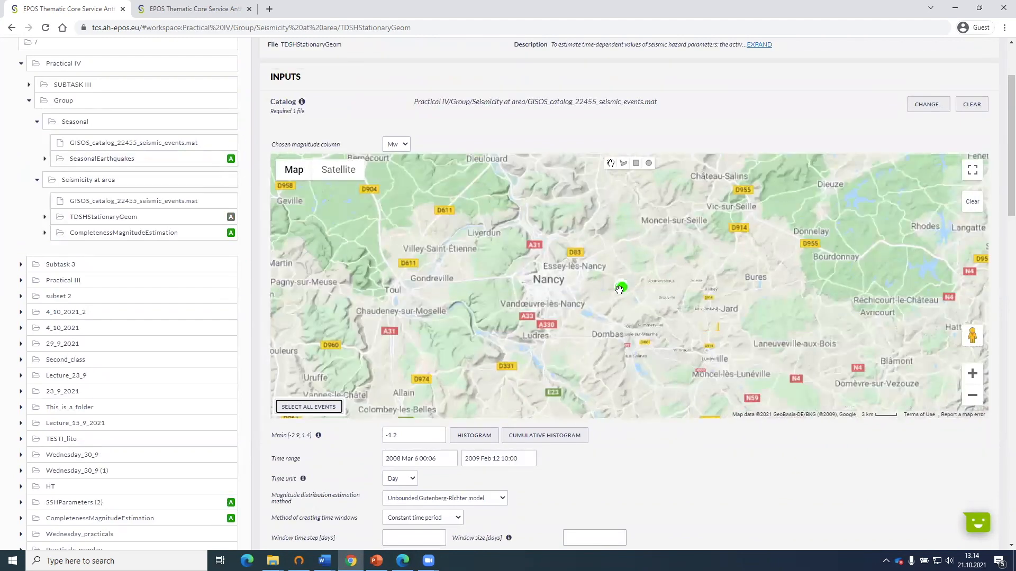
scroll(619, 289, "up", 1)
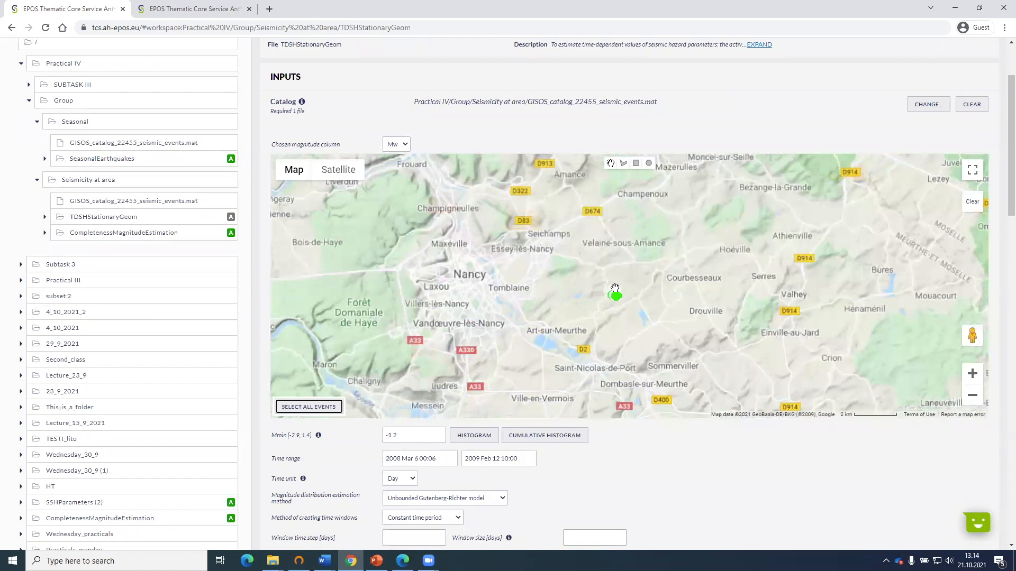
scroll(615, 286, "up", 1)
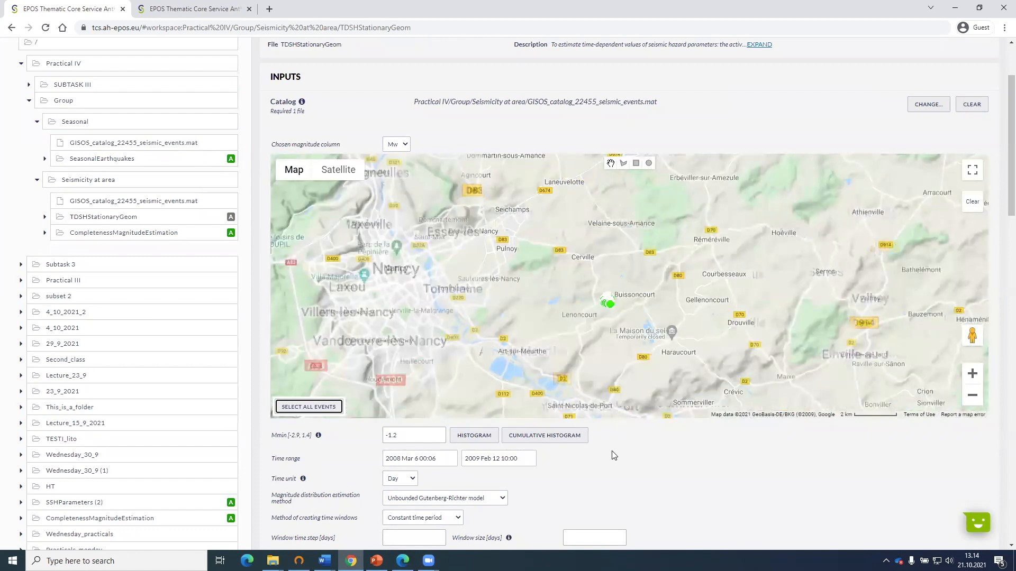
left_click(316, 411)
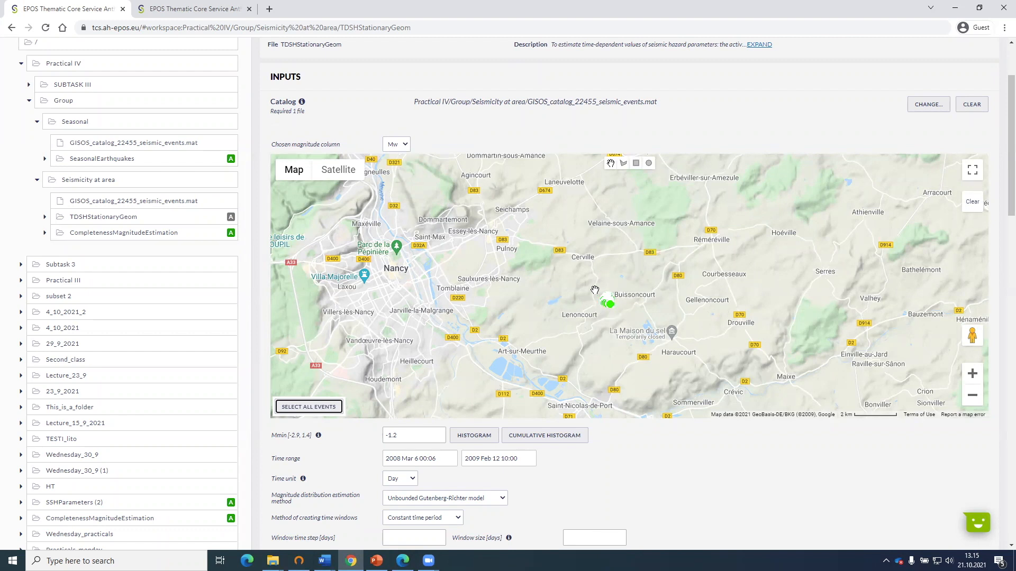
left_click(306, 412)
Keep Day as the time unit and open the choices for the method of creating time windows.
scroll(324, 463, "down", 4)
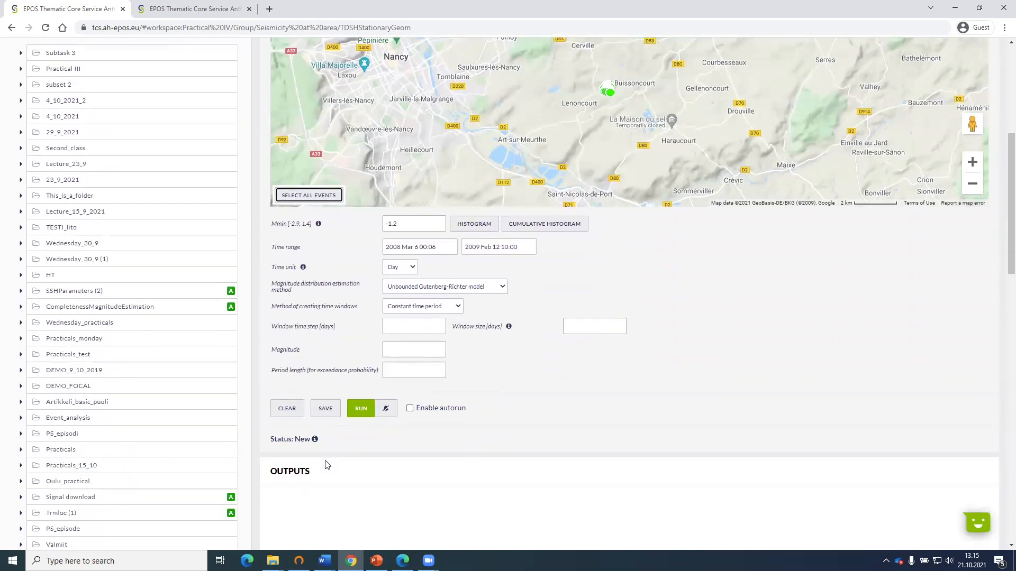
mouse_move(510, 328)
mouse_move(303, 270)
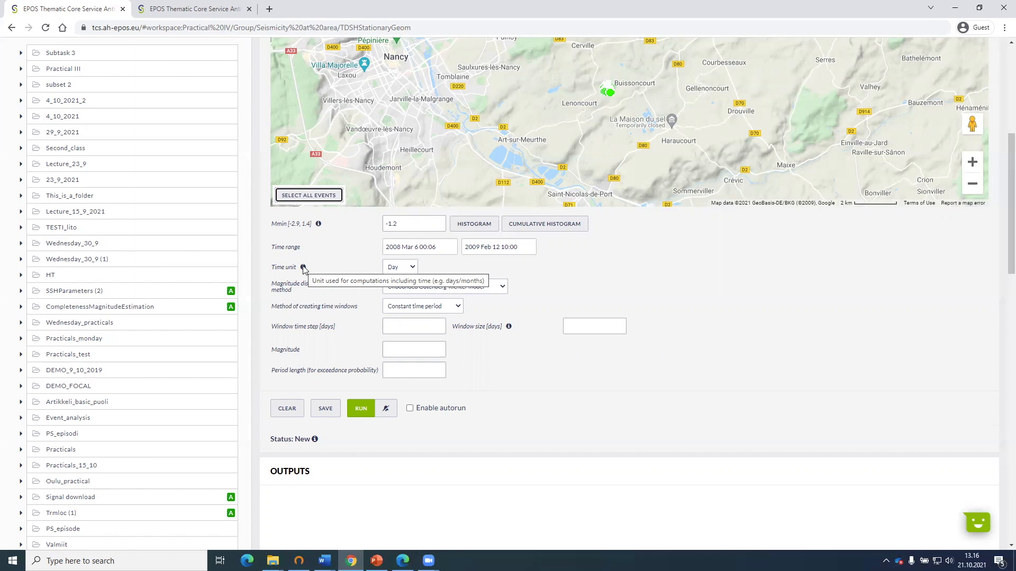
left_click(401, 267)
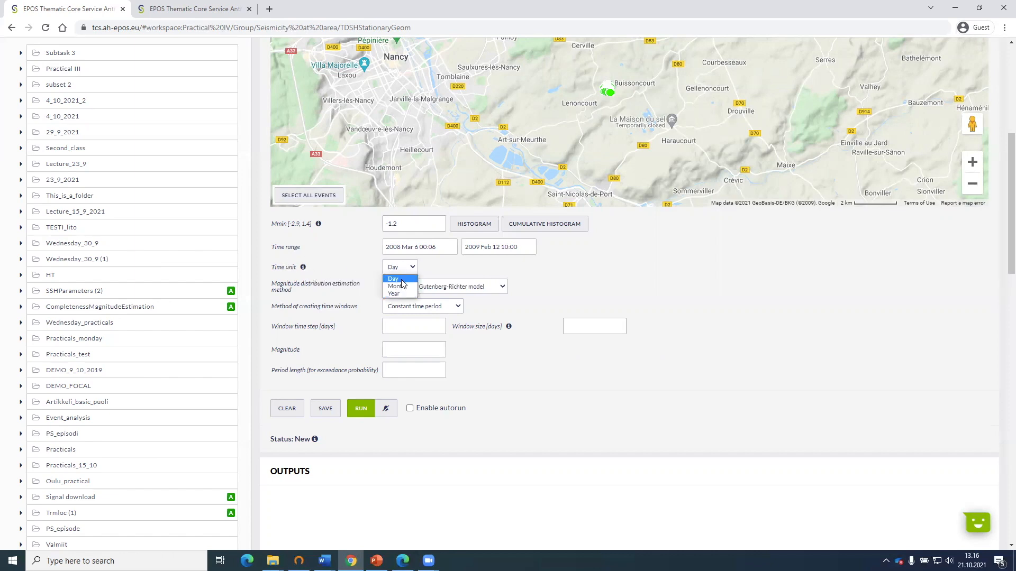
left_click(401, 279)
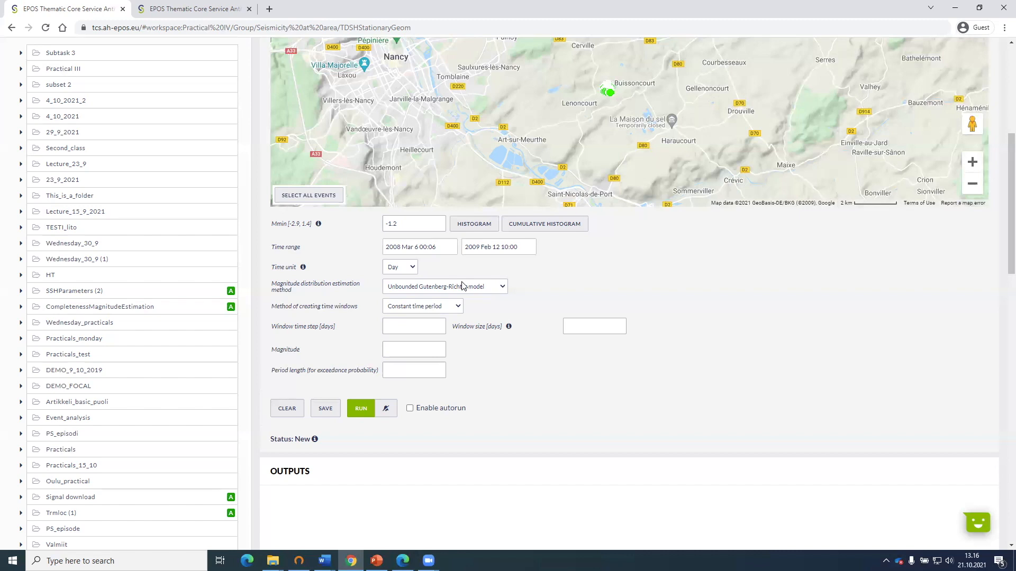
left_click(451, 309)
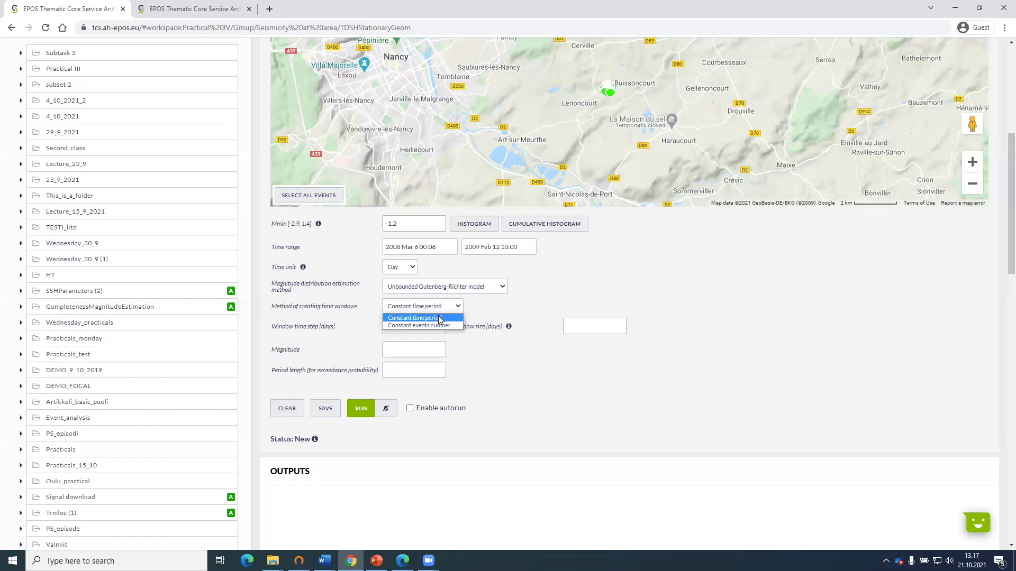
Create time windows by Constant time period, with a window size of 14 days and a time step of 7 days.
left_click(438, 318)
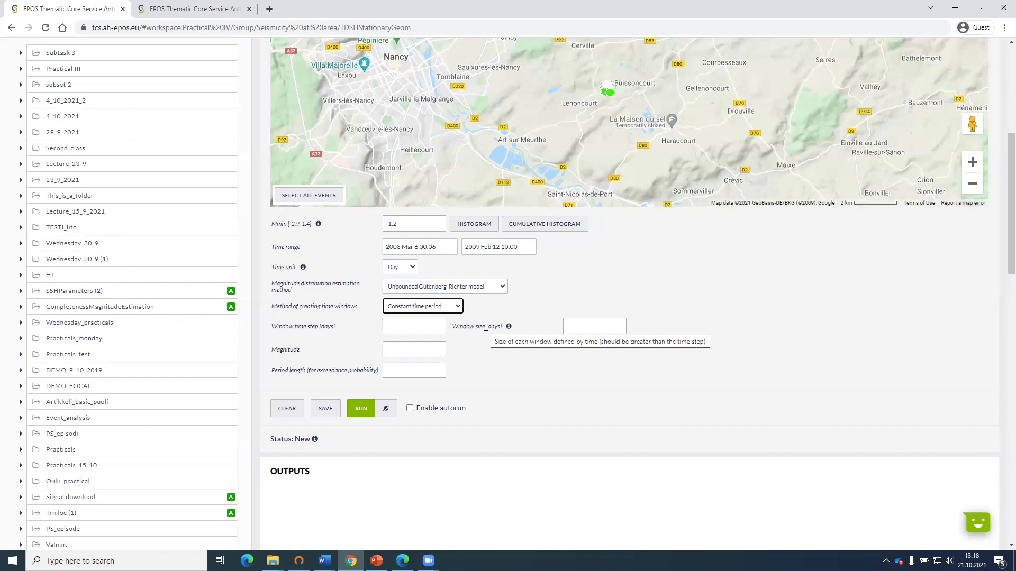
left_click(597, 320)
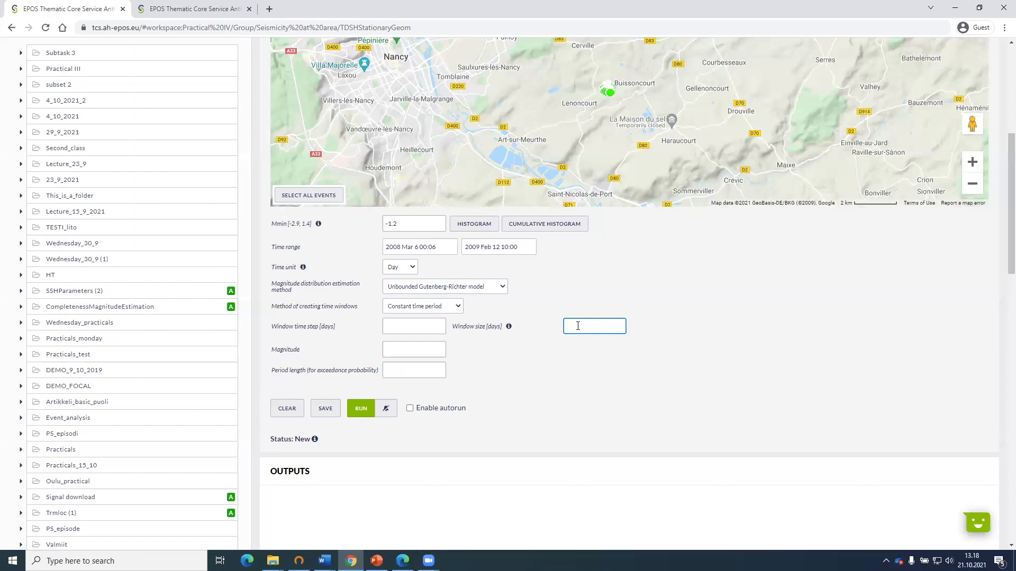
type("4")
left_click(396, 326)
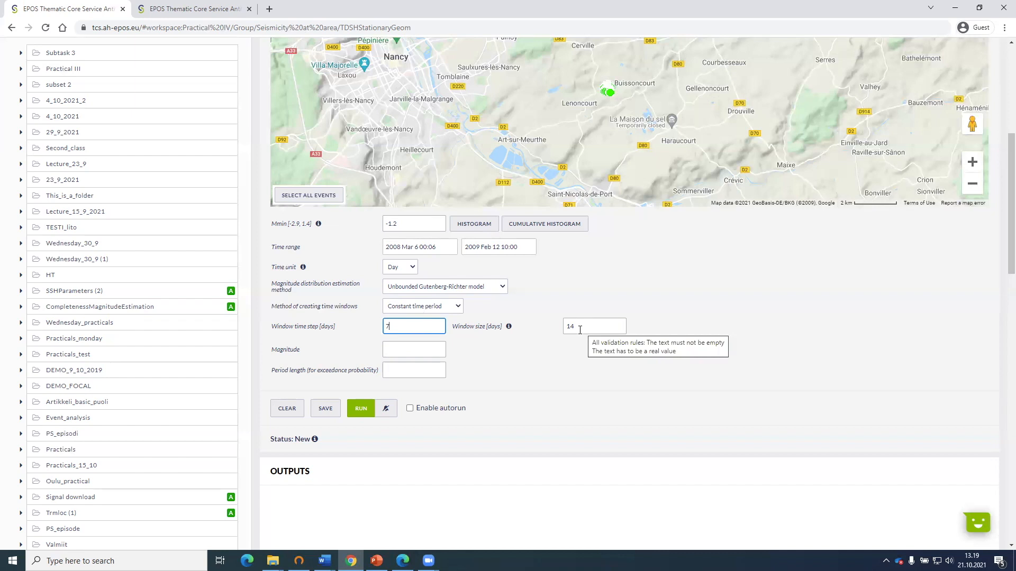
left_click_drag(388, 328, 384, 329)
type("14")
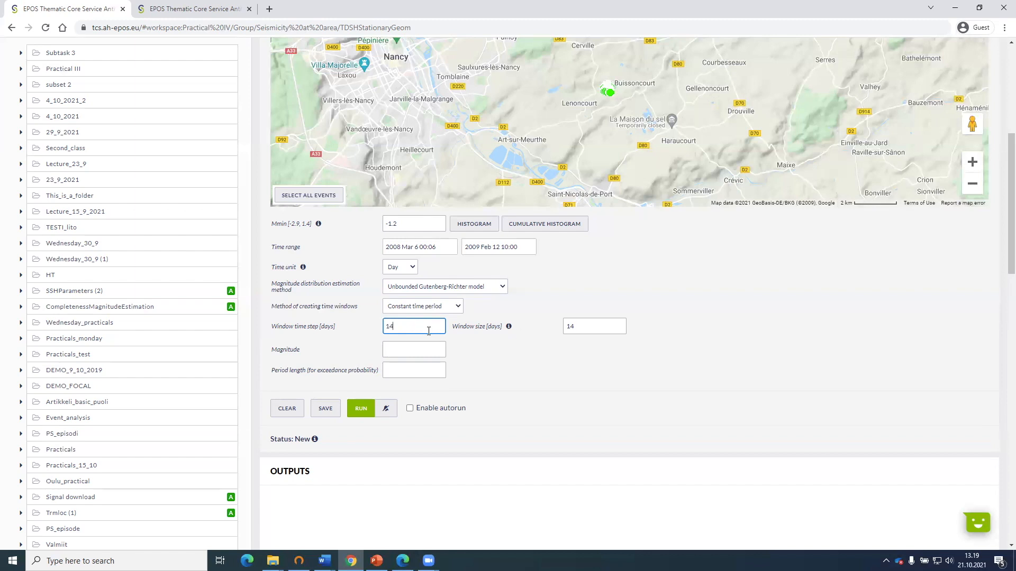
left_click_drag(429, 331, 388, 326)
type("7")
left_click(538, 351)
Set the Magnitude to 0.5 and the period length for exceedance probability to 7.
left_click(431, 350)
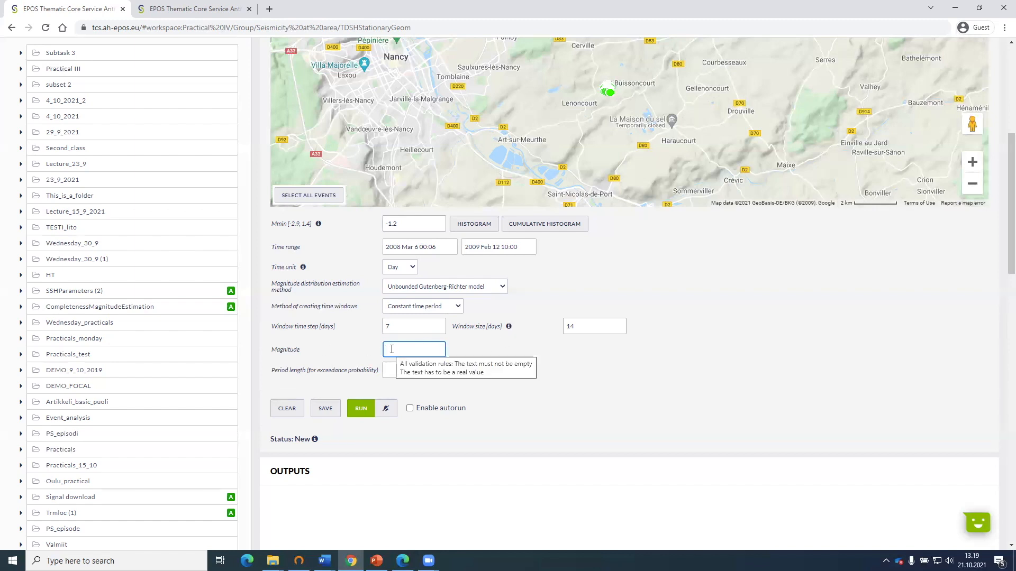
left_click(421, 370)
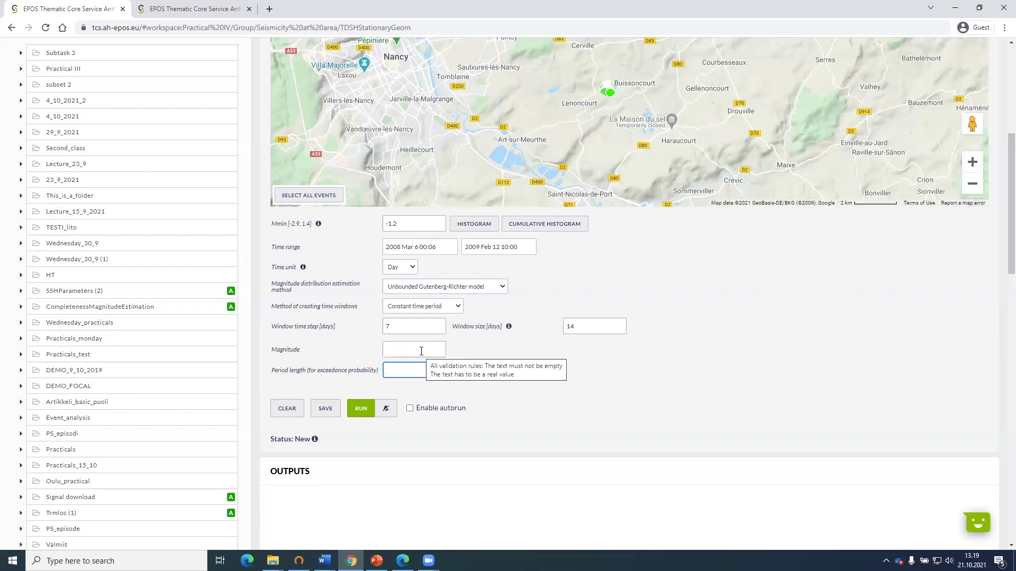
left_click(421, 352)
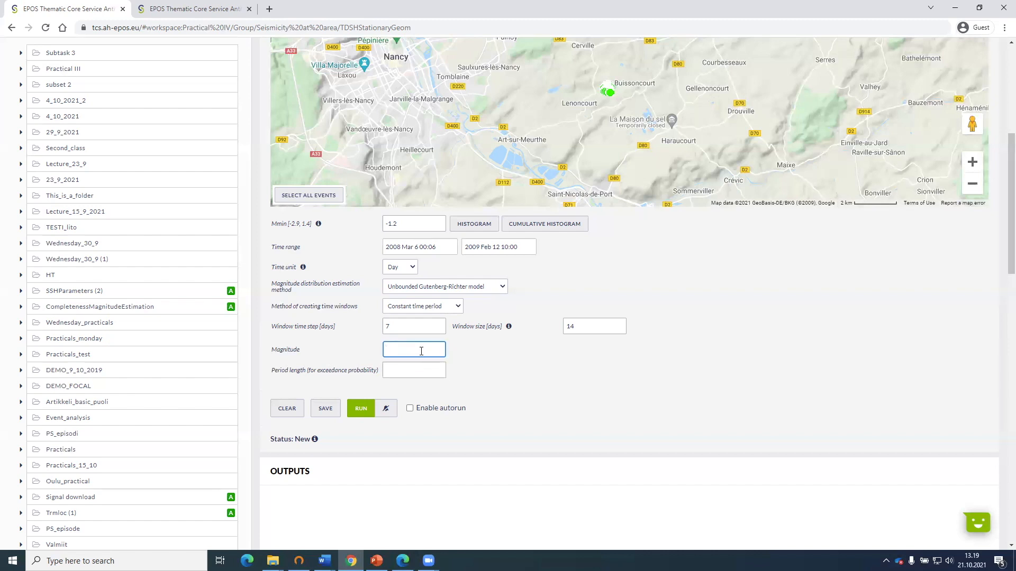
type("0.5")
left_click(498, 364)
left_click(391, 375)
type("7")
left_click(526, 376)
Run the time dependent hazard analysis and check its outputs against the input settings.
scroll(387, 352, "down", 1)
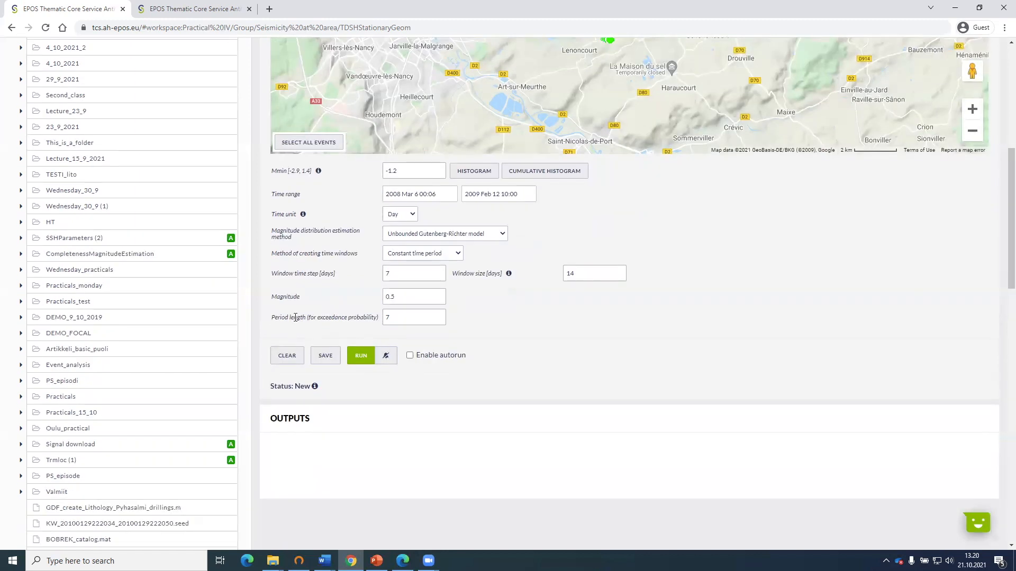
left_click(360, 356)
scroll(554, 315, "down", 3)
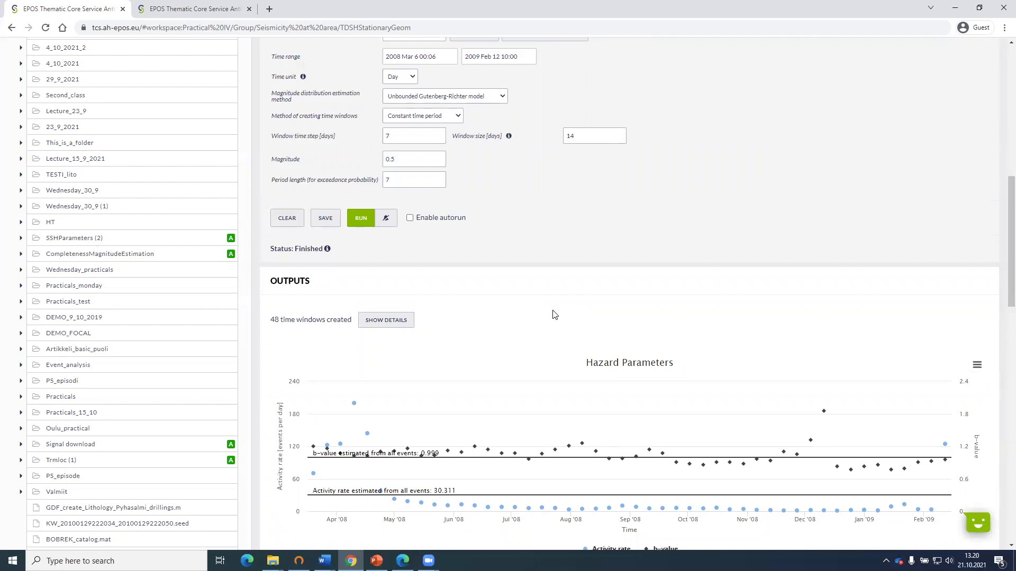
scroll(553, 314, "up", 1)
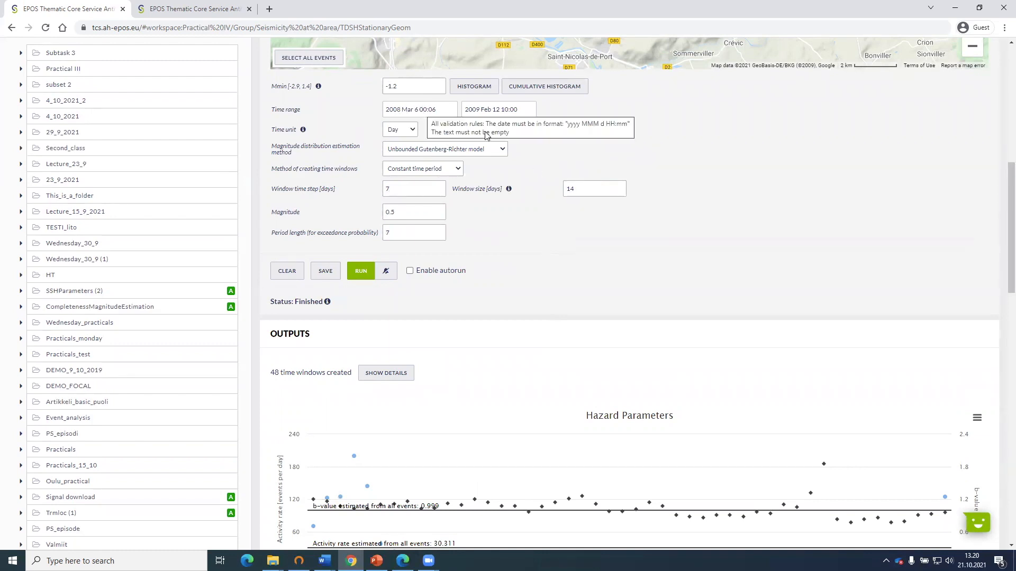
Review the event counts and time ranges of all the created time windows, then close the details.
left_click(395, 376)
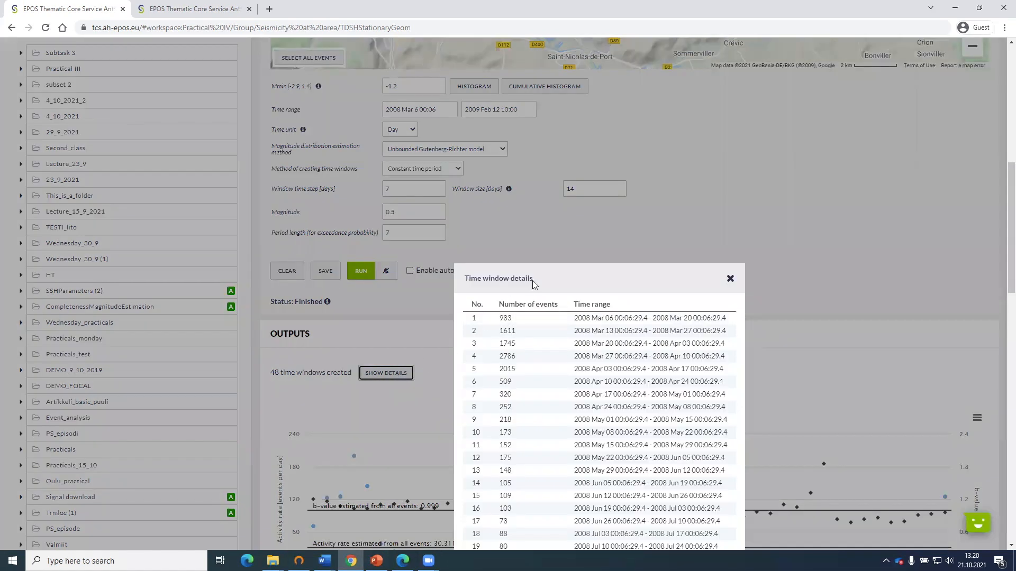
left_click_drag(547, 271, 735, 125)
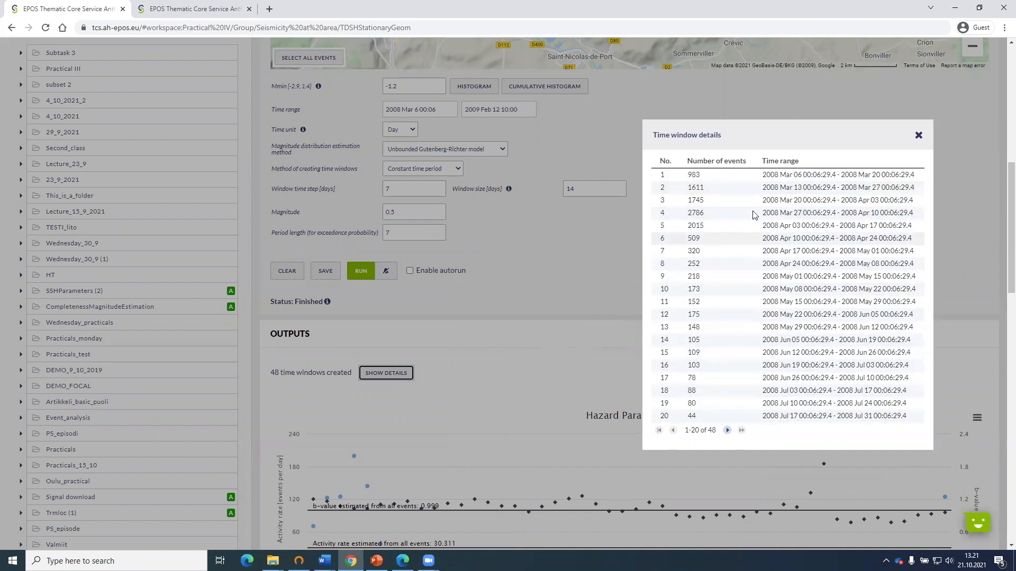
scroll(706, 218, "down", 1)
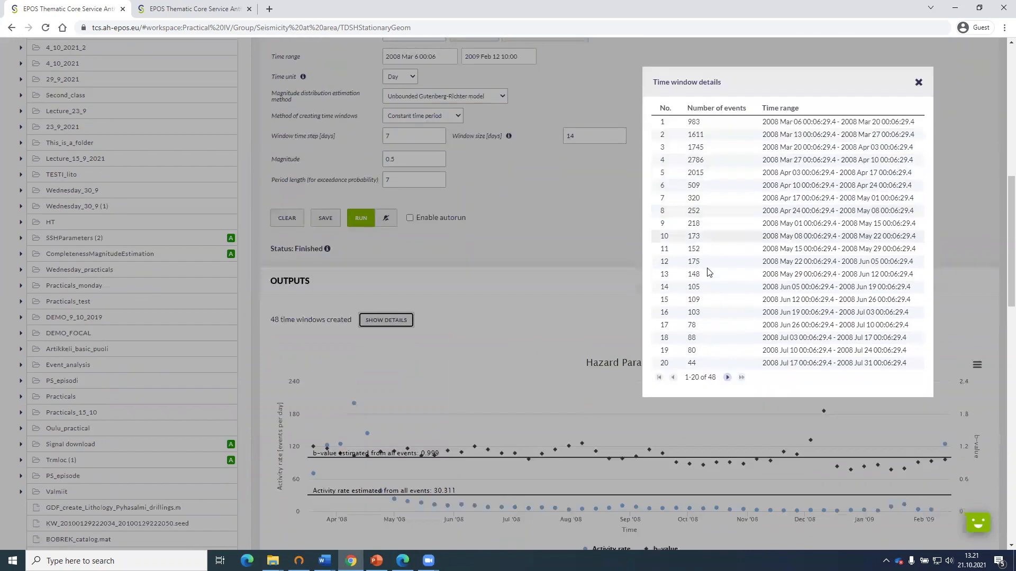
left_click(729, 378)
left_click(728, 377)
left_click(728, 377)
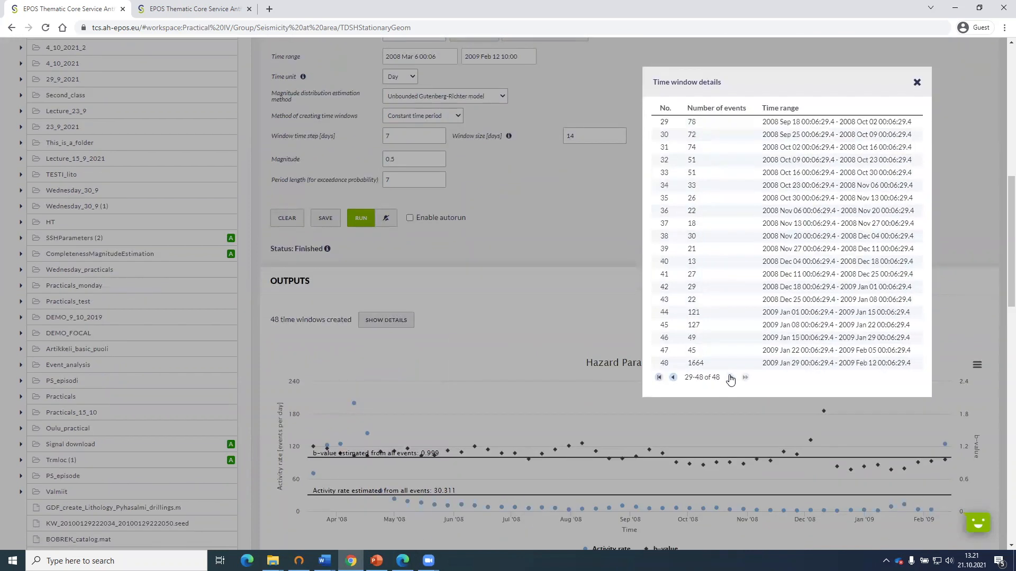
left_click(674, 377)
left_click(673, 377)
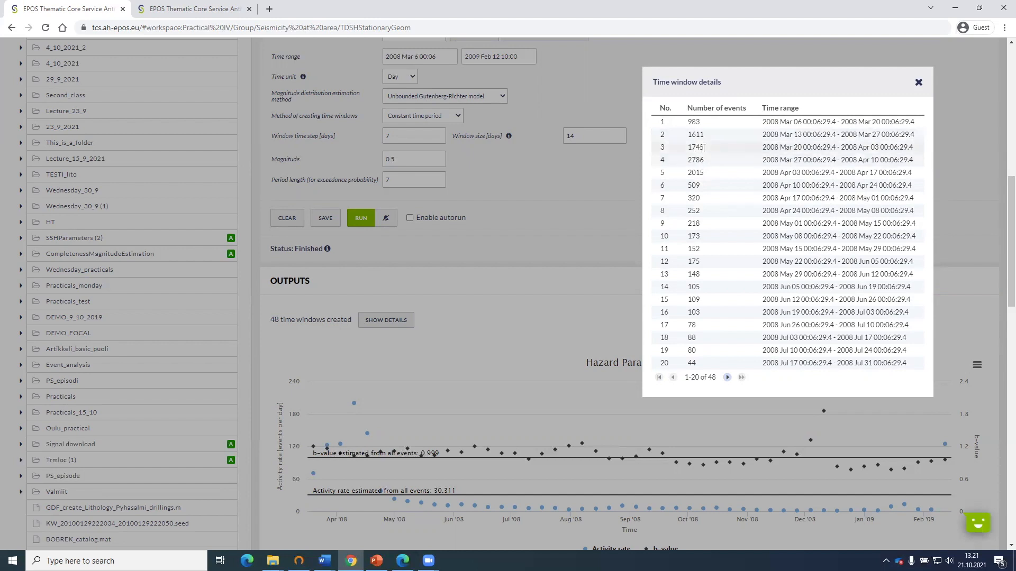
left_click(726, 378)
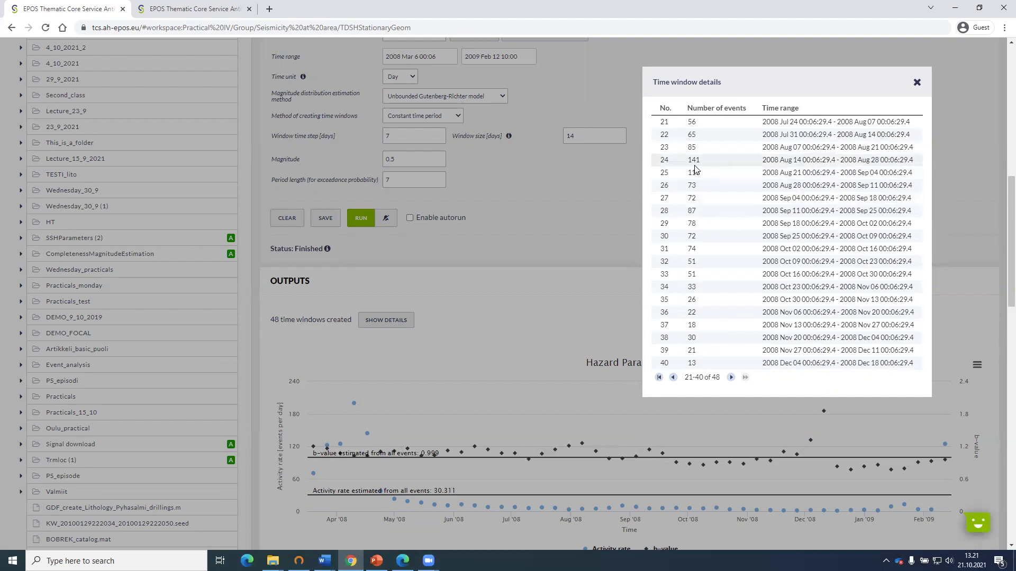
left_click(731, 377)
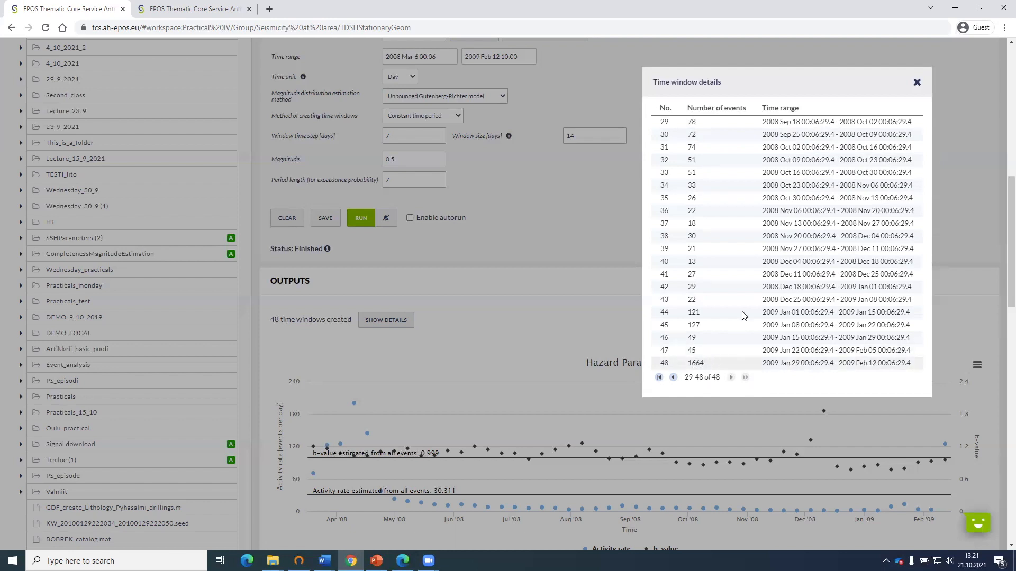
left_click(673, 377)
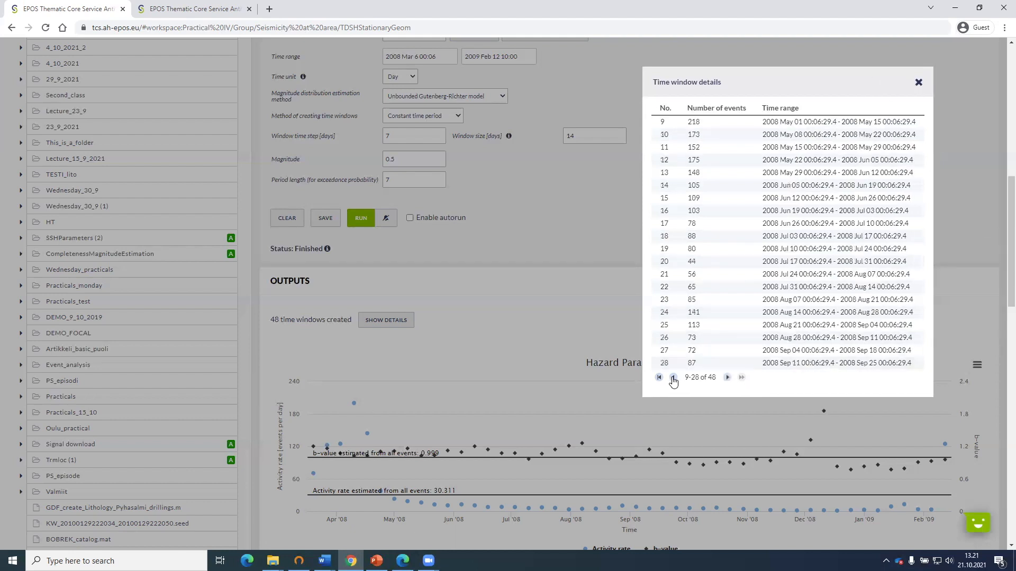
left_click(673, 378)
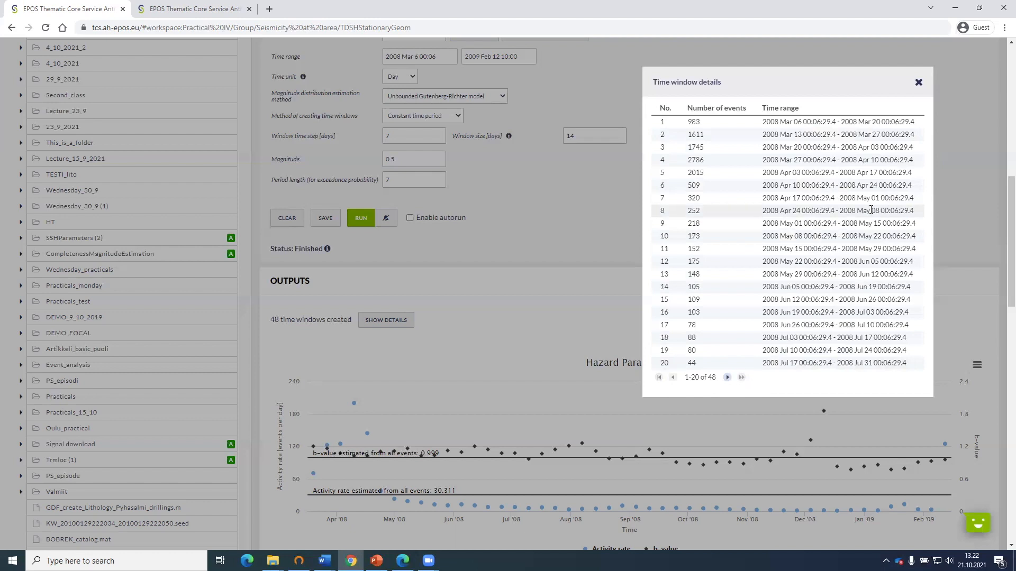
left_click(919, 85)
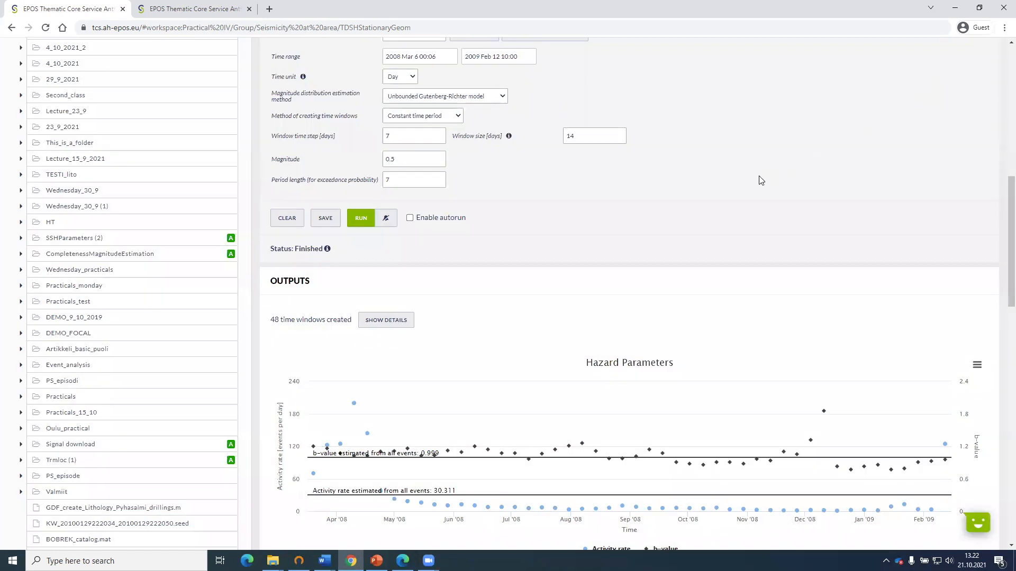
Change the Hazard Parameters chart type to Spline.
scroll(751, 186, "down", 3)
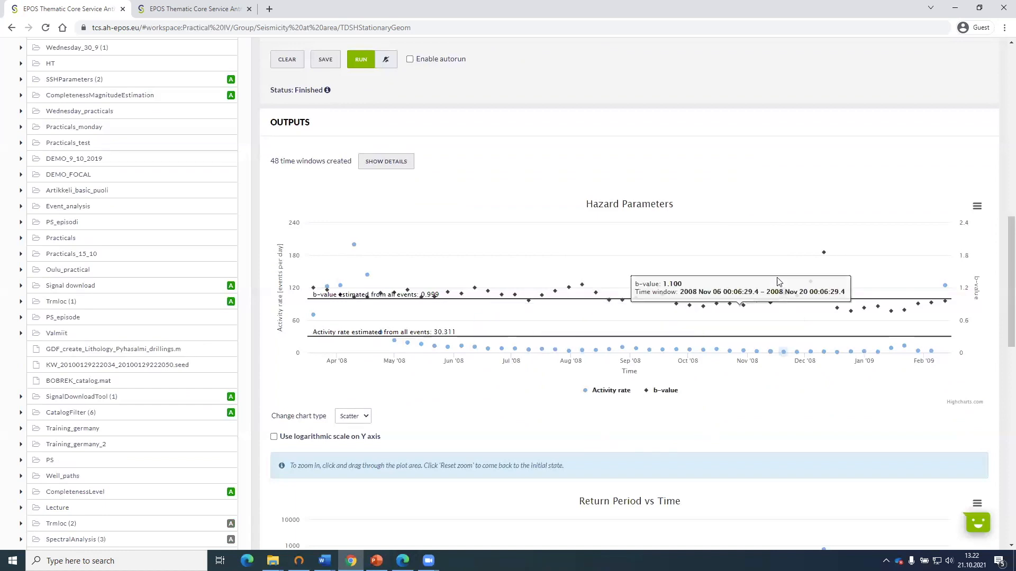
left_click(353, 416)
left_click(355, 436)
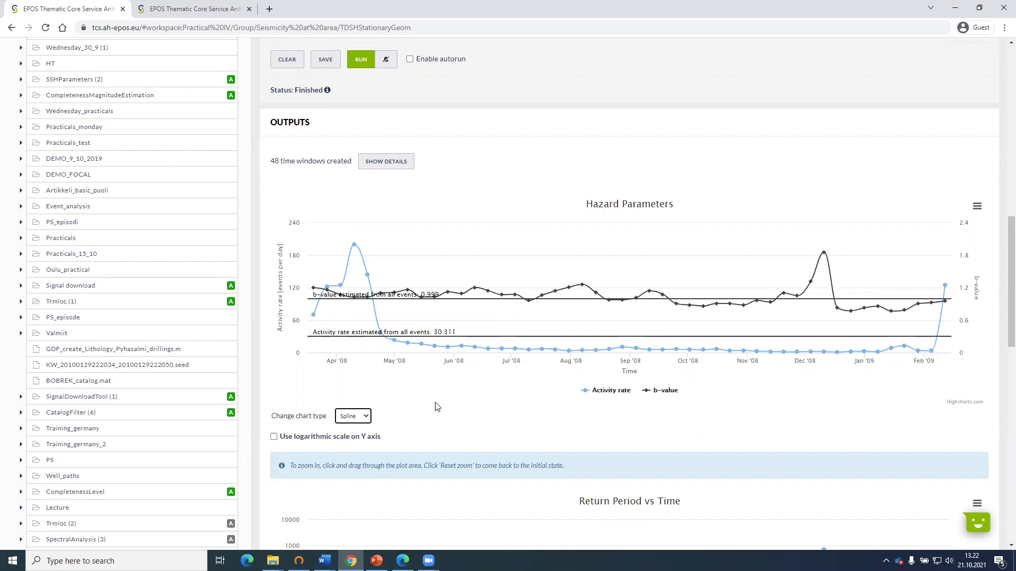
Examine the activity rate and b-value curves in the Hazard Parameters chart, magnifying the low activity rates before restoring the full range.
mouse_move(344, 268)
mouse_move(314, 291)
mouse_move(435, 293)
mouse_move(354, 245)
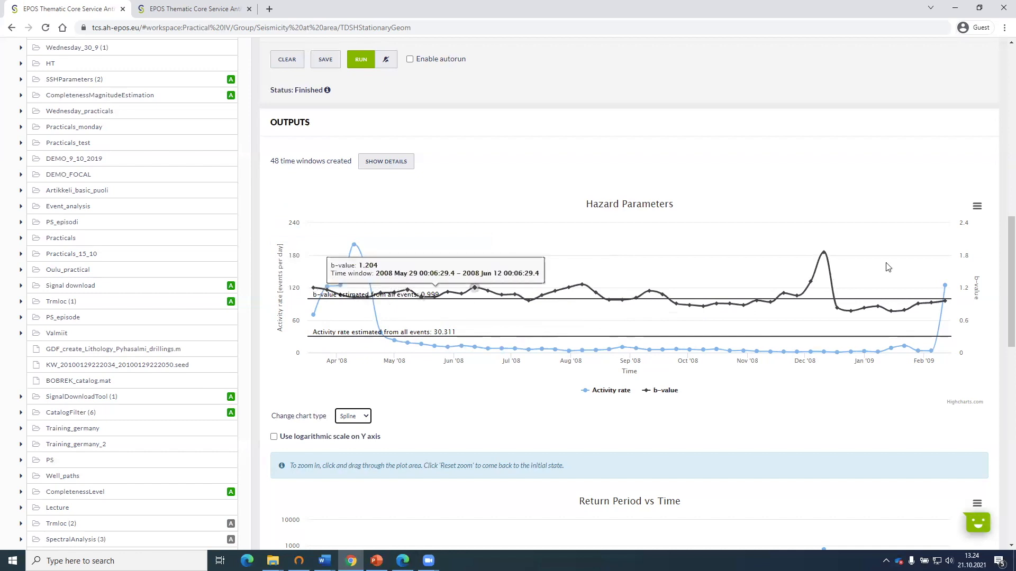
left_click_drag(934, 267, 304, 382)
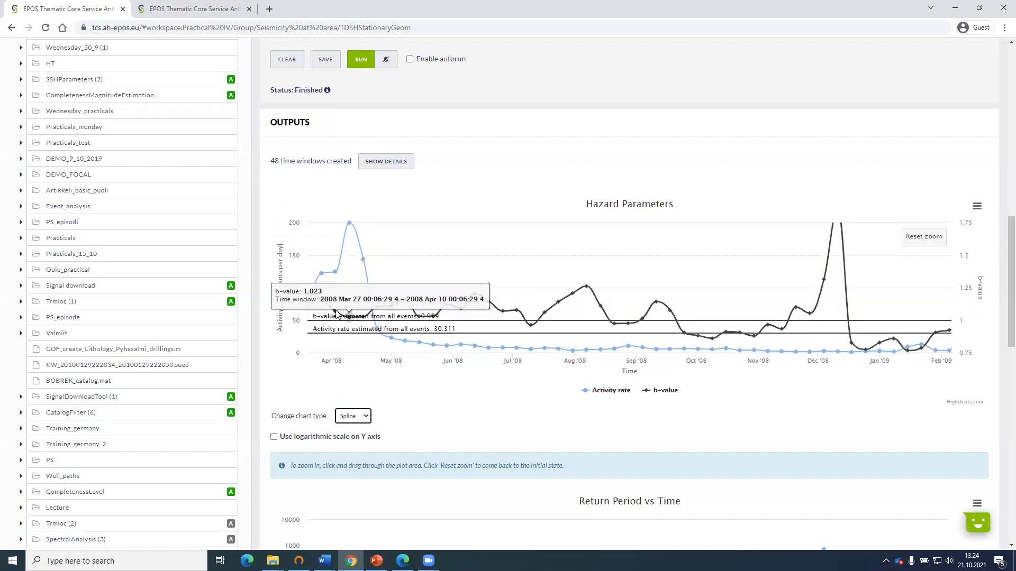
left_click_drag(309, 319, 1000, 394)
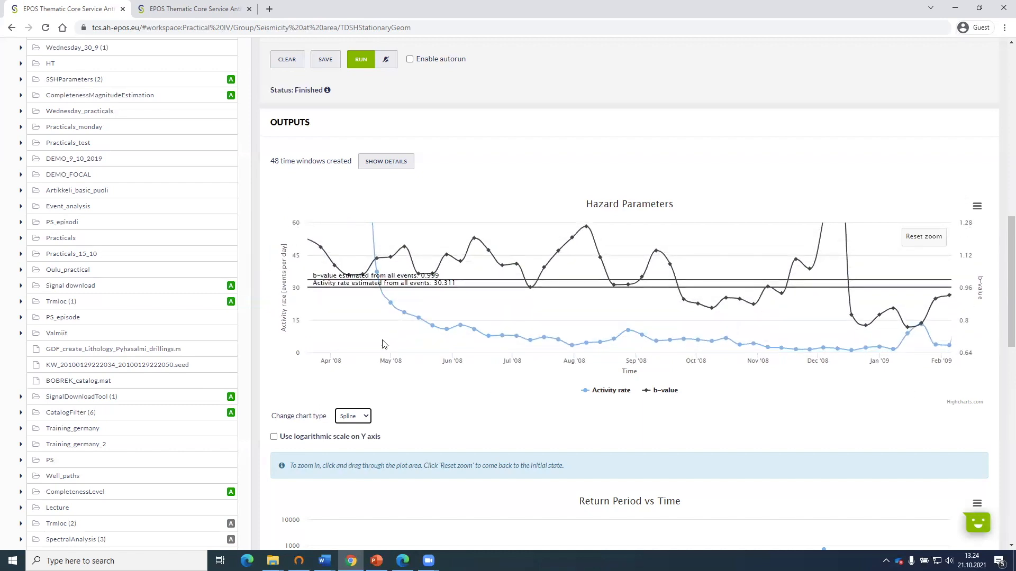
left_click_drag(799, 367, 999, 398)
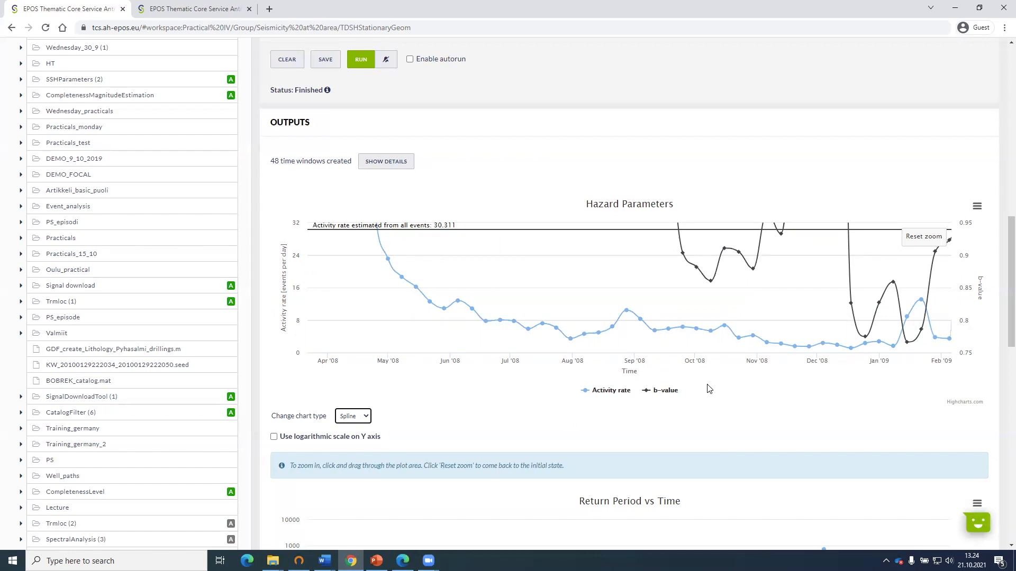
mouse_move(889, 345)
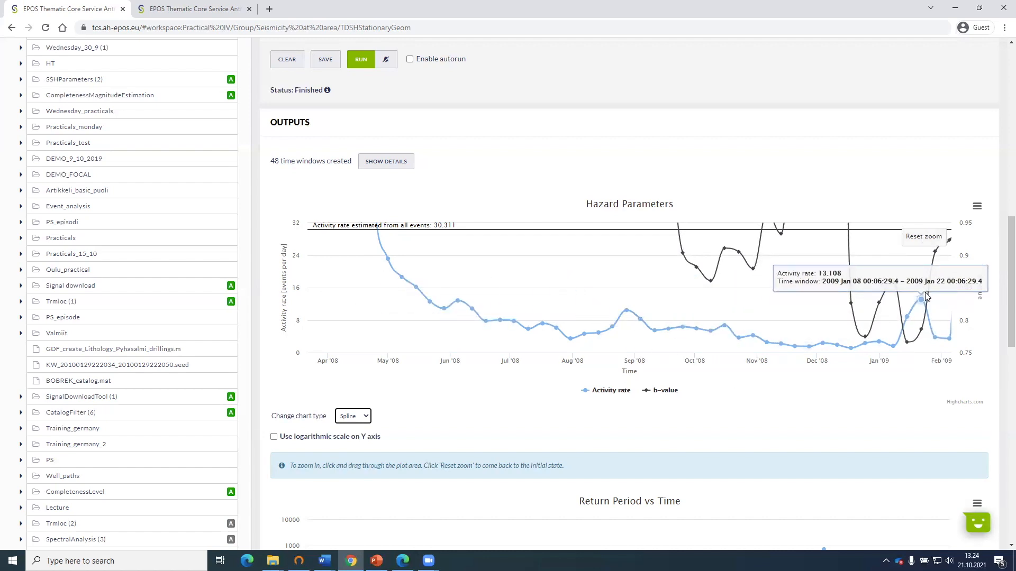
left_click(922, 238)
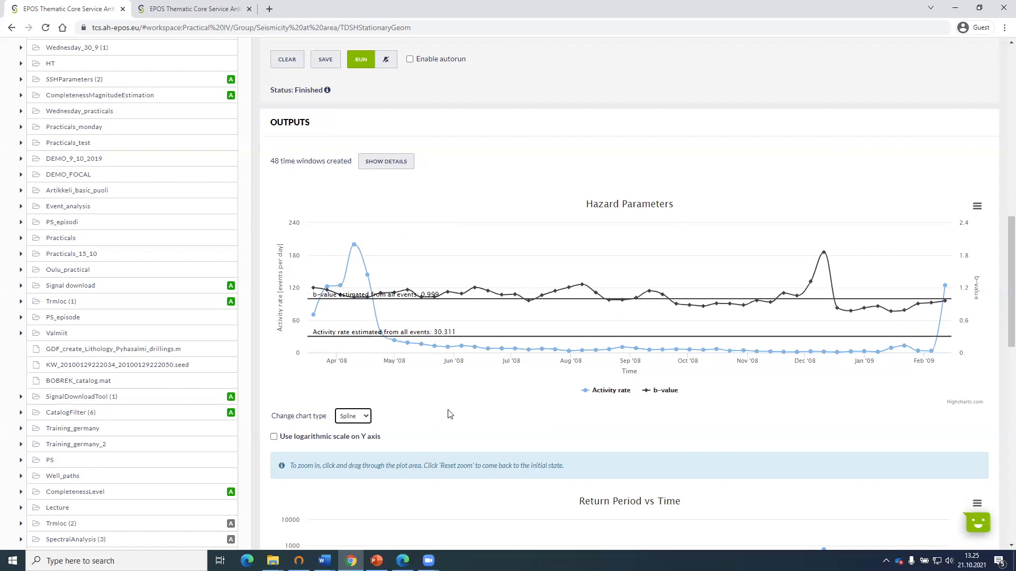
Review the Return Period vs Time chart and check which magnitude it was calculated for.
mouse_move(824, 348)
mouse_move(823, 250)
mouse_move(586, 276)
scroll(594, 414, "down", 6)
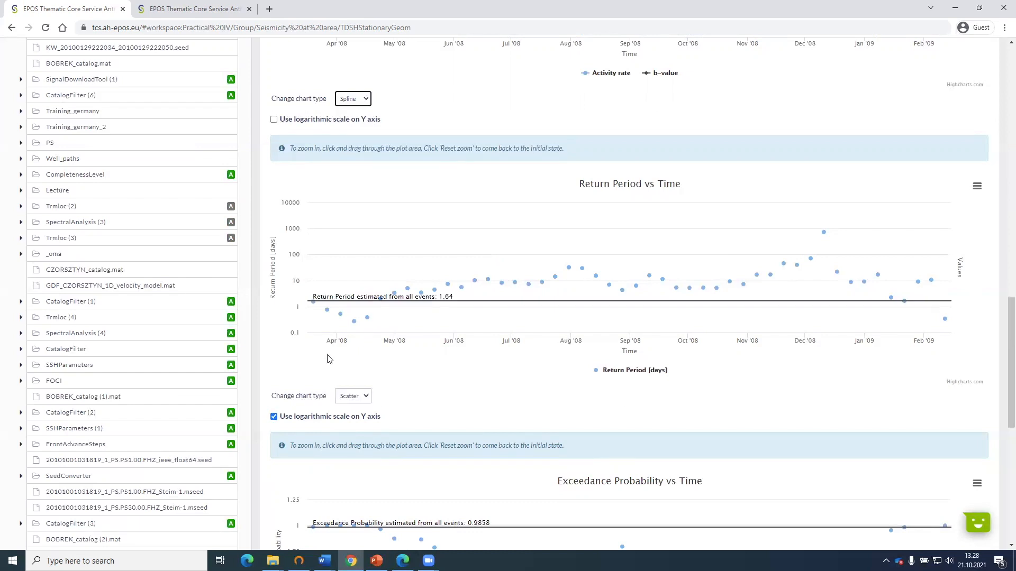
mouse_move(311, 304)
scroll(285, 238, "up", 10)
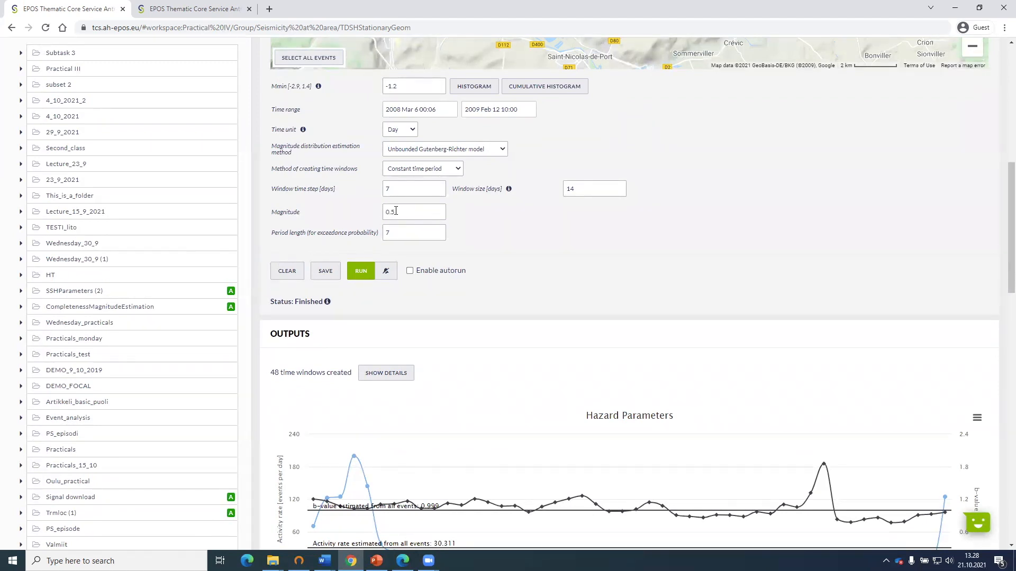
scroll(286, 310, "down", 2)
scroll(286, 309, "down", 6)
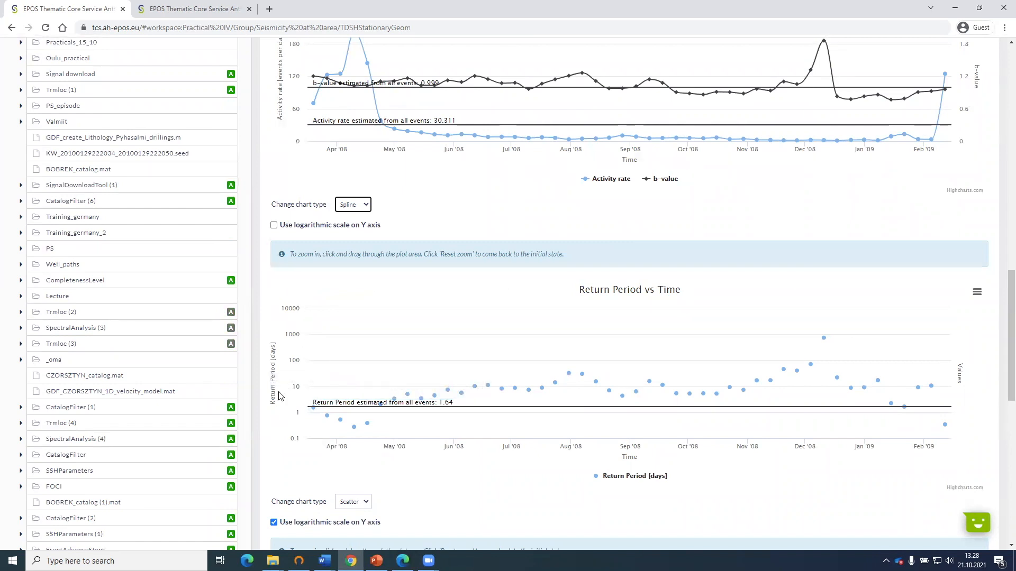
Compare the Return Period vs Time chart on a linear Y axis, then restore the logarithmic scale.
scroll(281, 397, "down", 1)
left_click(323, 469)
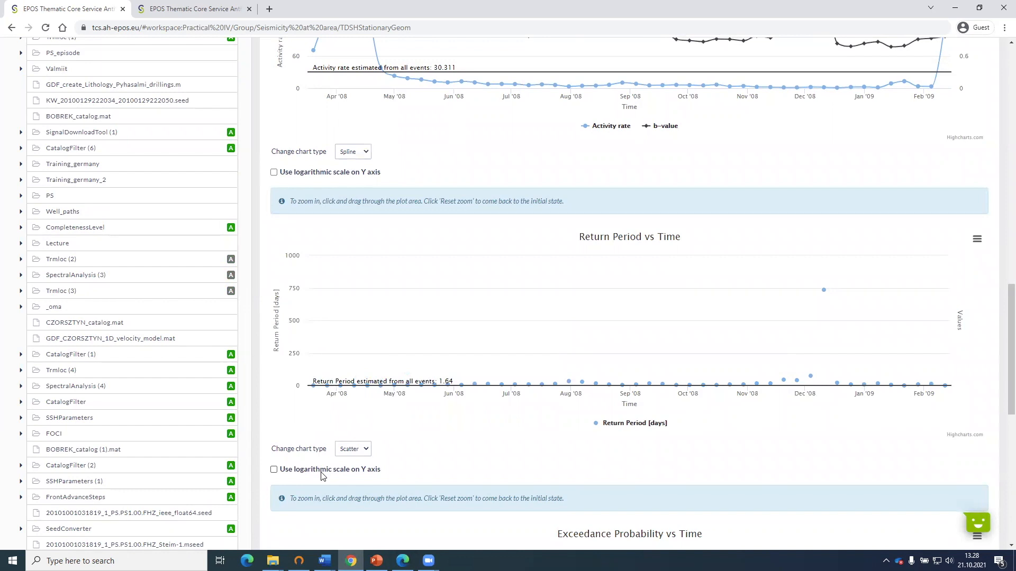
left_click(356, 473)
Compare the return period peak of the 27 Nov to 11 Dec 2008 window with its b-value and activity rate.
mouse_move(326, 379)
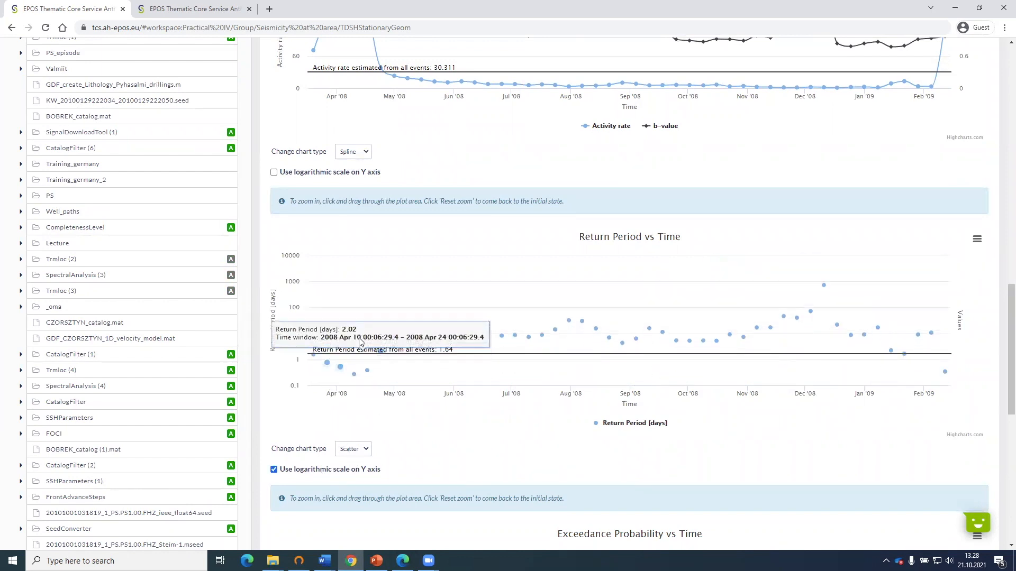
scroll(828, 288, "up", 4)
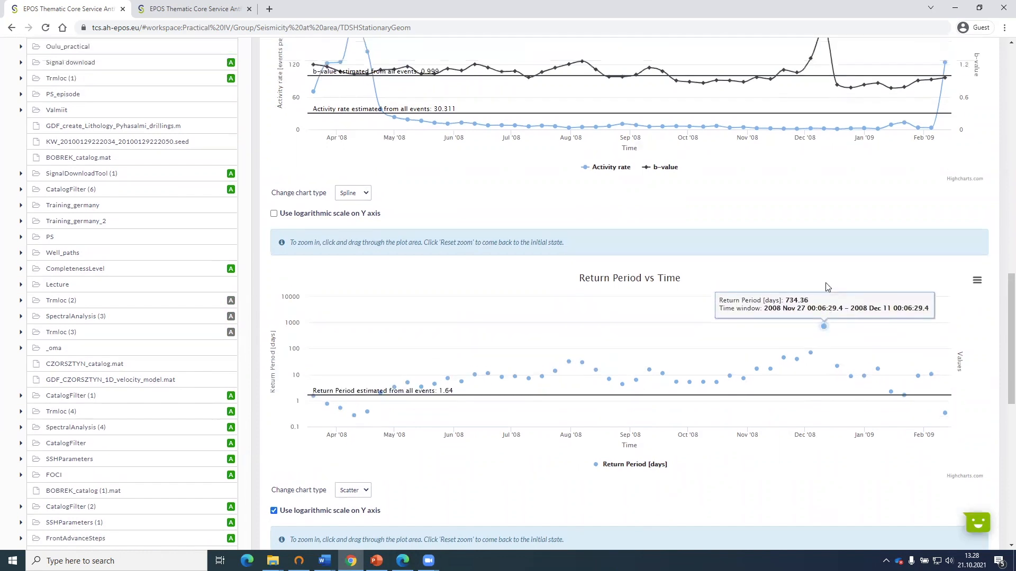
mouse_move(823, 205)
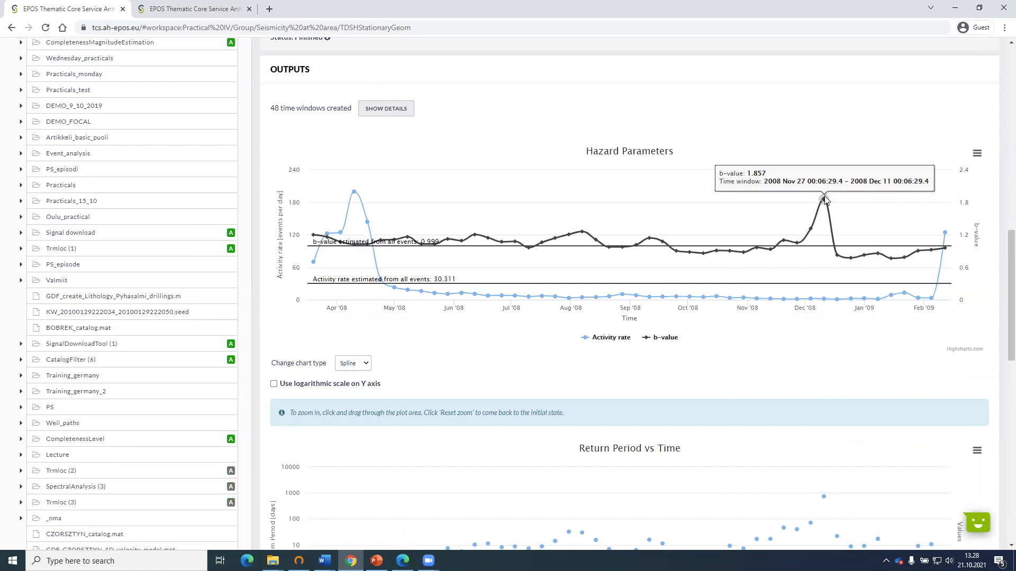
mouse_move(828, 496)
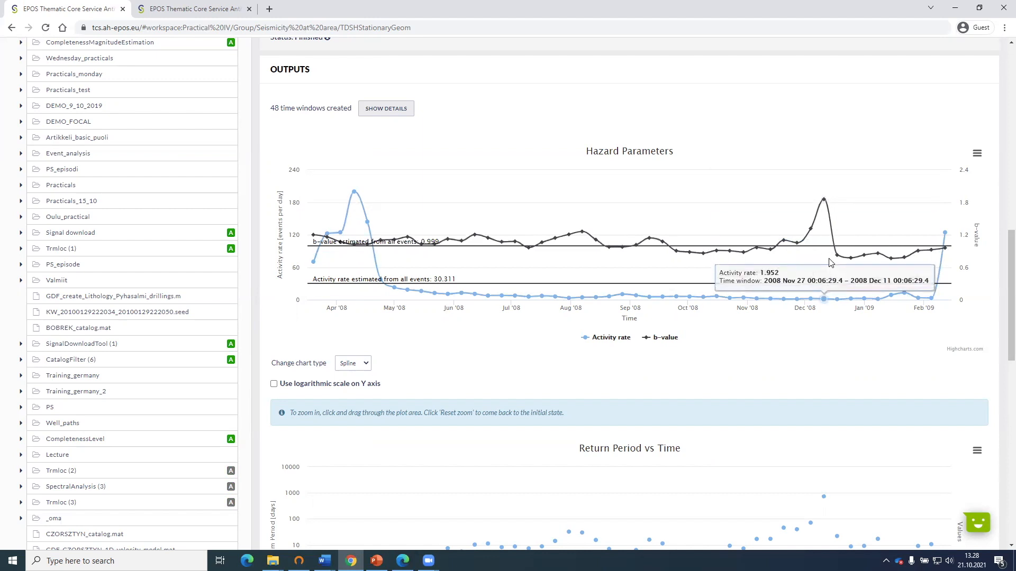
Cross-check the return period points around December 2008 against the matching b-value peak and low activity rates in the Hazard Parameters chart.
scroll(828, 344, "down", 2)
mouse_move(826, 389)
scroll(826, 382, "down", 1)
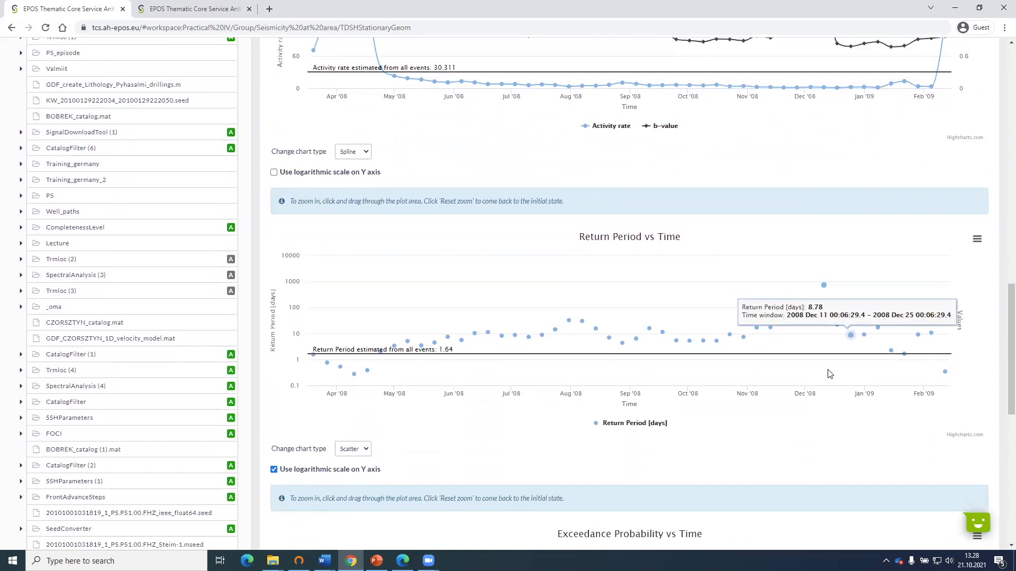
scroll(825, 272, "down", 2)
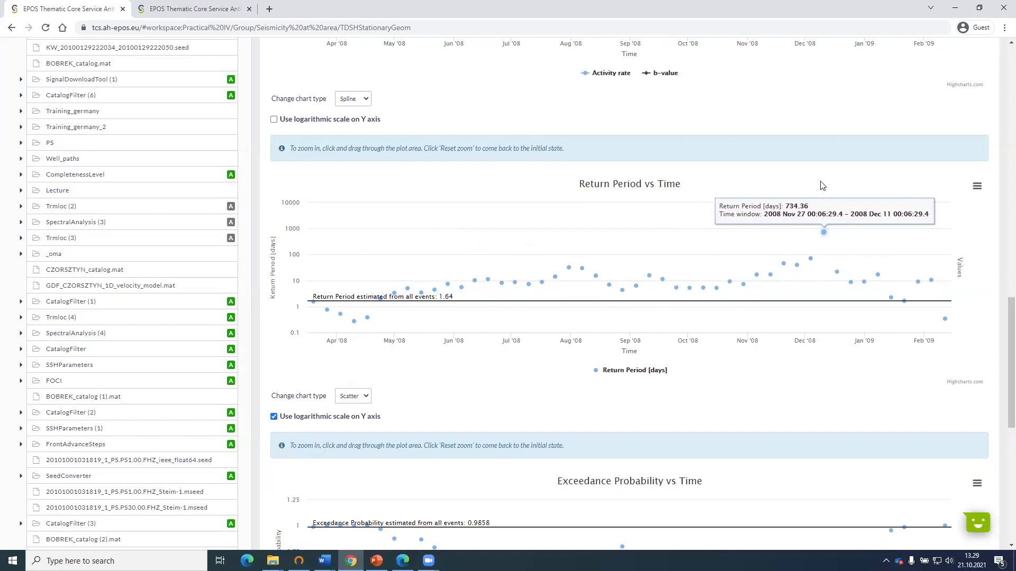
scroll(821, 185, "up", 3)
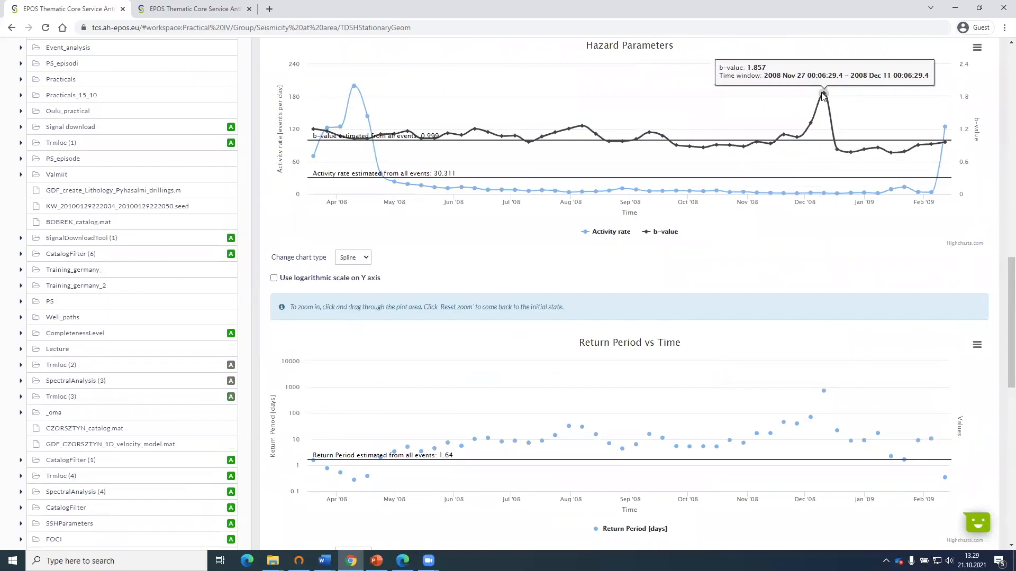
scroll(827, 98, "up", 1)
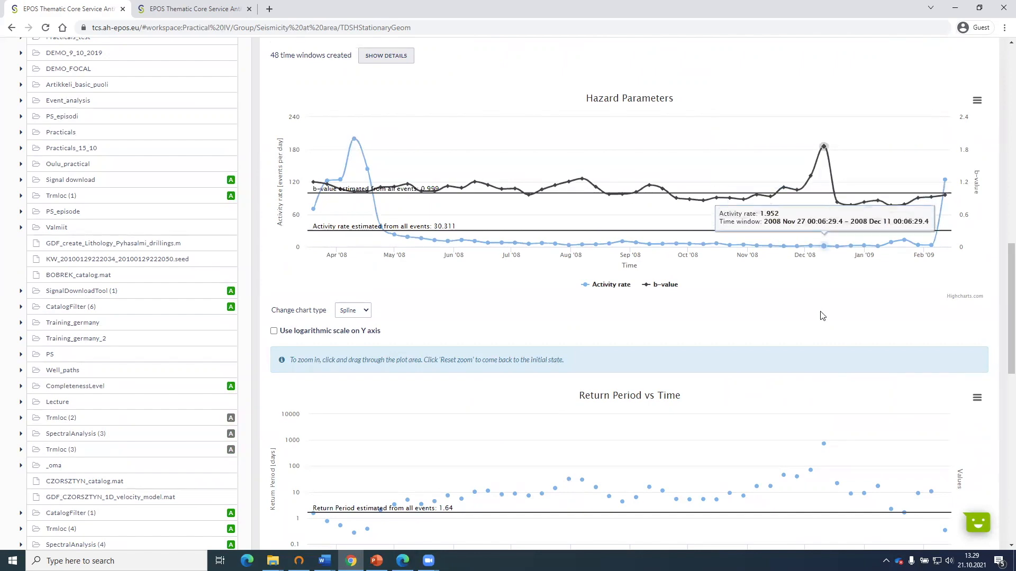
scroll(822, 315, "down", 2)
scroll(834, 257, "up", 3)
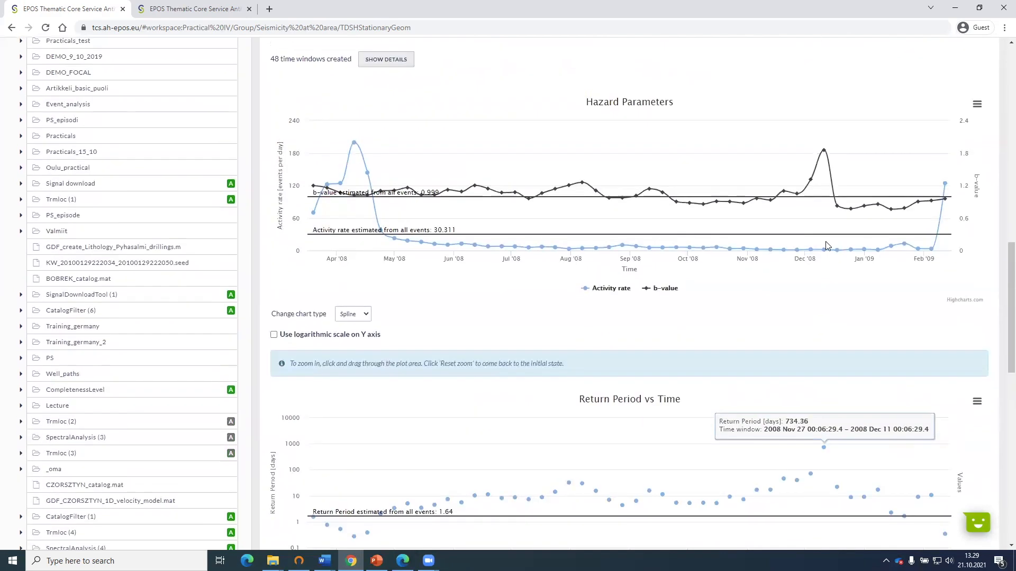
Check the number of events per time window in the time window details, focusing on the 27 Nov to 11 Dec 2008 window.
left_click(398, 112)
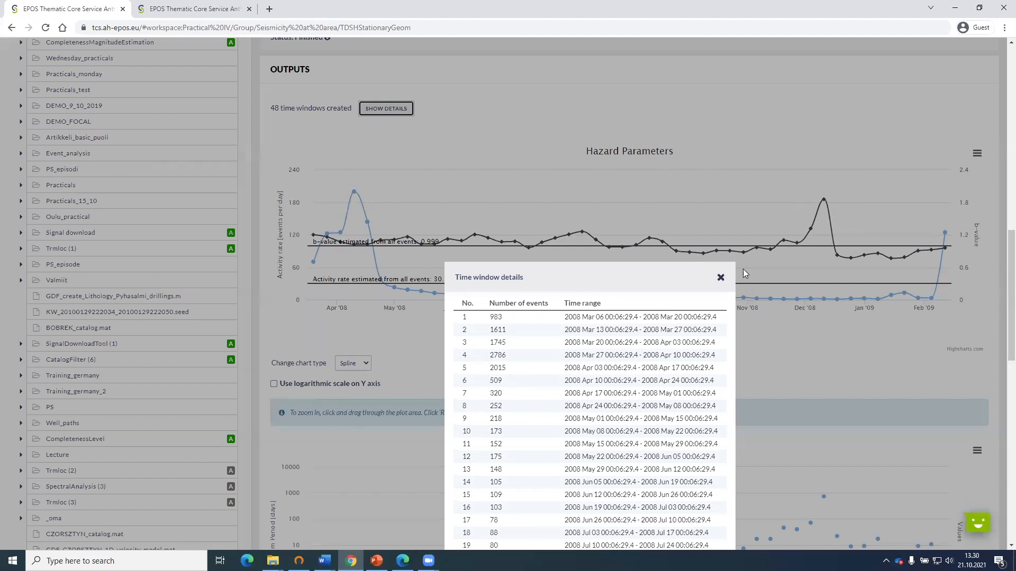
left_click(755, 259)
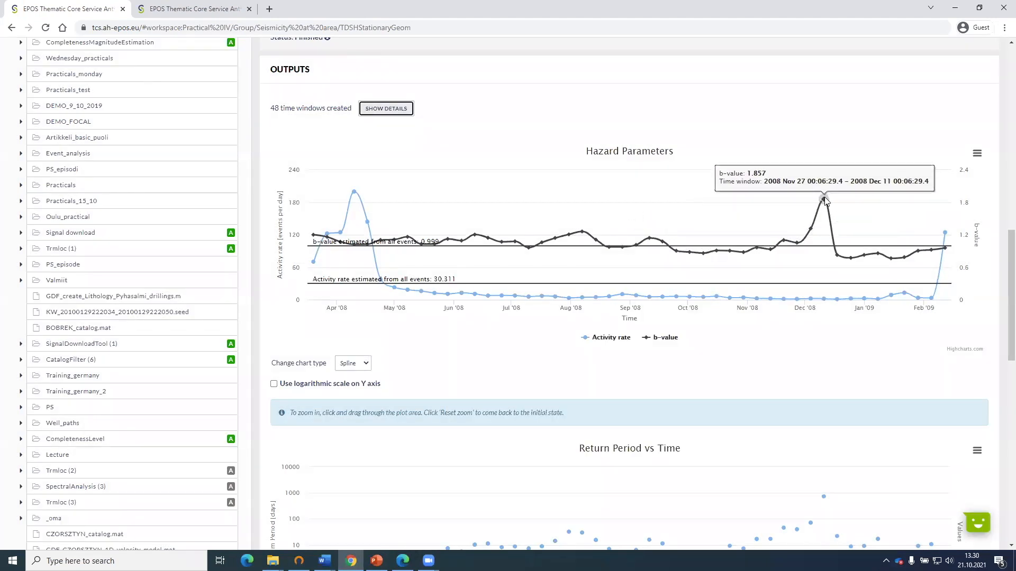
left_click(385, 108)
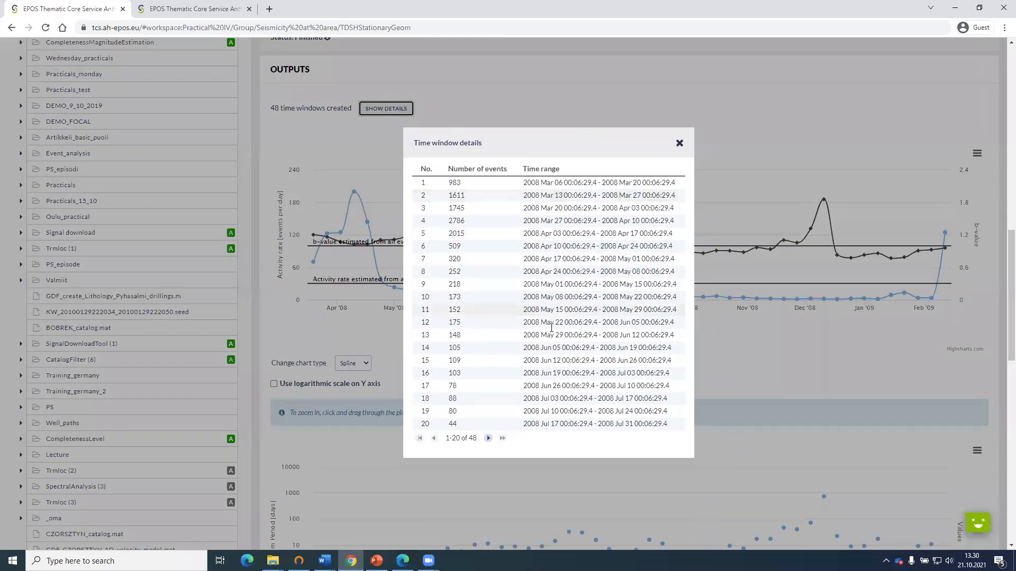
left_click(487, 438)
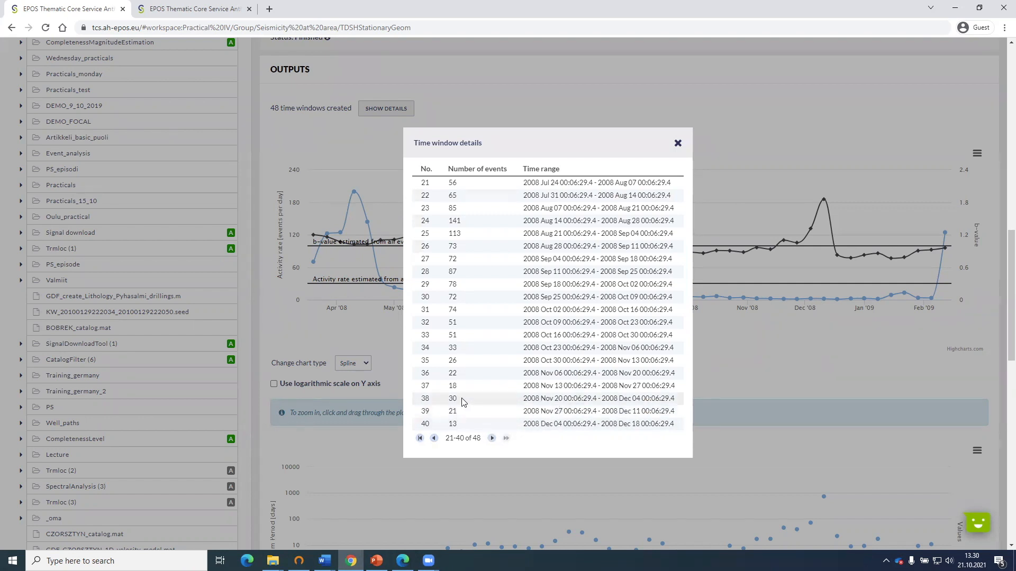
left_click(492, 438)
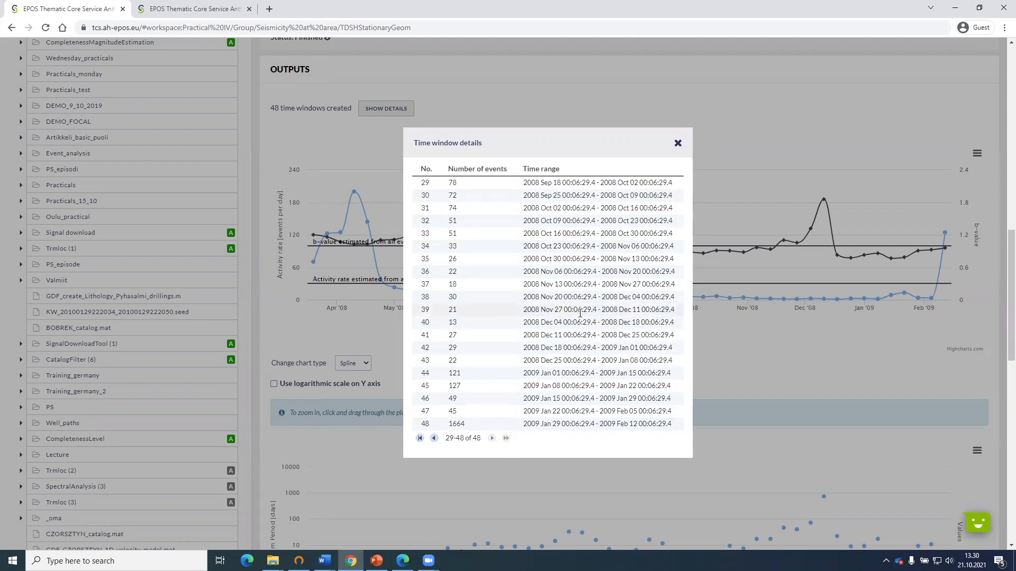
left_click(434, 439)
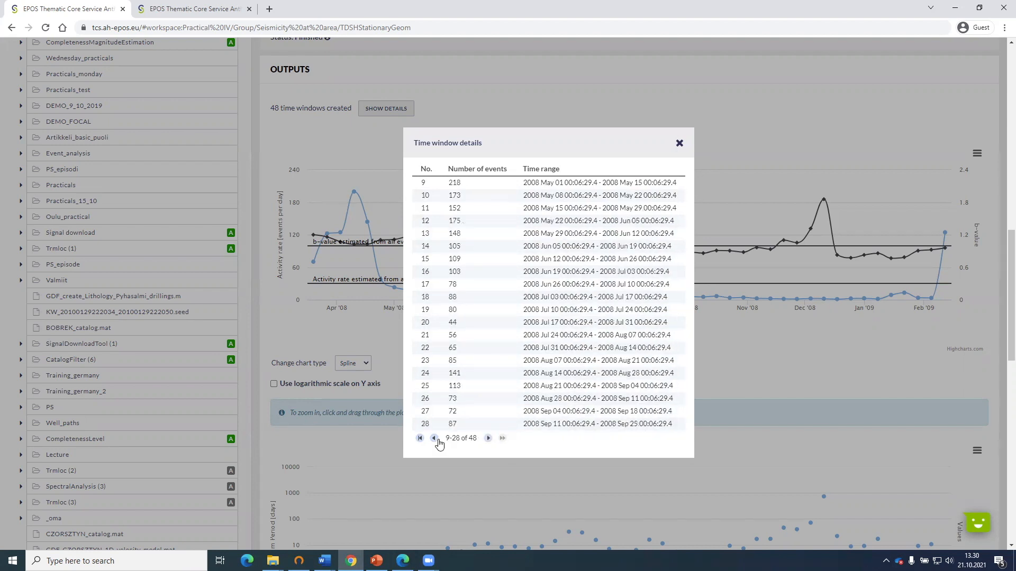
left_click(487, 439)
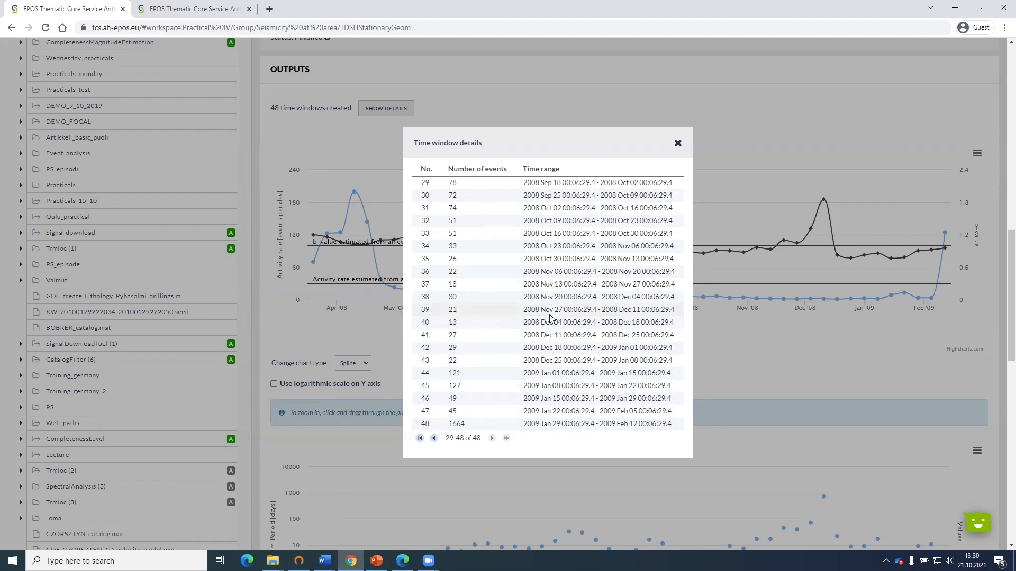
left_click(678, 145)
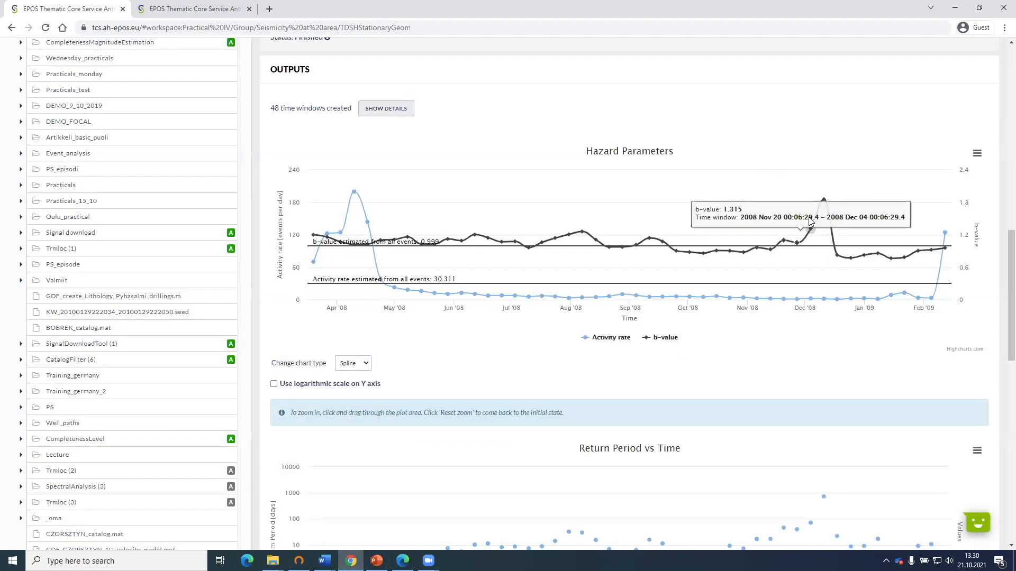
Compare the activity rate and return period of the 29 Jan to 12 Feb 2009 window, and examine the Exceedance Probability vs Time chart.
scroll(821, 338, "down", 3)
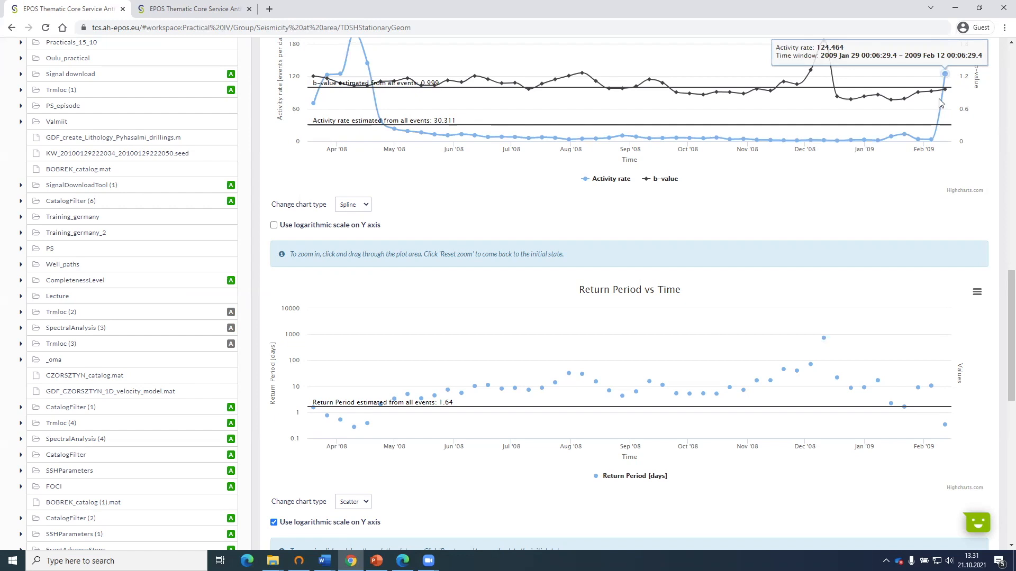
mouse_move(947, 425)
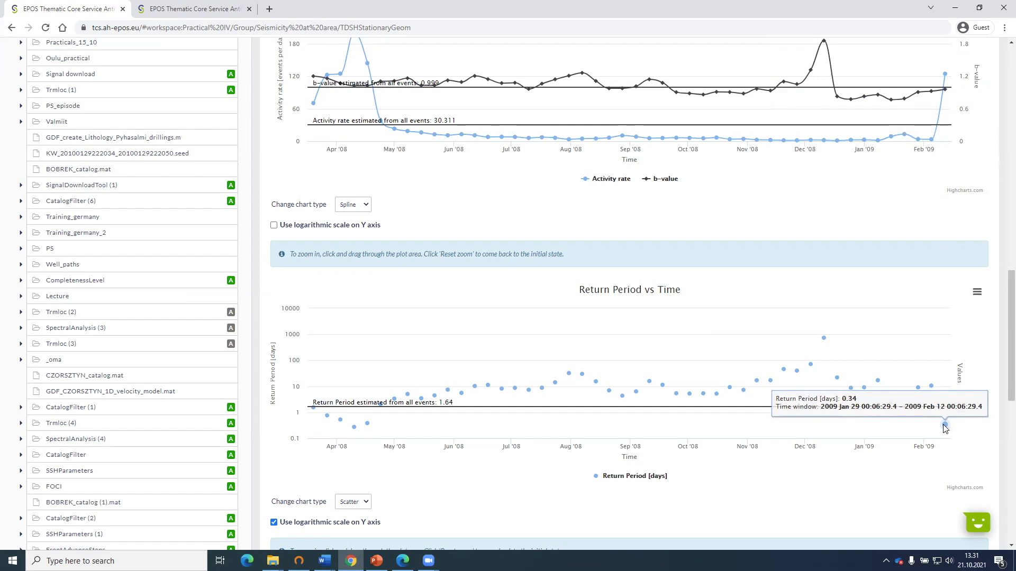
scroll(945, 428, "down", 8)
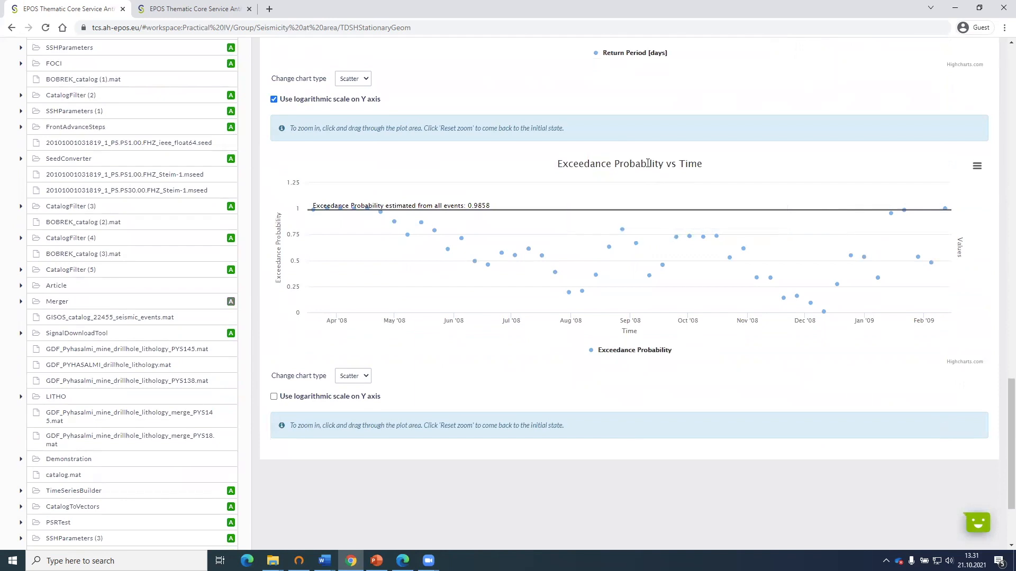
scroll(633, 220, "up", 1)
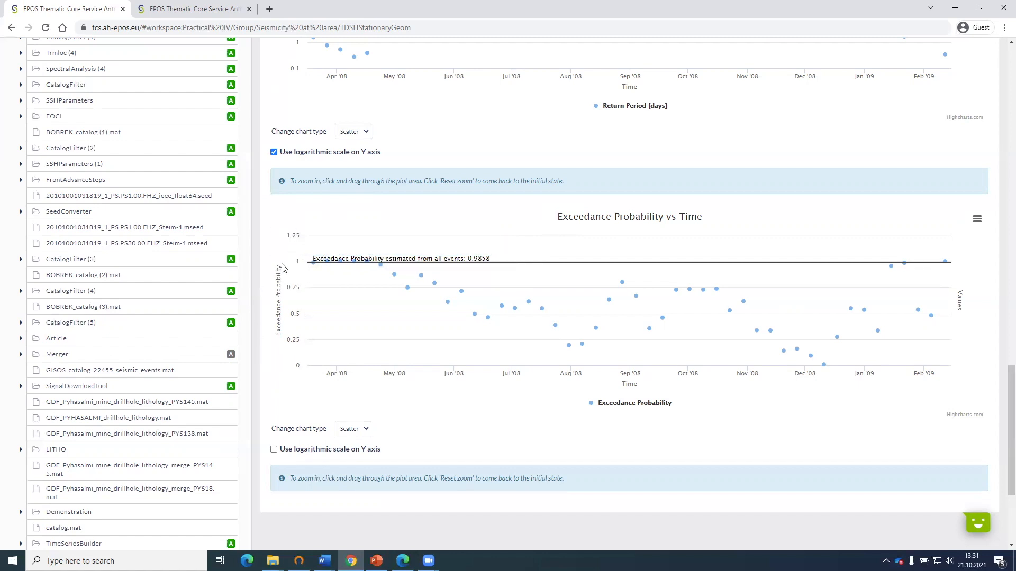
mouse_move(313, 260)
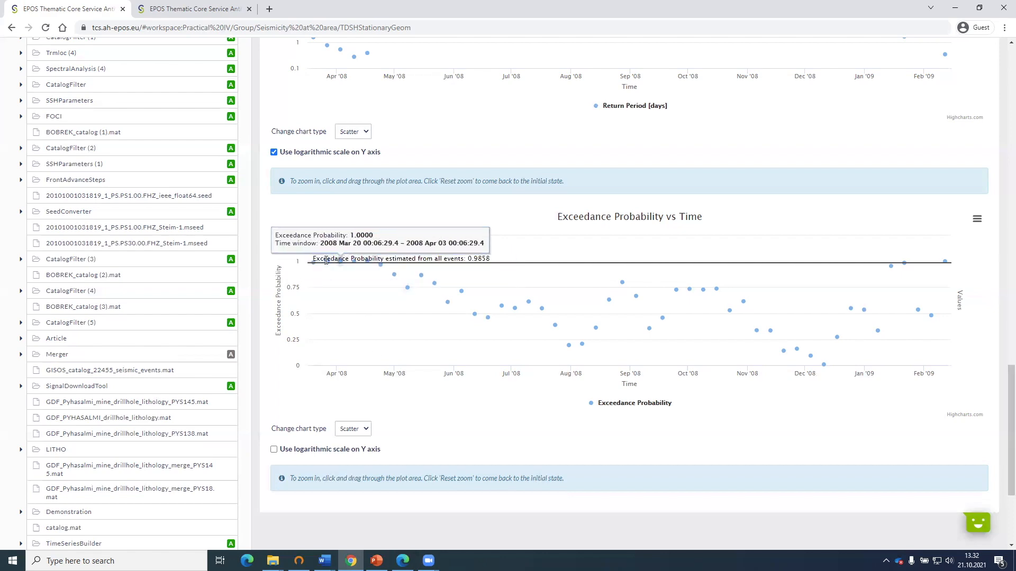
Check the period length used for the exceedance probability in the application's input parameters.
scroll(322, 213, "up", 6)
scroll(322, 214, "up", 8)
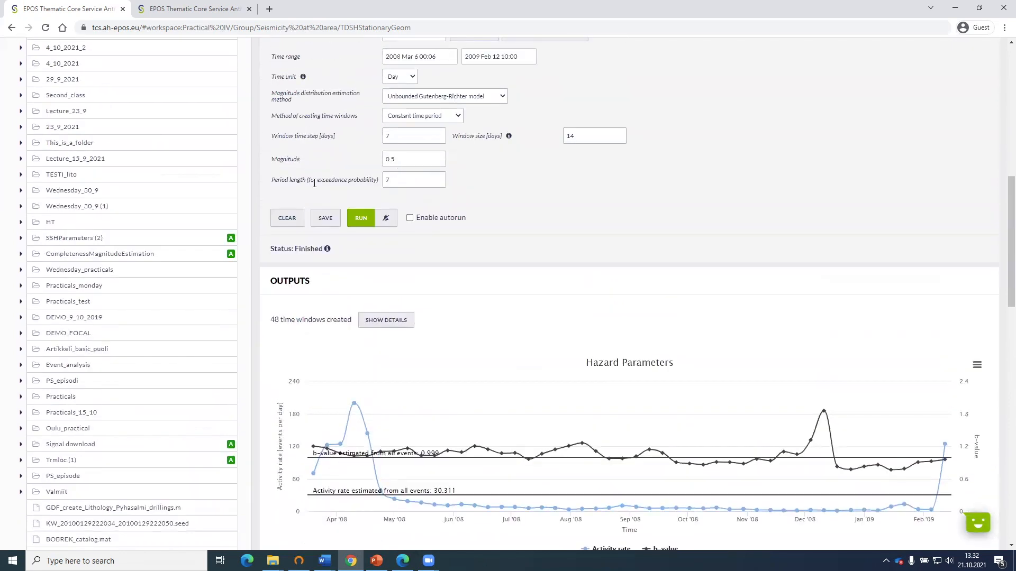
double_click(384, 181)
left_click(502, 181)
Compare the December 2008 exceedance probabilities with the return periods of the same time windows.
scroll(344, 207, "down", 14)
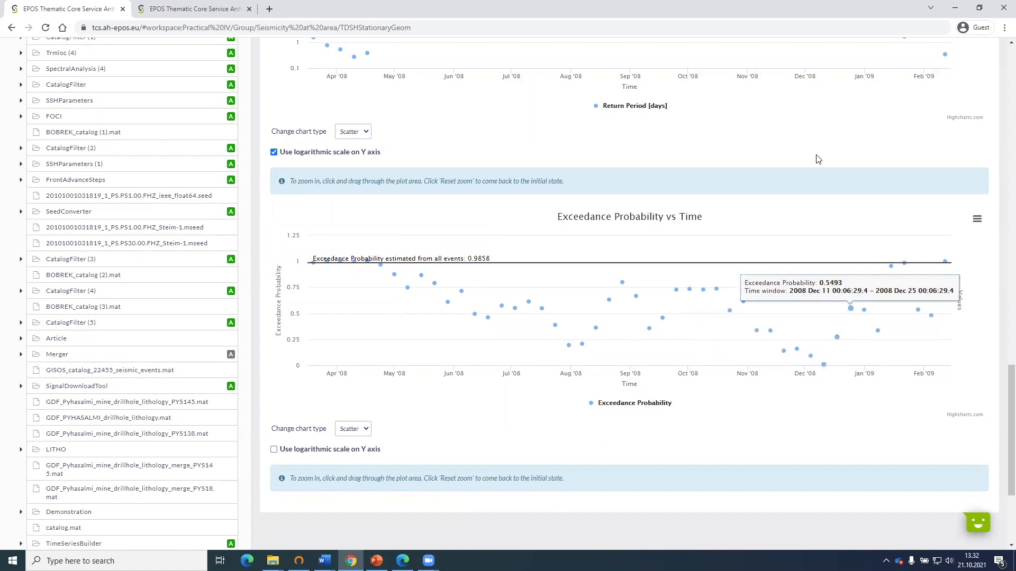
scroll(817, 139, "up", 2)
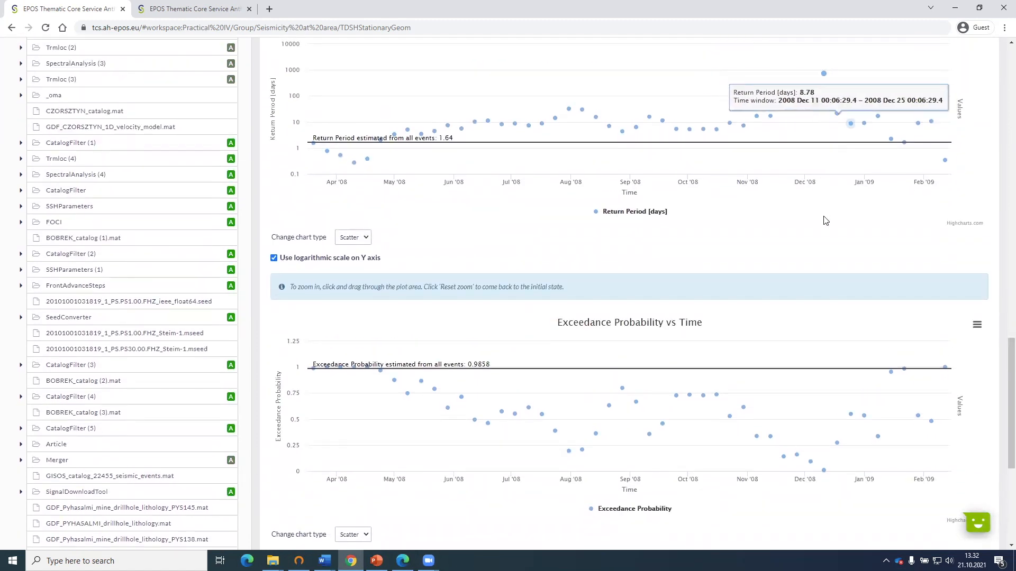
scroll(823, 238, "down", 1)
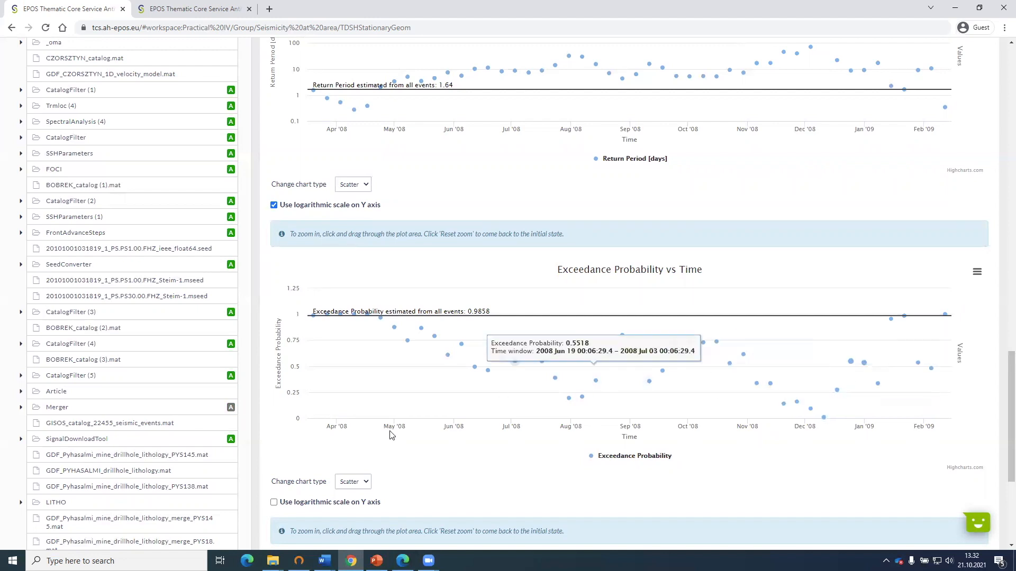
Change the Exceedance Probability vs Time chart type to Spline.
left_click(351, 481)
left_click(347, 501)
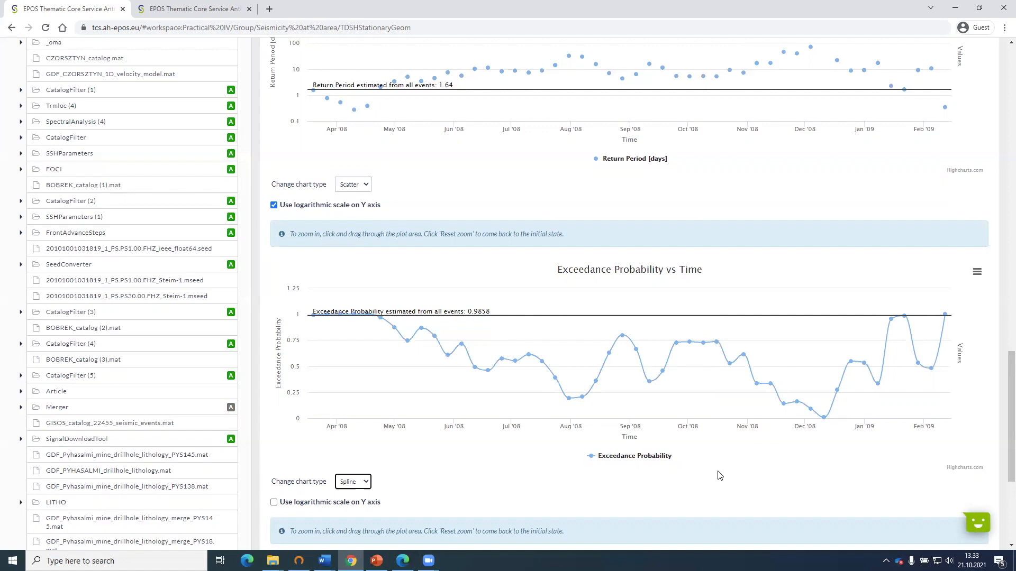
scroll(721, 391, "down", 2)
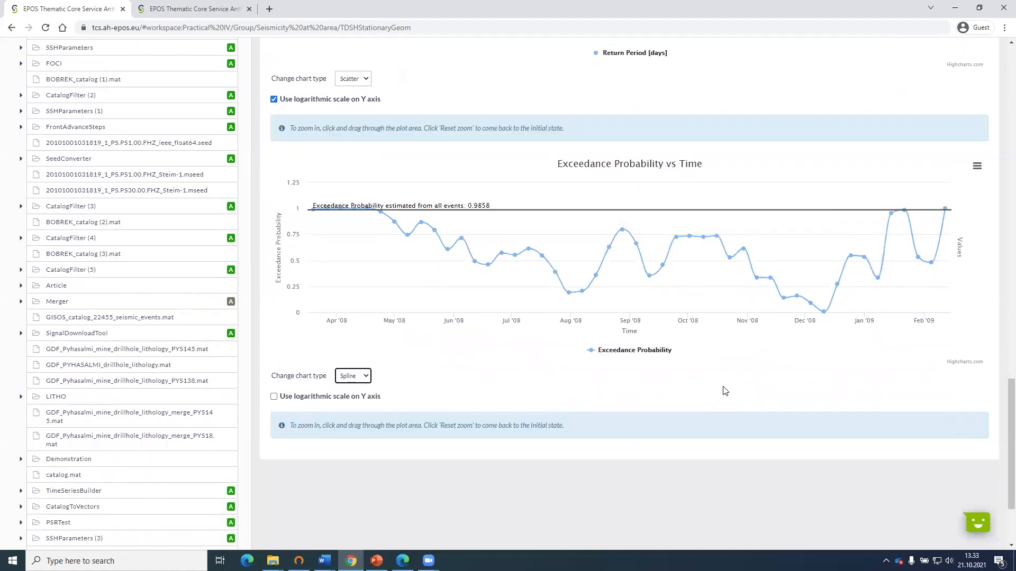
Review the catalog, selected area, minimum magnitude and time window settings used for the hazard calculation.
scroll(302, 376, "up", 8)
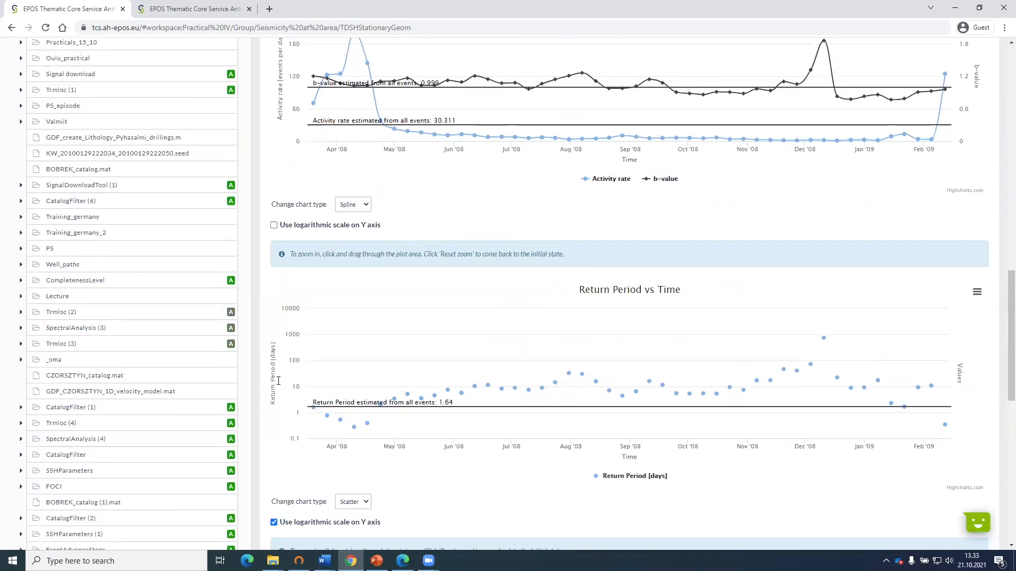
scroll(278, 380, "up", 9)
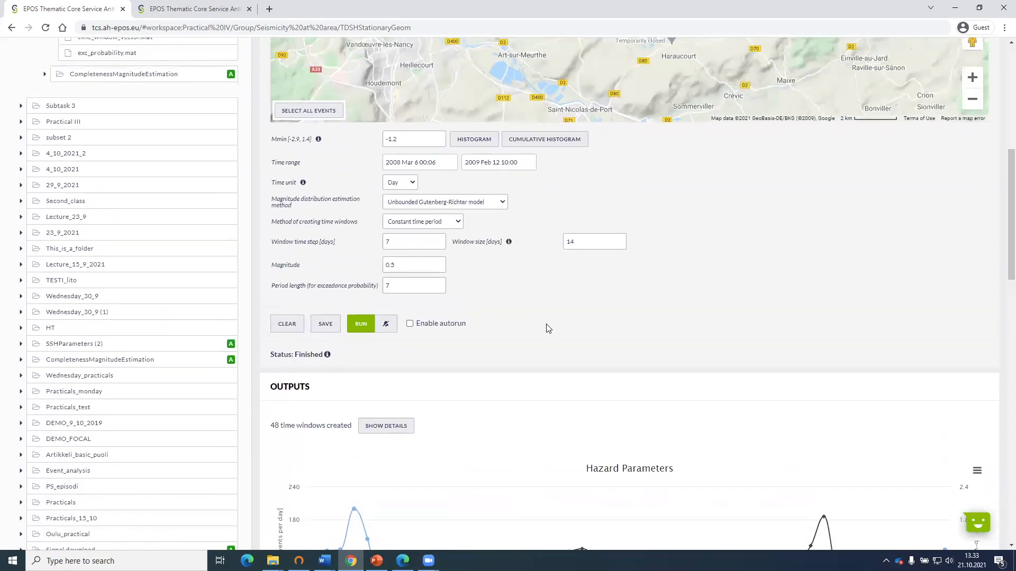
scroll(542, 326, "up", 8)
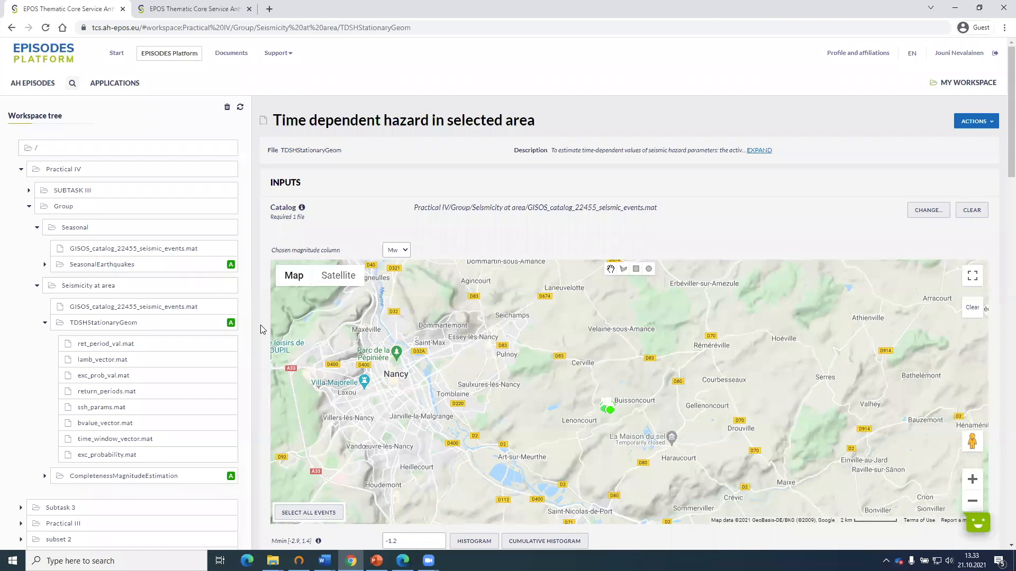
scroll(263, 329, "down", 7)
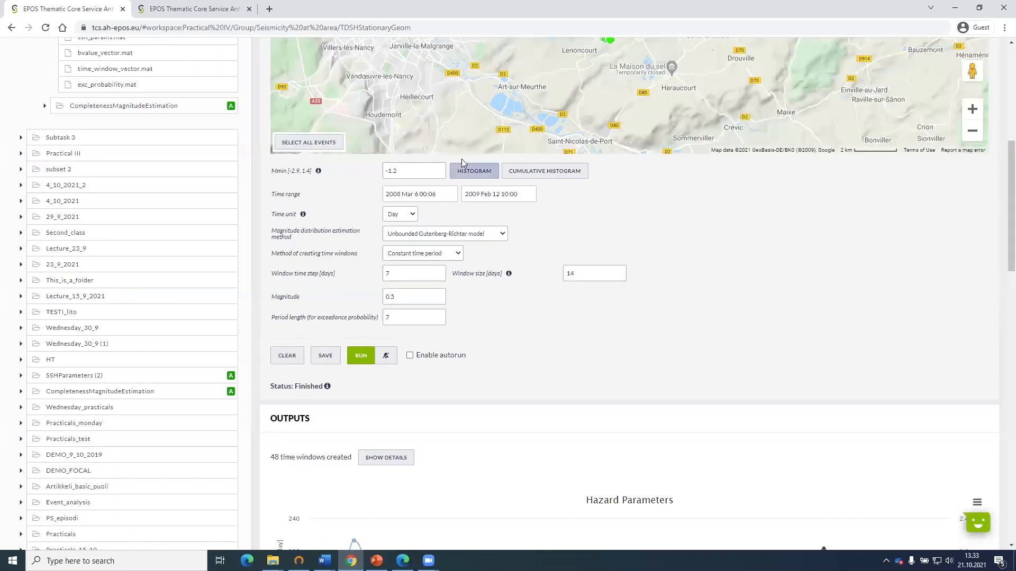